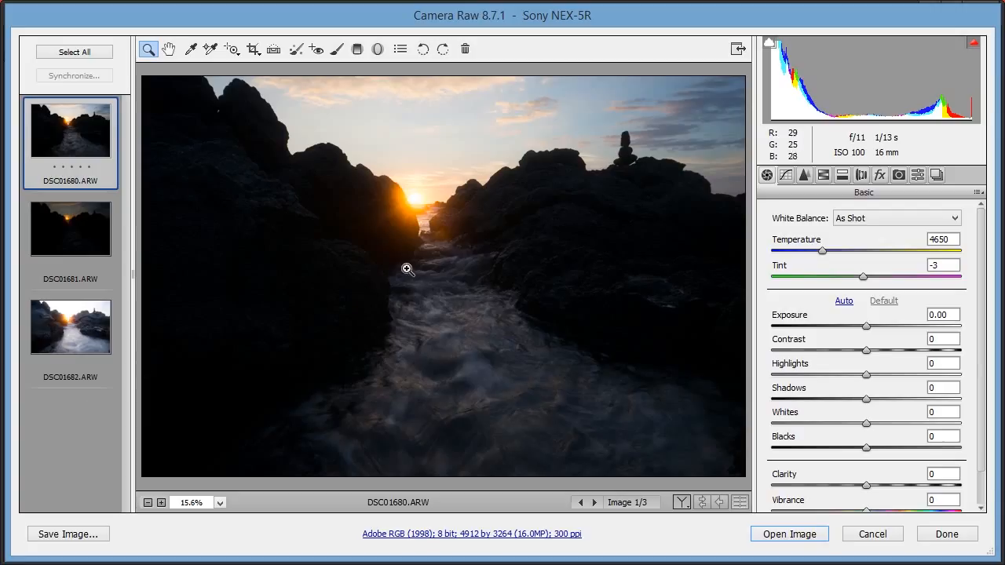
- Compare the three bracketed exposures DSC01680.ARW, DSC01681.ARW and DSC01682.ARW, checking the sky, rocks and water in each
click(98, 232)
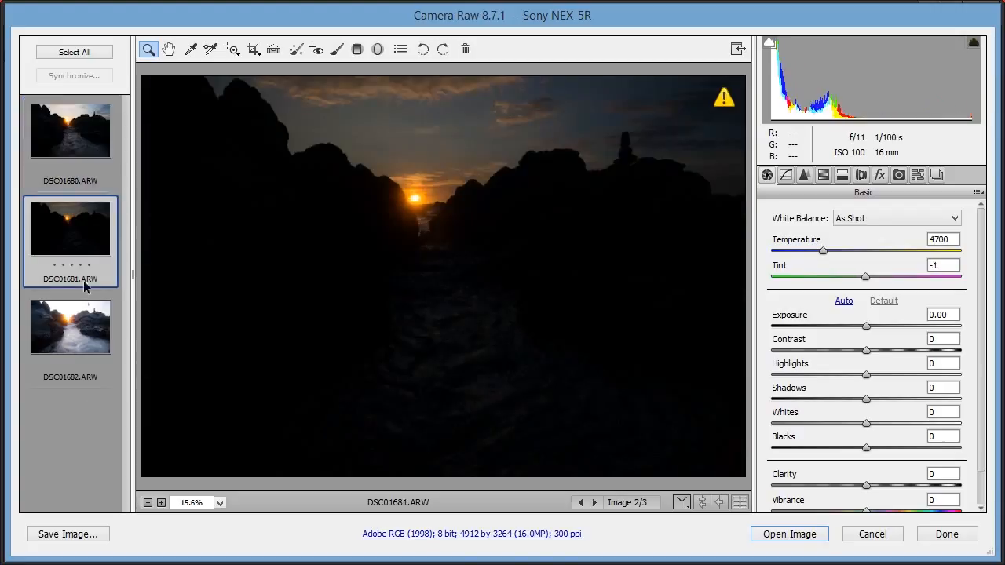
click(88, 332)
click(77, 251)
click(79, 151)
click(77, 240)
click(79, 340)
click(87, 159)
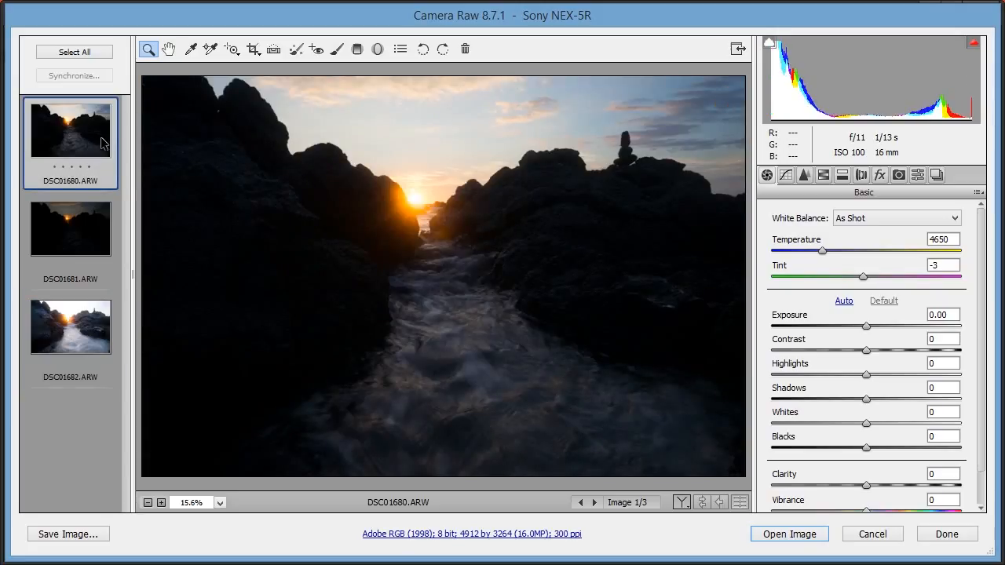
click(91, 229)
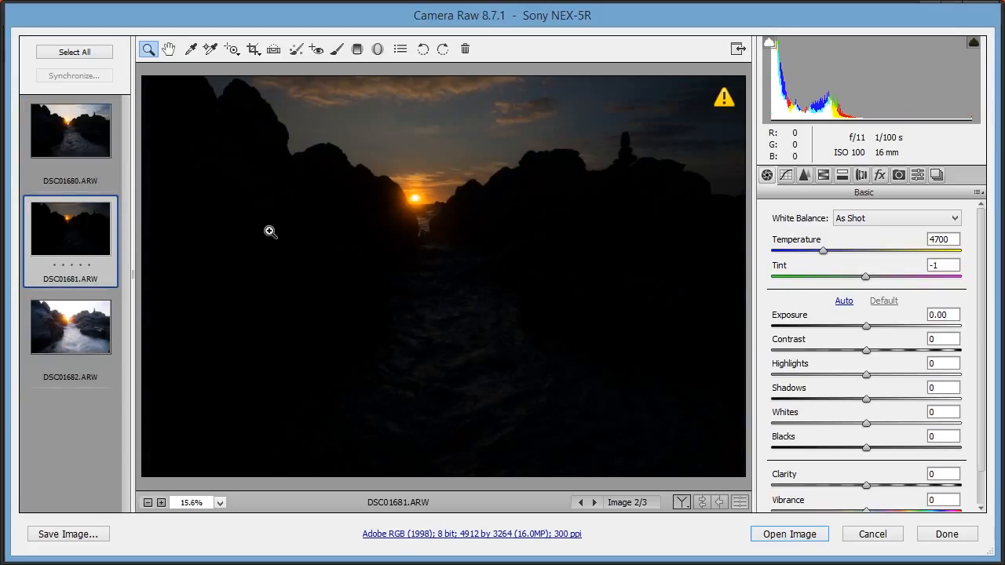
click(84, 327)
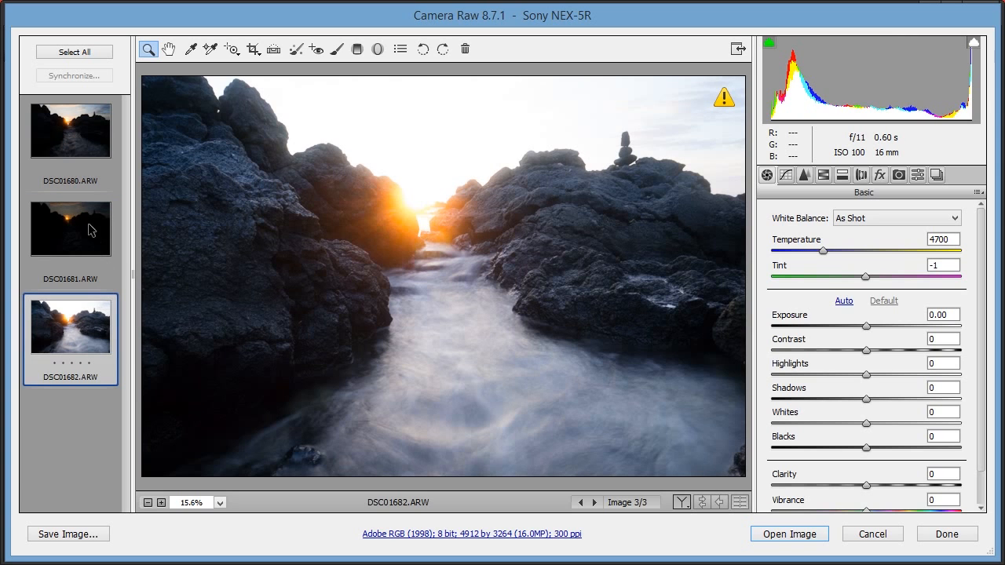
click(81, 149)
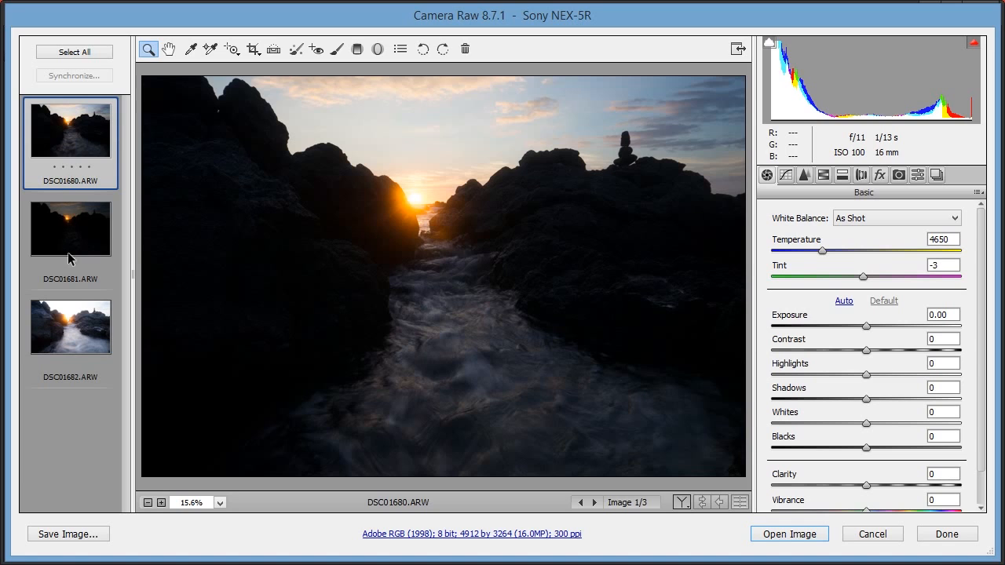
click(74, 339)
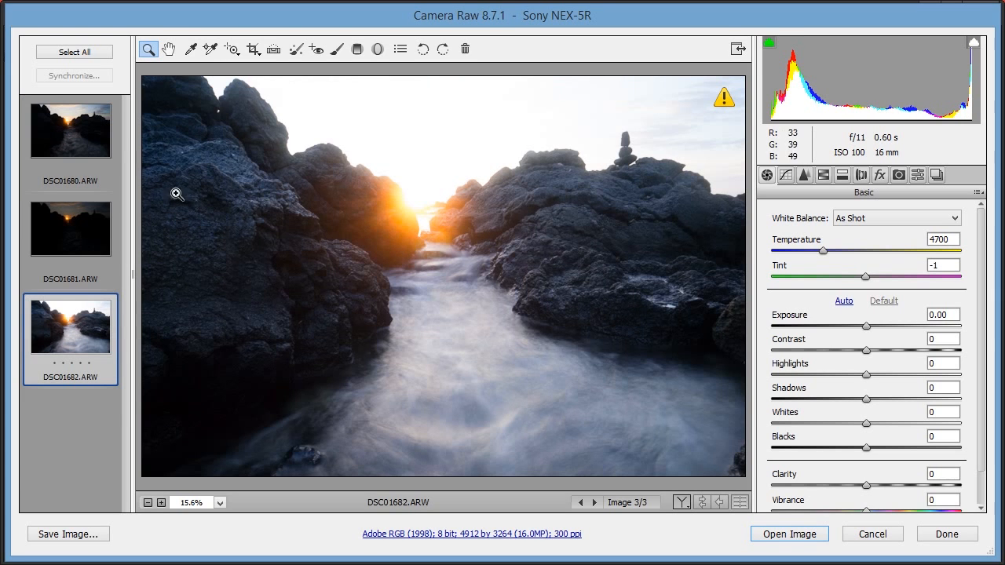
- Enable lens profile corrections and remove chromatic aberration on DSC01680.ARW
click(87, 139)
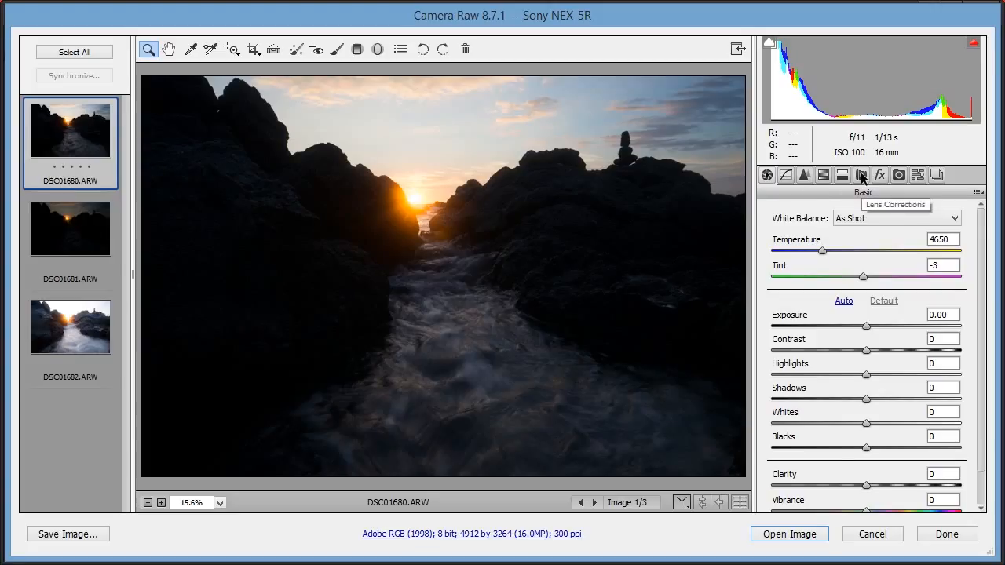
click(861, 177)
click(805, 234)
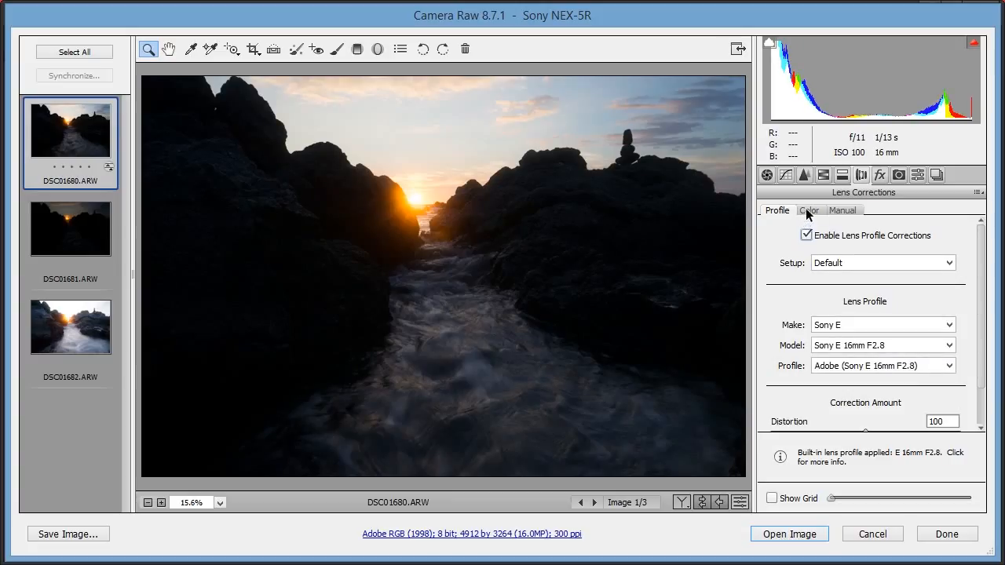
click(807, 210)
click(811, 237)
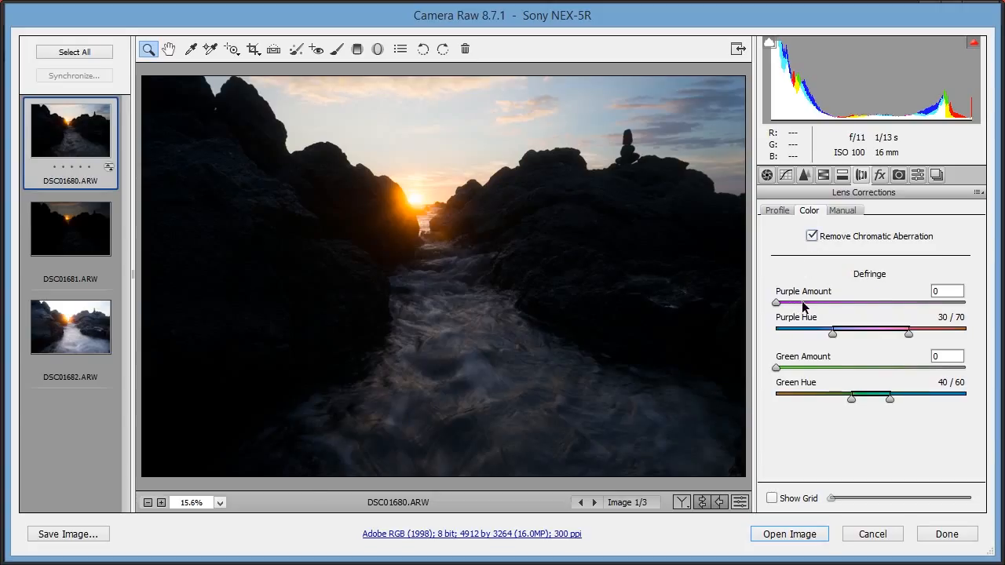
- Defringe the rock edges against the sky at 100% magnification, with purple amount 4 and purple hue 49/89
click(220, 502)
click(196, 403)
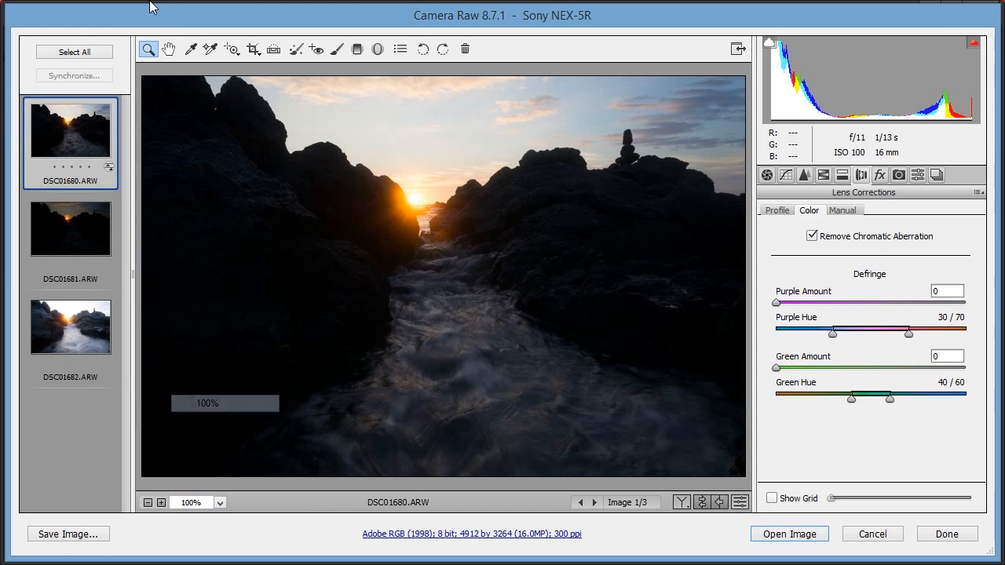
click(169, 49)
drag(308, 193, 442, 448)
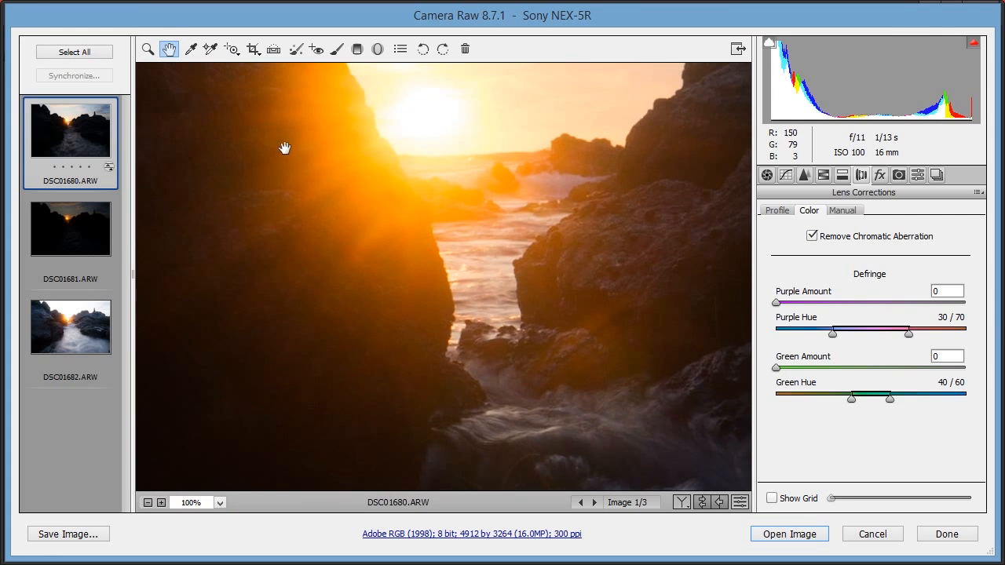
drag(285, 148, 416, 273)
drag(291, 126, 451, 260)
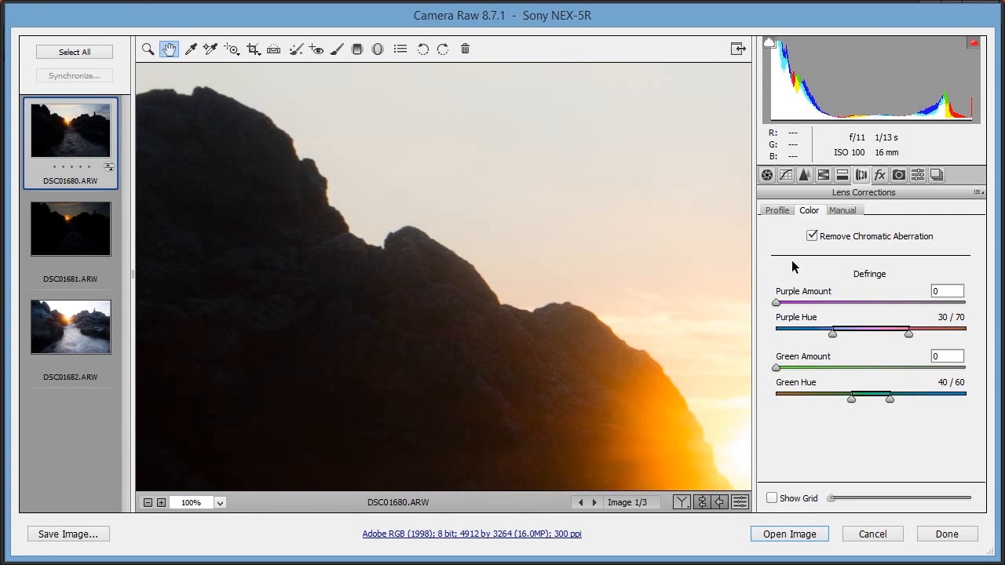
drag(776, 302, 808, 305)
drag(863, 327, 900, 331)
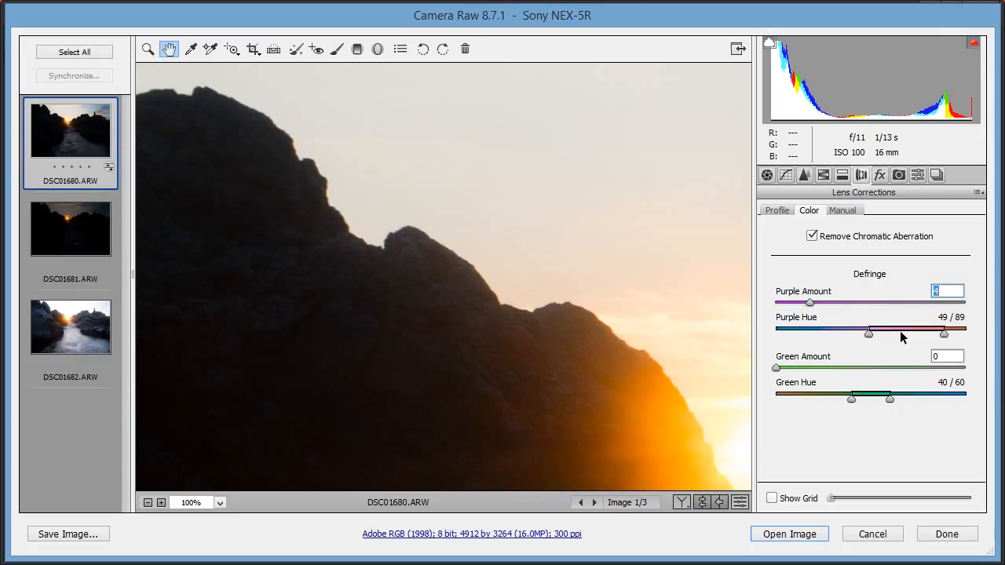
drag(541, 311, 320, 437)
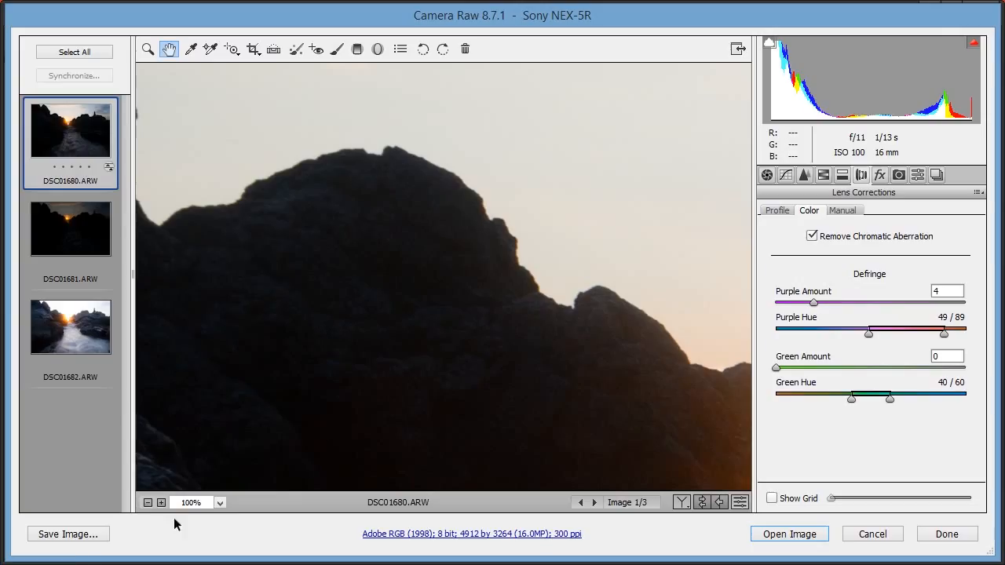
click(199, 503)
click(220, 482)
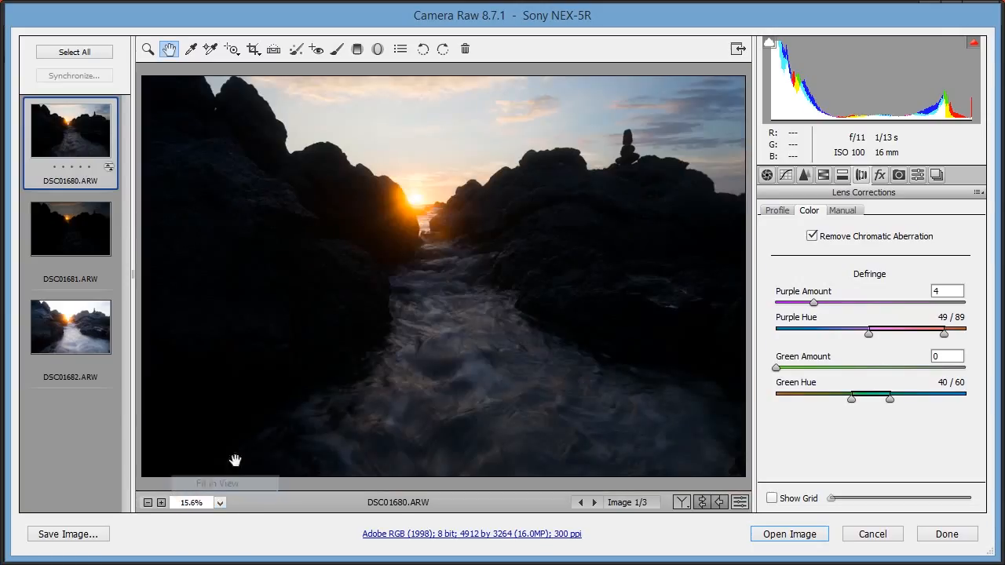
- Synchronize the DSC01680.ARW settings across all three images
click(767, 175)
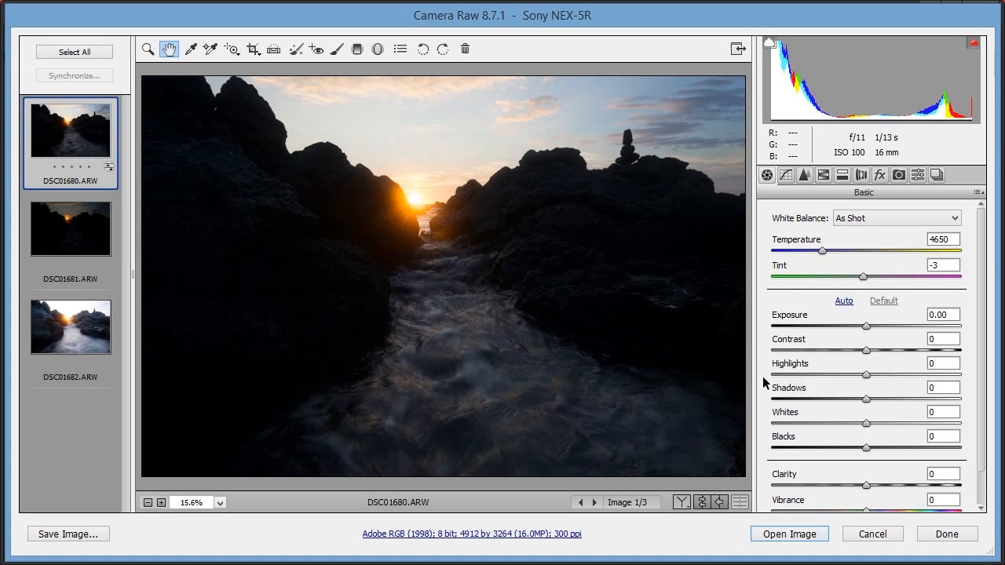
click(75, 52)
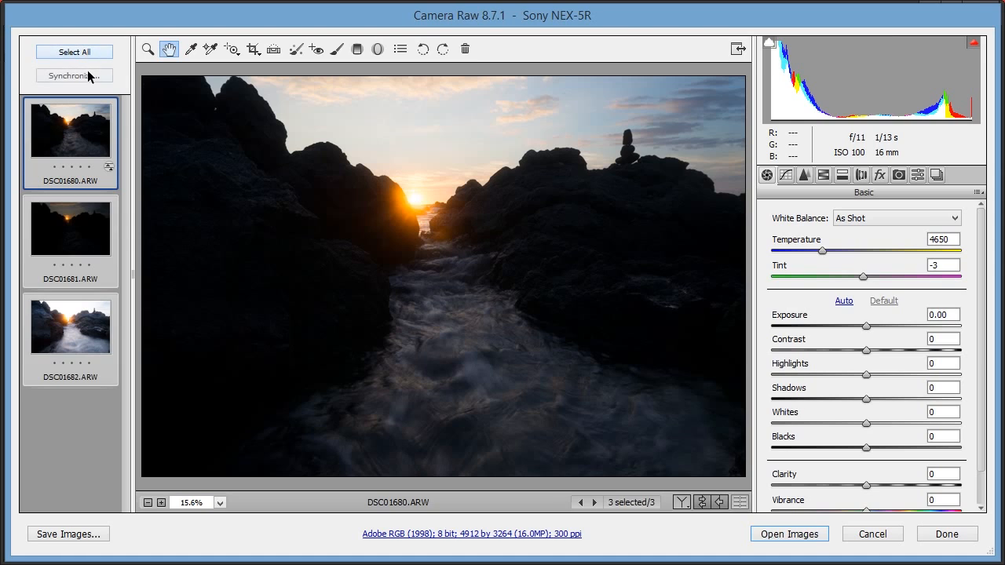
click(83, 75)
drag(770, 133, 544, 13)
click(696, 61)
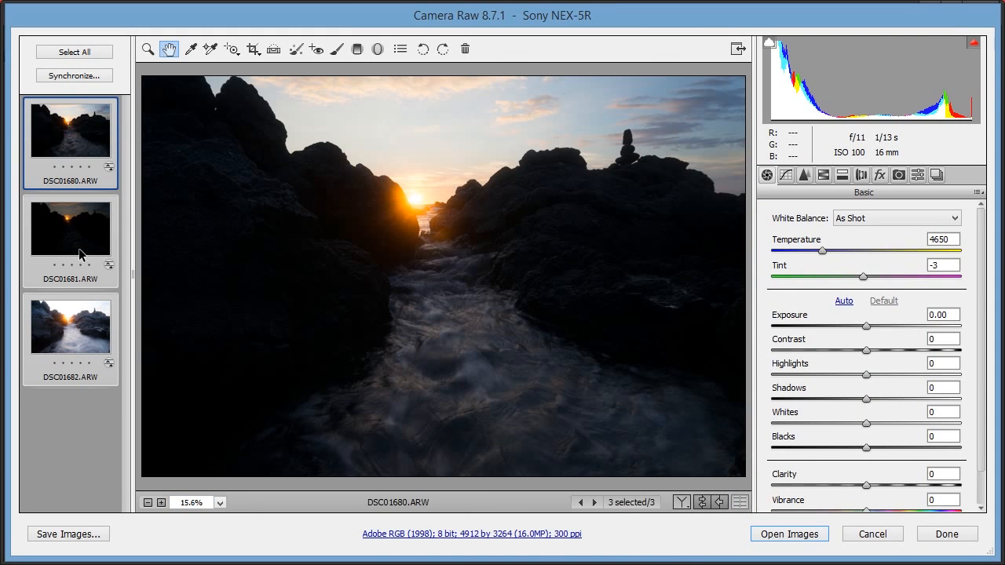
- Set the exposure of the darkest image, DSC01681.ARW, to +2.00
click(87, 333)
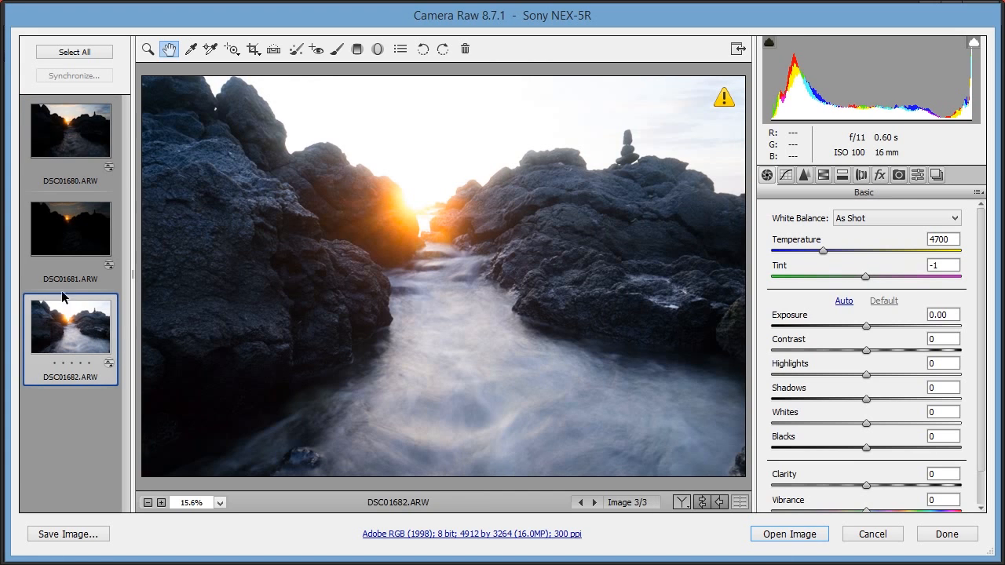
click(76, 244)
click(951, 314)
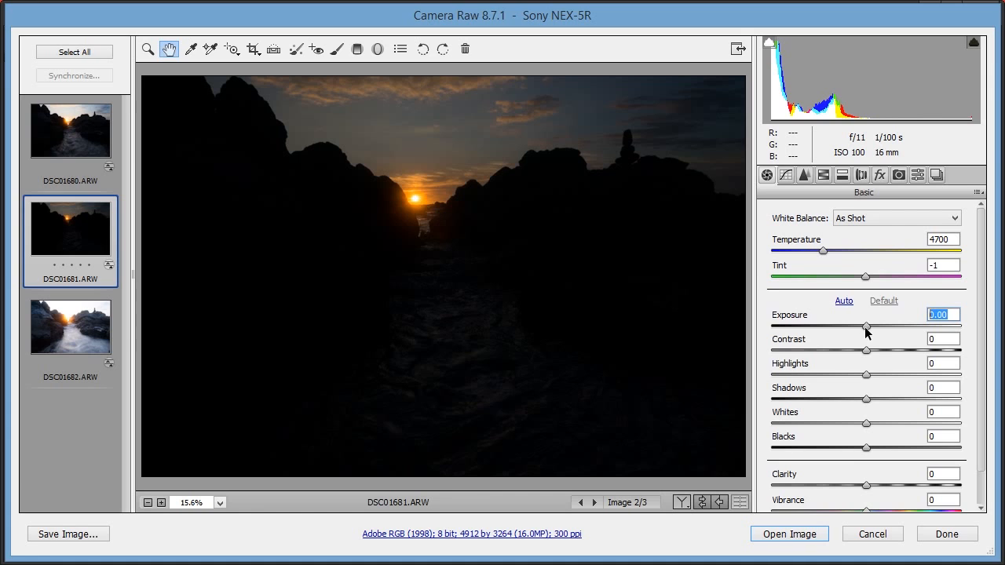
text(2)
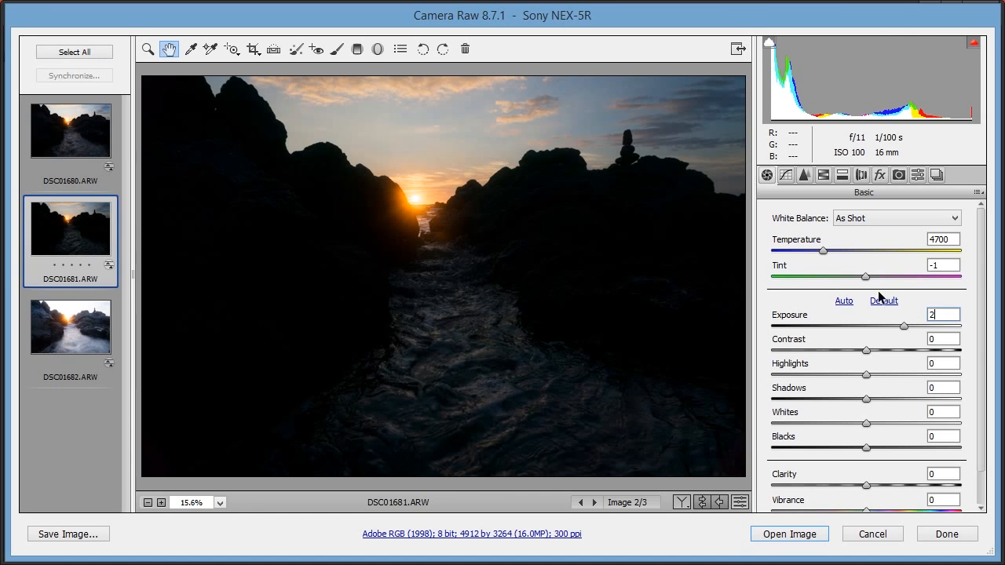
- Set the exposure of the brightest image, DSC01682.ARW, to -2.00
click(84, 314)
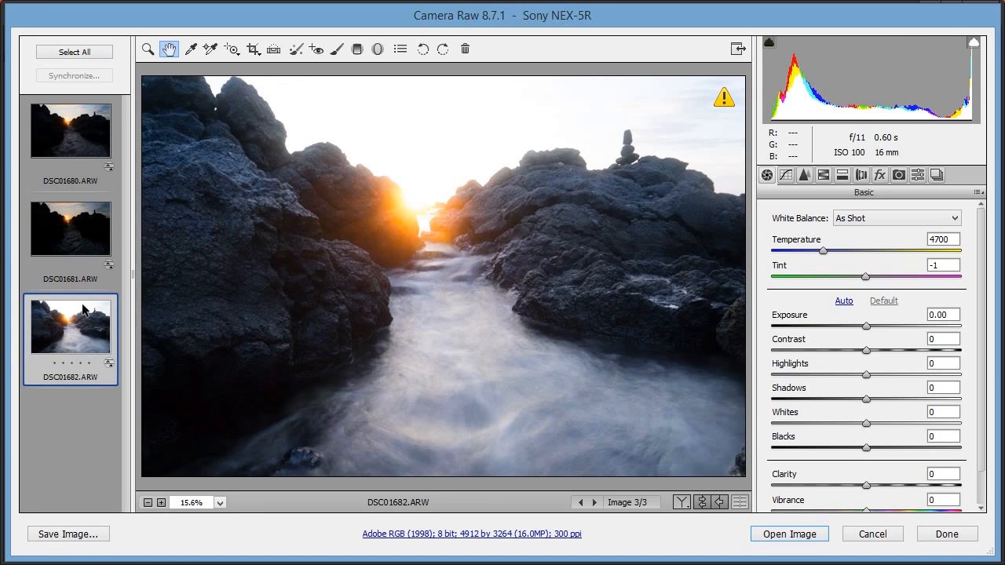
click(939, 315)
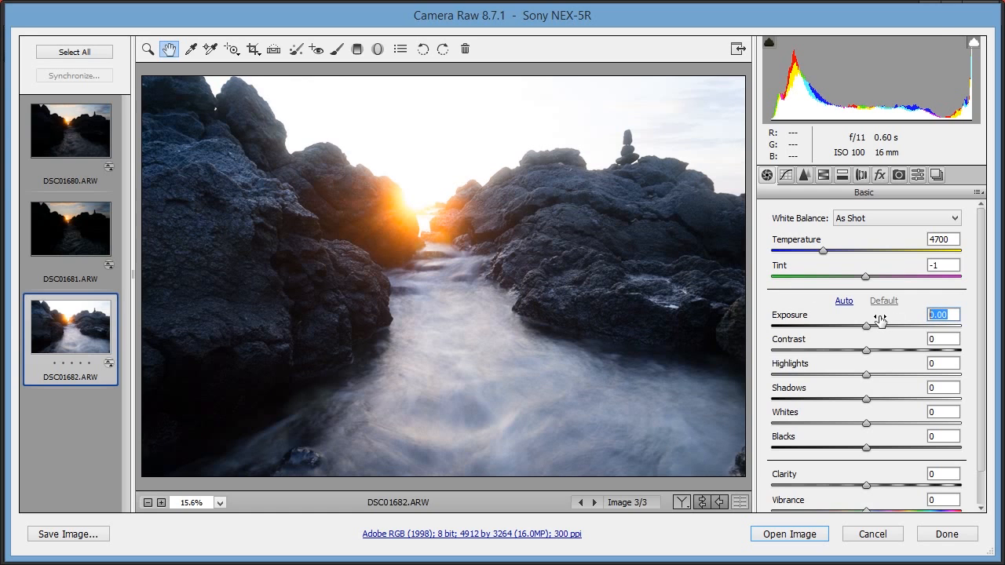
text(-2)
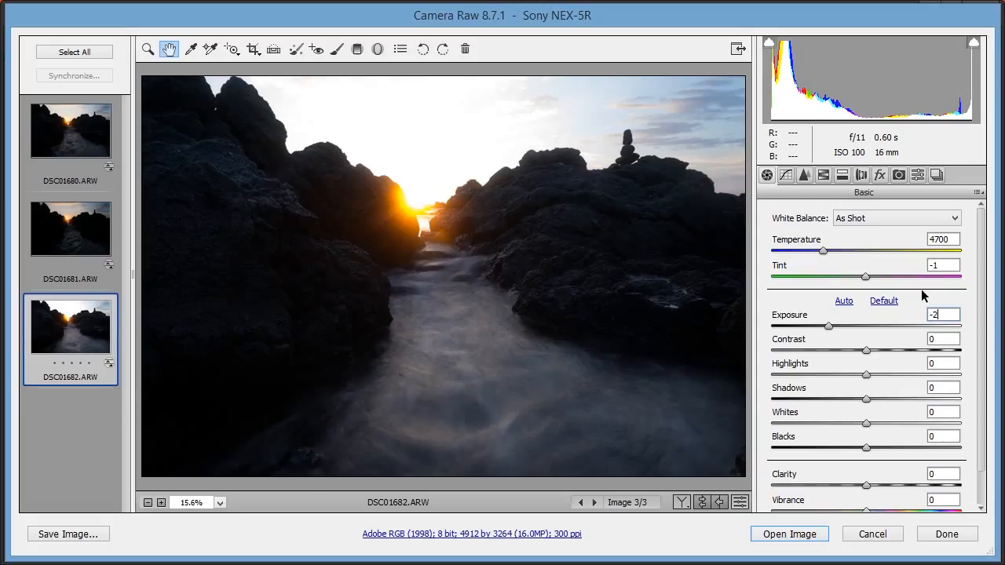
- Compare the adjusted DSC01681.ARW and DSC01682.ARW, and open all three images in Photoshop
click(110, 243)
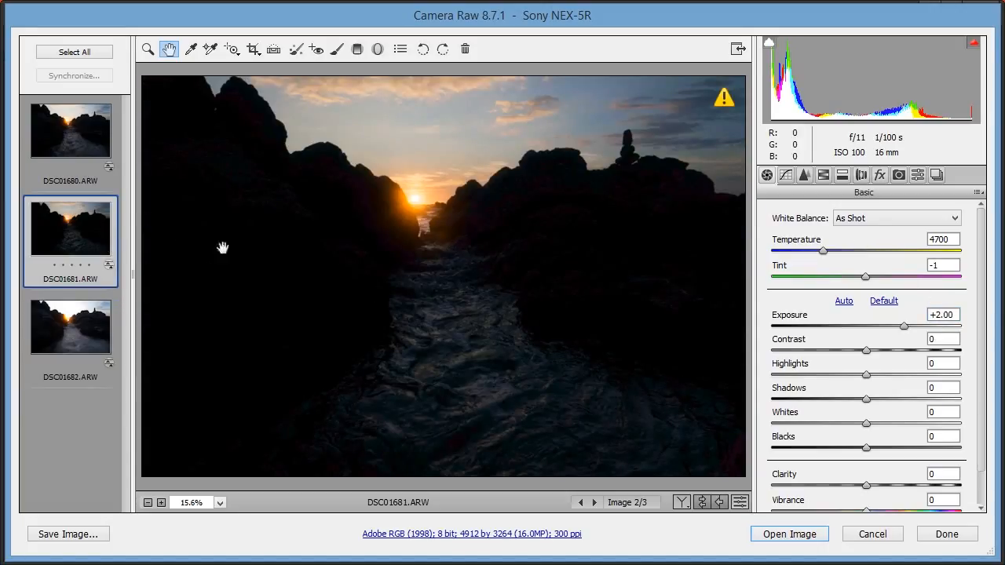
click(61, 322)
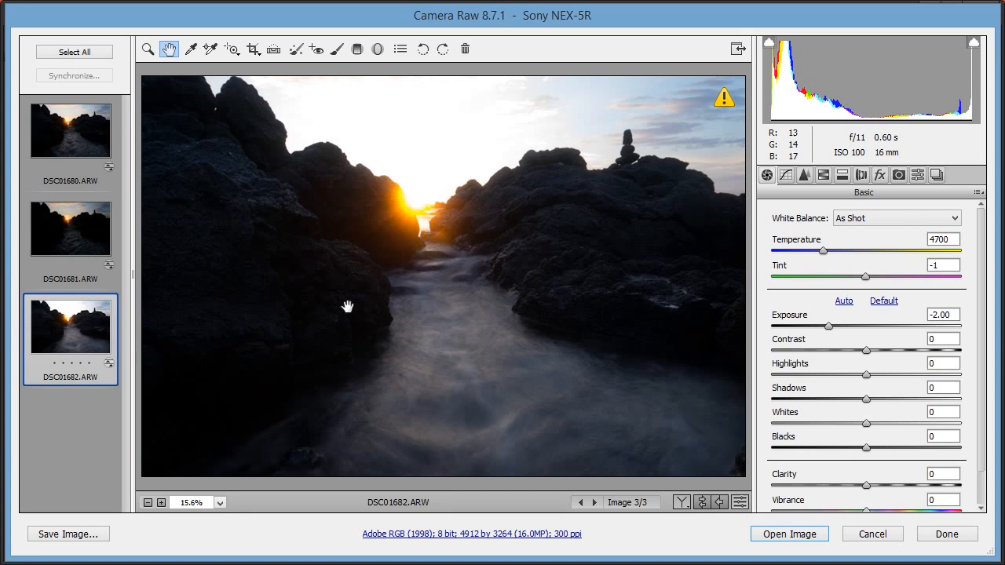
click(88, 198)
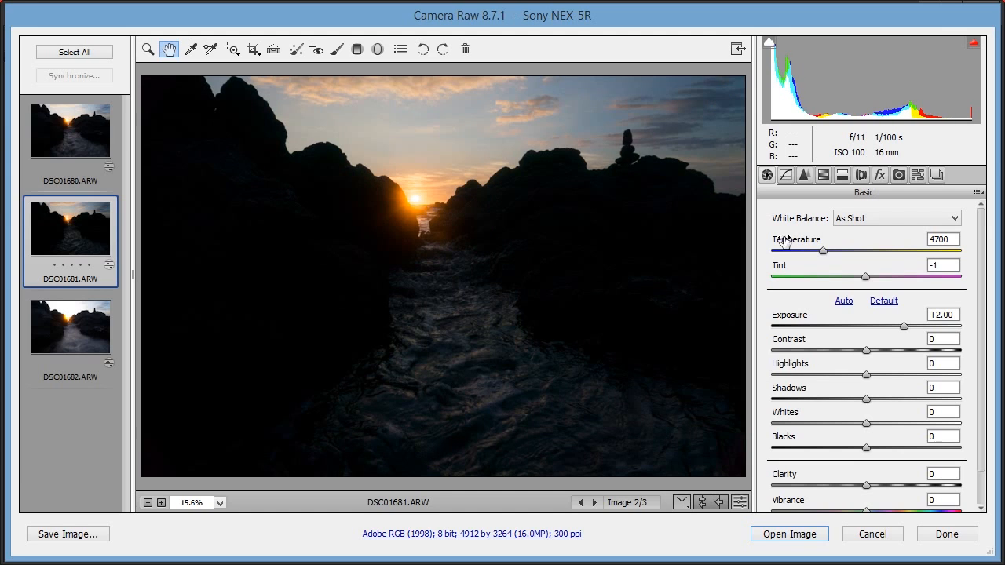
click(79, 326)
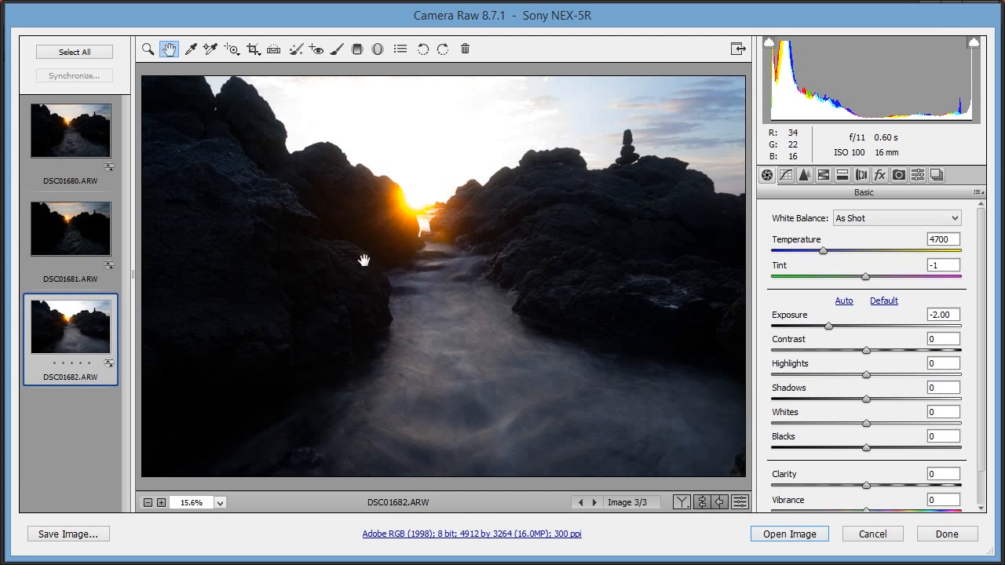
click(87, 235)
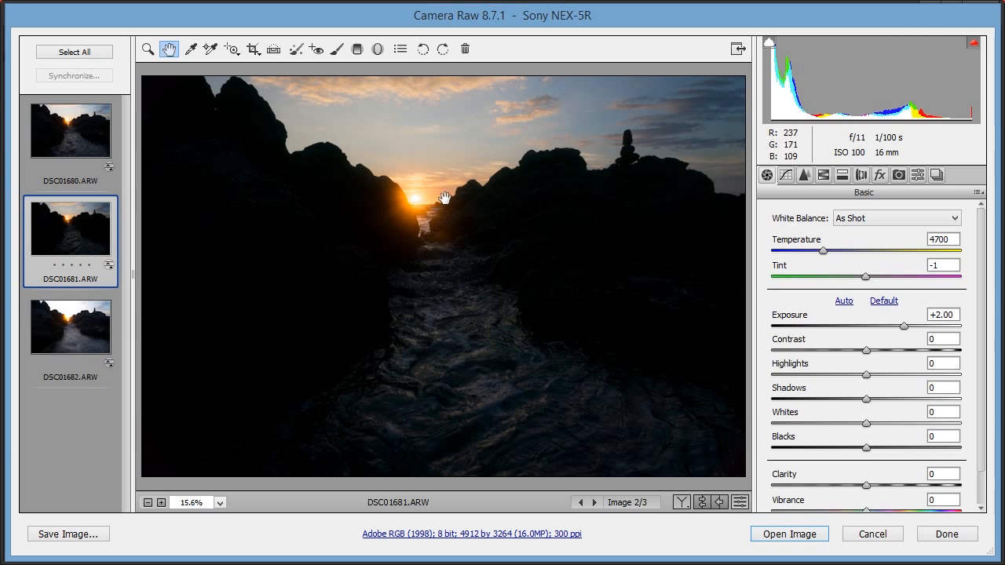
click(76, 51)
click(793, 535)
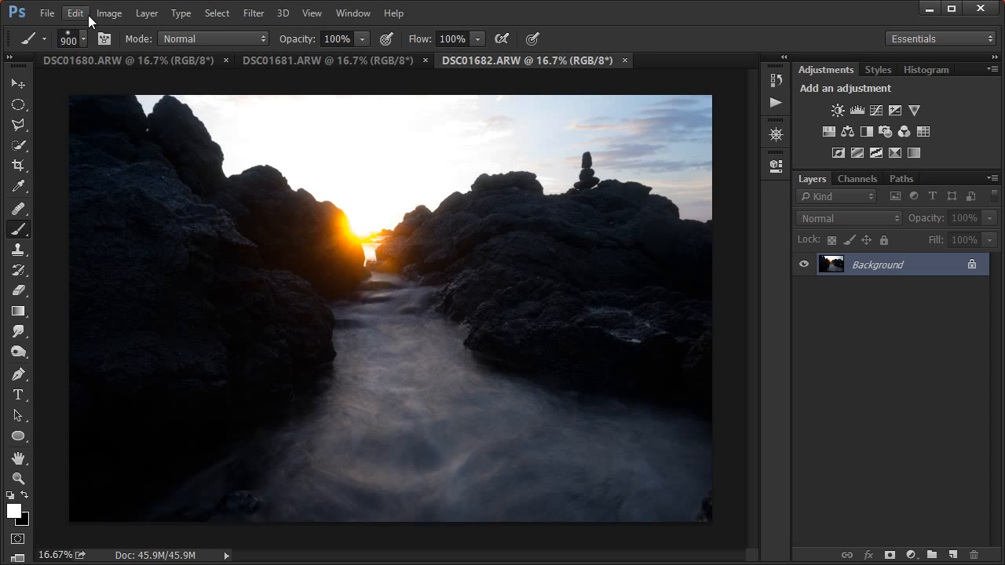
- Load the three open files as layers into a single image stack, without automatic alignment or a Smart Object
click(47, 13)
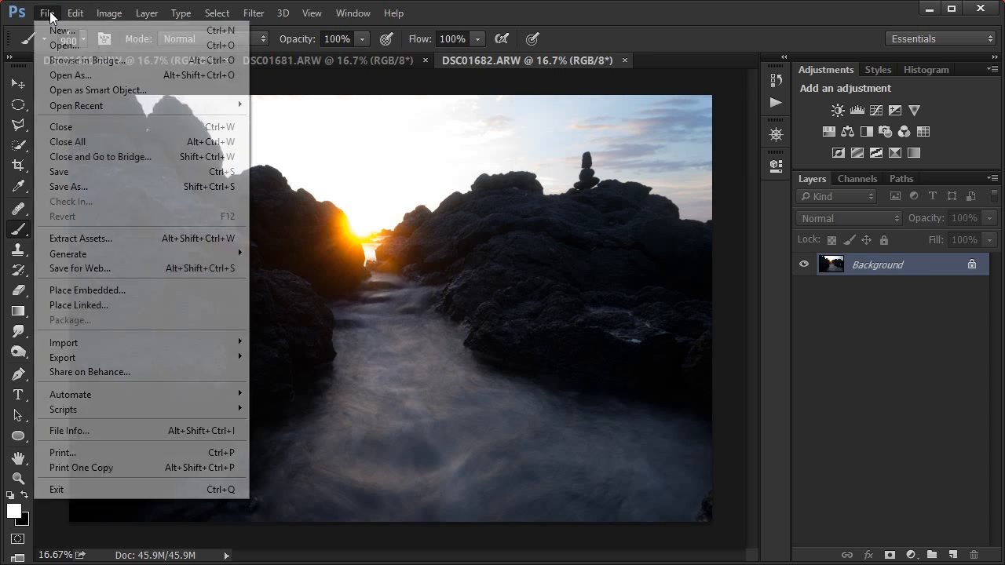
mouse_move(226, 410)
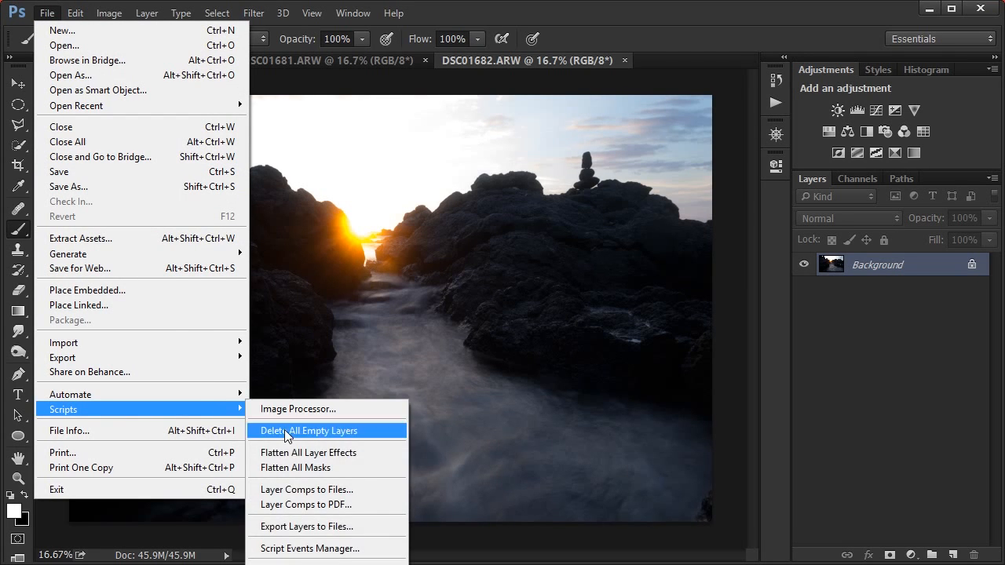
click(313, 564)
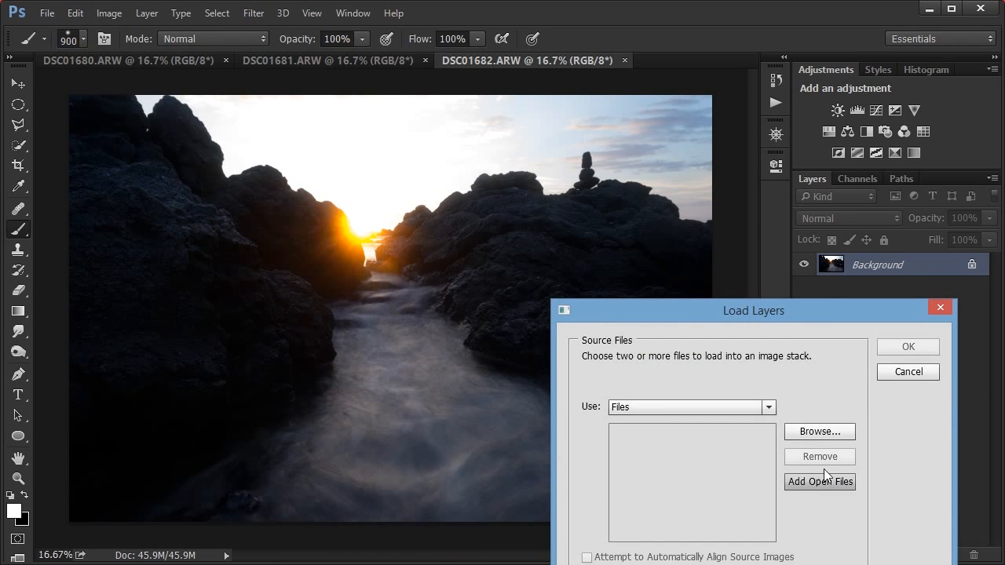
click(750, 386)
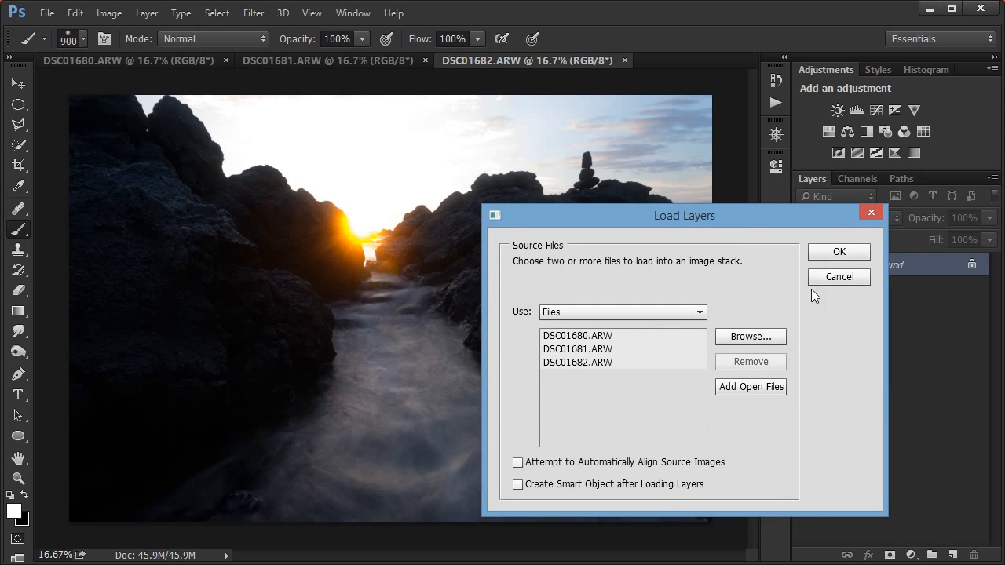
click(837, 253)
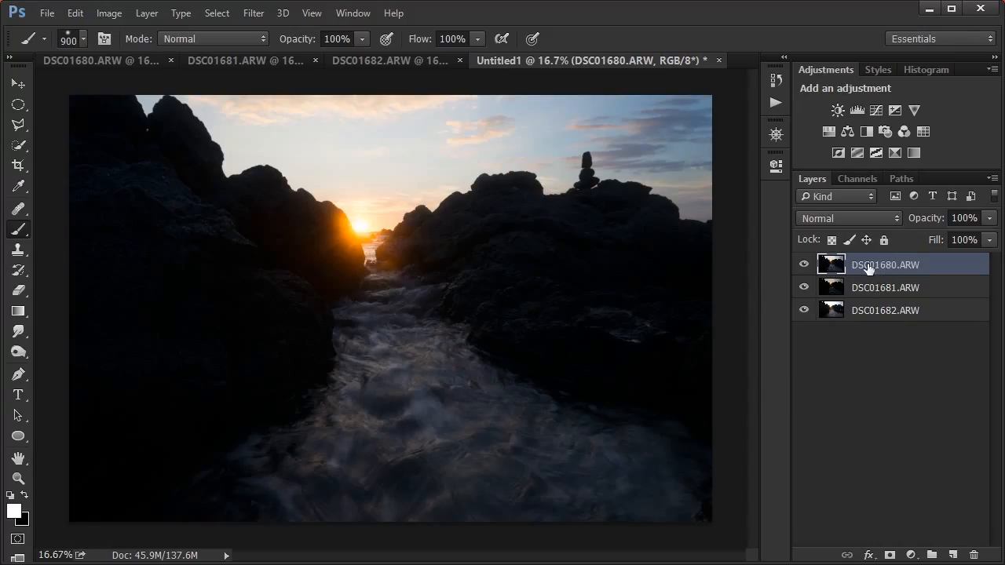
- Move the DSC01680.ARW layer below DSC01681.ARW and compare the three exposures by hiding and showing the upper two layers
drag(865, 265, 870, 292)
click(837, 270)
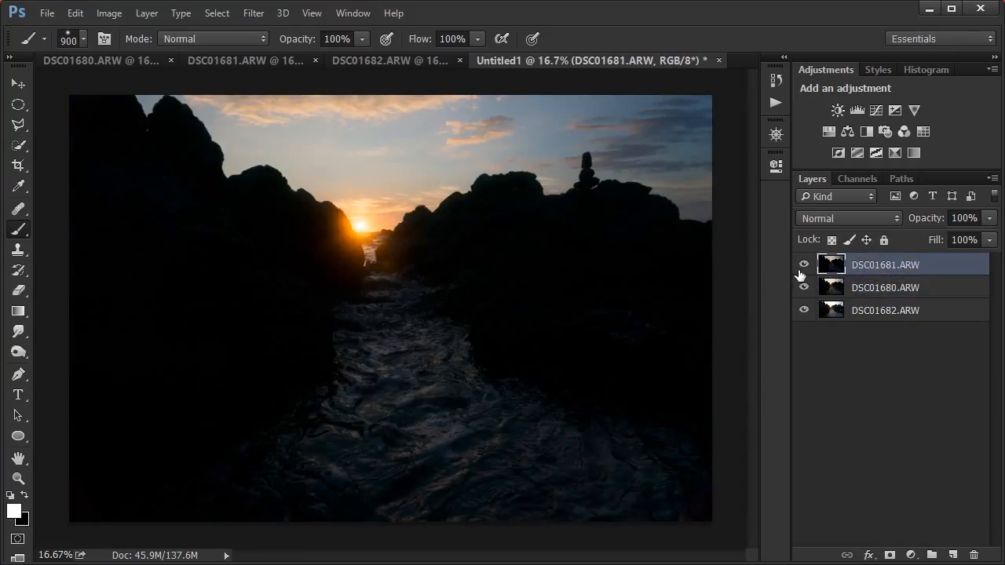
click(804, 265)
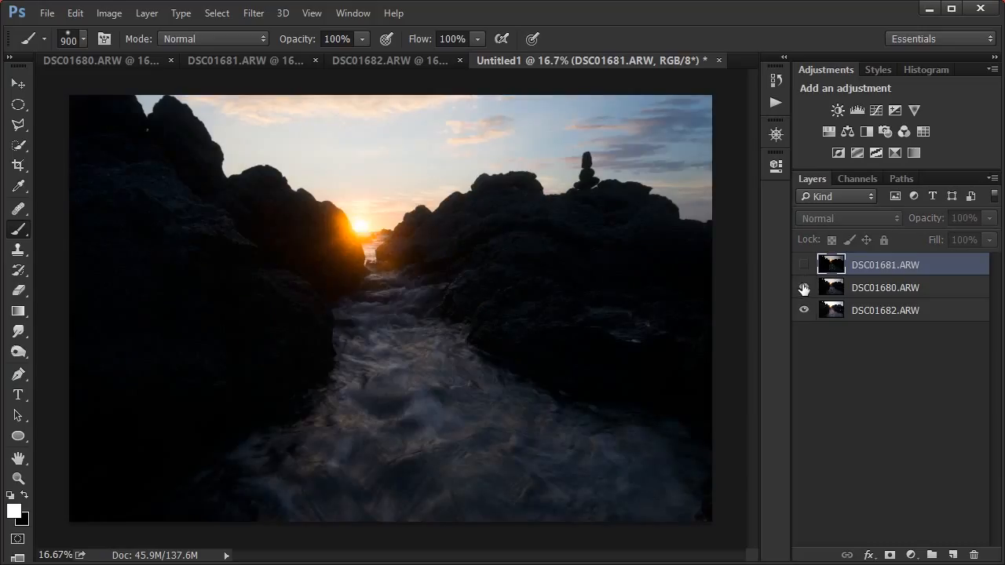
click(804, 288)
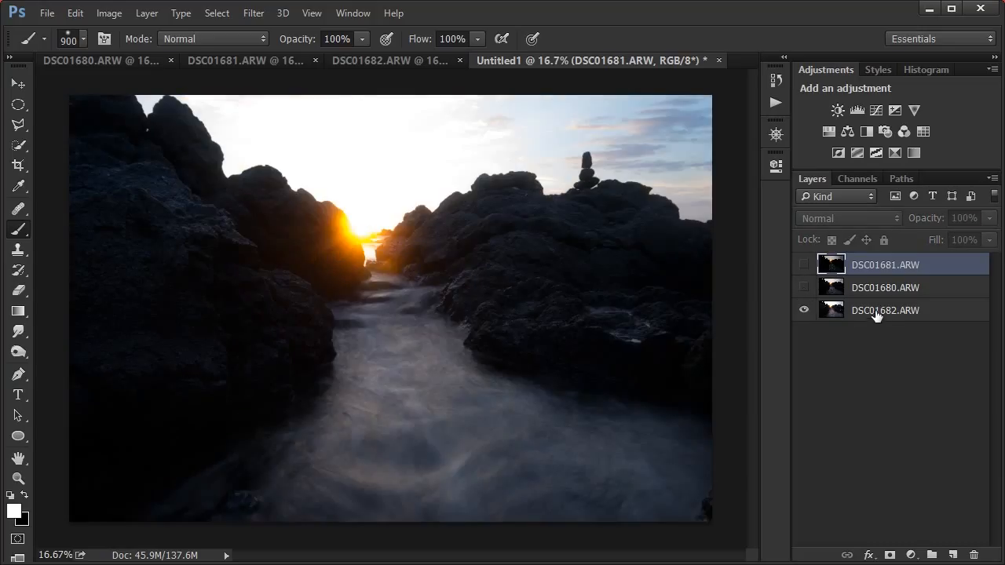
click(803, 288)
click(804, 265)
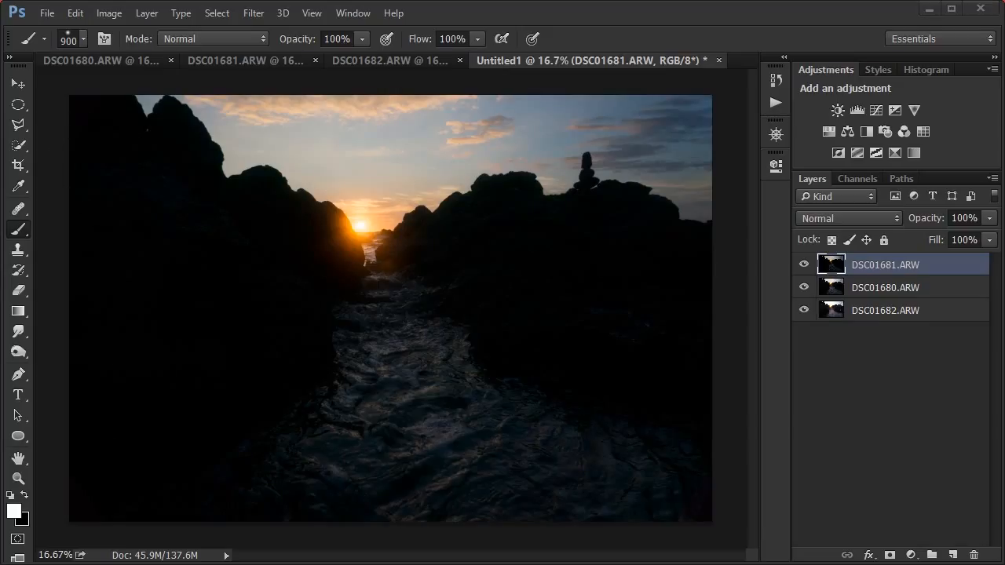
- Place the raw file DSC01680.ARW into the layered document with Highlights at +100, Whites at +100 and Blacks at -100
drag(399, 564, 399, 493)
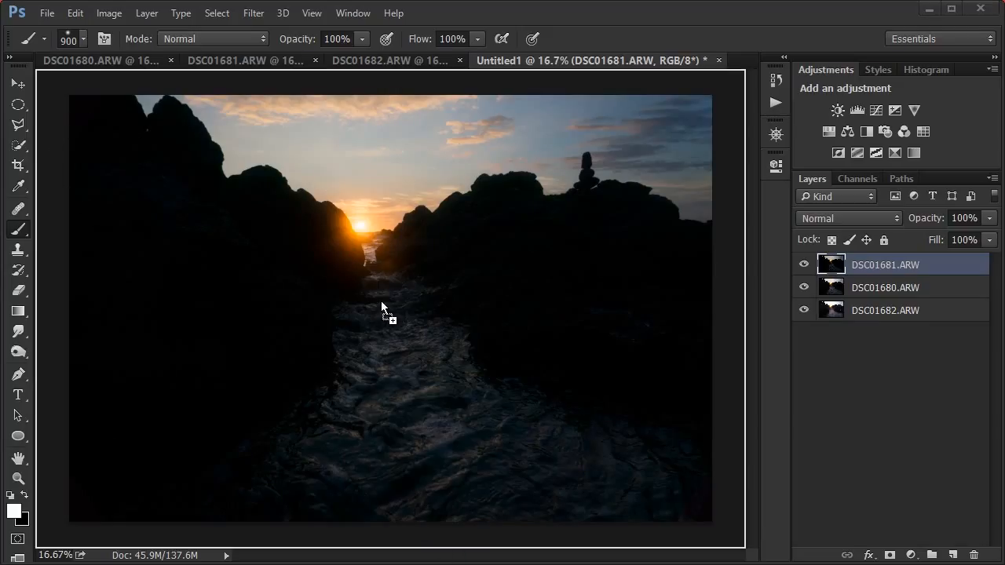
drag(380, 301, 380, 299)
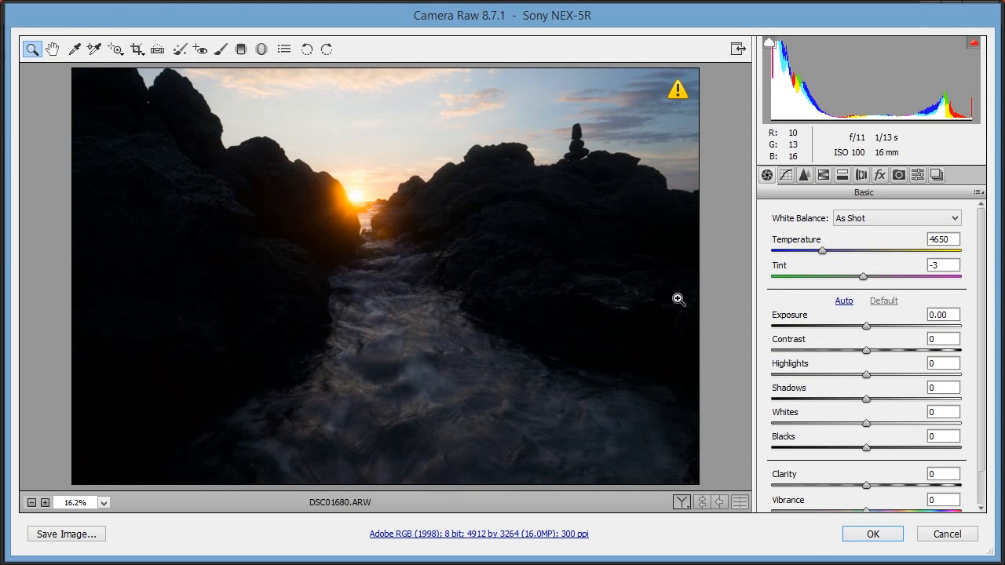
drag(868, 375, 967, 372)
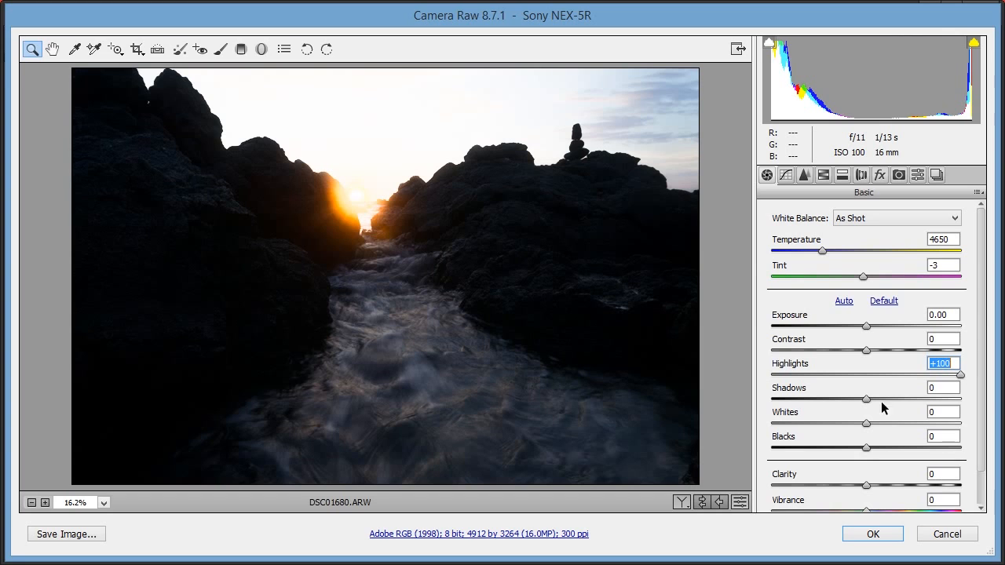
drag(849, 397, 969, 426)
drag(866, 447, 756, 446)
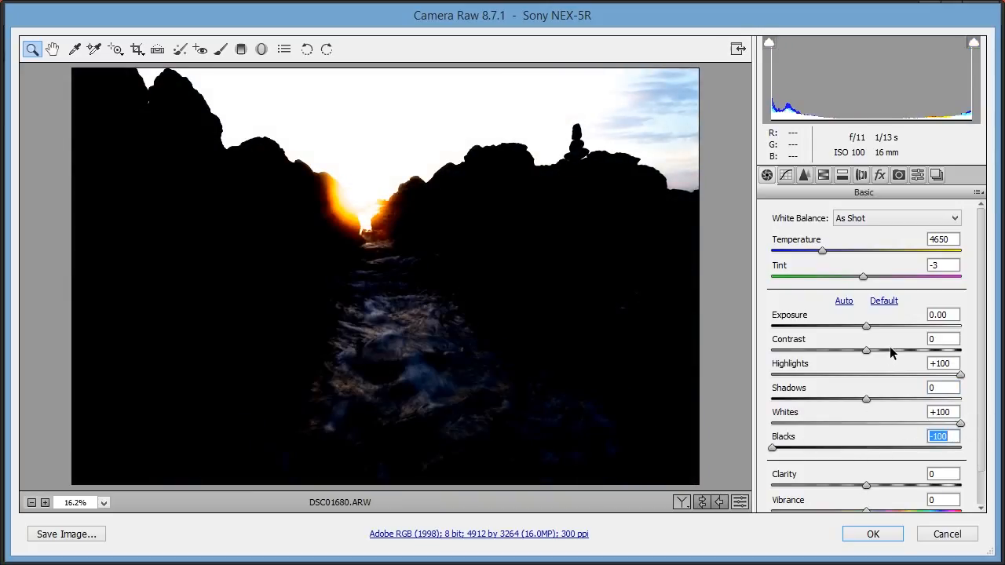
- Set the raw image's Contrast to +100, accept the raw settings and commit the placement
drag(894, 351, 963, 350)
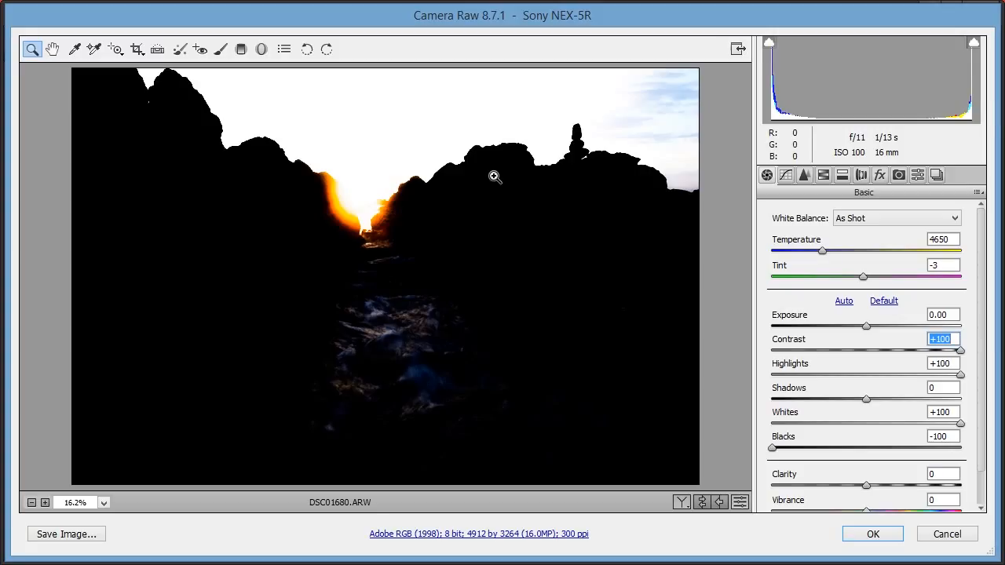
double_click(960, 351)
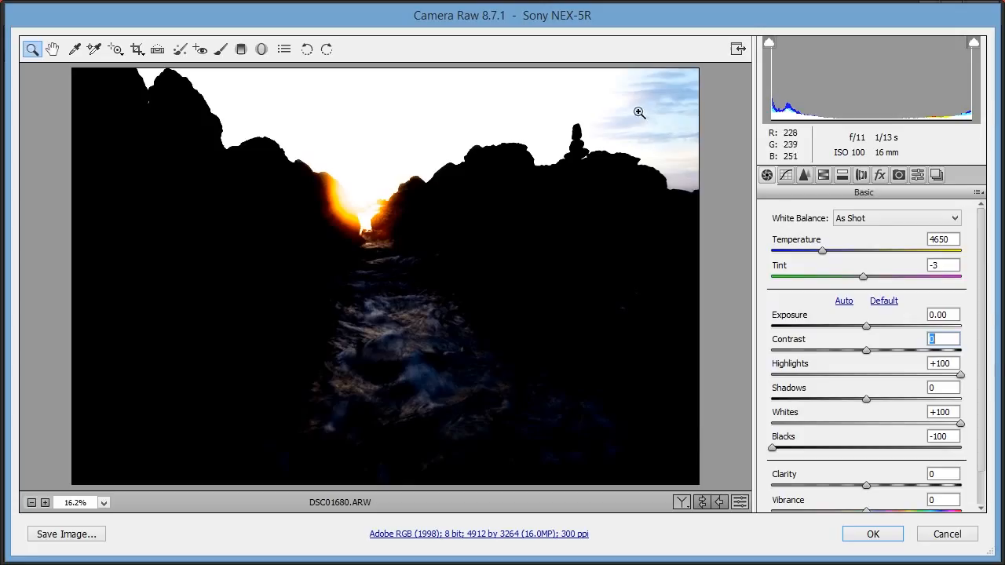
drag(886, 351, 960, 351)
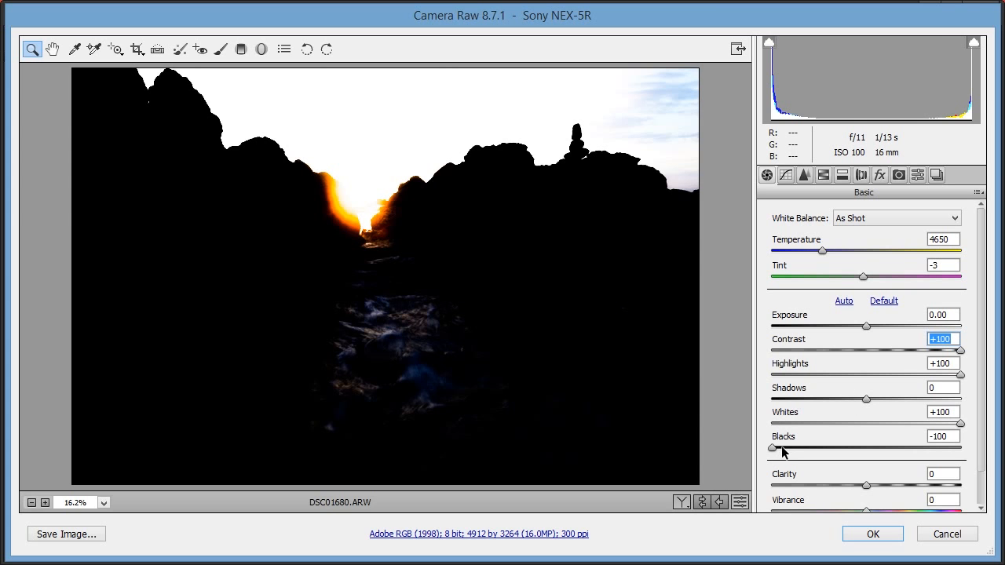
click(872, 533)
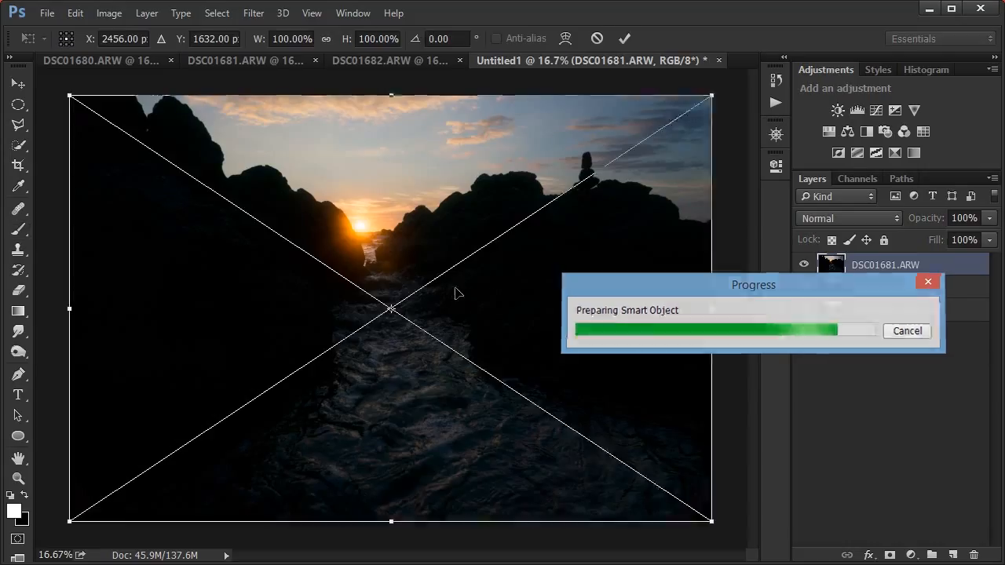
key(Return)
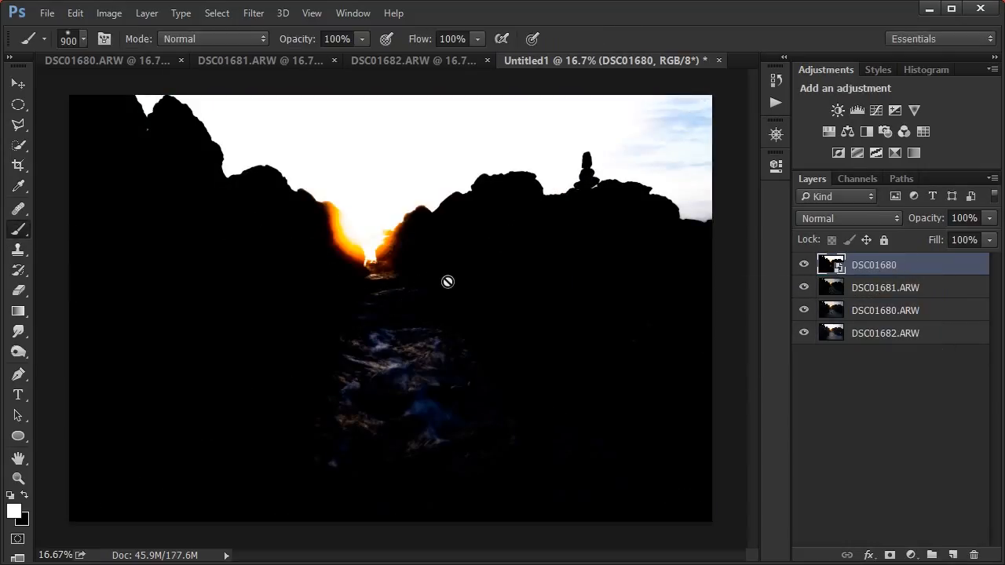
- Rename the placed DSC01680 layer to "Luminosity Template 01" and rasterize it
double_click(872, 267)
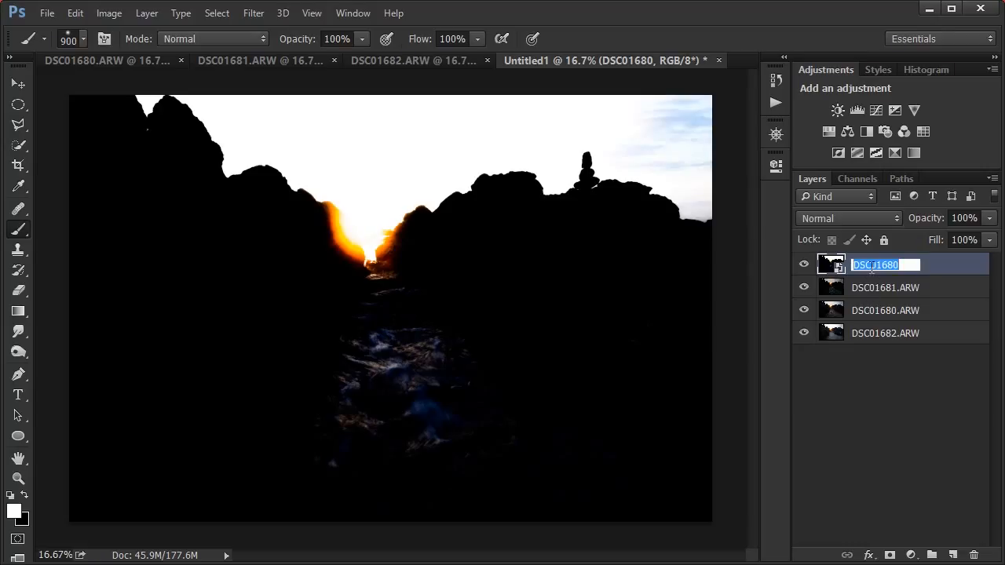
text(Luminosity Templa)
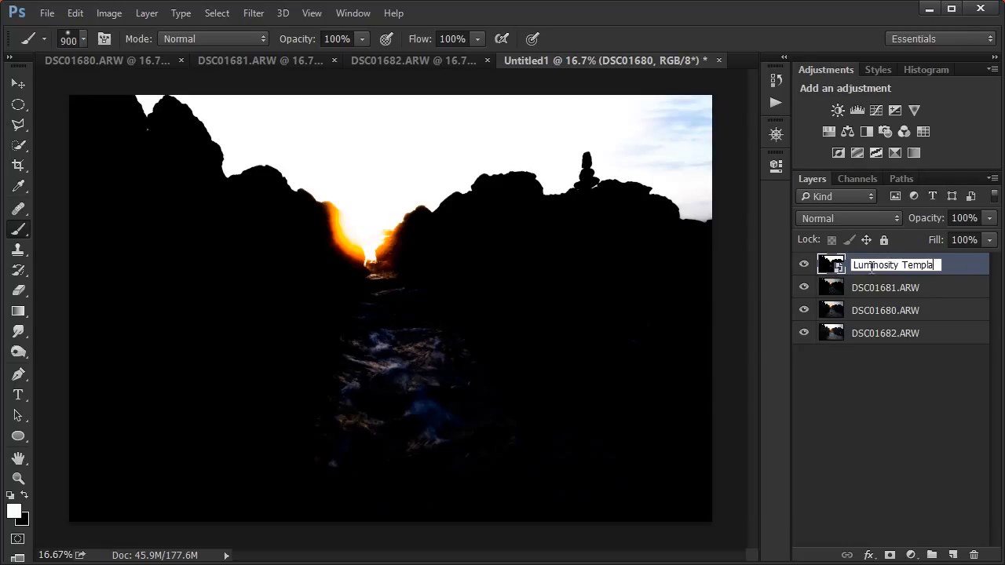
text(te 01)
key(Return)
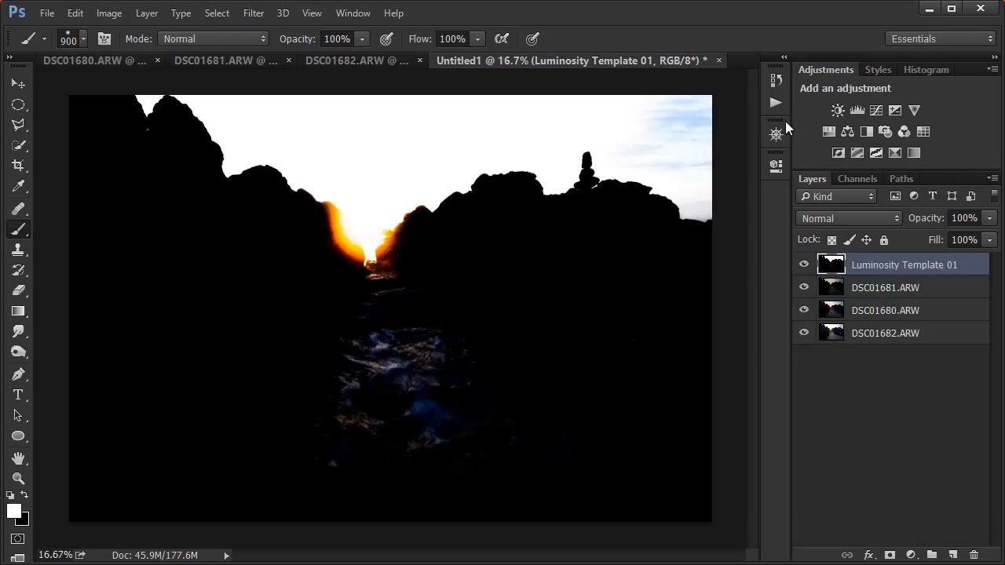
- Run the JM luminance mask generation action on the Luminosity Template 01 layer and hide that layer
click(775, 103)
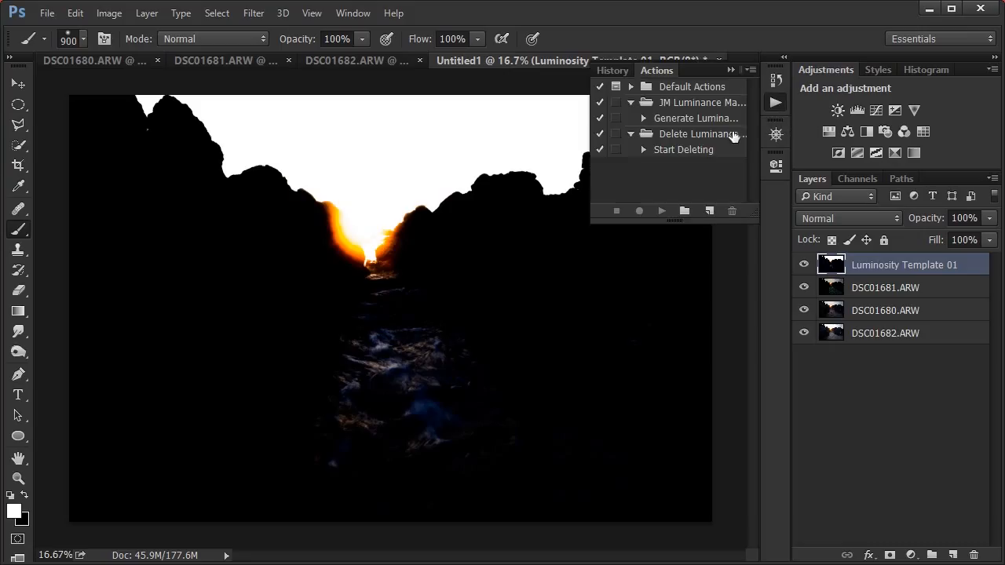
click(674, 120)
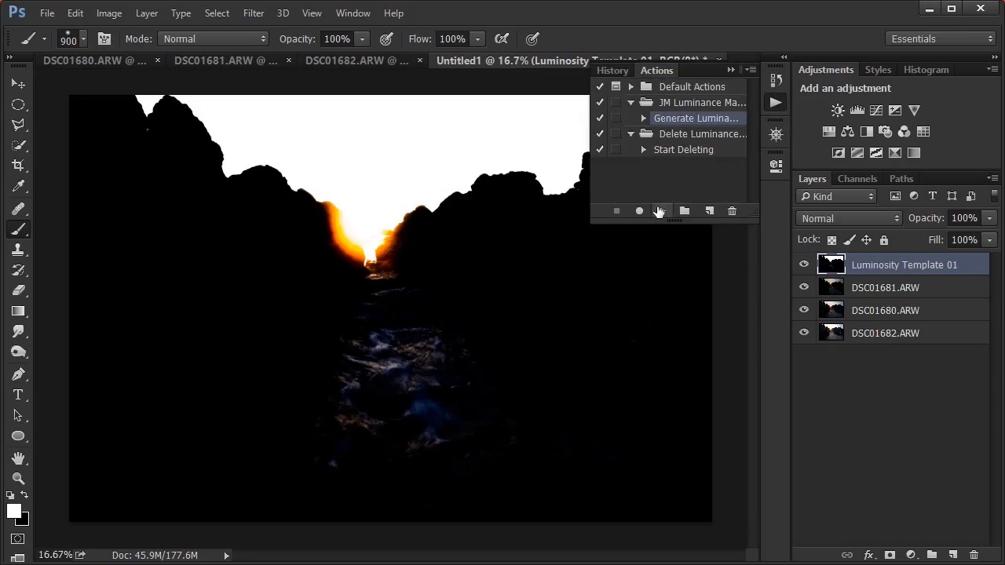
click(659, 211)
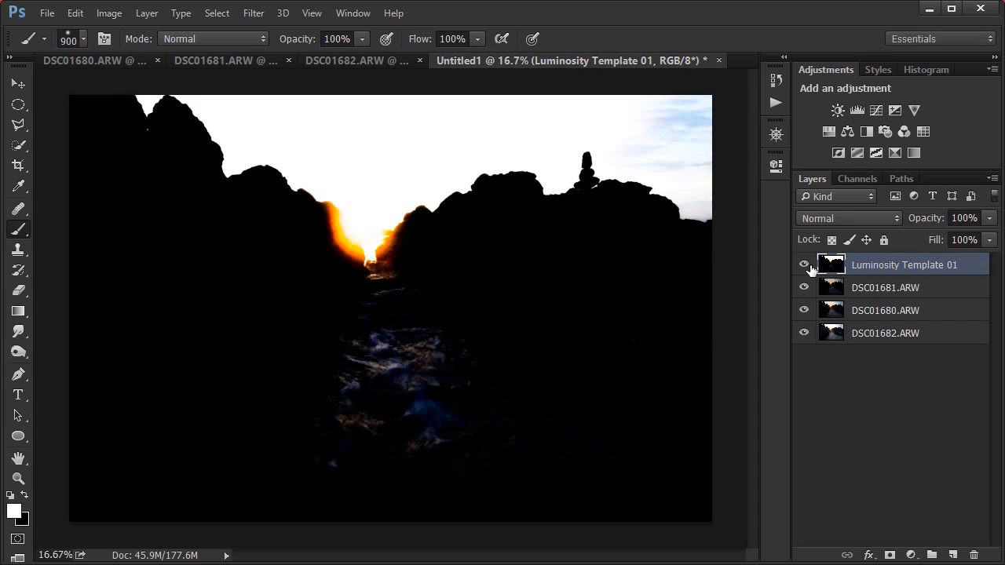
click(803, 264)
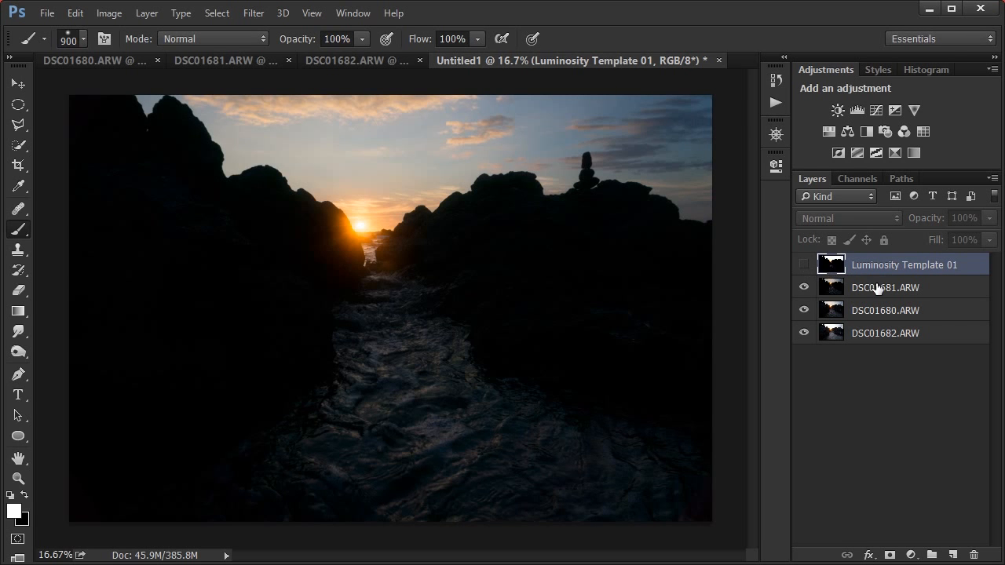
- Add black layer masks to the DSC01681.ARW and DSC01680.ARW layers
click(877, 289)
click(804, 287)
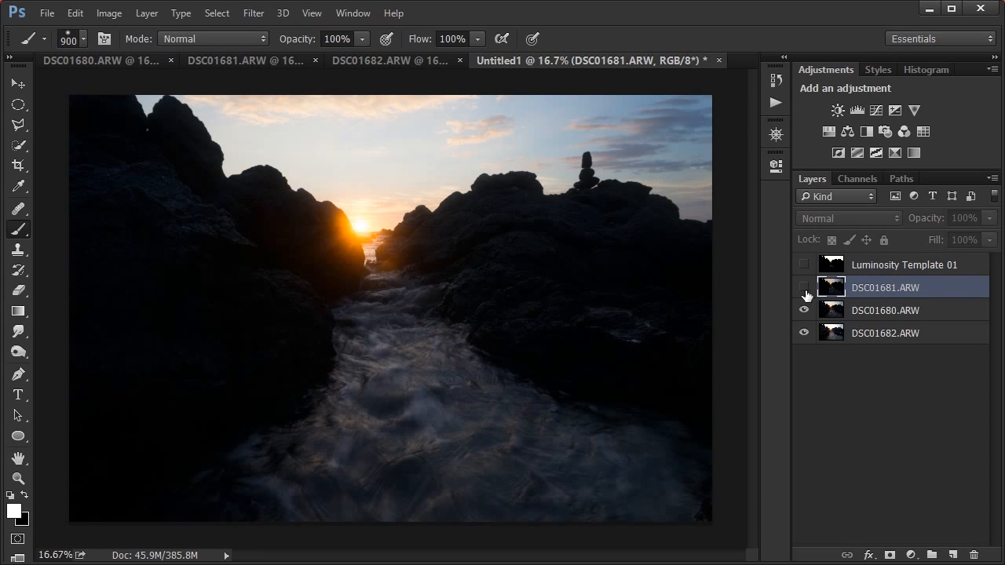
click(804, 288)
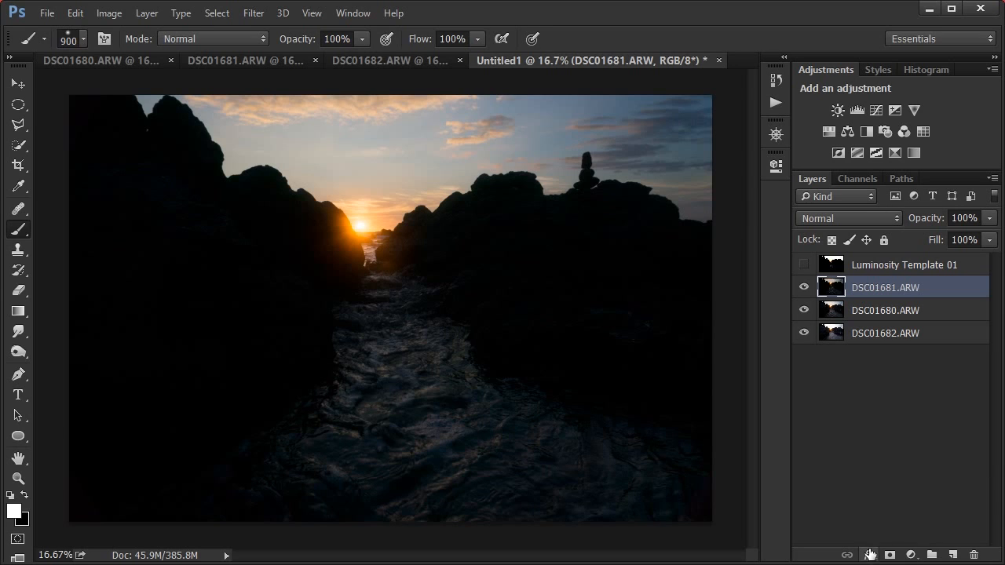
alt+click(889, 555)
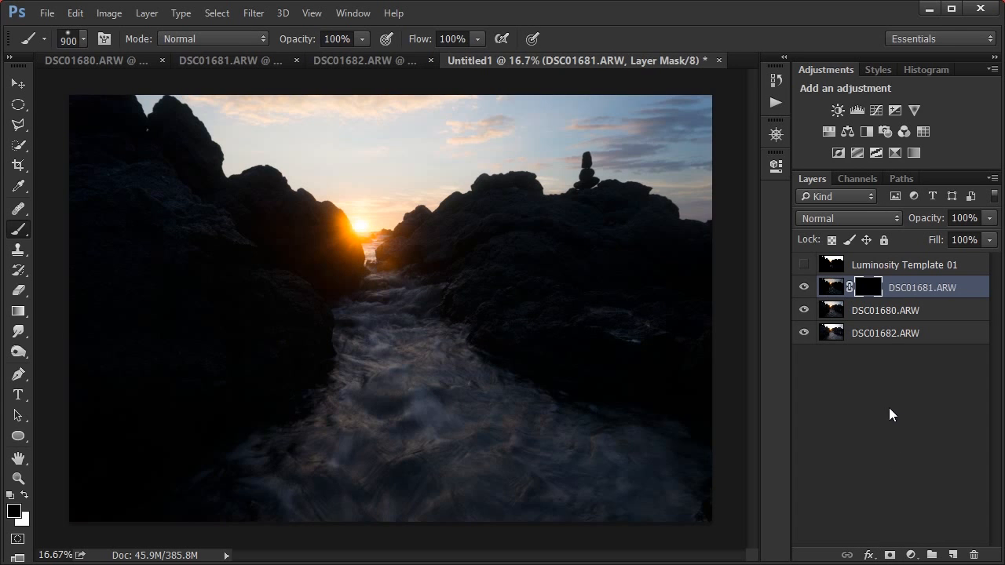
click(885, 314)
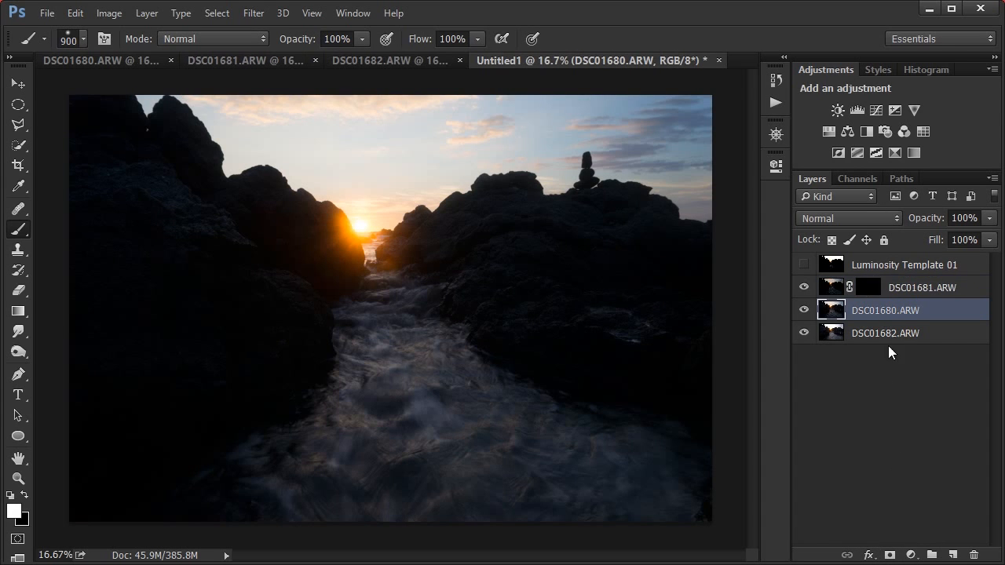
alt+click(890, 555)
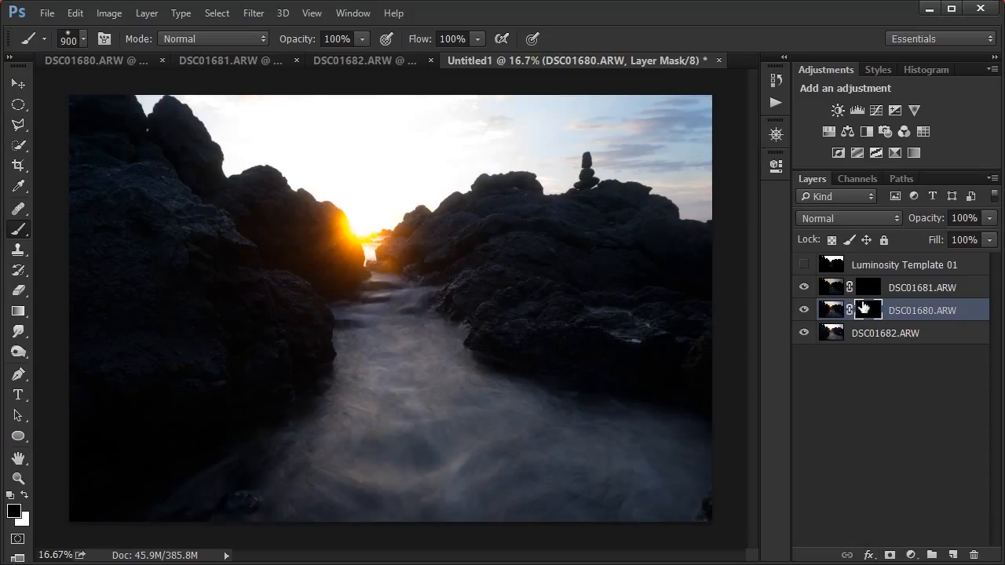
- Load the Brights 1 channel as a selection and make the DSC01680.ARW layer mask active
click(861, 173)
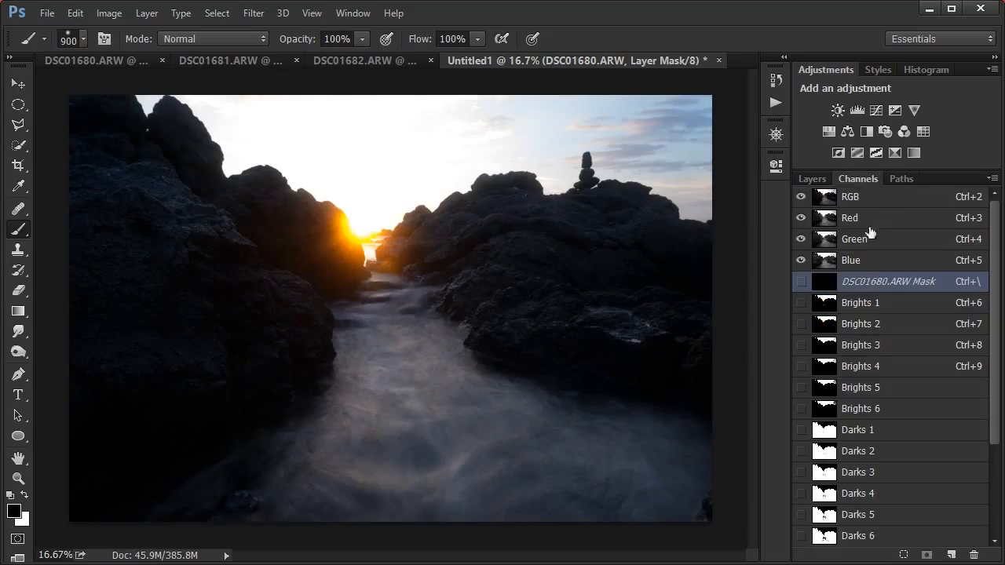
click(879, 303)
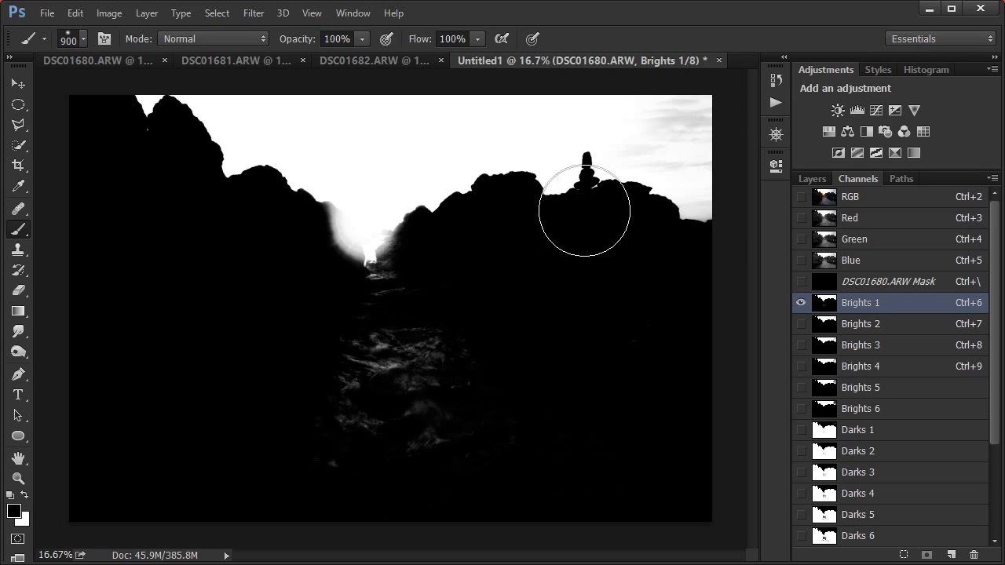
ctrl+click(826, 303)
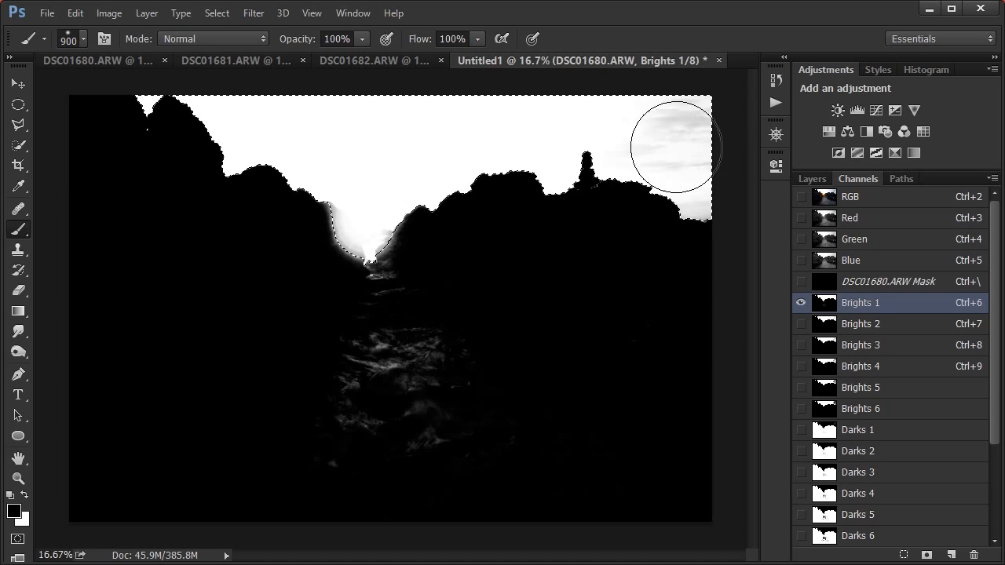
click(811, 179)
click(866, 313)
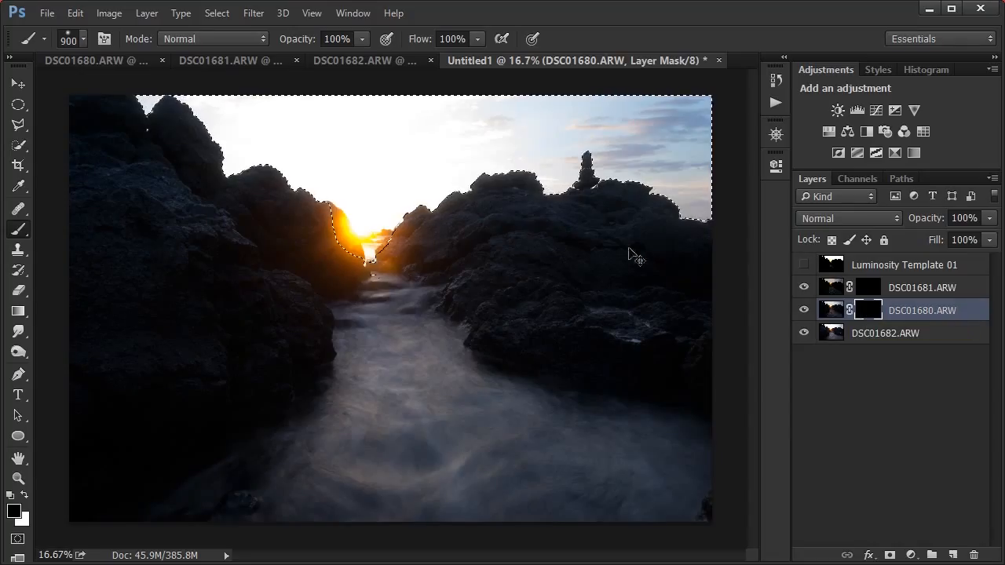
- Hide the selection outline and paint white over the sky and sun on the DSC01680.ARW mask with the 900-pixel brush
key(ctrl+d)
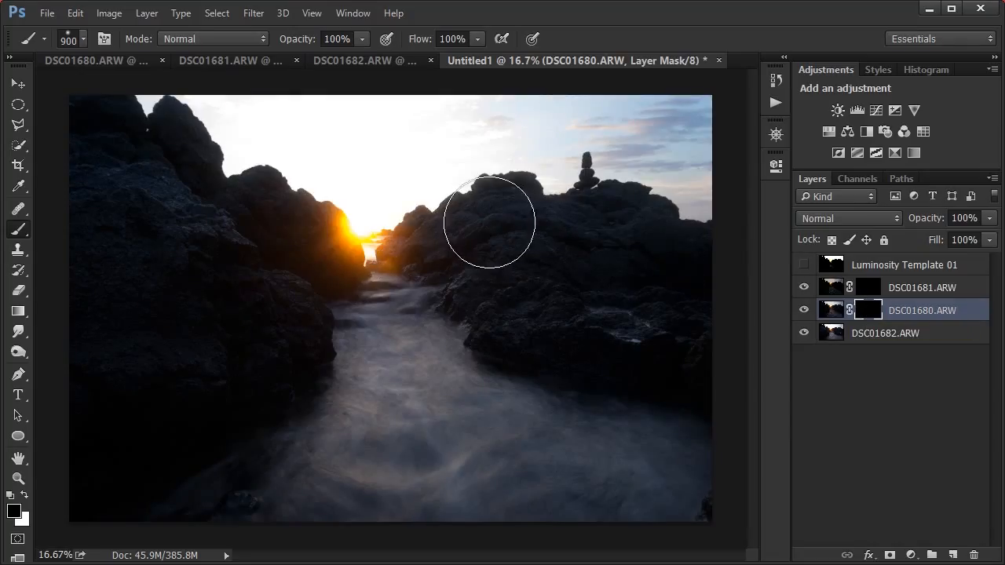
key(x)
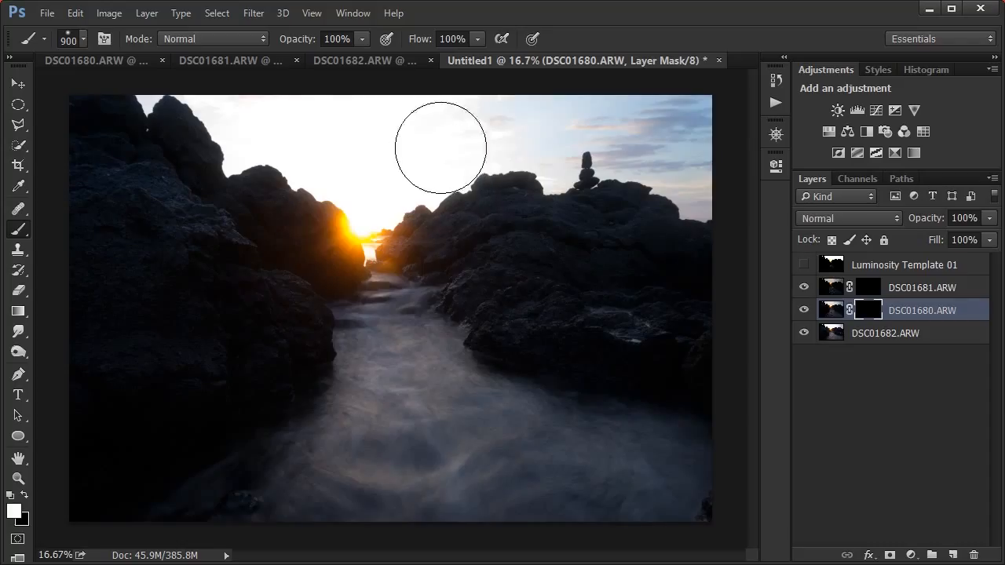
mouse_move(437, 150)
mouse_down()
mouse_move(397, 160)
mouse_move(403, 134)
mouse_move(169, 100)
mouse_move(278, 172)
mouse_move(354, 172)
mouse_move(375, 197)
mouse_move(433, 152)
mouse_move(588, 127)
mouse_move(646, 180)
mouse_move(712, 201)
mouse_move(588, 117)
mouse_move(651, 124)
mouse_move(168, 118)
mouse_move(215, 135)
mouse_up()
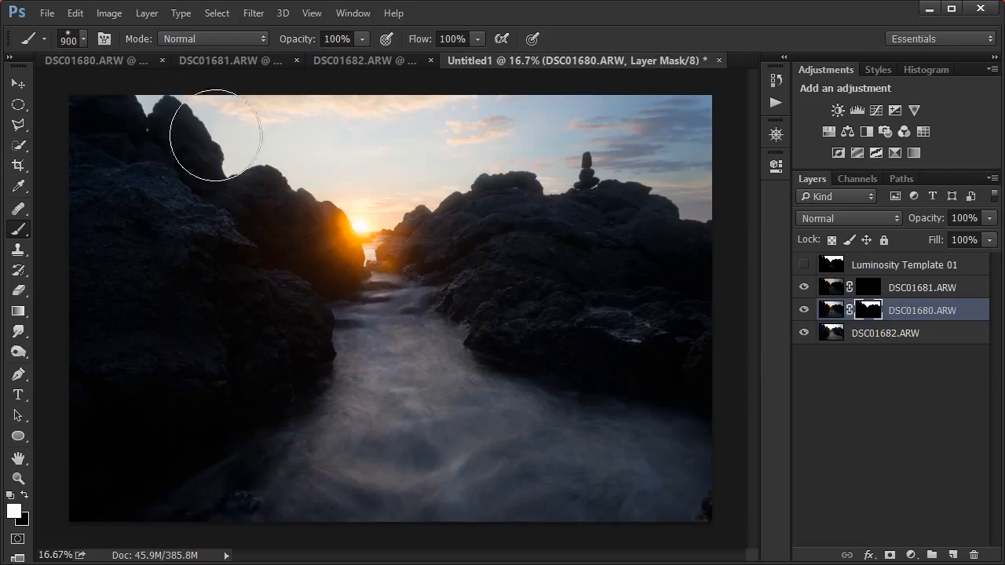
- Display the DSC01680.ARW mask on its own, paint its grey cloud area at the sky's right side white, and return to the image
alt+click(872, 313)
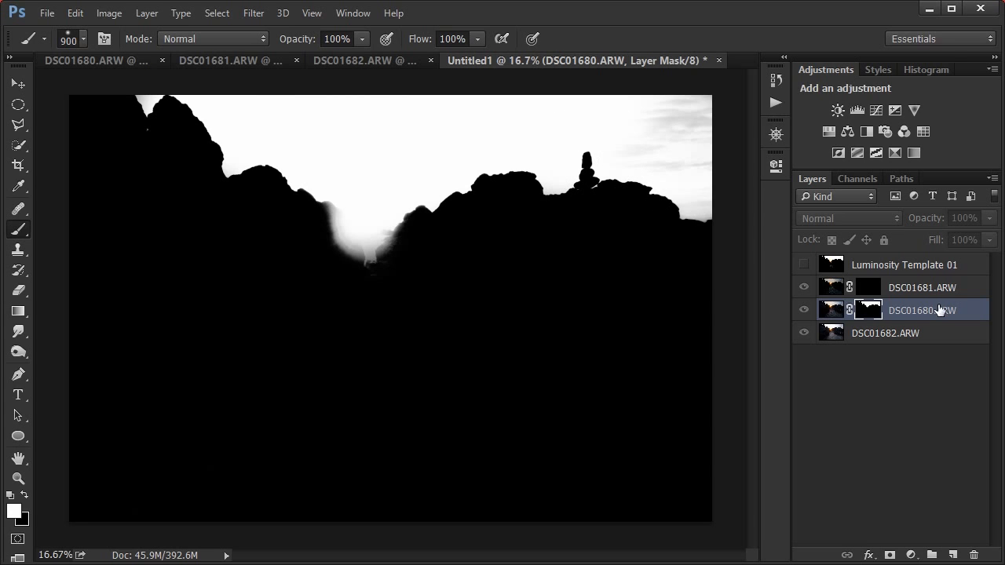
mouse_move(649, 118)
mouse_down()
mouse_move(702, 124)
mouse_move(627, 144)
mouse_move(742, 210)
mouse_up()
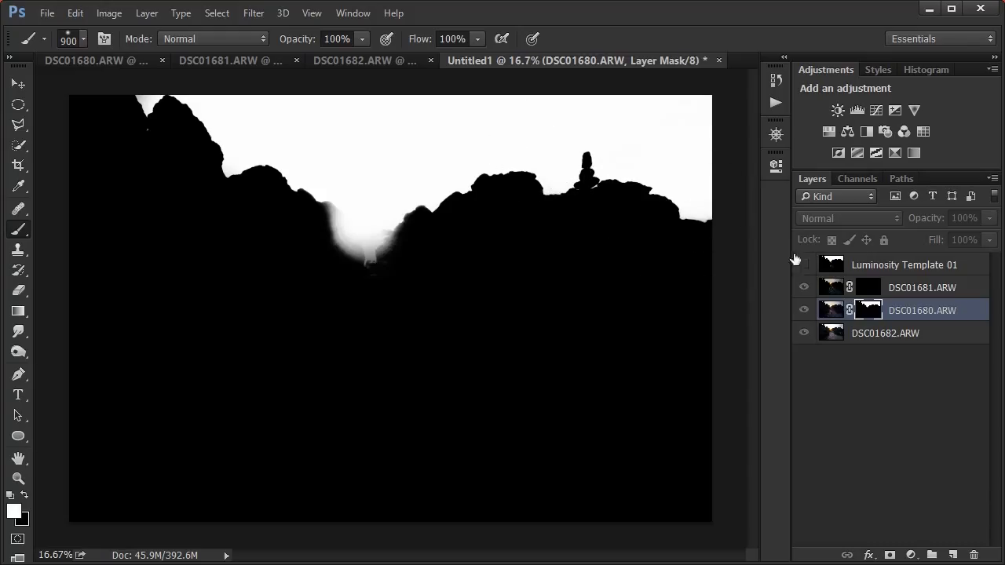
alt+click(870, 313)
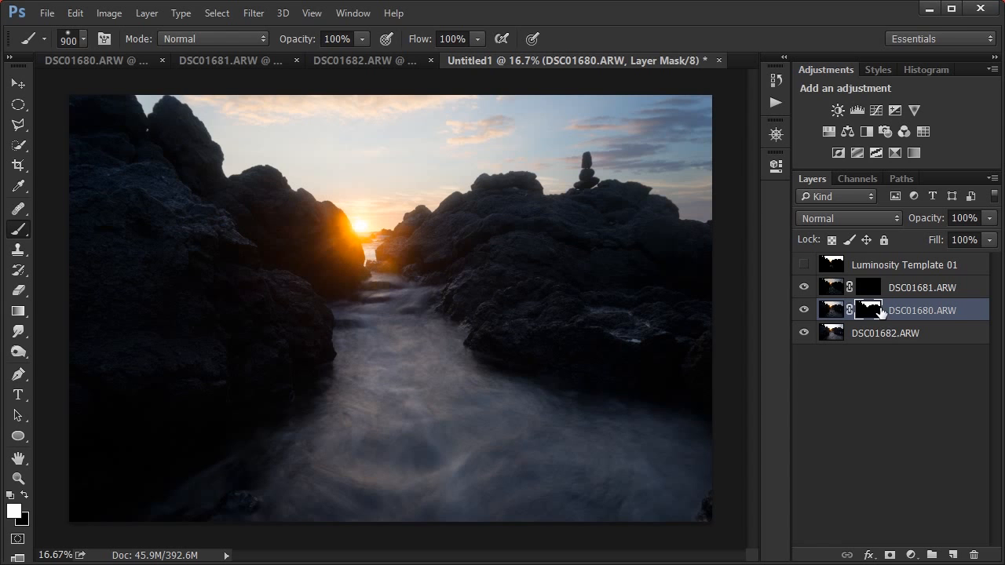
- Inspect the DSC01680.ARW layer mask on its own around the sun and the surrounding rocks, and return to the image
scroll(348, 223, up, 3)
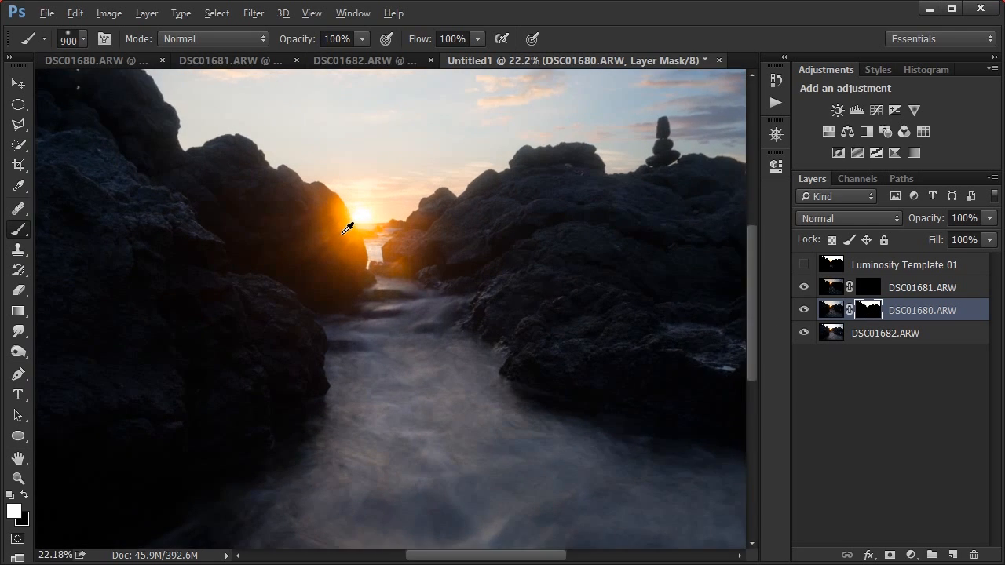
drag(458, 229, 497, 309)
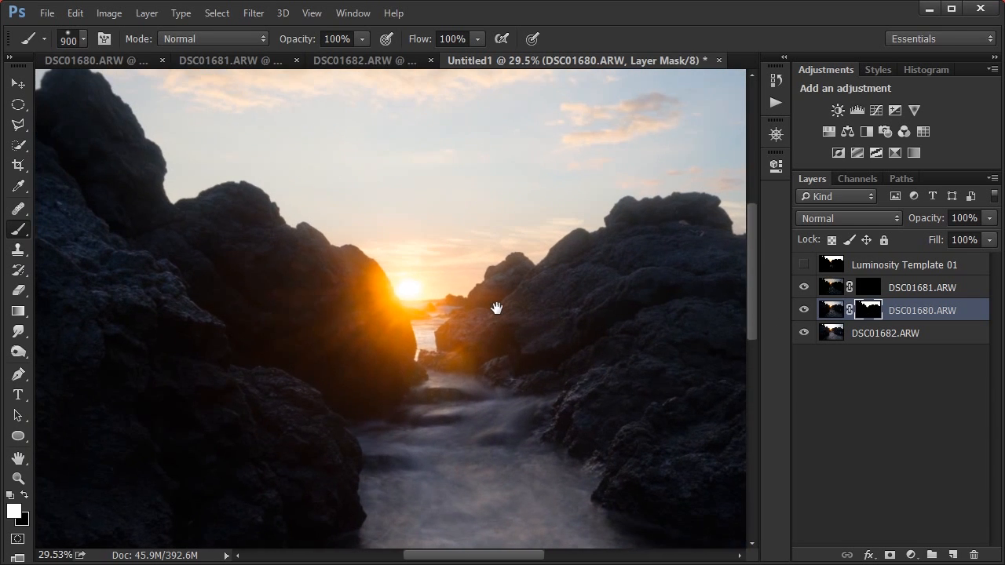
alt+click(872, 311)
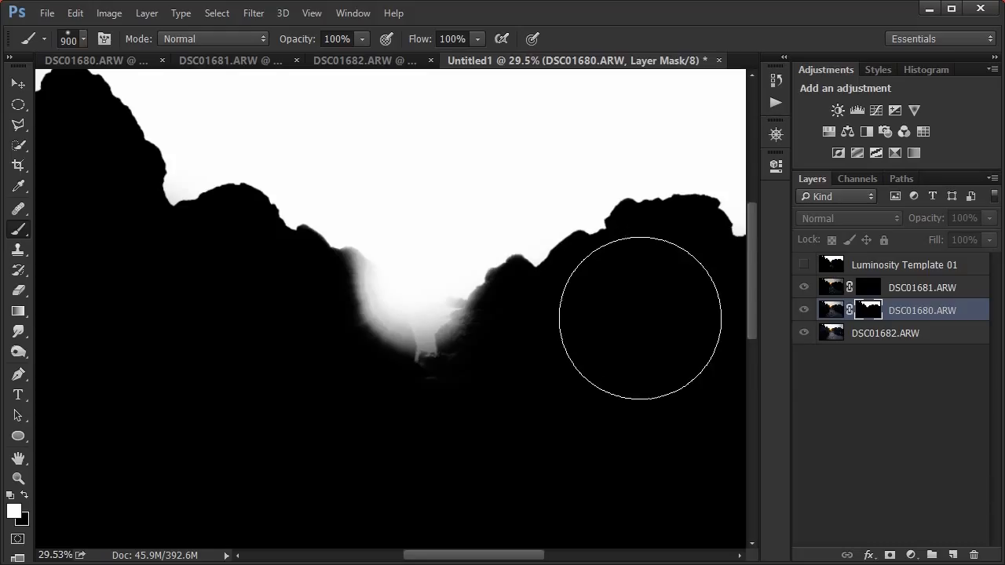
alt+click(879, 314)
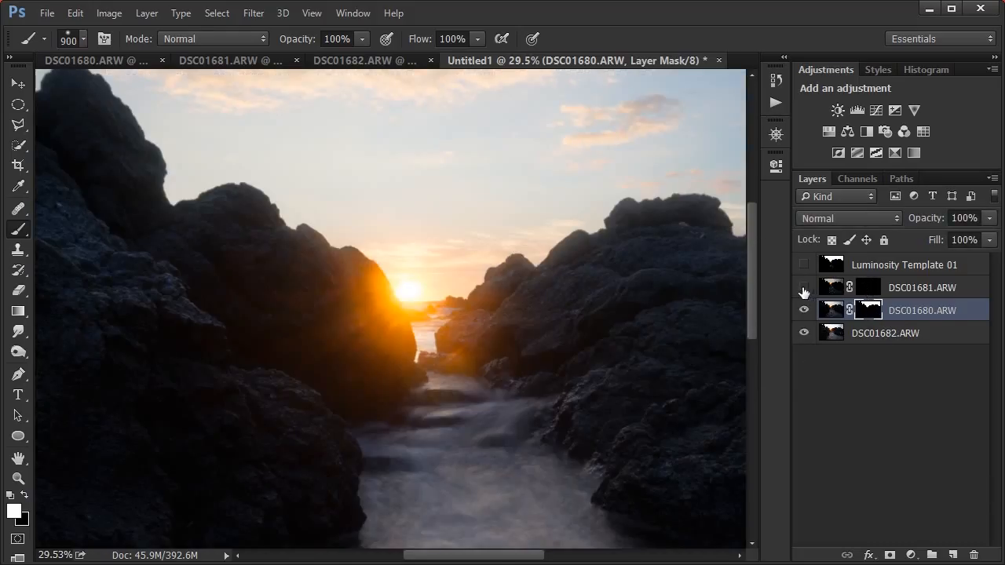
- With DSC01681.ARW hidden and the DSC01680.ARW mask disabled, run the action that generates luminosity masks on the DSC01680.ARW image
shift+click(871, 312)
scroll(471, 299, down, 3)
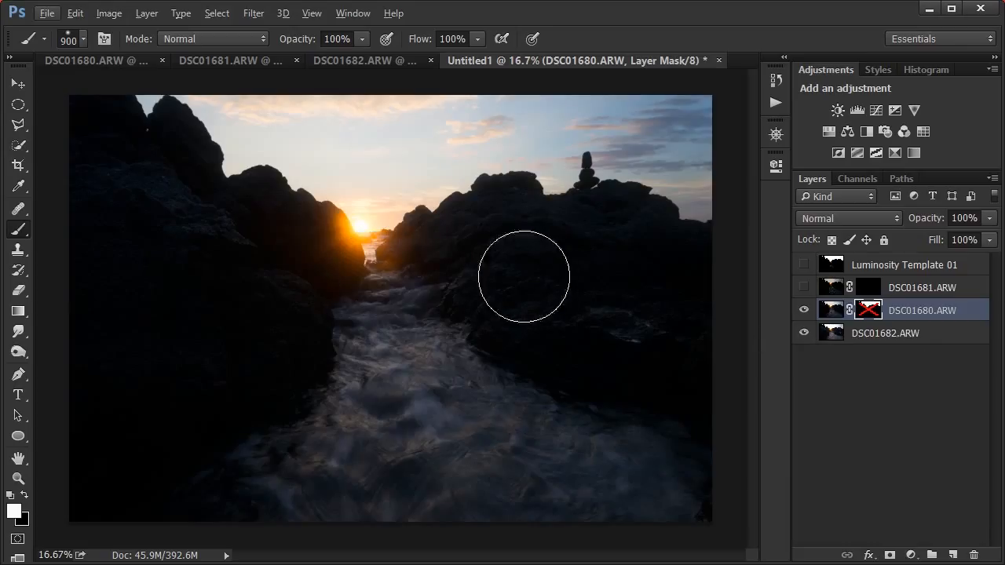
click(780, 103)
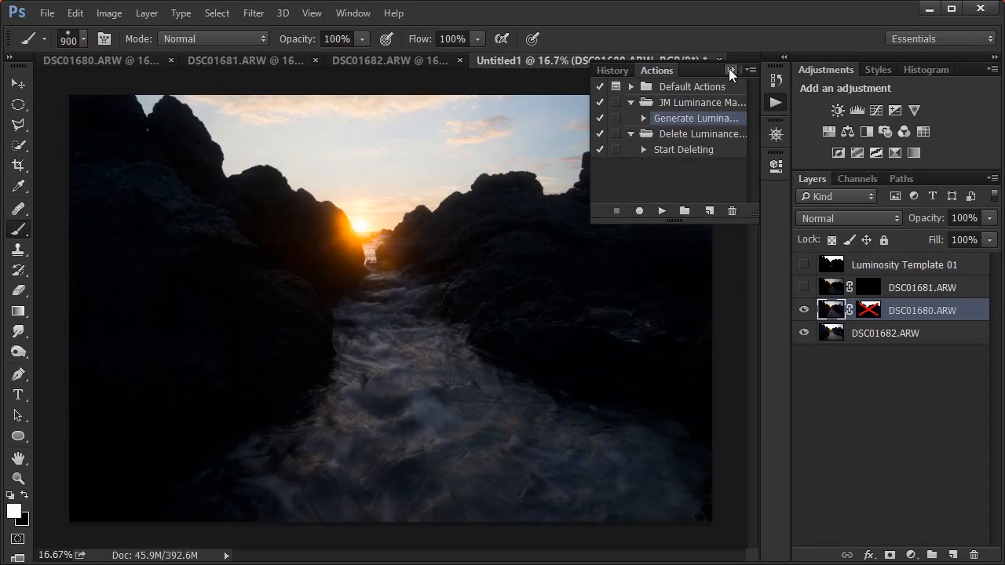
click(728, 69)
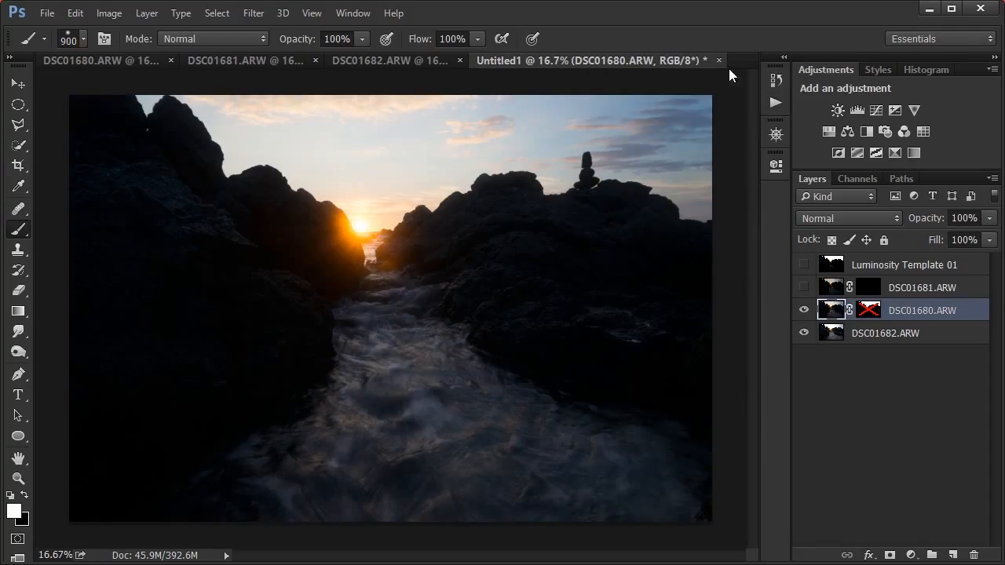
- Compare the first set's Brights 1, Brights 2 and Brights 4 channels, and return to the DSC01680.ARW layer
click(862, 179)
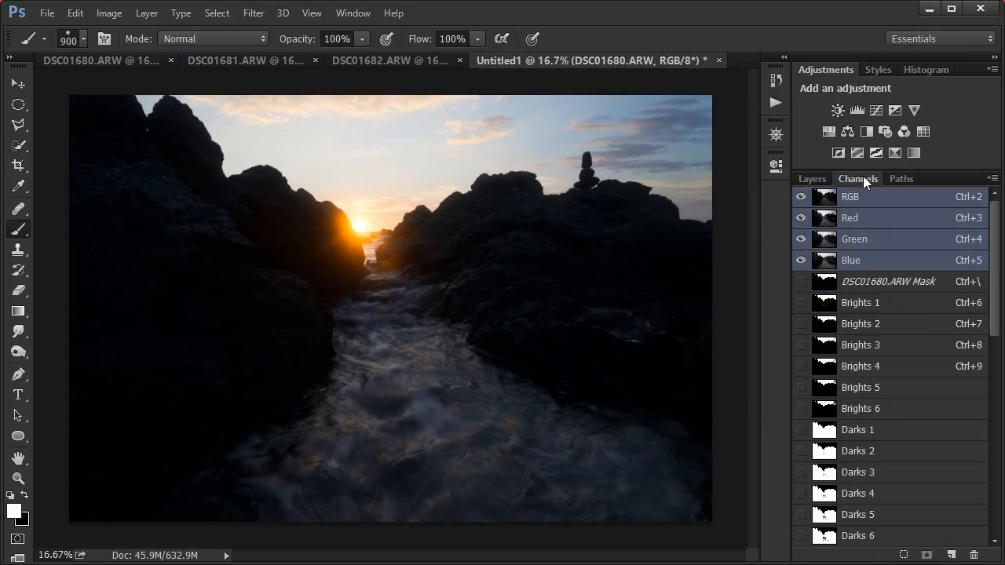
click(854, 306)
click(863, 330)
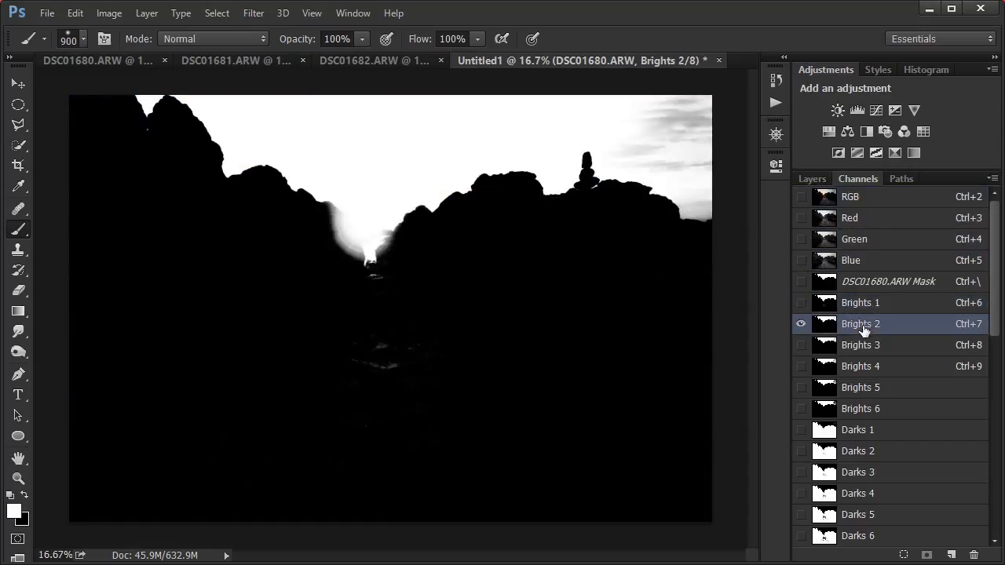
click(856, 305)
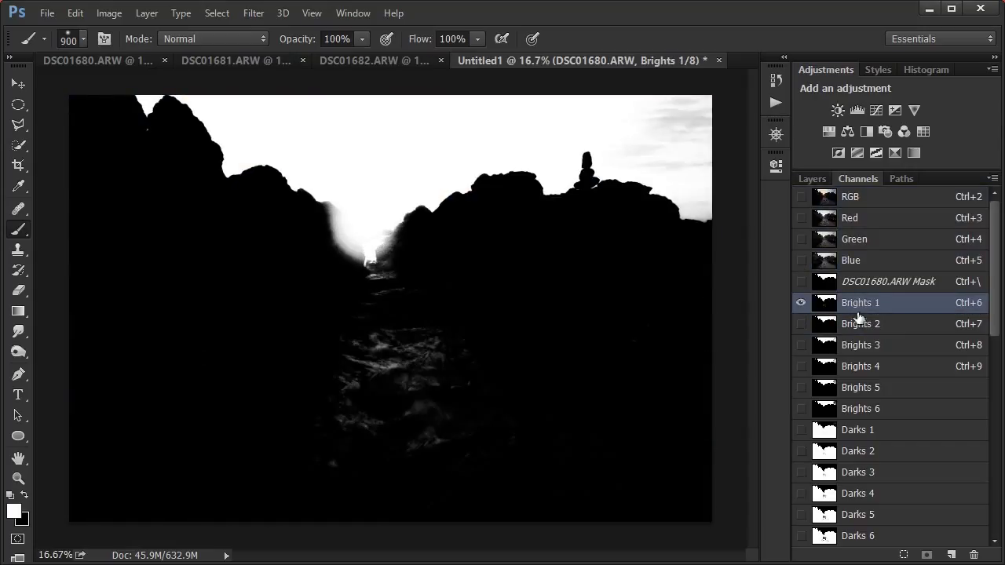
click(859, 323)
click(860, 364)
click(818, 181)
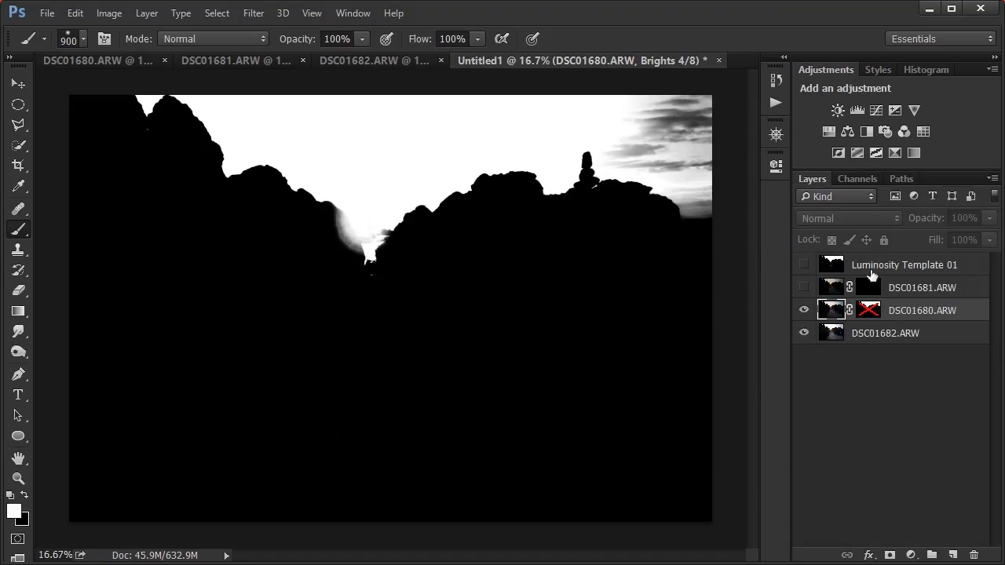
click(905, 335)
click(904, 316)
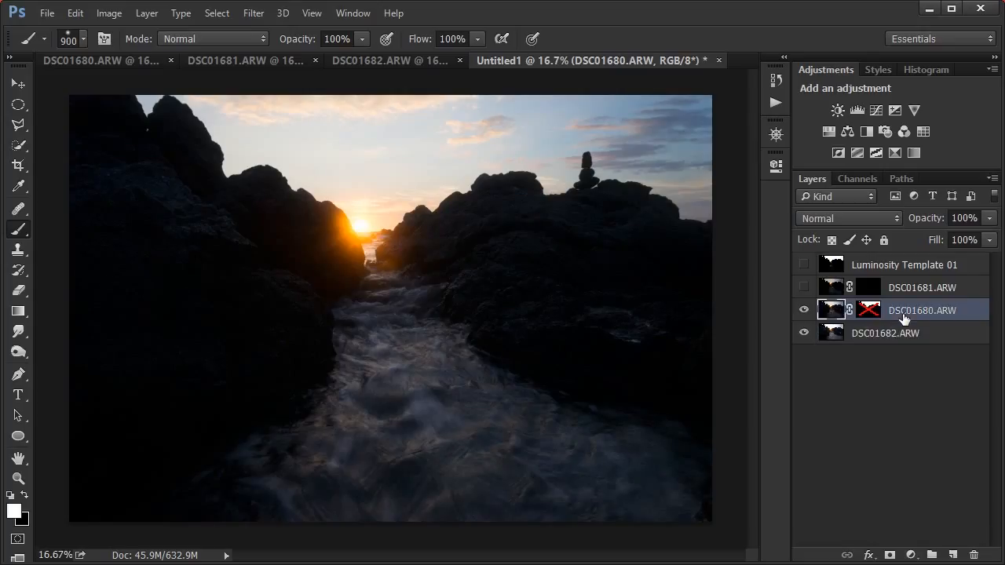
- Load the second set's Brights 1 channel as a selection and re-enable the DSC01680.ARW layer mask
click(855, 178)
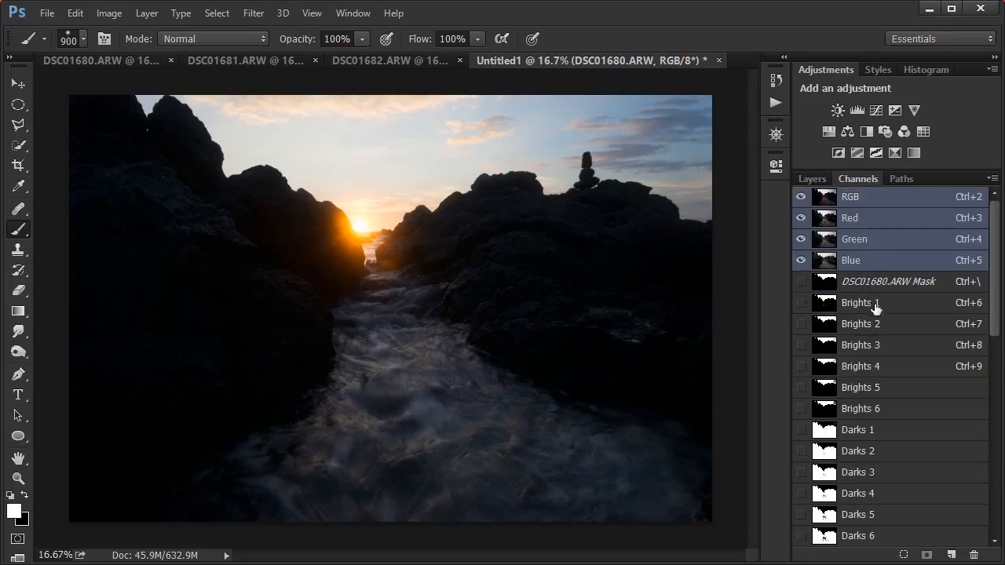
click(869, 304)
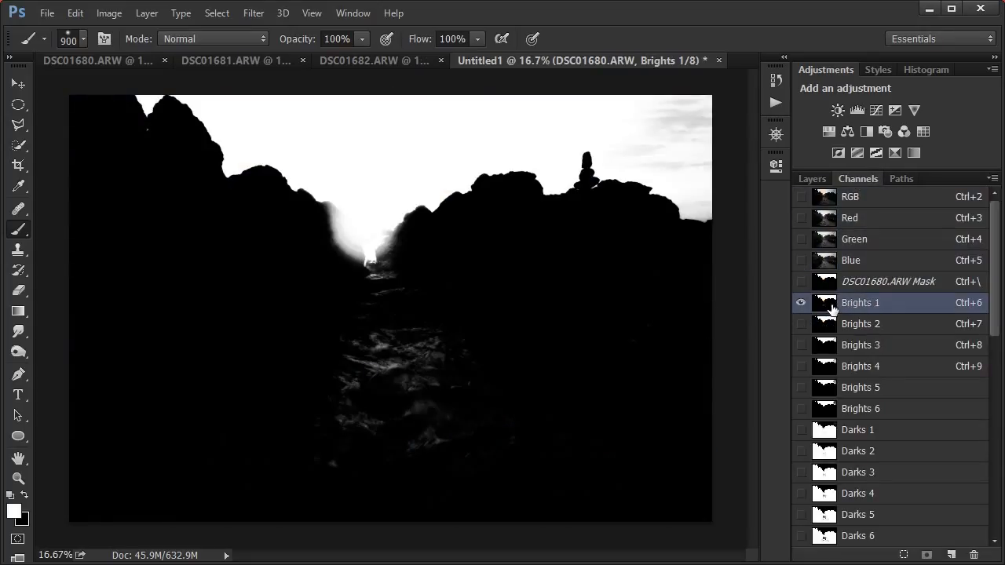
scroll(874, 328, down, 2)
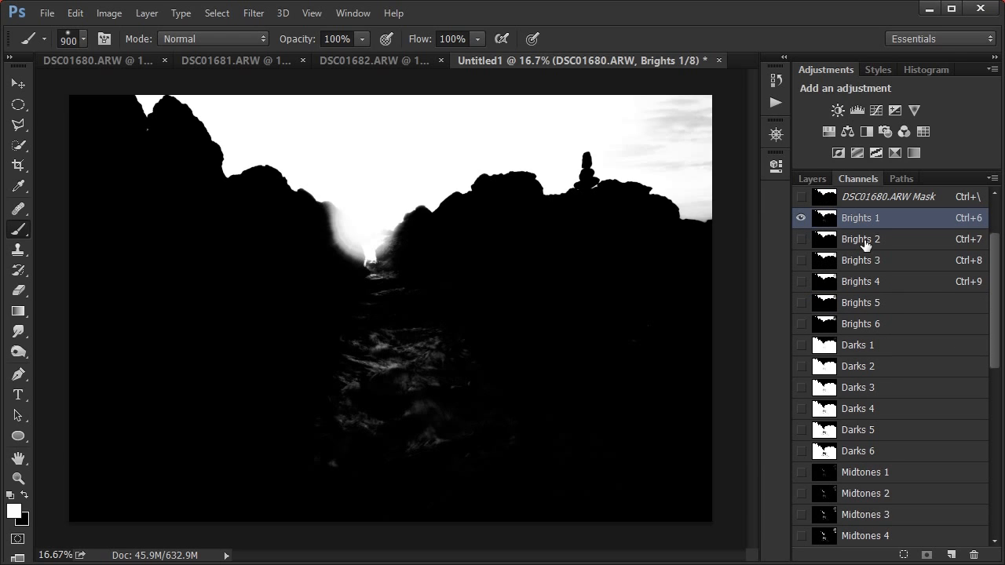
scroll(863, 267, down, 7)
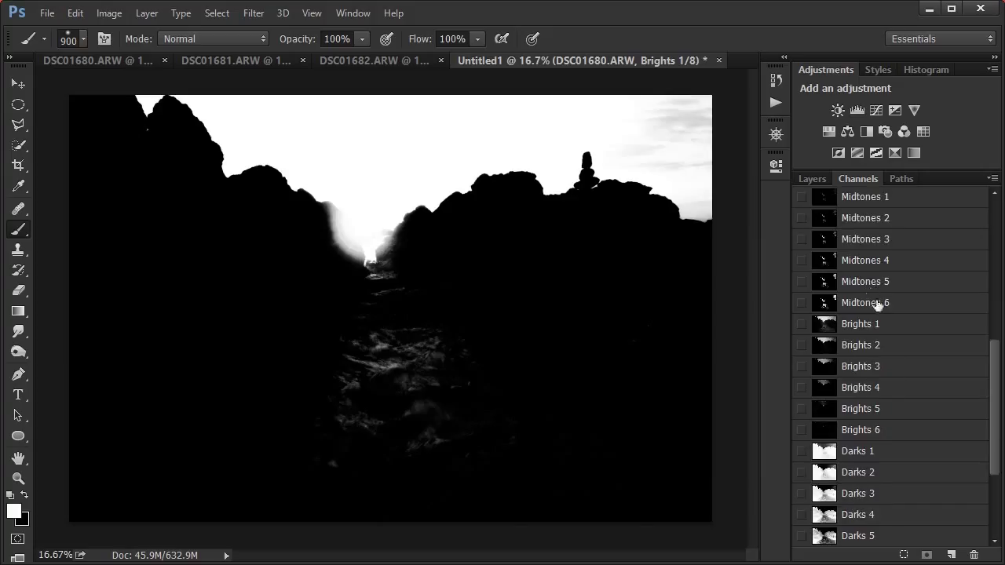
click(874, 328)
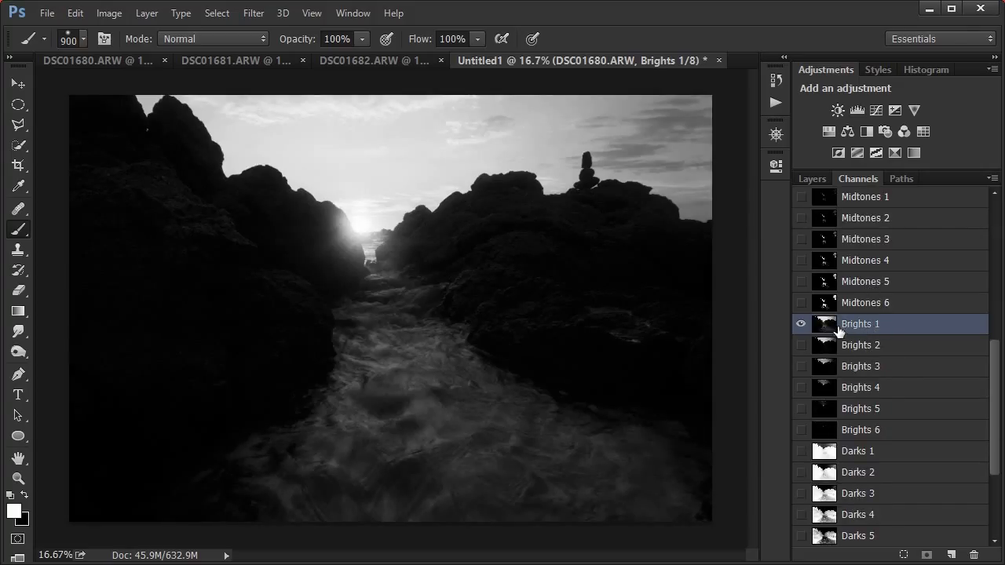
ctrl+click(827, 325)
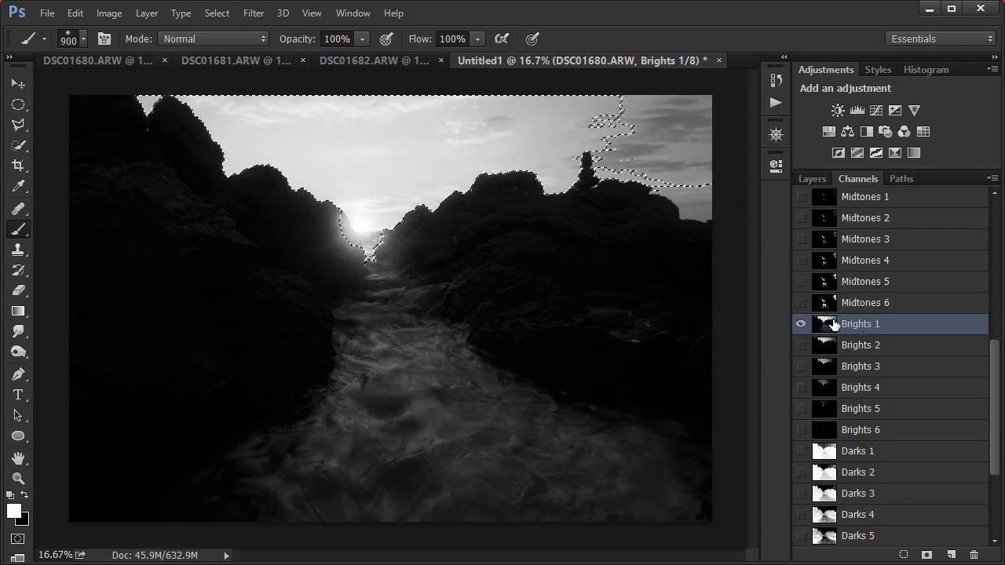
click(813, 178)
shift+click(867, 313)
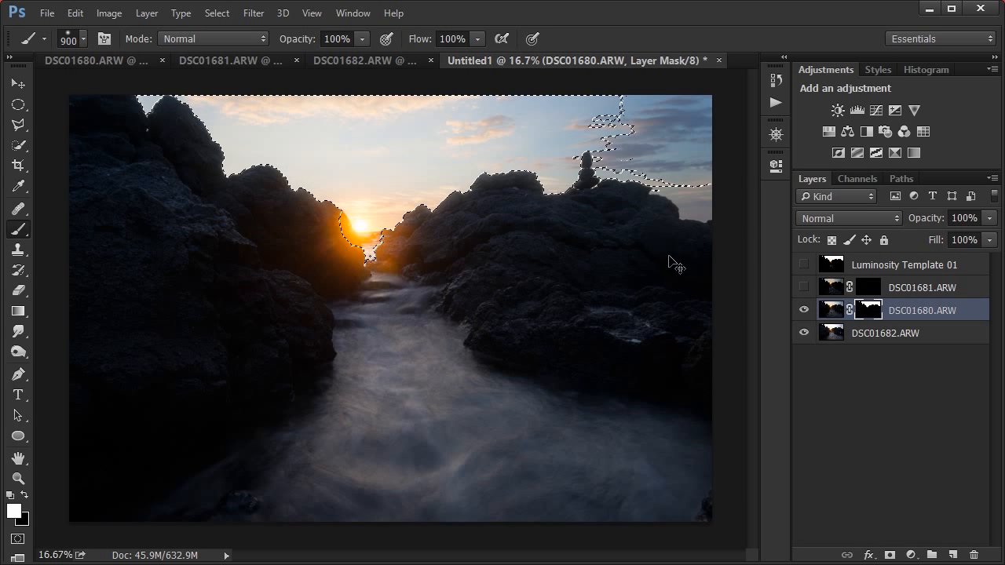
- Hide the selection outline, display the DSC01680.ARW mask on its own, and paint white around the sun with the 900-pixel brush
key(ctrl+d)
alt+click(869, 319)
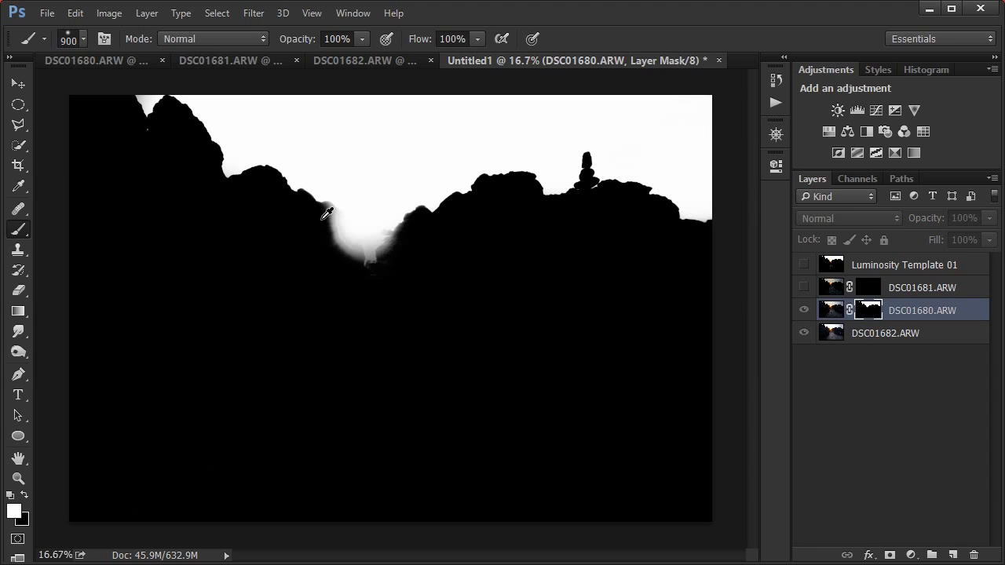
scroll(327, 214, up, 5)
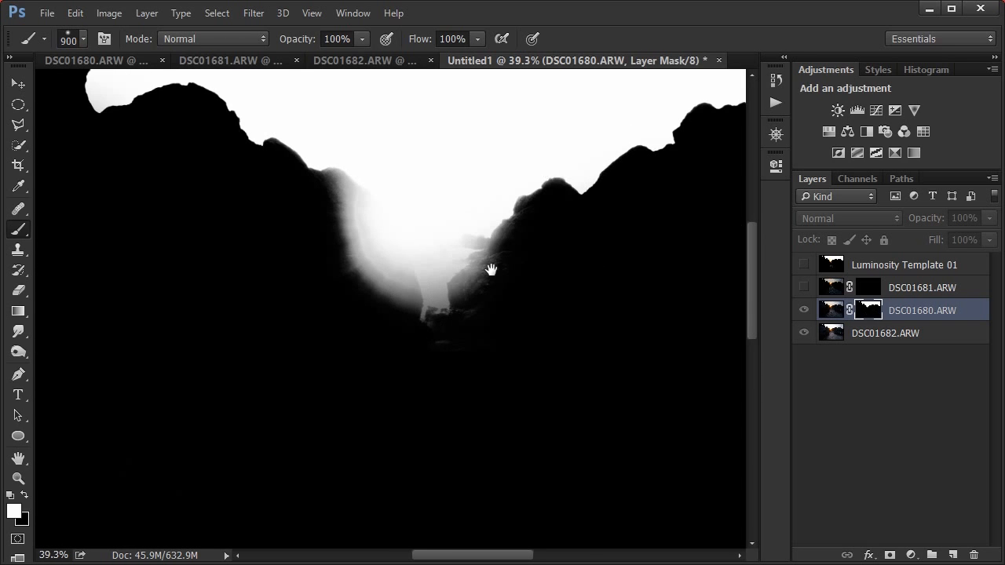
drag(489, 269, 447, 332)
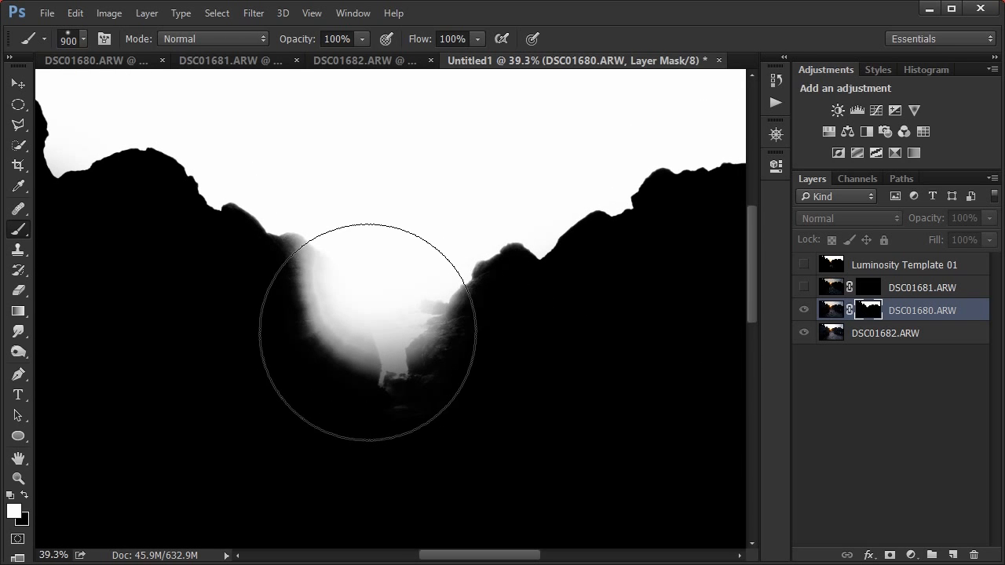
mouse_move(367, 332)
mouse_down()
mouse_move(323, 366)
mouse_move(330, 393)
mouse_move(295, 323)
mouse_move(287, 341)
mouse_move(278, 319)
mouse_move(290, 347)
mouse_move(356, 369)
mouse_move(399, 331)
mouse_move(399, 345)
mouse_move(416, 304)
mouse_move(365, 312)
mouse_up()
- Paint white along the rock edges on both sides of the sun on the mask with a 300-pixel brush
key(bracketleft)
key(bracketleft)
key(bracketleft)
key(bracketleft)
key(bracketleft)
key(bracketleft)
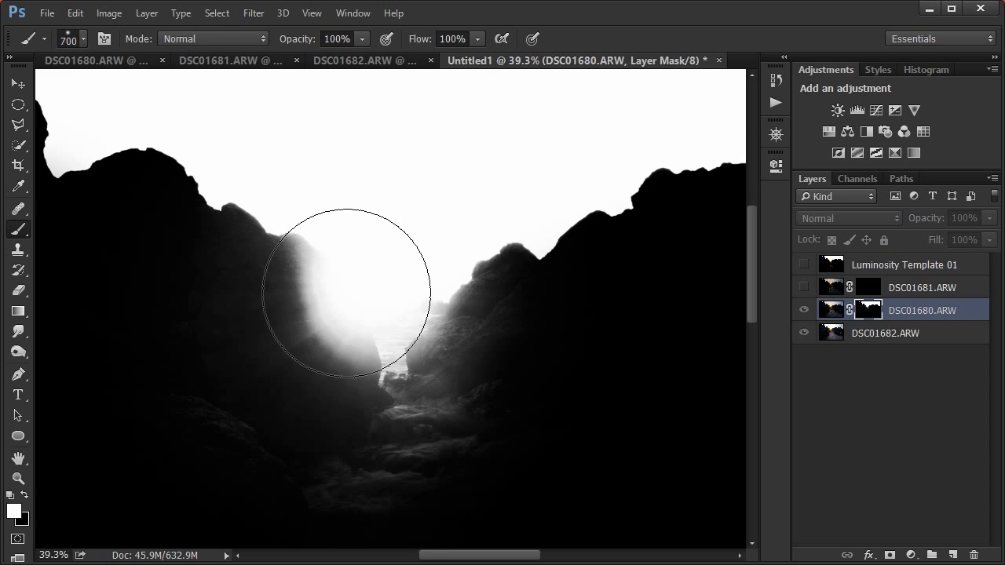
key(bracketleft)
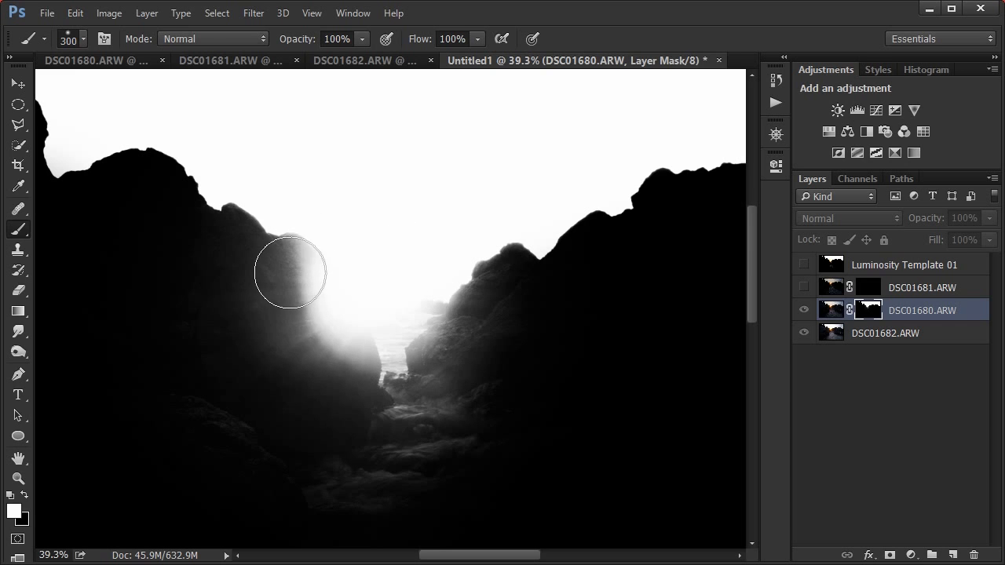
mouse_move(370, 370)
mouse_down()
mouse_move(405, 360)
mouse_move(461, 316)
mouse_move(469, 287)
mouse_up()
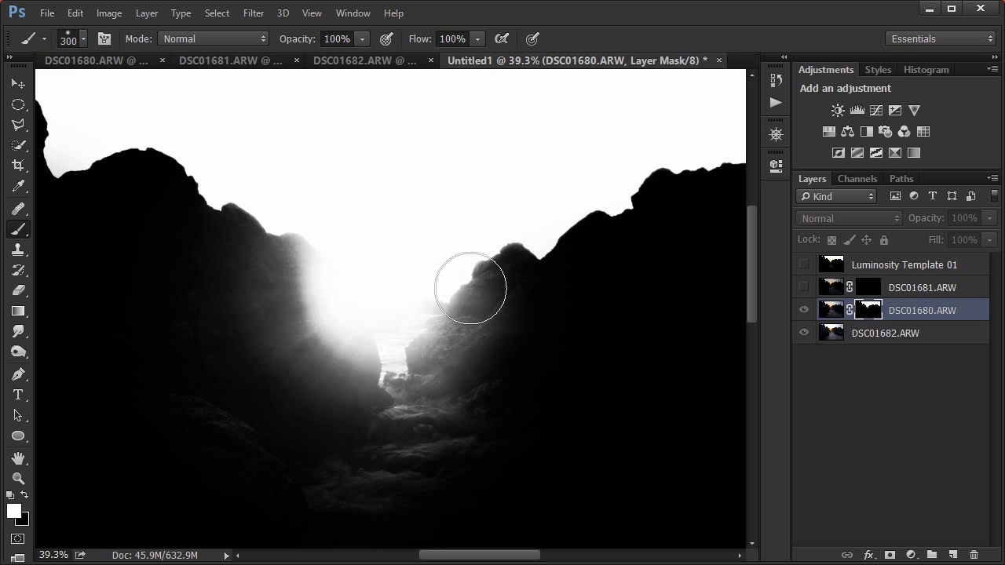
- Paint black over the grey water and lower rock areas below the sun on the mask with a 500-pixel brush
key(bracketright)
key(bracketright)
drag(430, 420, 442, 348)
key(x)
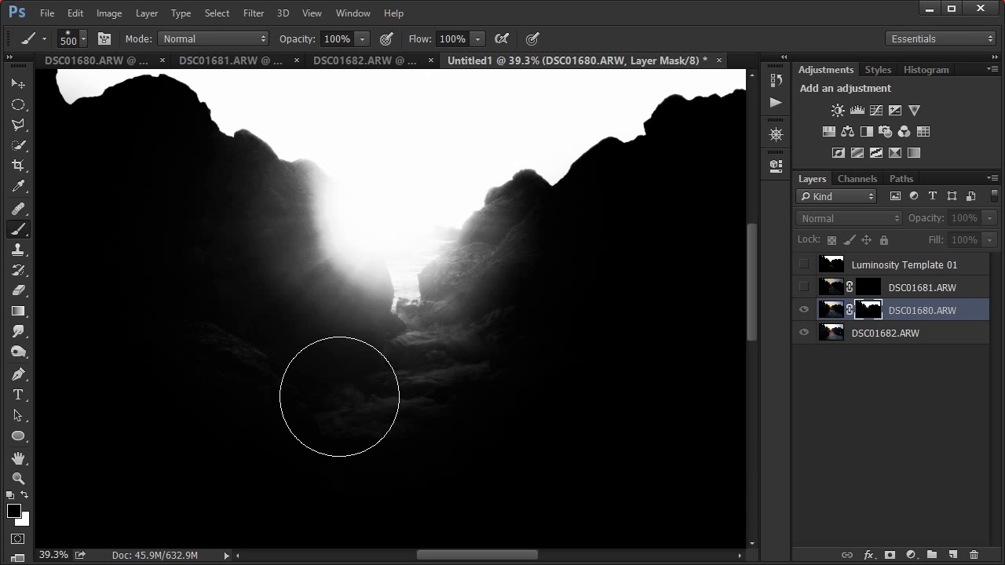
mouse_move(383, 416)
mouse_down()
mouse_move(418, 405)
mouse_move(332, 408)
mouse_move(300, 393)
mouse_up()
mouse_move(498, 352)
mouse_down()
mouse_move(556, 273)
mouse_move(547, 303)
mouse_up()
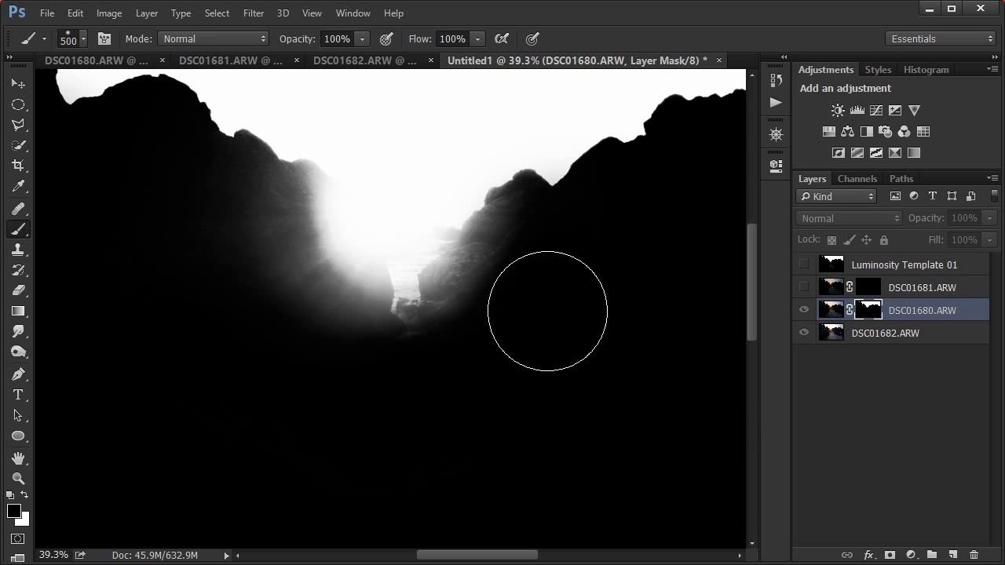
drag(402, 362, 482, 441)
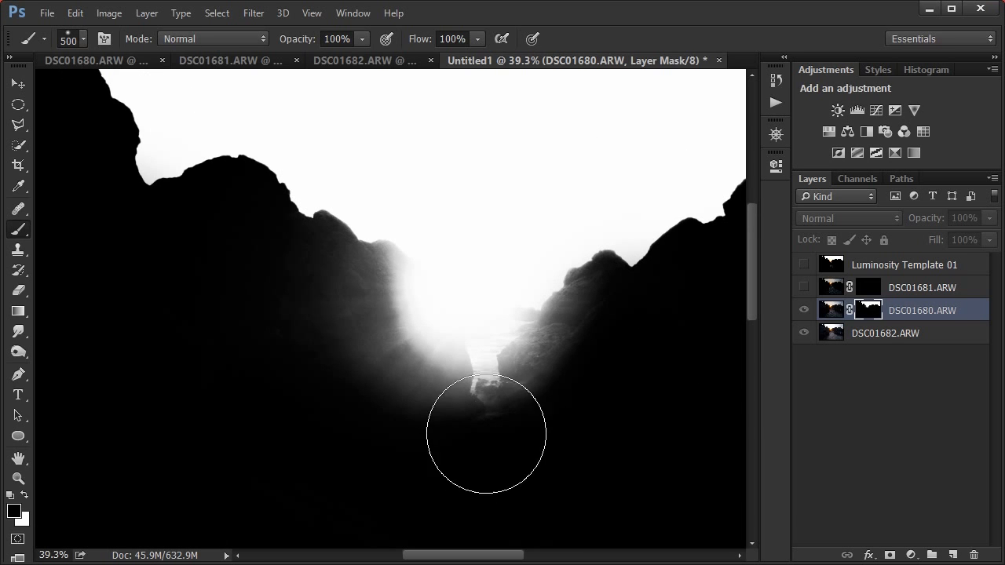
- Return to the image and compare the sun area with the DSC01680.ARW layer hidden and shown
alt+click(871, 313)
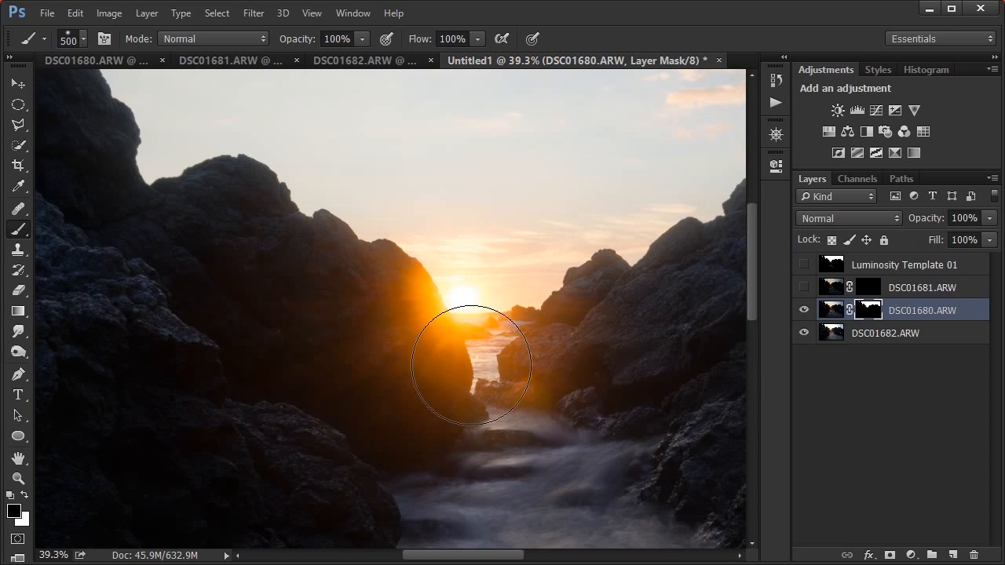
scroll(392, 376, up, 1)
click(804, 311)
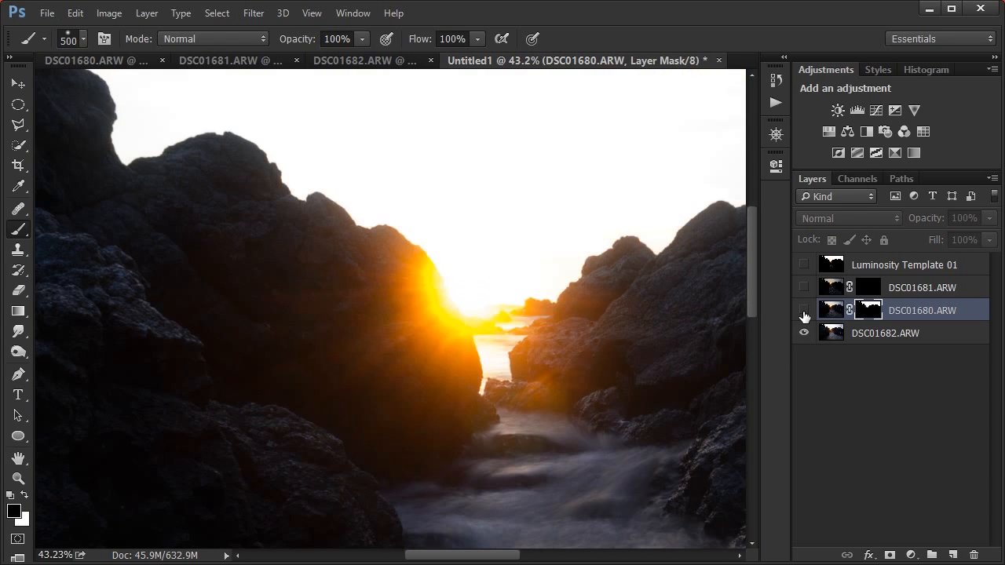
click(804, 311)
click(804, 311)
click(804, 313)
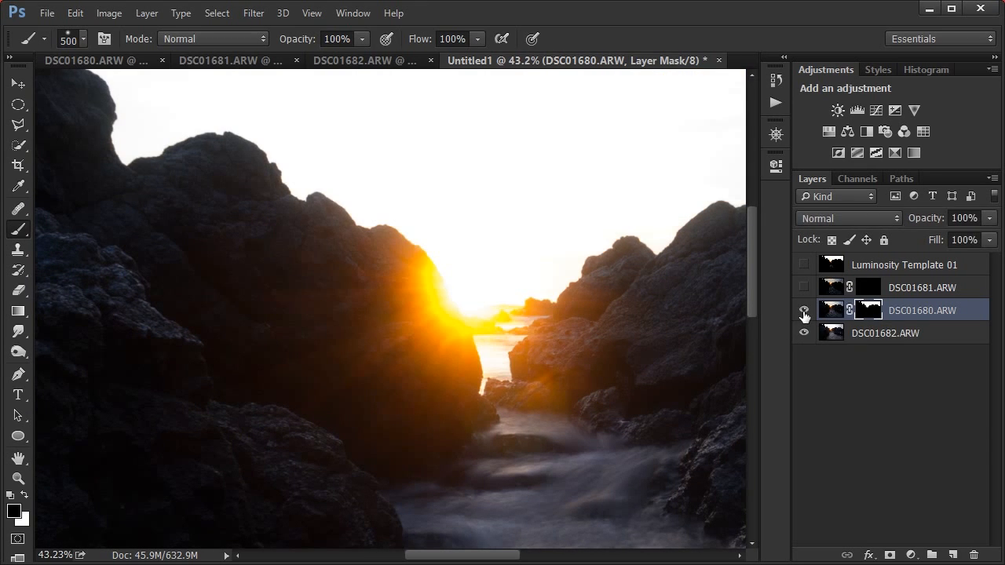
click(807, 312)
click(806, 312)
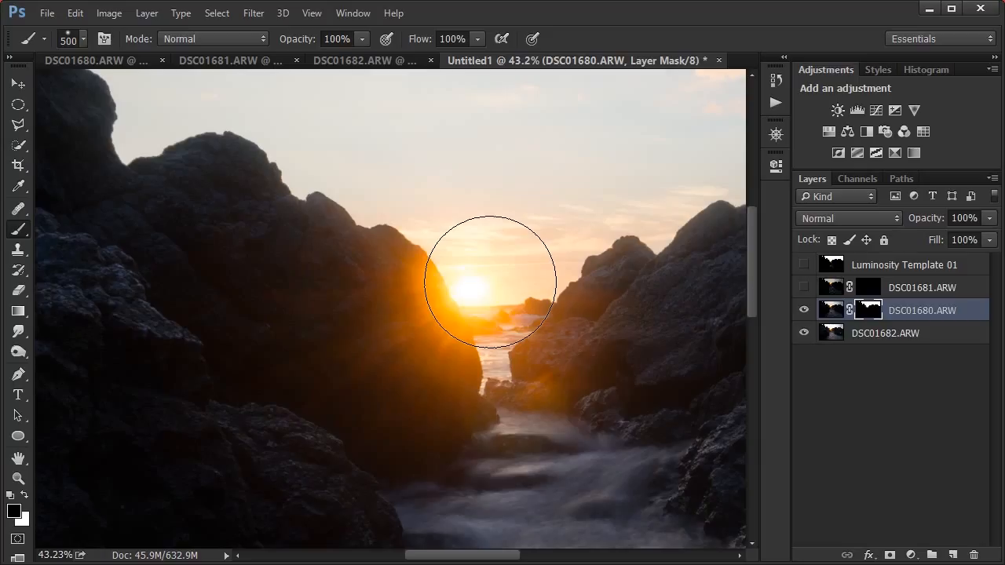
- Paint black on the DSC01680.ARW mask over the glowing left rock with a 250-pixel brush and the water gap with a 300-pixel brush
key(x)
key(x)
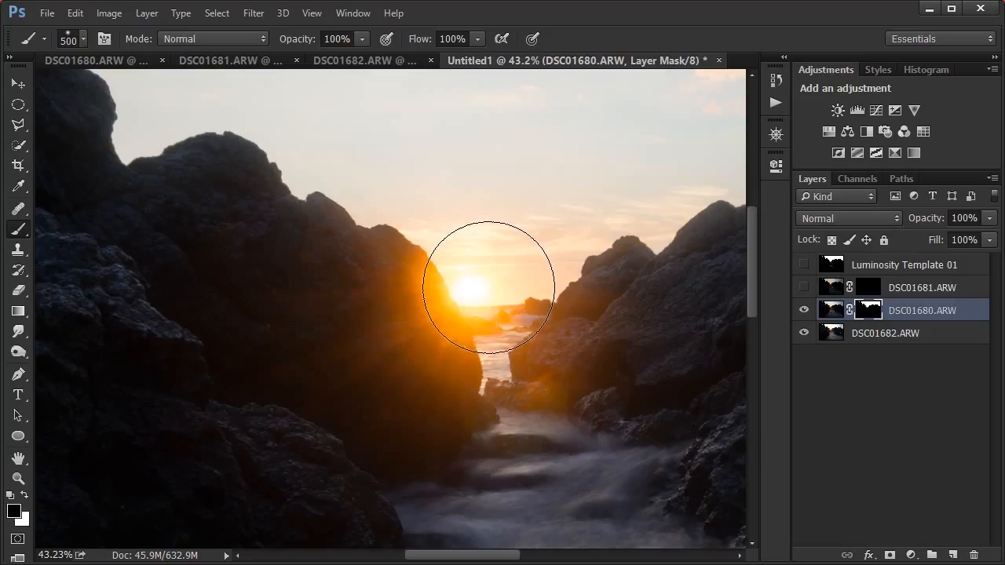
key(bracketleft)
key(bracketleft)
key(bracketleft)
mouse_move(417, 386)
mouse_down()
mouse_move(390, 321)
mouse_move(406, 333)
mouse_up()
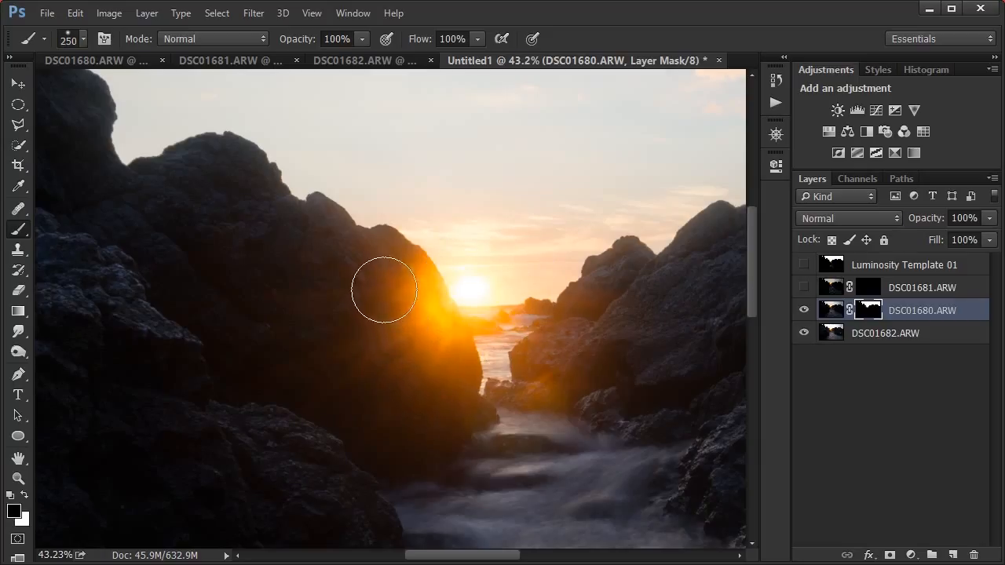
key(bracketright)
mouse_move(476, 395)
mouse_down()
mouse_move(507, 380)
mouse_move(483, 390)
mouse_up()
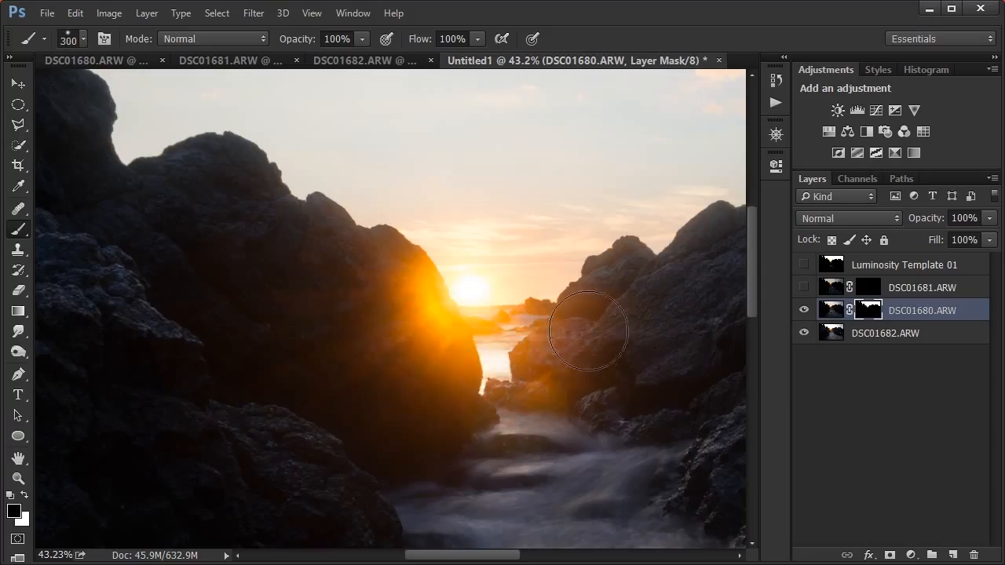
- Inspect the DSC01680.ARW mask on its own and compare the image with that layer hidden and shown
click(804, 310)
click(805, 310)
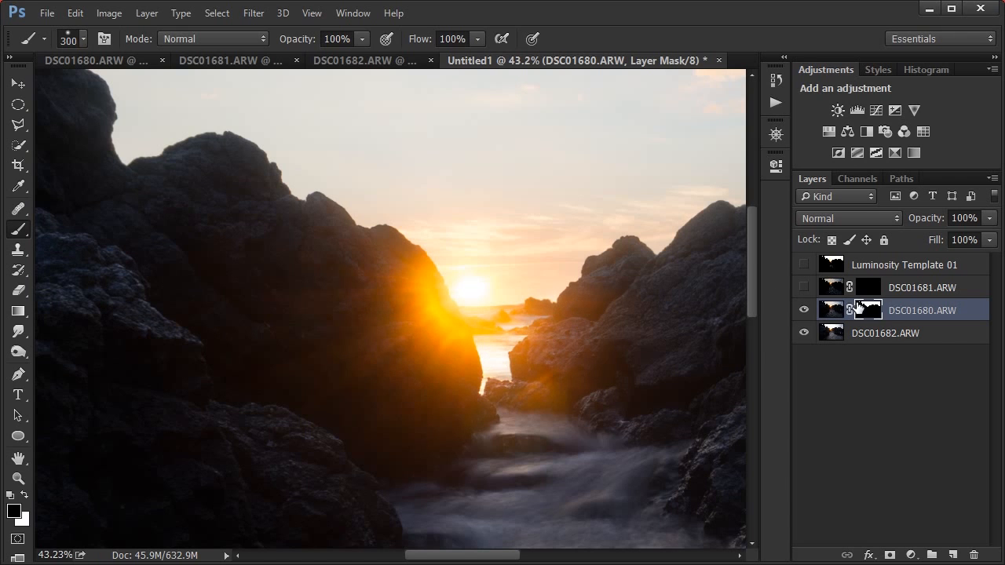
alt+click(860, 312)
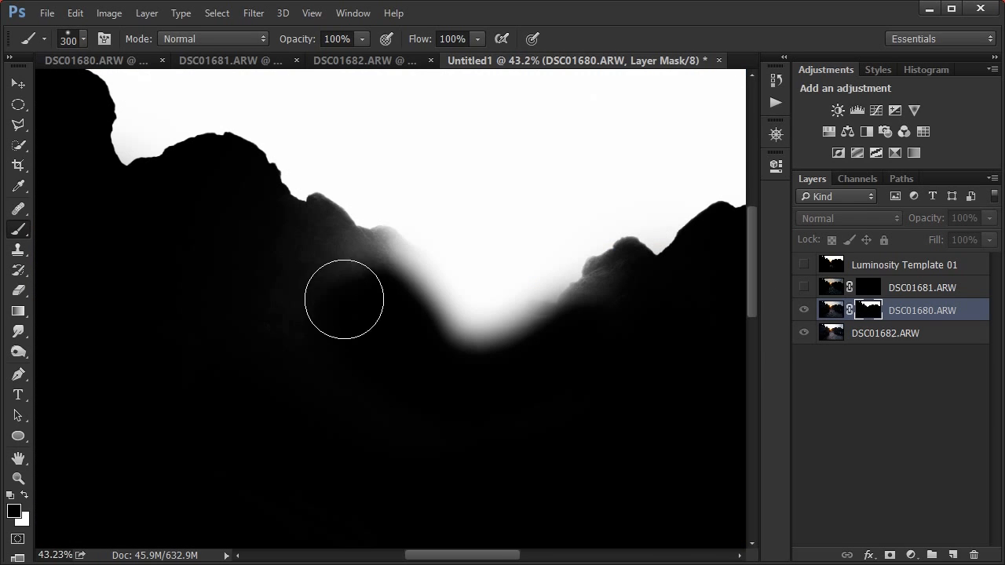
alt+click(868, 307)
click(803, 310)
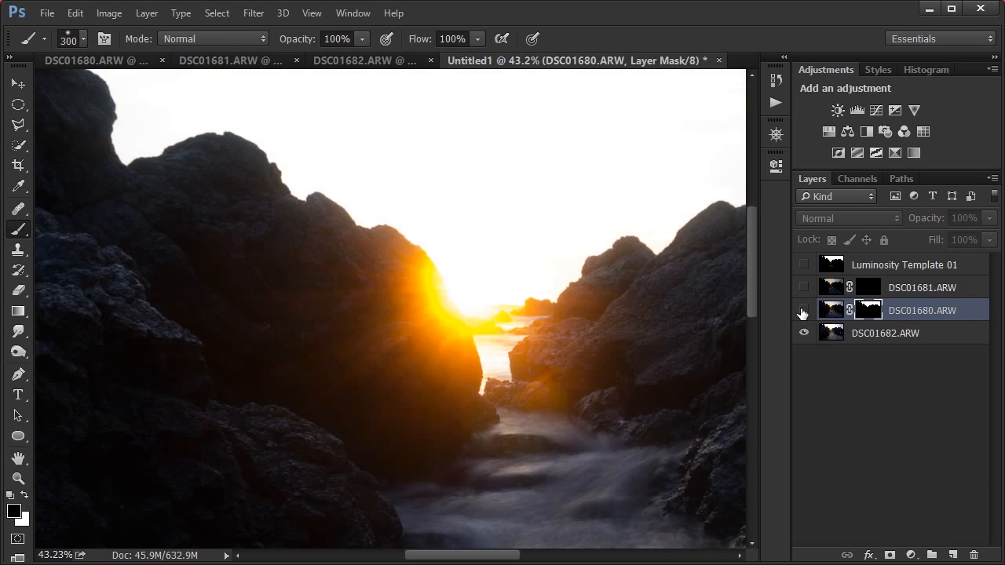
click(803, 310)
scroll(595, 377, down, 5)
scroll(316, 229, up, 5)
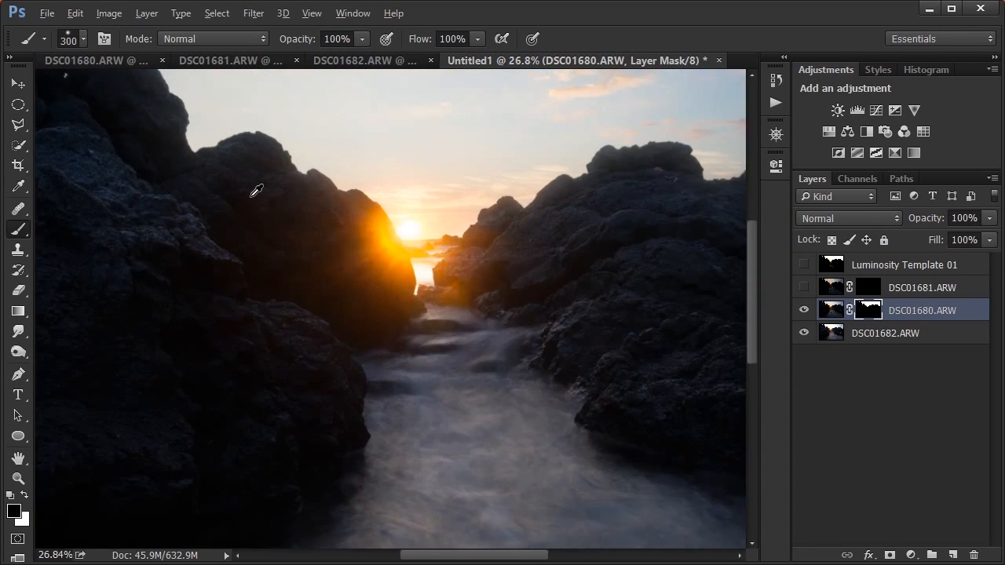
- Make white the painting colour, select the DSC01681.ARW layer and make it visible
key(x)
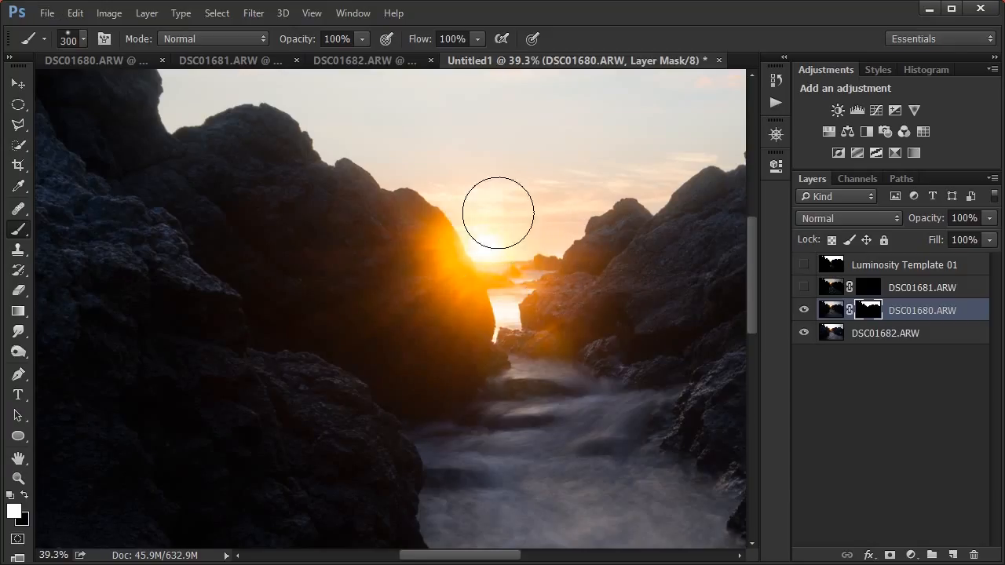
scroll(507, 208, down, 2)
scroll(507, 208, down, 2)
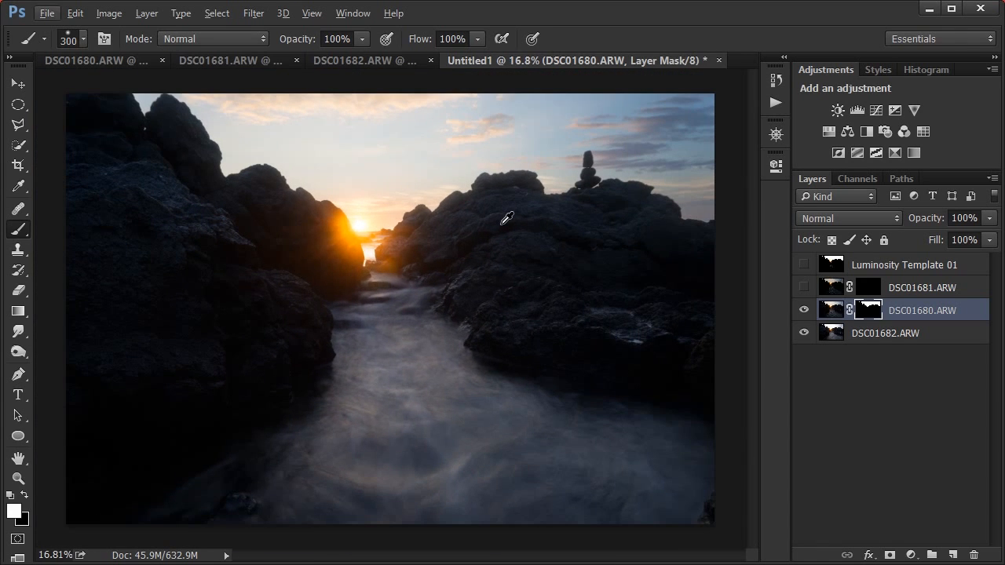
scroll(502, 229, up, 1)
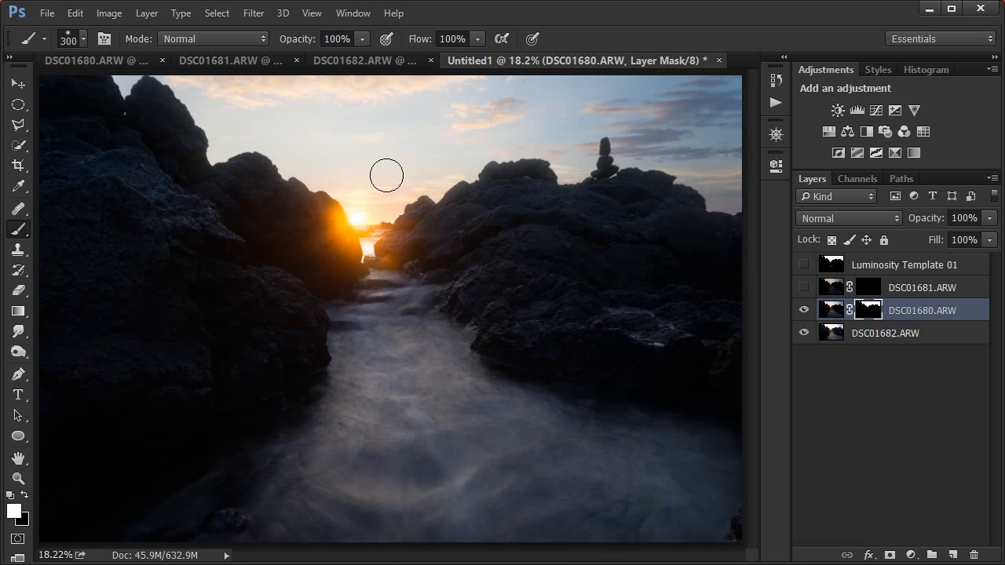
scroll(357, 177, up, 2)
drag(436, 219, 473, 290)
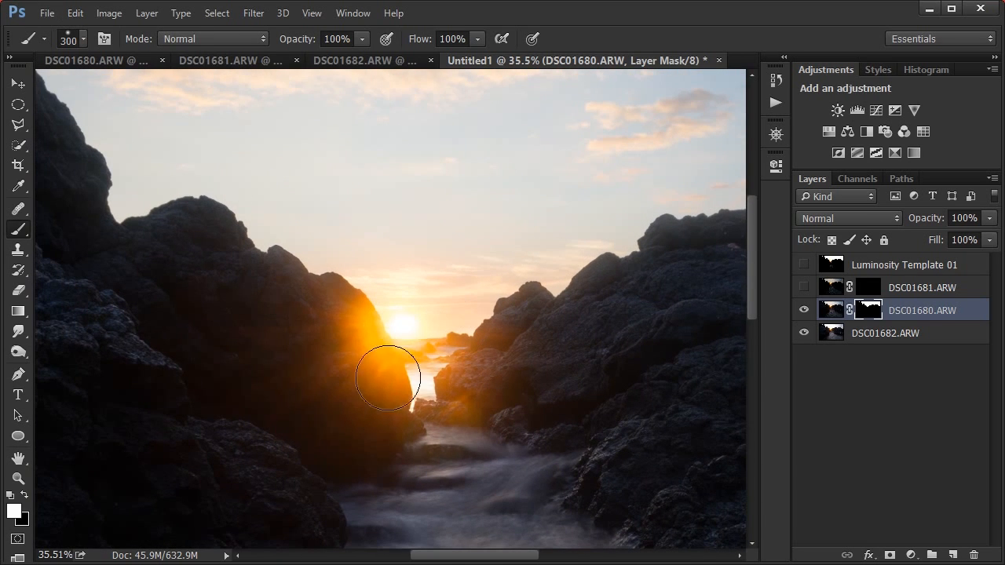
click(895, 284)
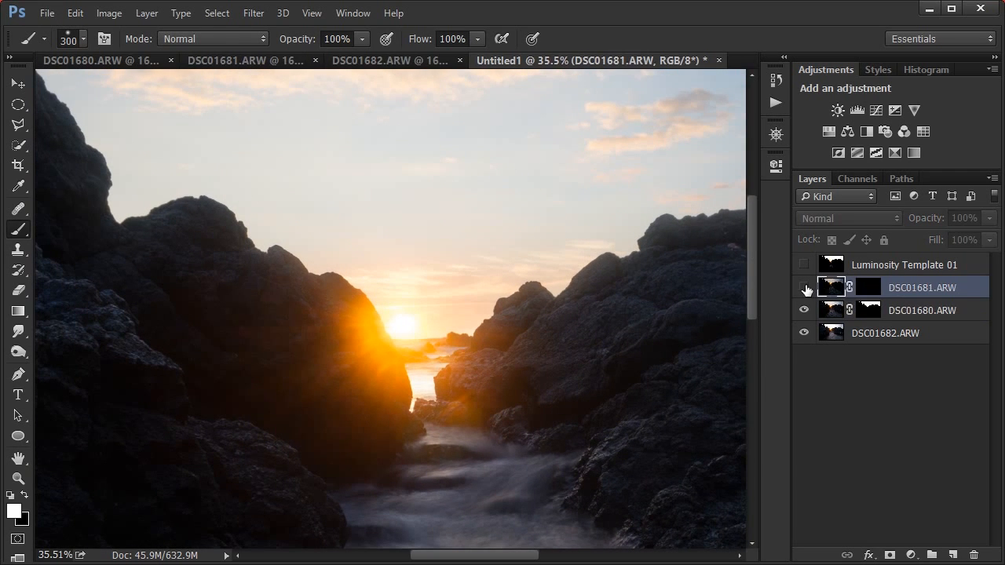
click(805, 288)
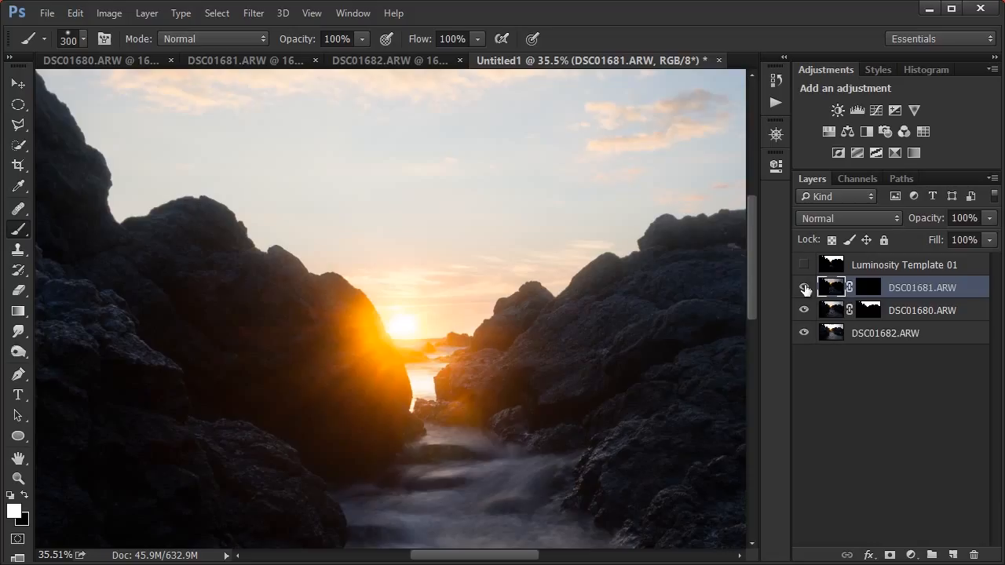
- Compare the Brights 1 to Brights 5 channels, load Brights 5 as a selection and hide its outline
click(867, 178)
scroll(912, 403, down, 1)
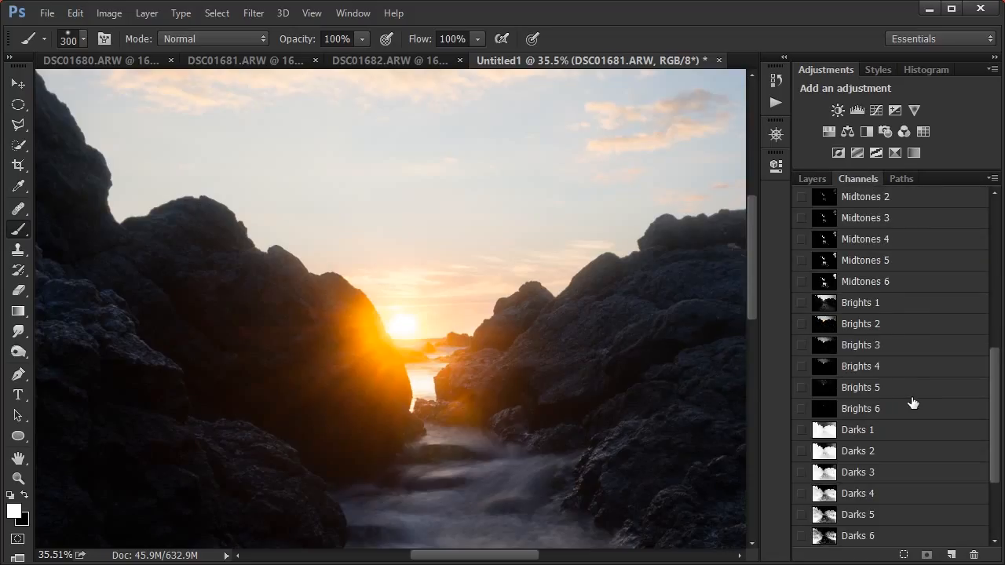
click(876, 306)
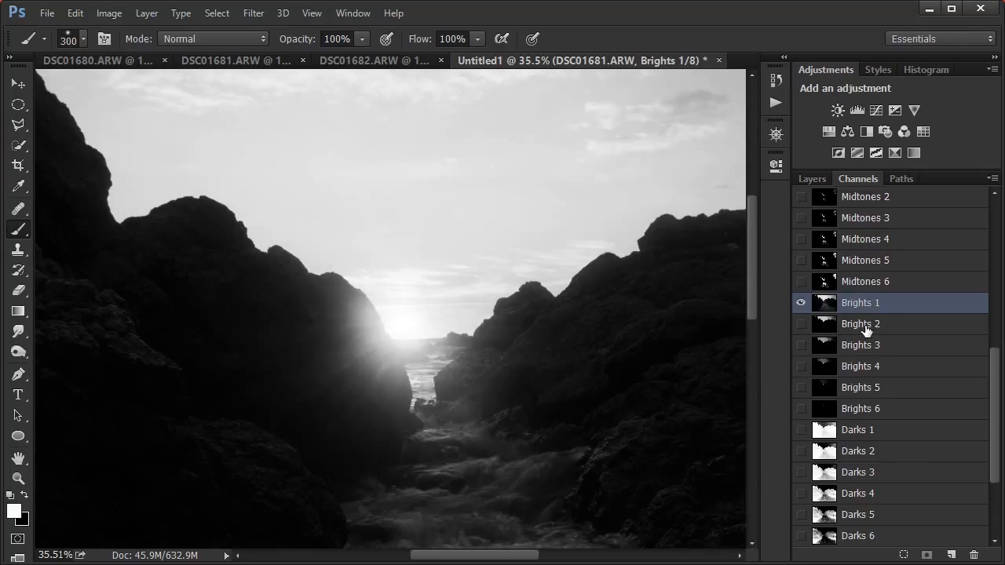
click(866, 329)
click(868, 346)
click(869, 366)
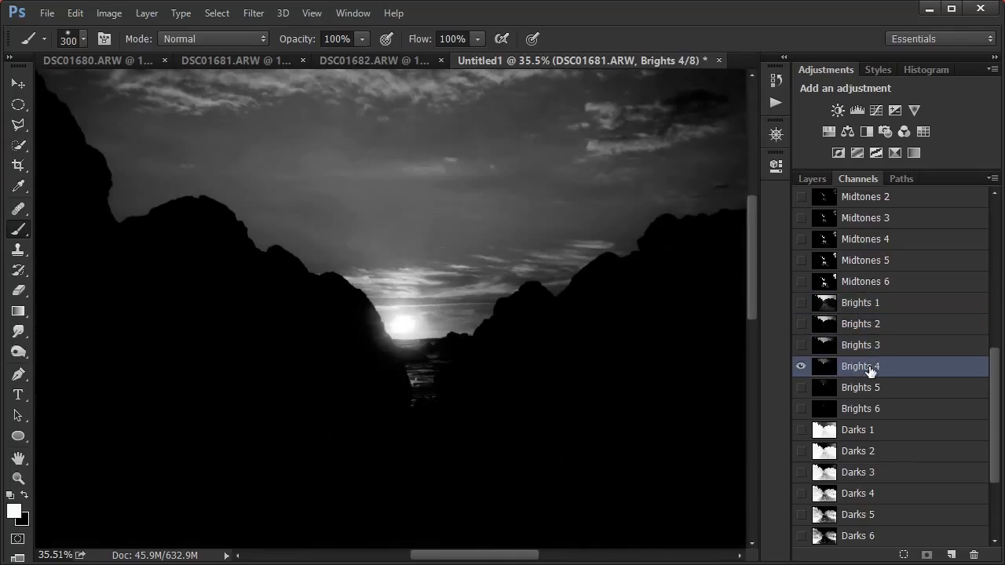
click(871, 385)
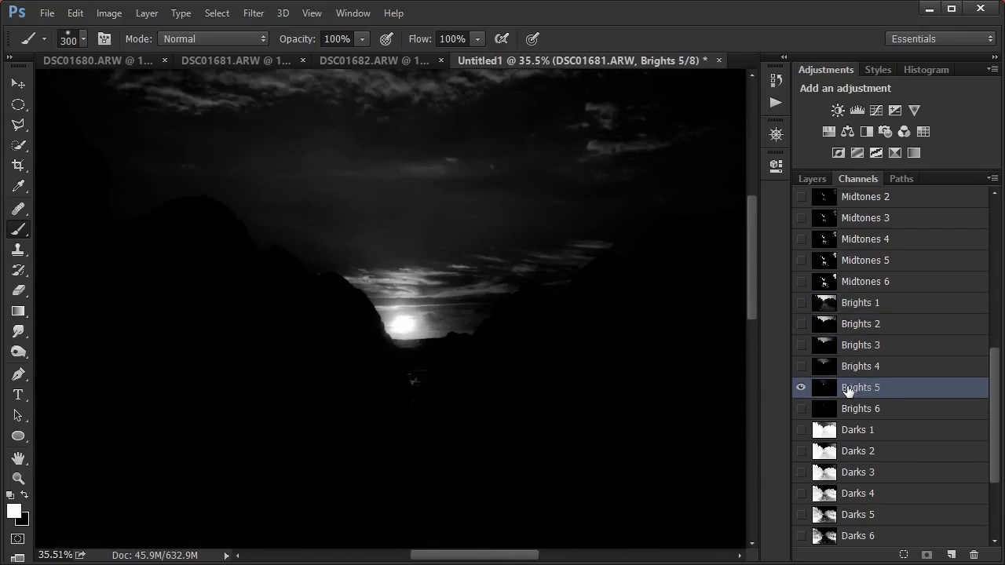
click(864, 366)
click(859, 387)
ctrl+click(827, 387)
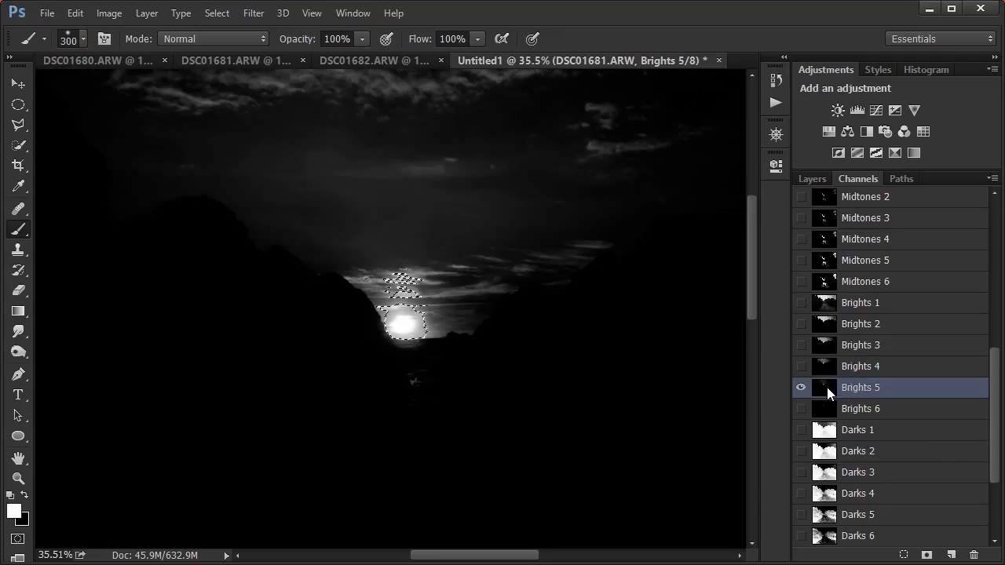
key(ctrl+d)
- Paint white over the sky and sun on the DSC01681.ARW mask through the Brights 5 selection with a 900-pixel brush
click(812, 178)
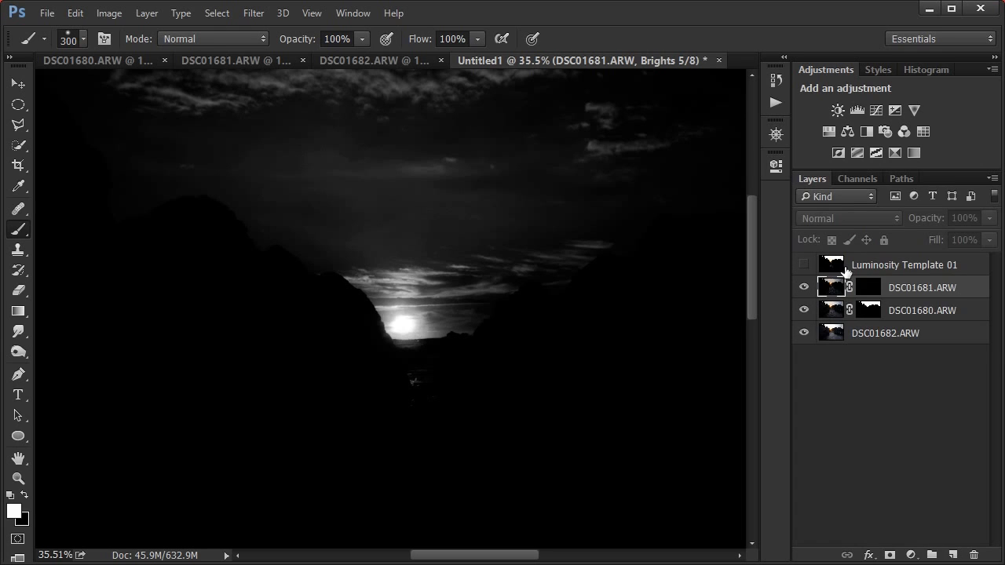
click(869, 289)
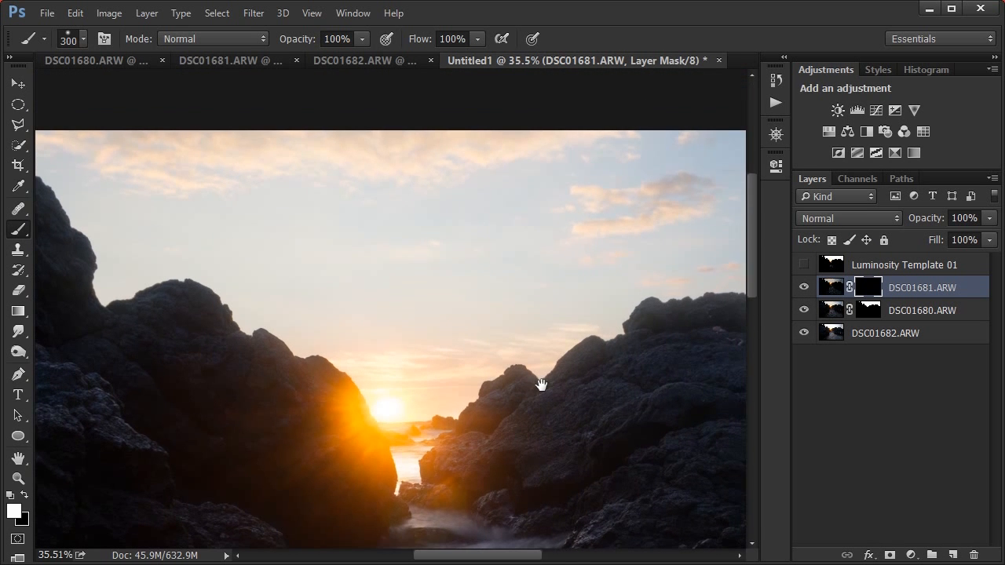
drag(538, 287, 540, 385)
key(ctrl+0)
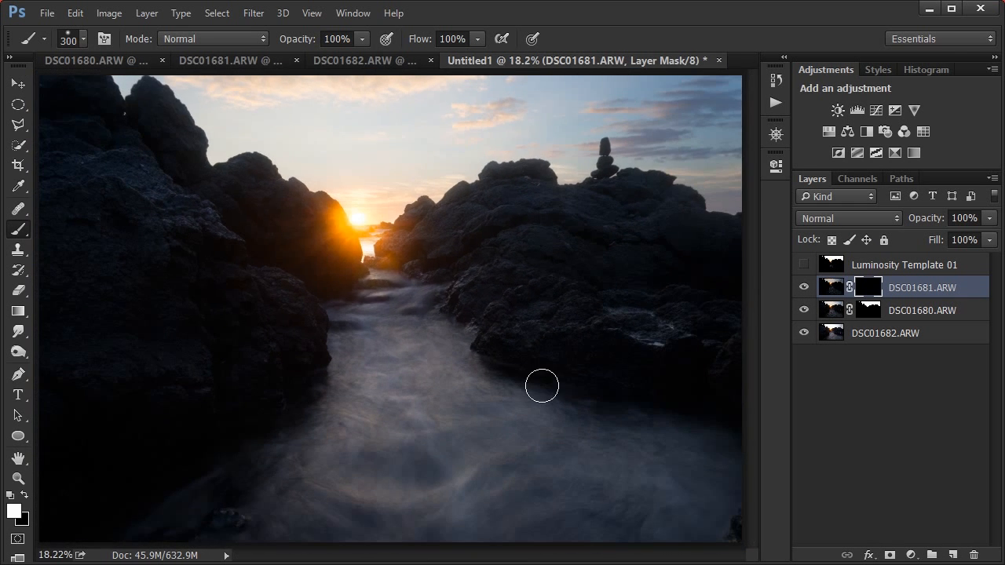
key(bracketright)
key(bracketright)
key(bracketright)
key(bracketright)
key(bracketright)
key(bracketright)
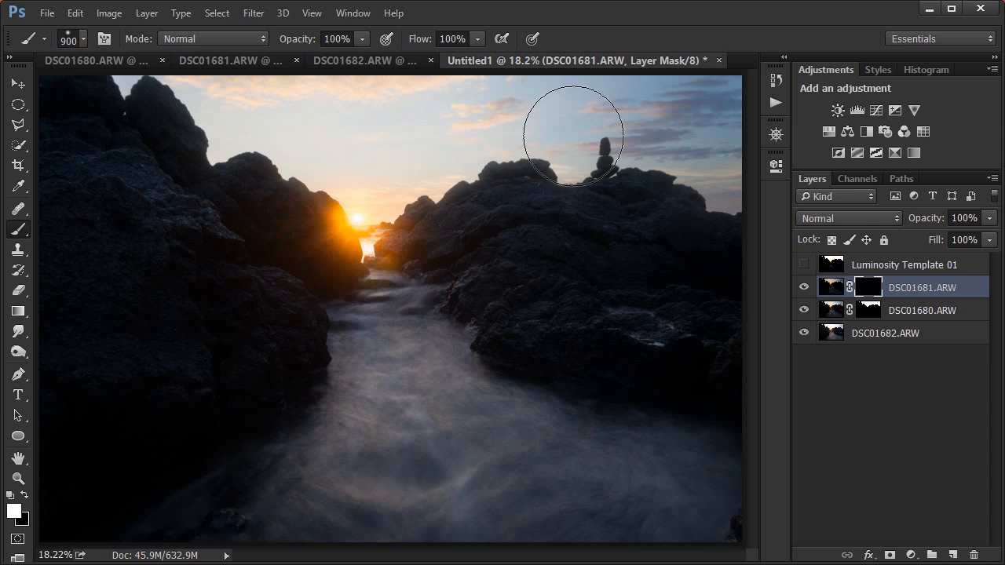
scroll(342, 212, up, 5)
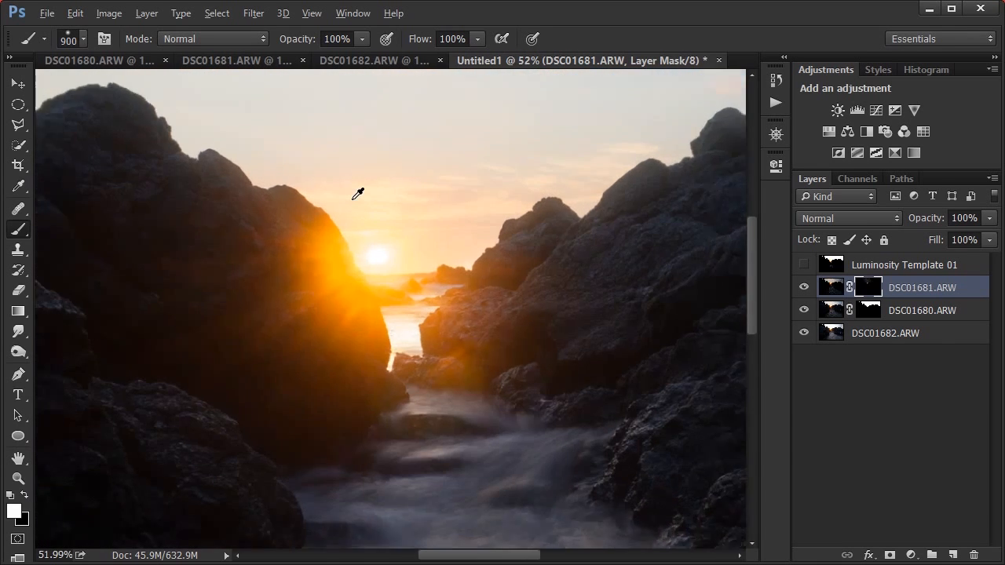
- Undo the accidental clipping of DSC01681.ARW, examine its mask on its own around the sun and return to the image
alt+click(867, 291)
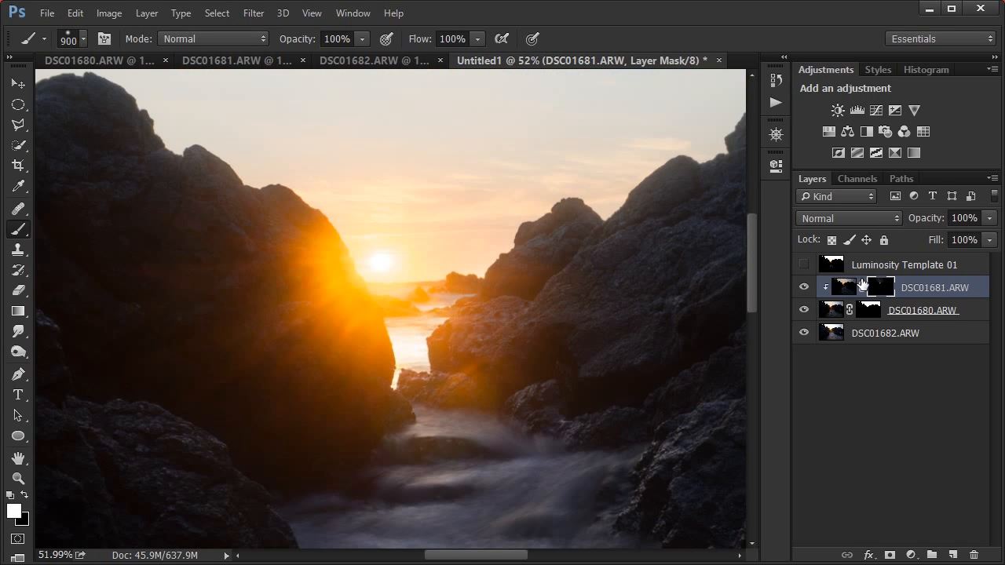
key(ctrl+z)
alt+click(866, 288)
drag(463, 233, 372, 212)
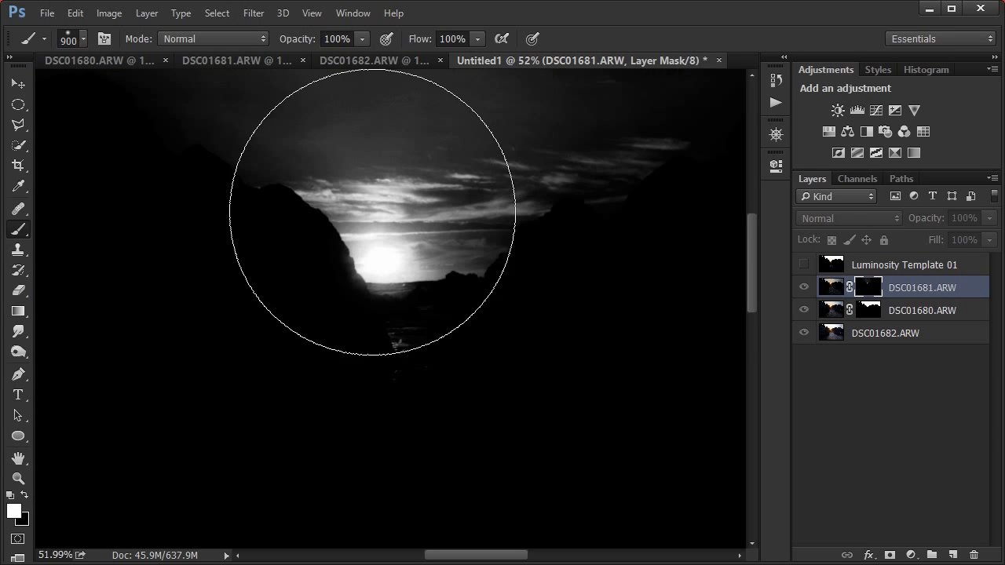
alt+click(869, 289)
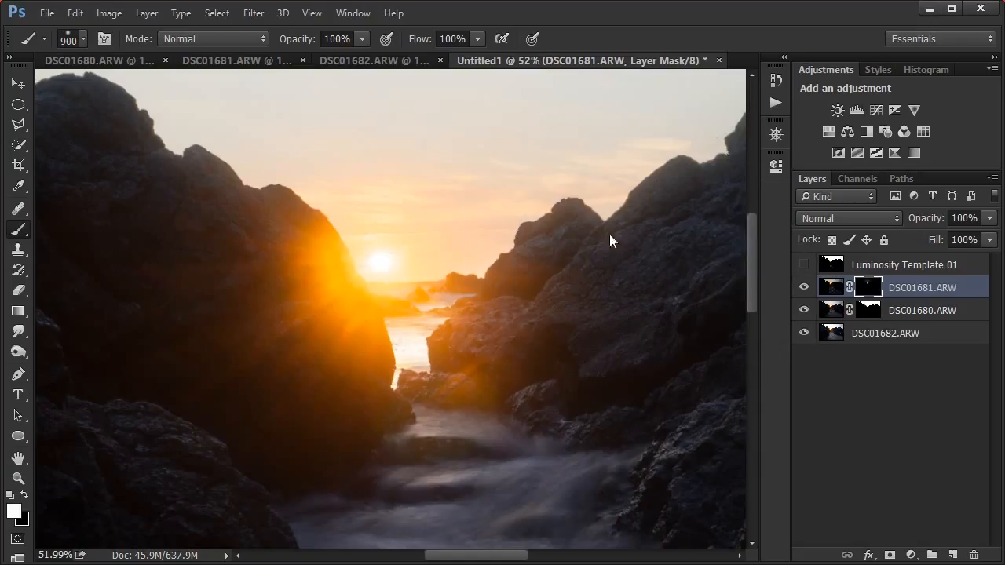
- Compare the sunset area with the DSC01681.ARW and DSC01680.ARW layers each hidden and shown
drag(586, 244, 613, 334)
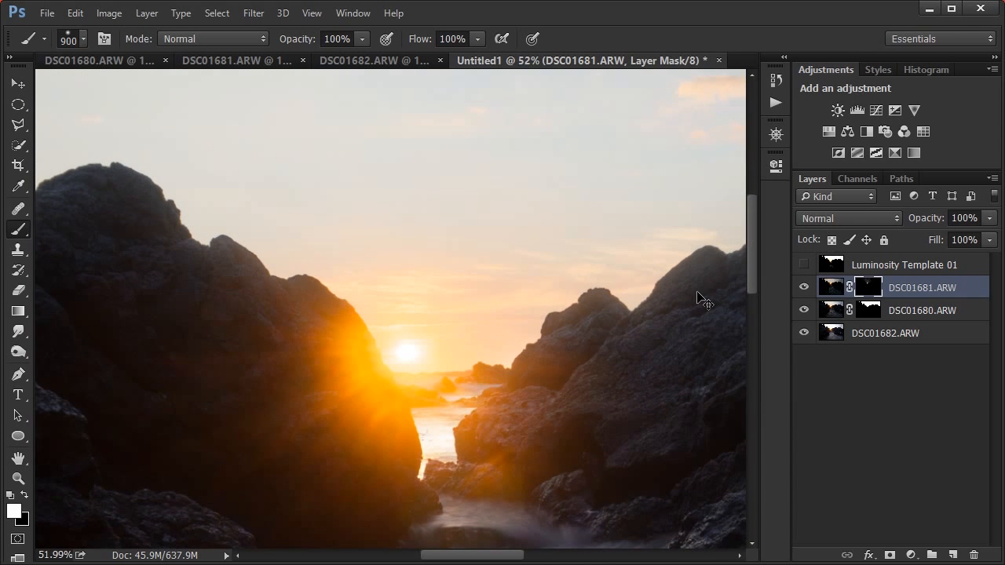
key(ctrl+0)
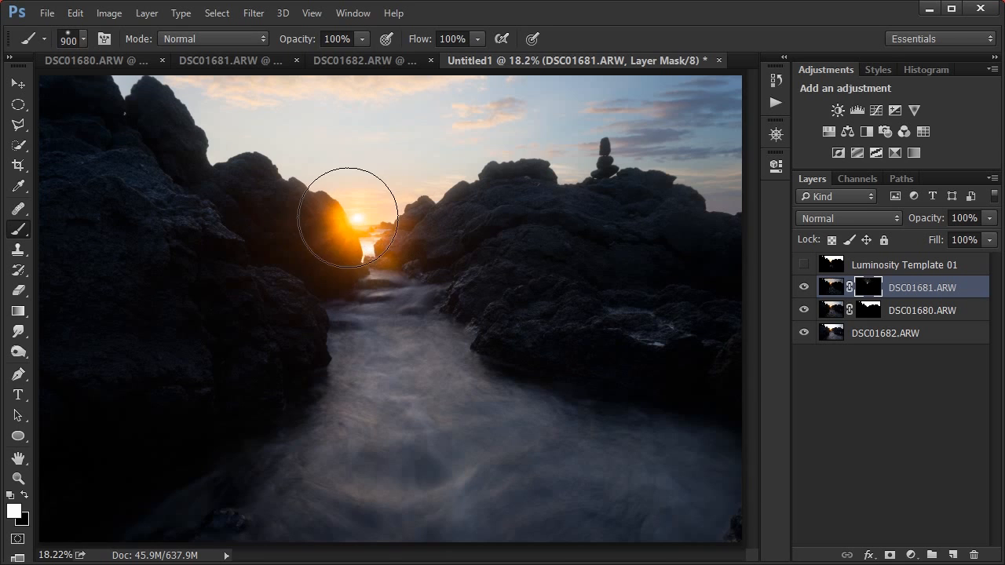
scroll(345, 216, up, 9)
click(806, 288)
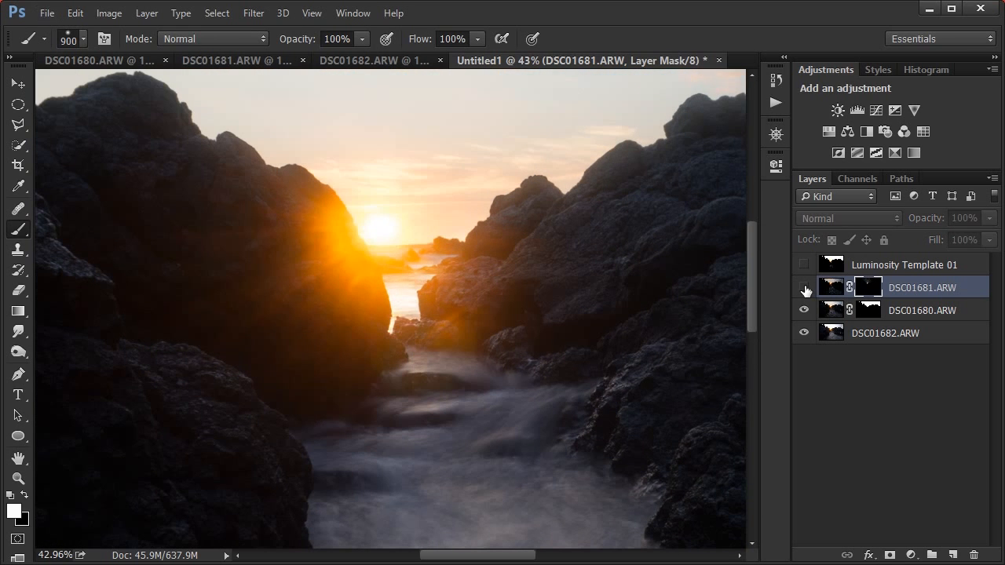
click(805, 289)
click(802, 312)
click(802, 312)
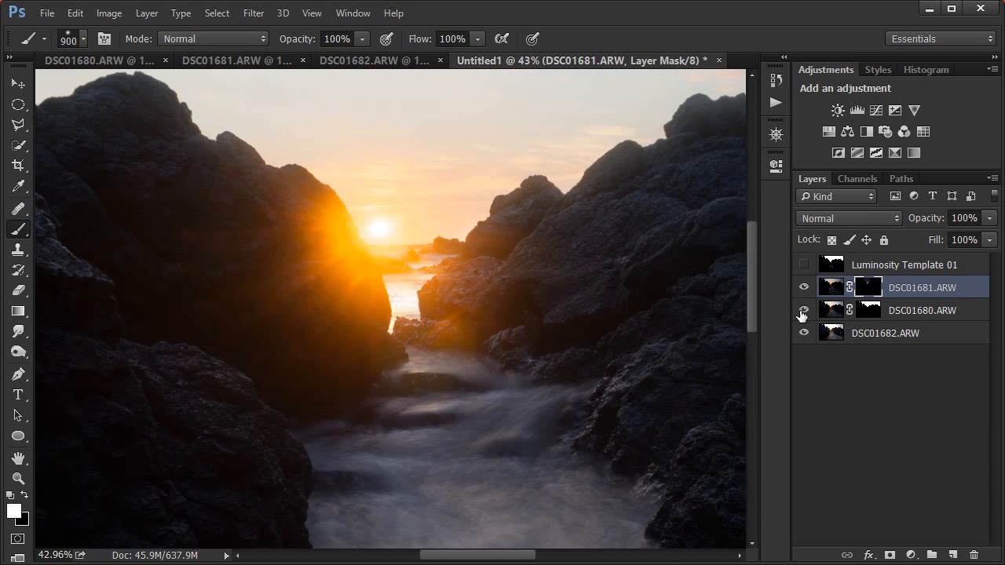
drag(464, 211, 498, 281)
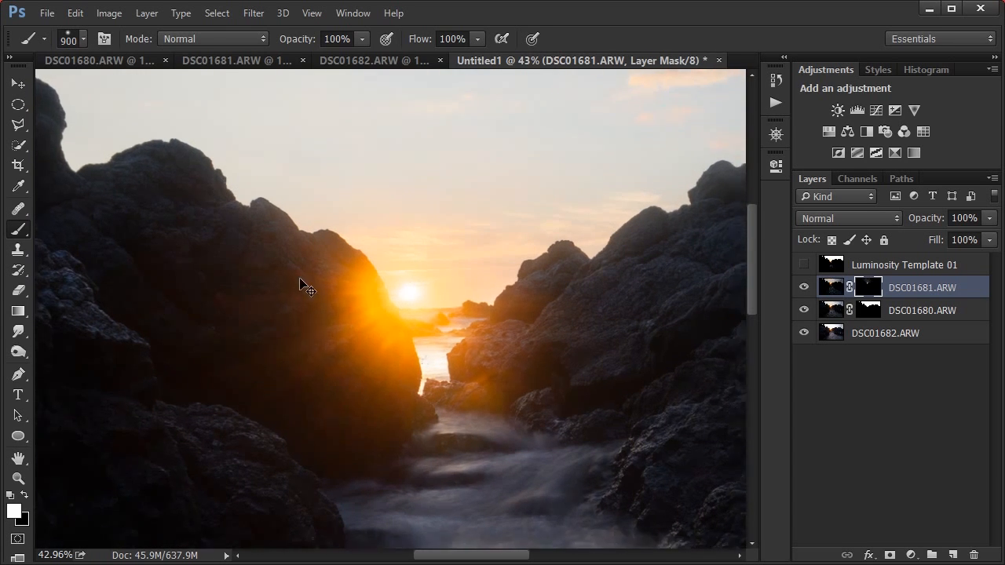
key(ctrl+0)
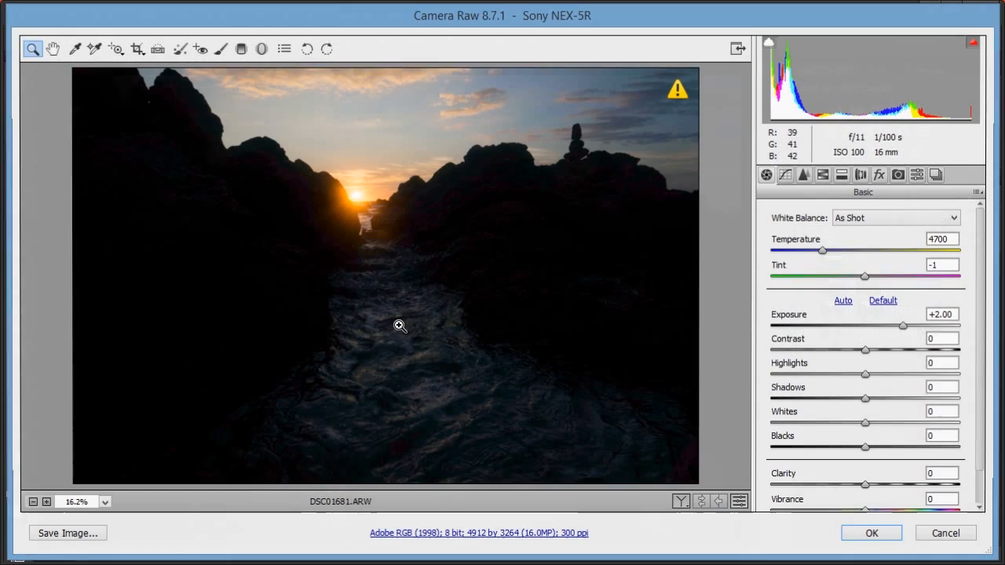
- Place the DSC01681.ARW raw file as a new layer with its exposure set to 1, and return to the Brush tool
click(957, 316)
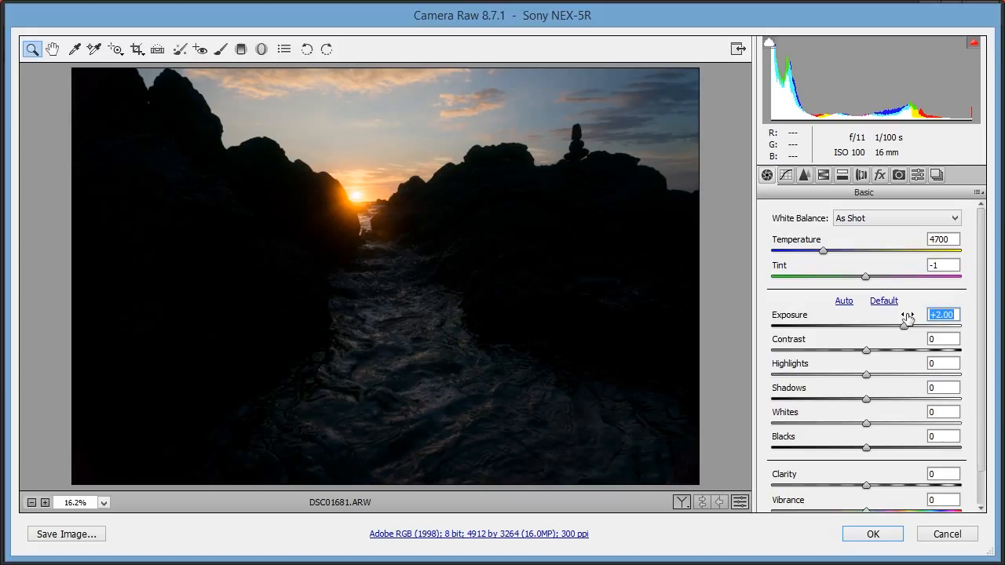
text(1)
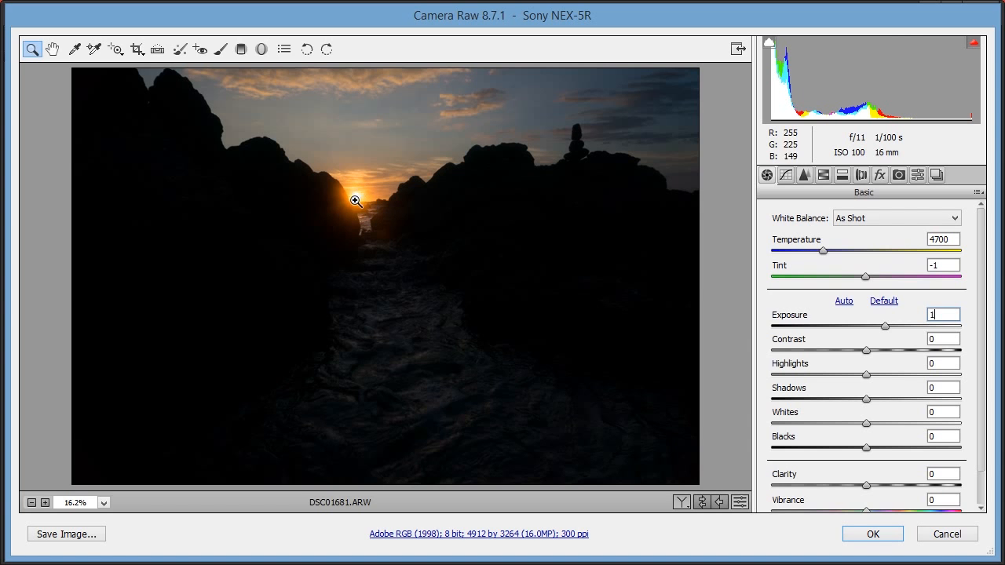
click(852, 536)
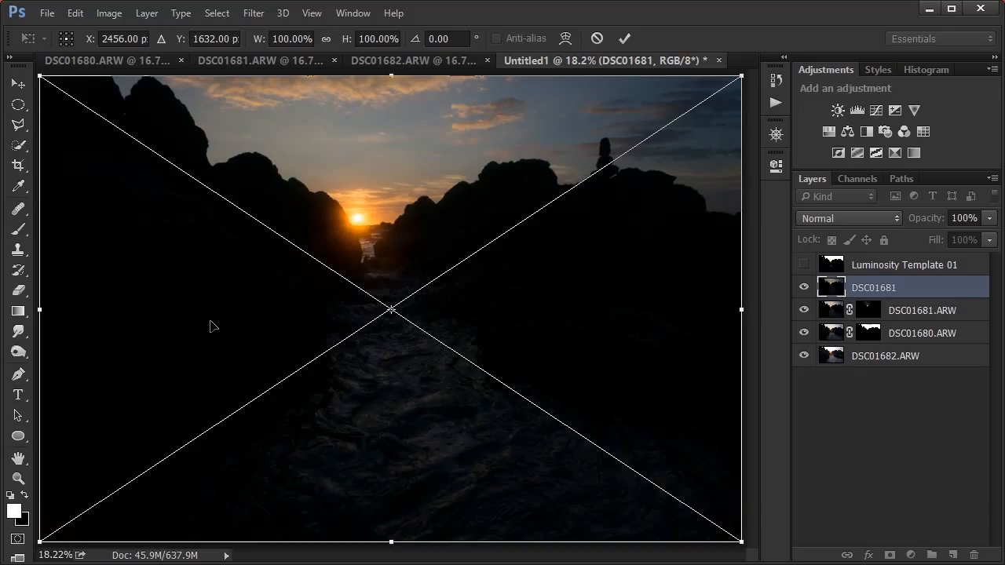
key(Return)
key(b)
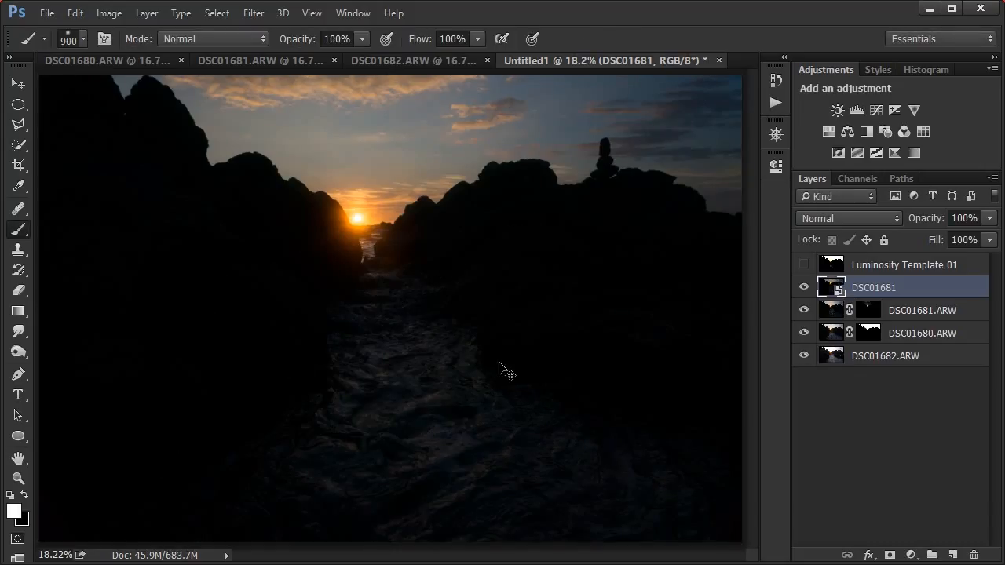
- Add a black layer mask to the placed DSC01681 layer and frame the sun area
alt+click(890, 554)
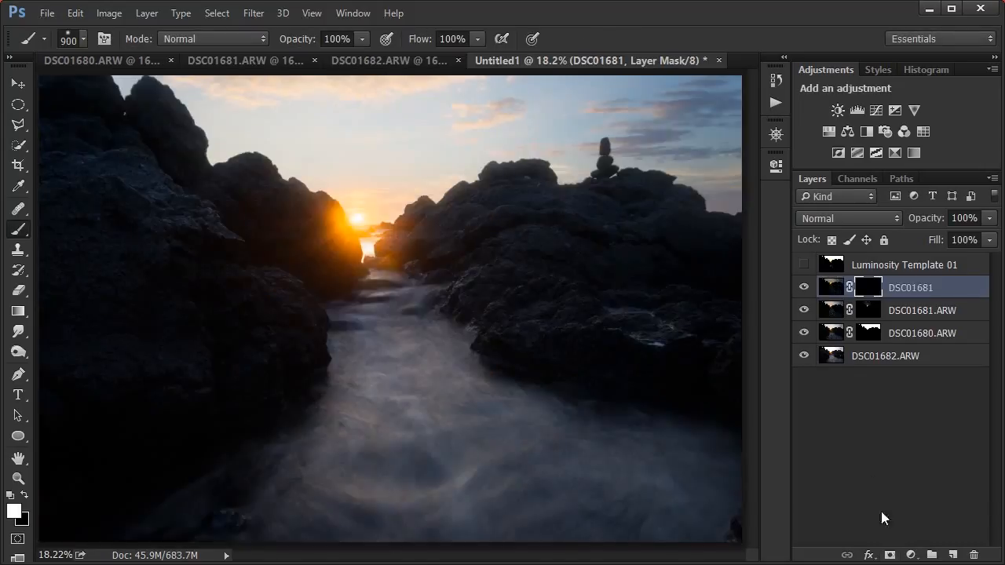
alt+scroll(330, 171, up, 3)
drag(448, 224, 448, 273)
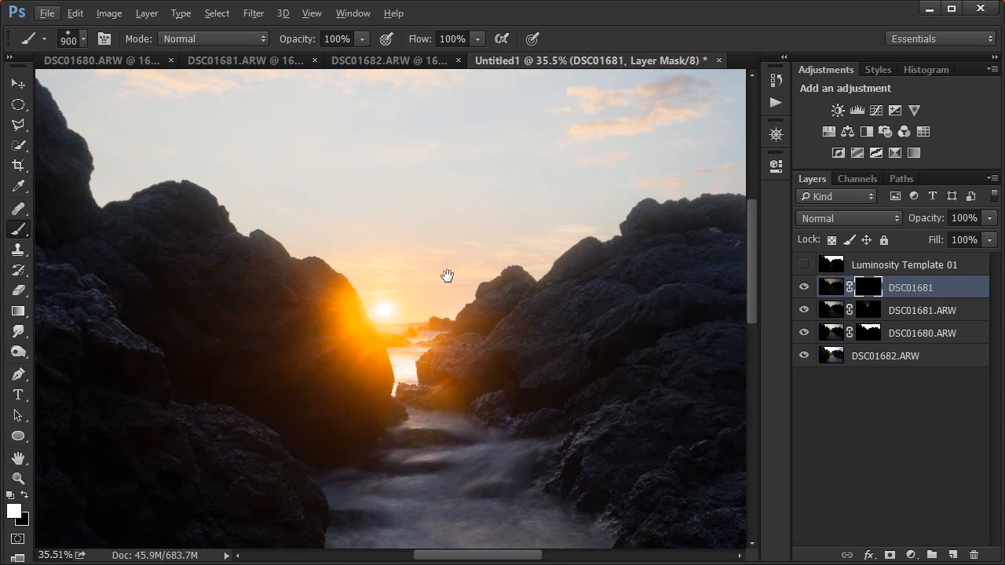
- Examine the existing Brights 6 luminosity mask on its own and return to the DSC01681 layer's image
click(869, 176)
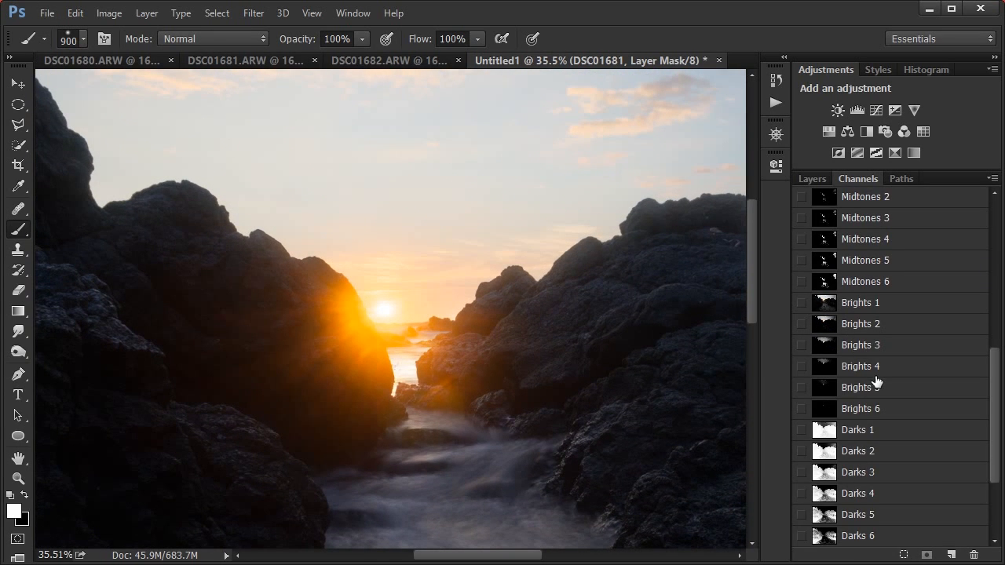
click(882, 408)
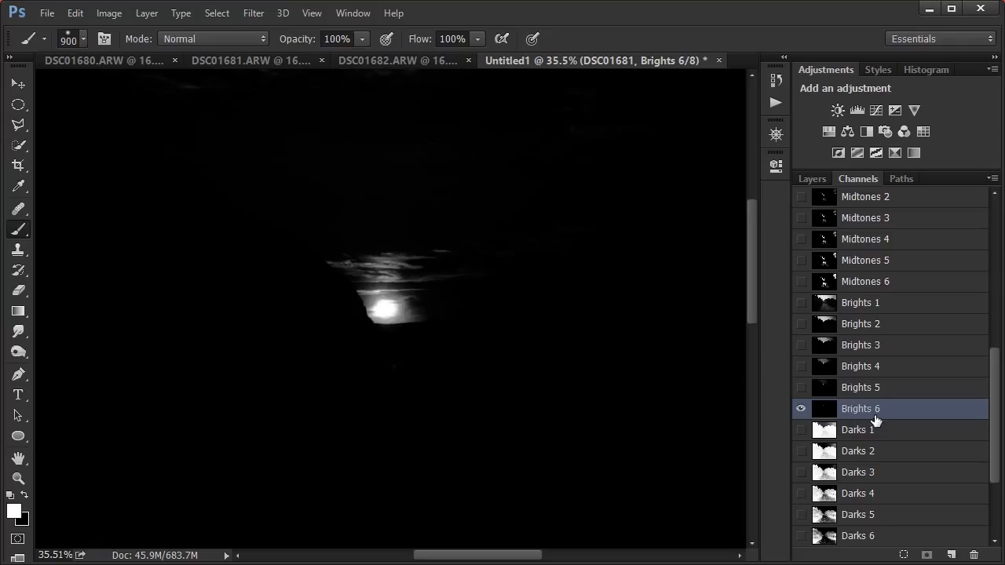
click(873, 434)
click(855, 414)
click(823, 177)
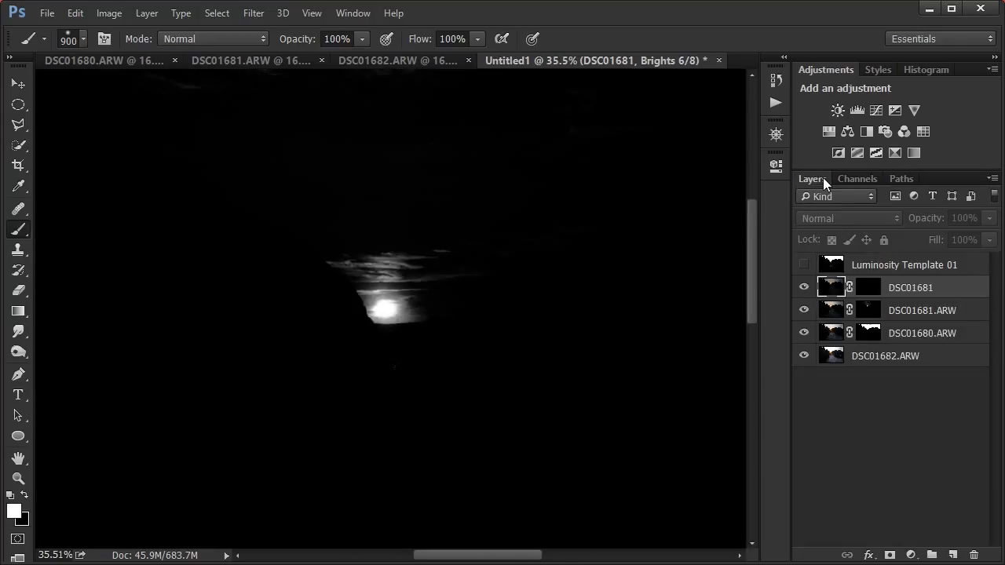
click(863, 297)
click(830, 293)
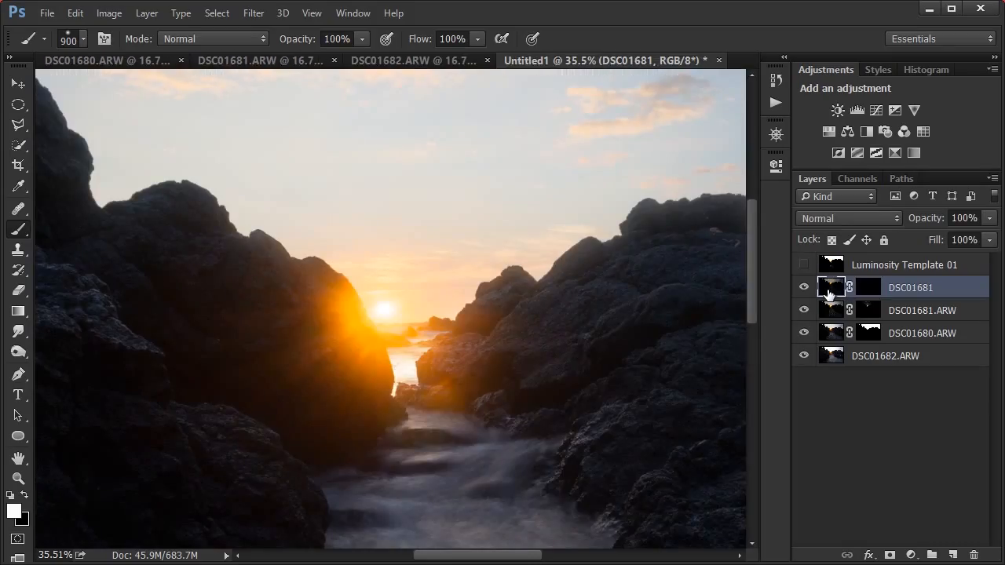
- Disable the DSC01681 layer mask and delete the old luminance masks with the Start Deleting action
click(776, 104)
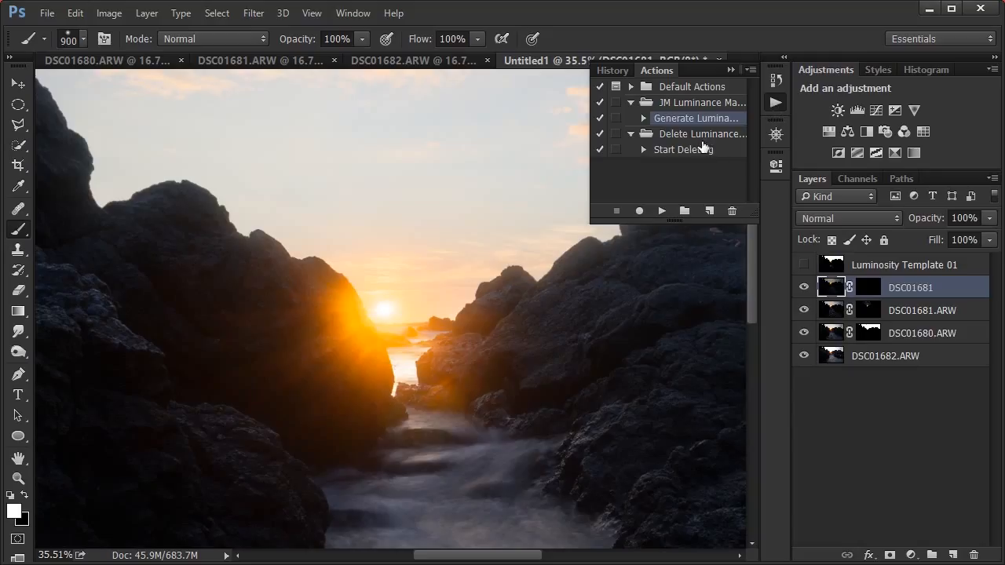
shift+click(870, 288)
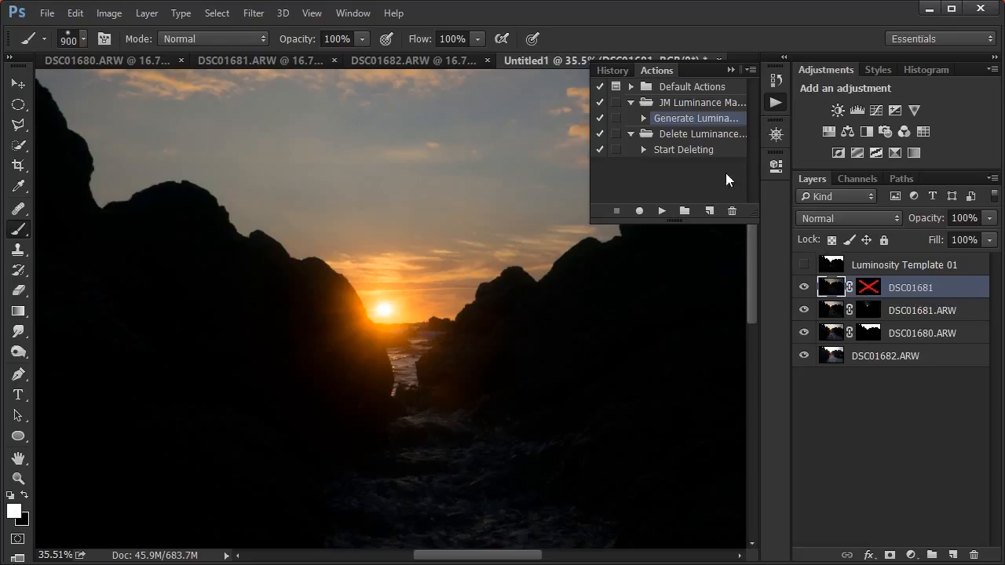
click(678, 151)
click(662, 211)
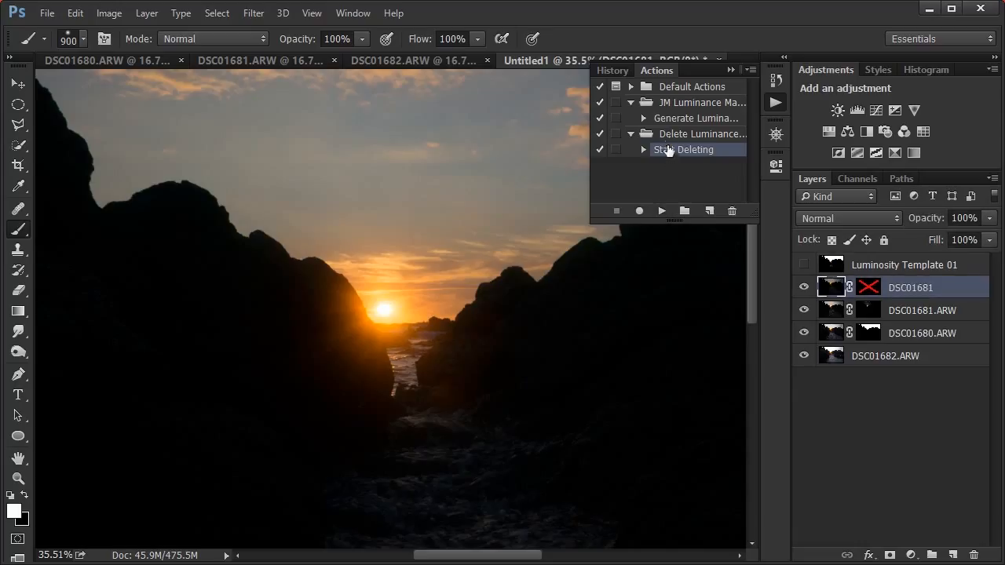
- Generate new luminance masks from the unmasked DSC01681 image with the recorded action and re-enable its layer mask
click(673, 119)
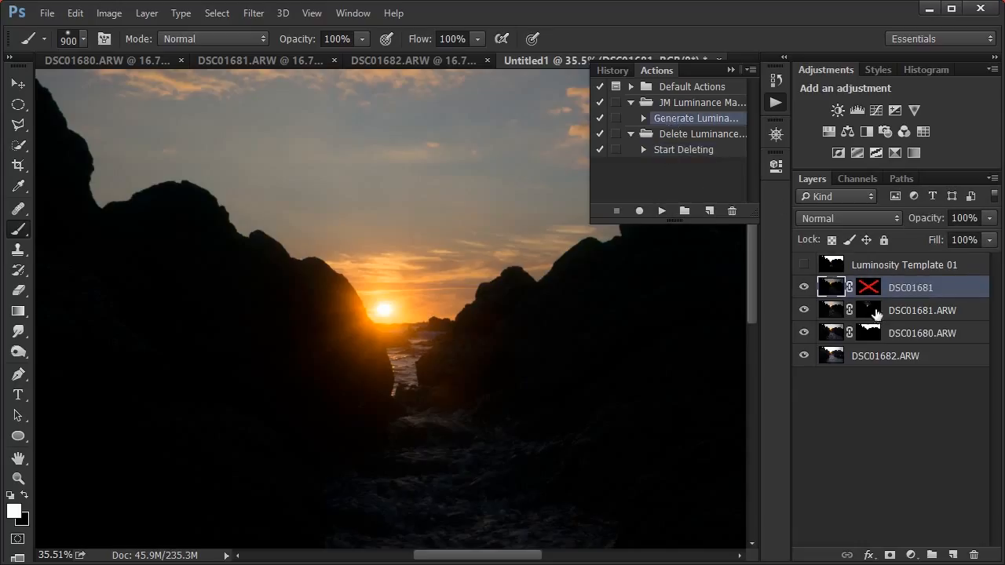
click(662, 211)
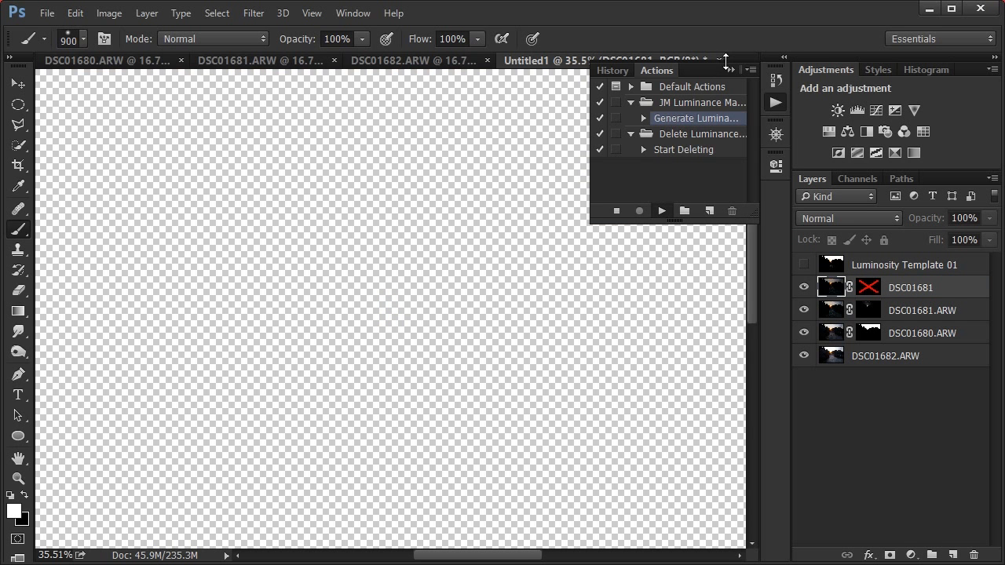
click(731, 70)
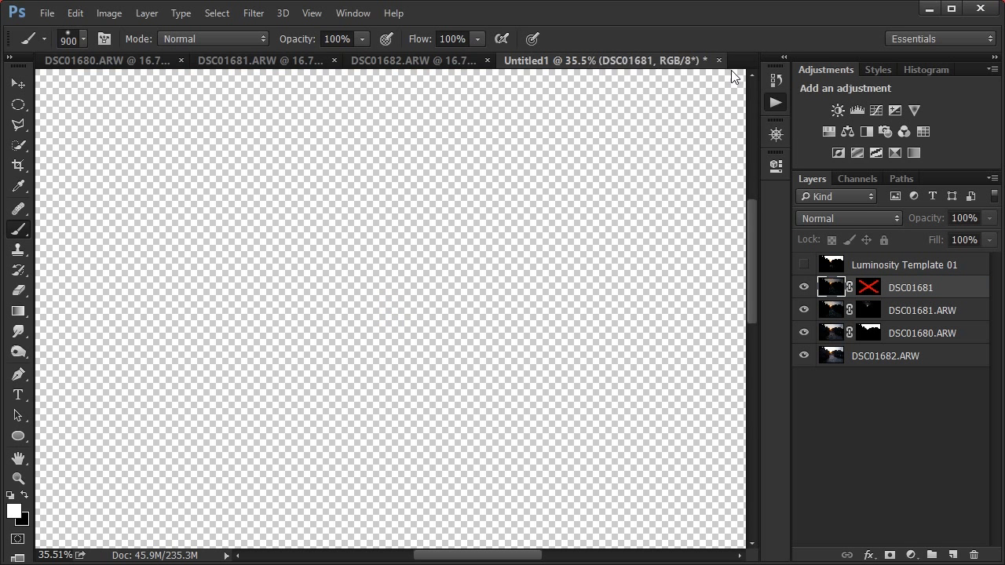
shift+click(870, 288)
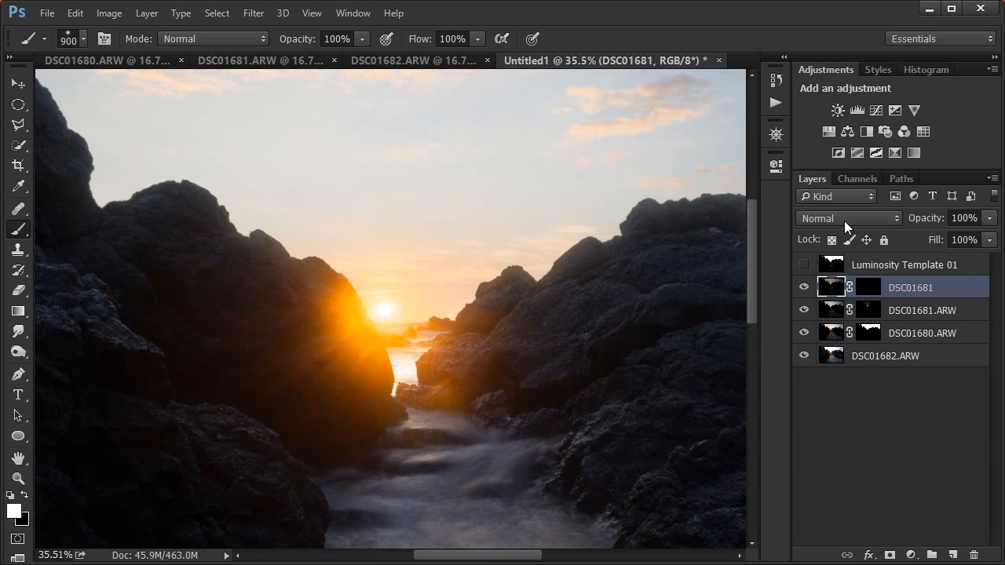
- Compare the new Brights 1 to Brights 5 masks and load Brights 4 as a selection
click(855, 179)
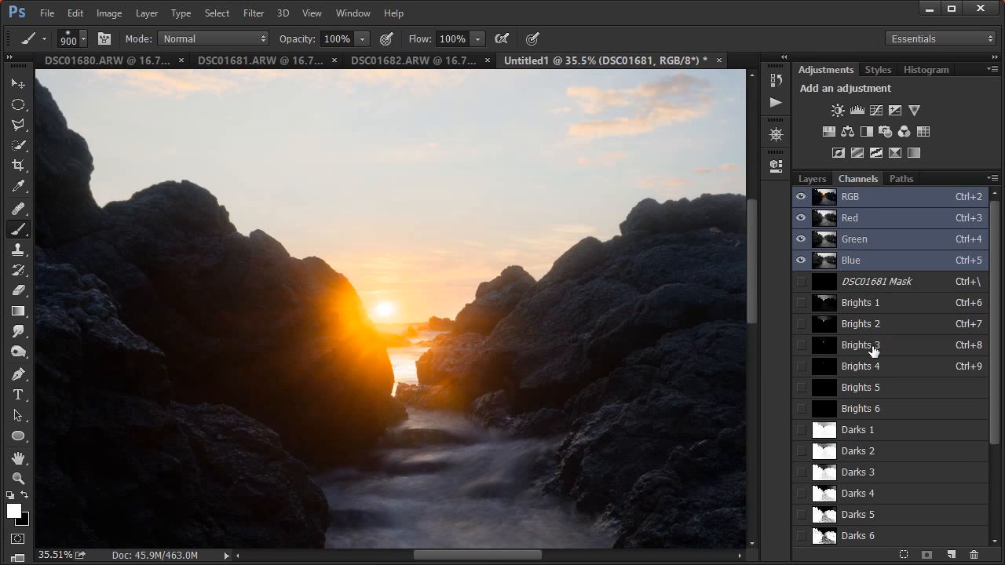
click(860, 304)
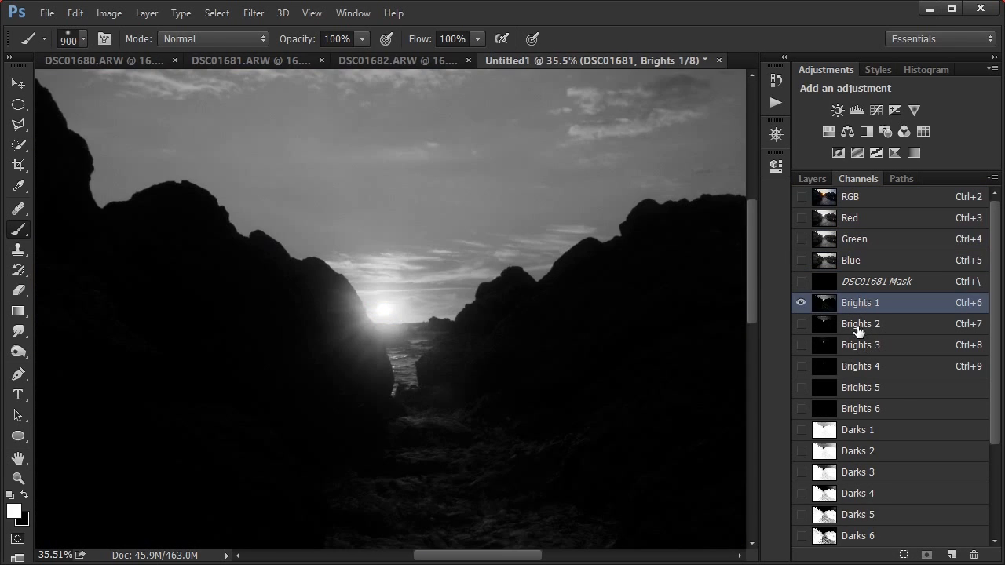
click(858, 329)
click(863, 346)
click(864, 370)
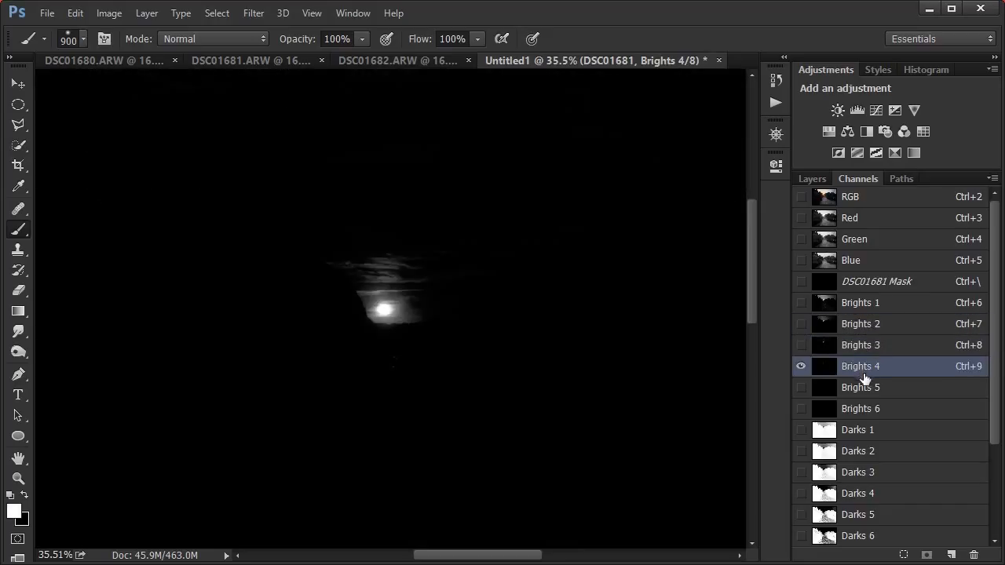
click(863, 390)
click(866, 370)
key(ctrl+d)
click(814, 180)
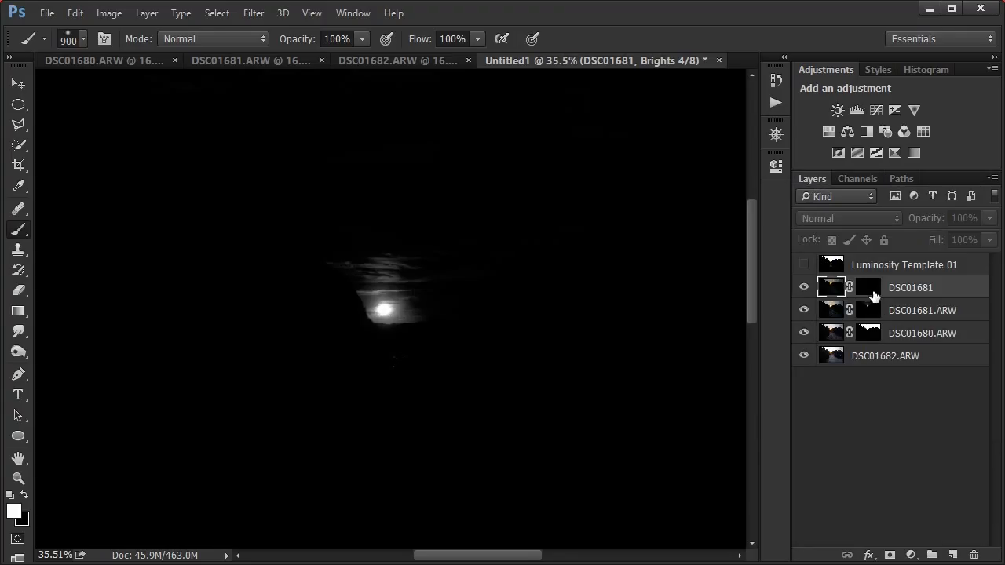
- Paint white over the sun through the Brights 4 selection on the DSC01681 layer mask and check the mask on its own
click(868, 291)
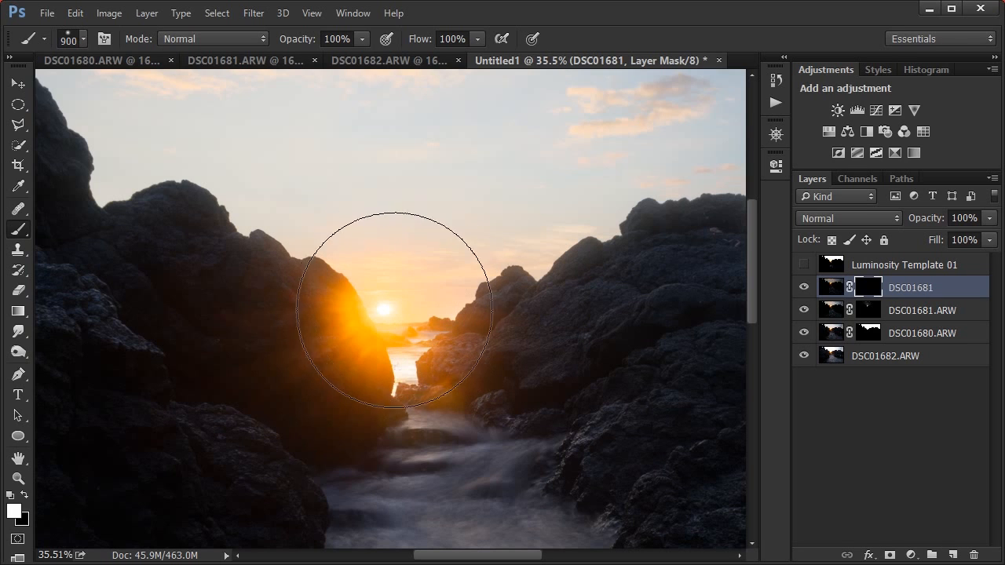
alt+click(867, 292)
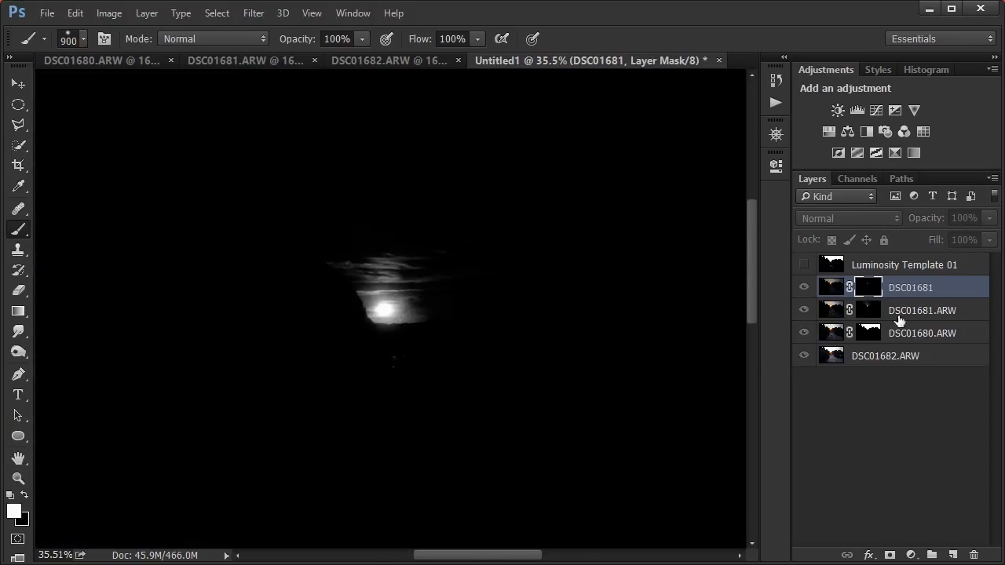
alt+click(867, 292)
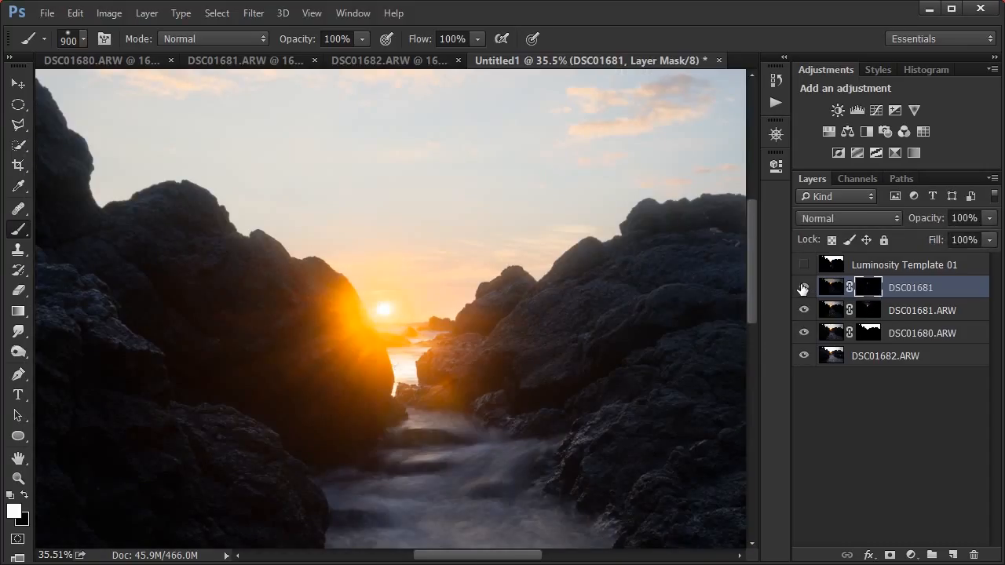
- Compare the sun close up at 100% with the DSC01681 layer hidden and shown
scroll(351, 295, up, 7)
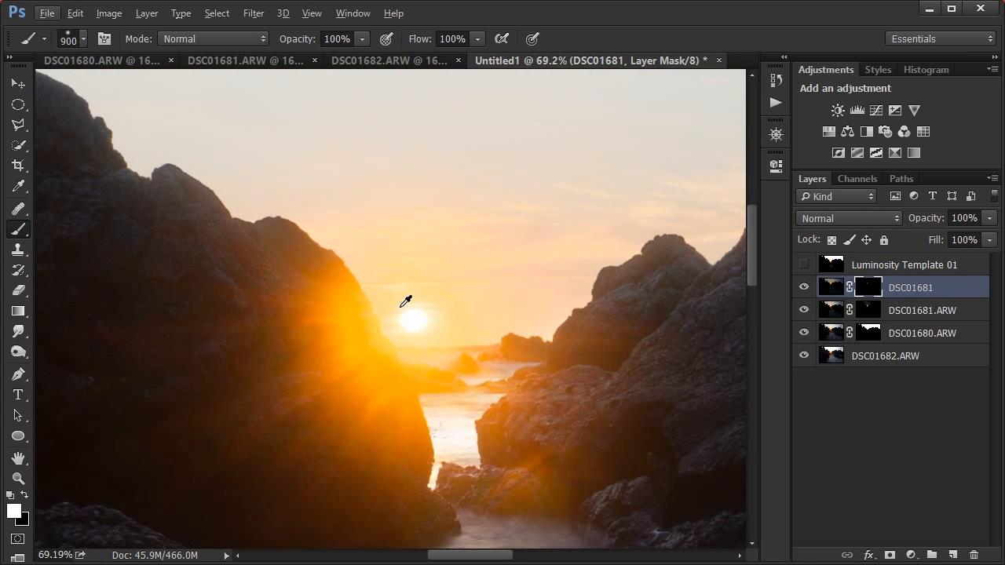
scroll(400, 307, up, 2)
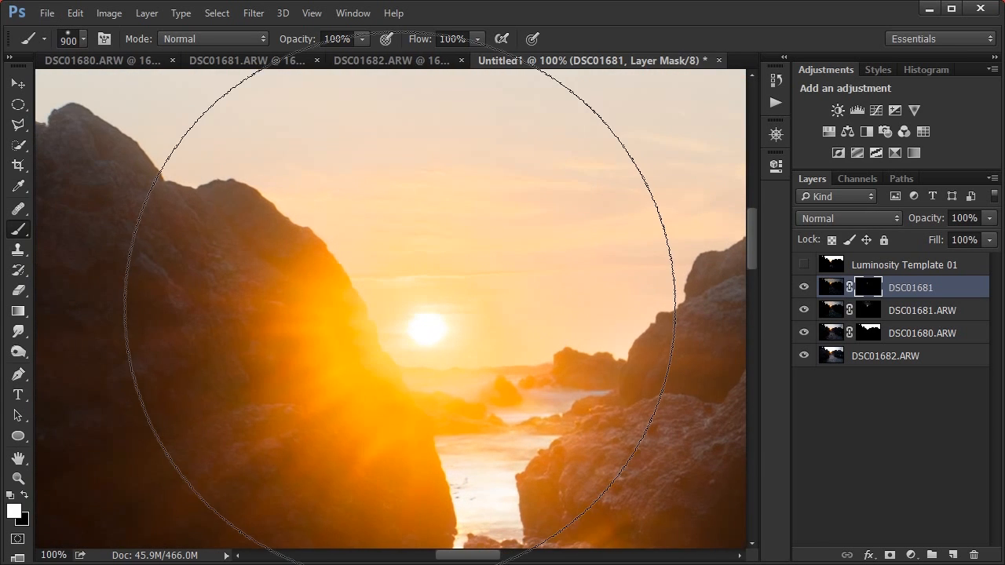
click(804, 288)
click(804, 288)
click(804, 287)
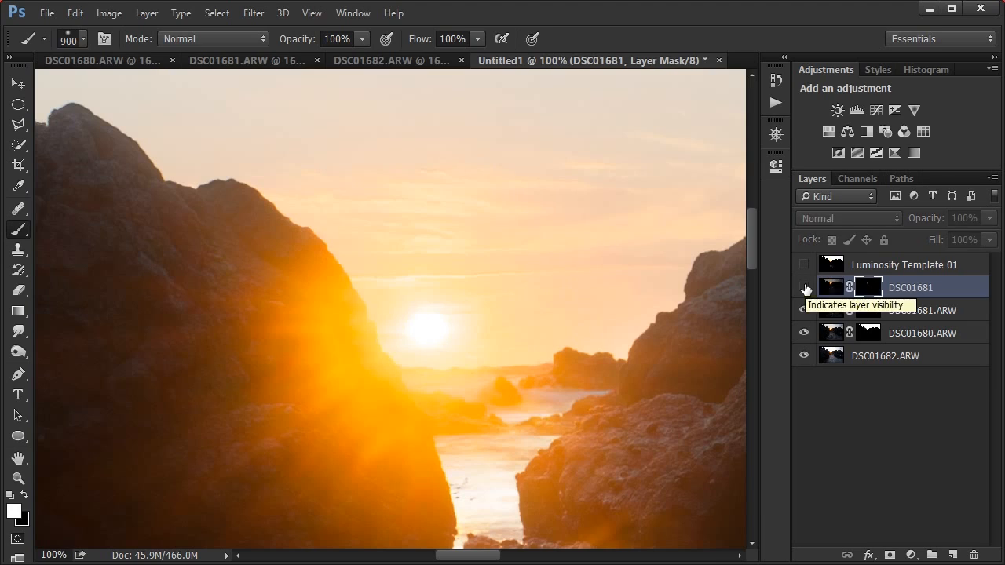
click(804, 287)
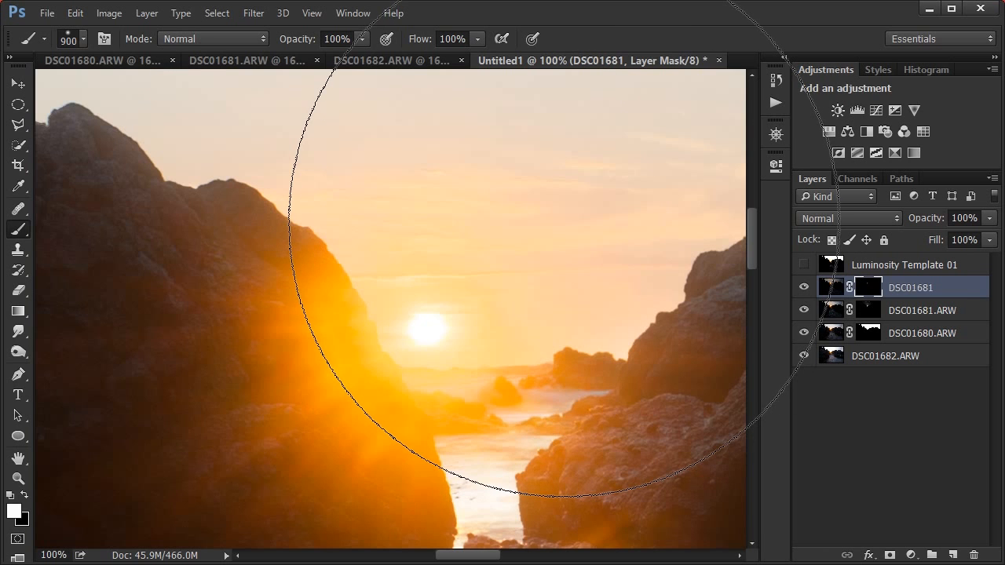
- Switch to the Move tool and deselect all layers
key(ctrl+0)
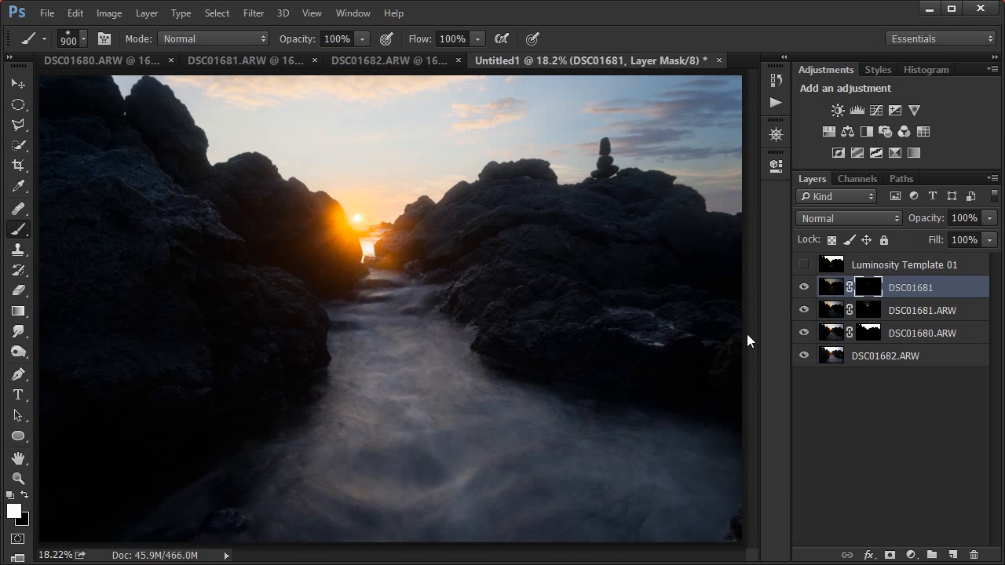
key(v)
click(862, 404)
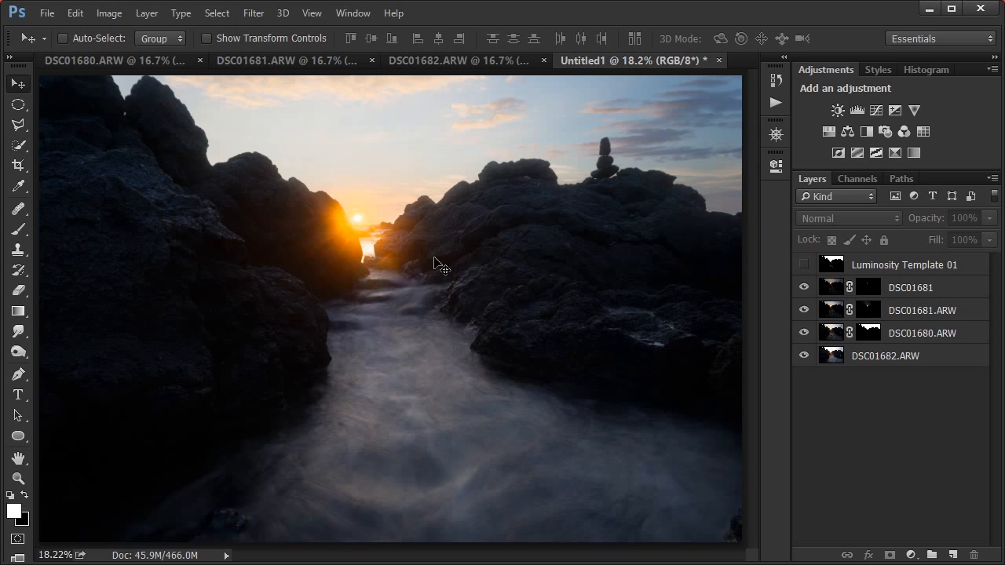
- Compare the sunset area with the DSC01681, DSC01681.ARW and DSC01680.ARW layers hidden and shown
scroll(354, 218, up, 4)
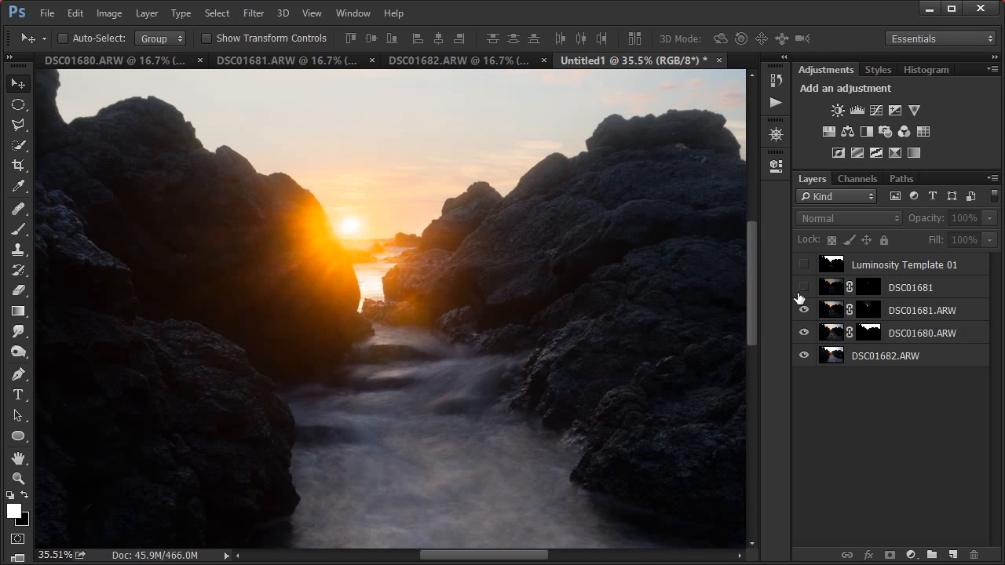
click(800, 291)
click(800, 288)
click(803, 310)
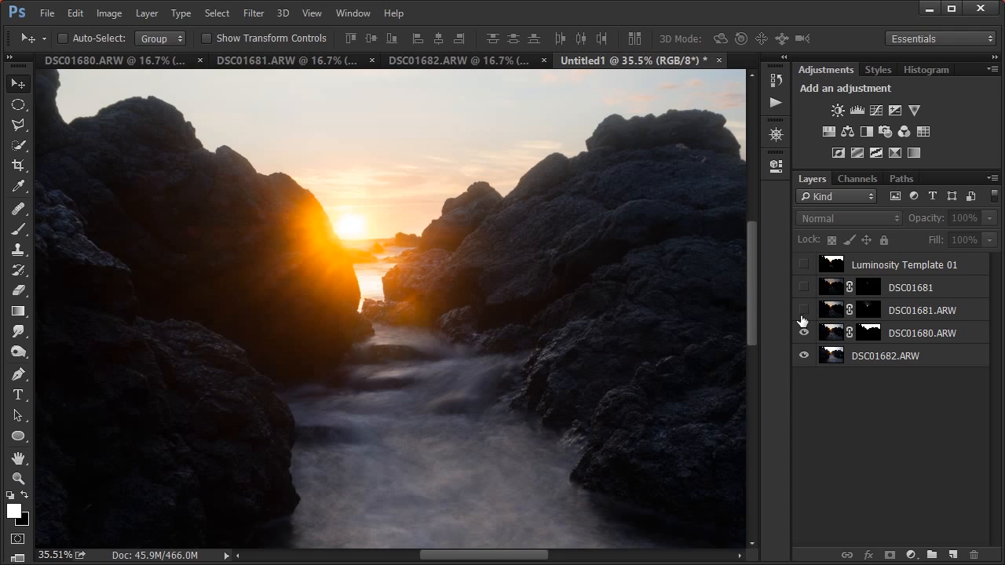
drag(337, 283, 469, 373)
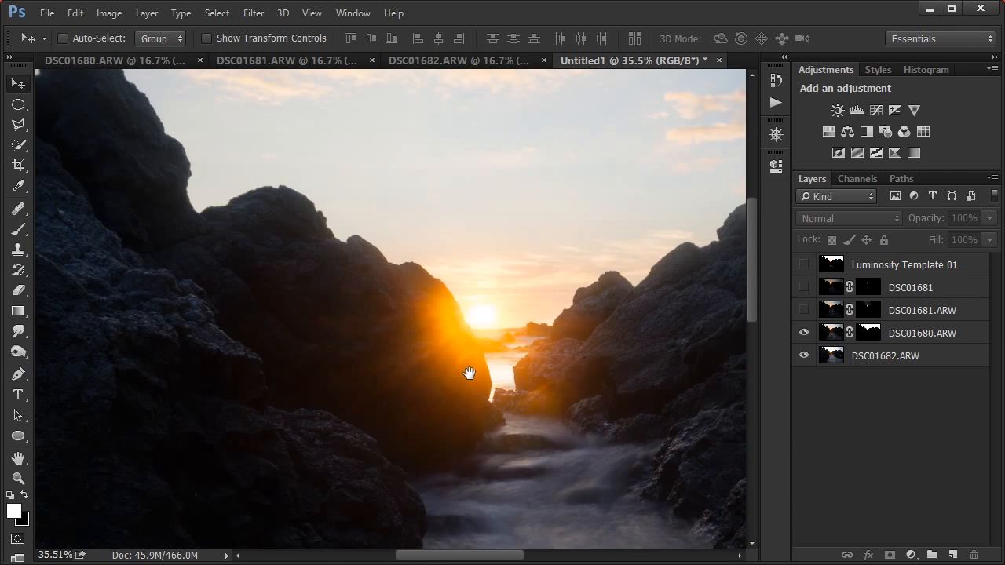
click(803, 334)
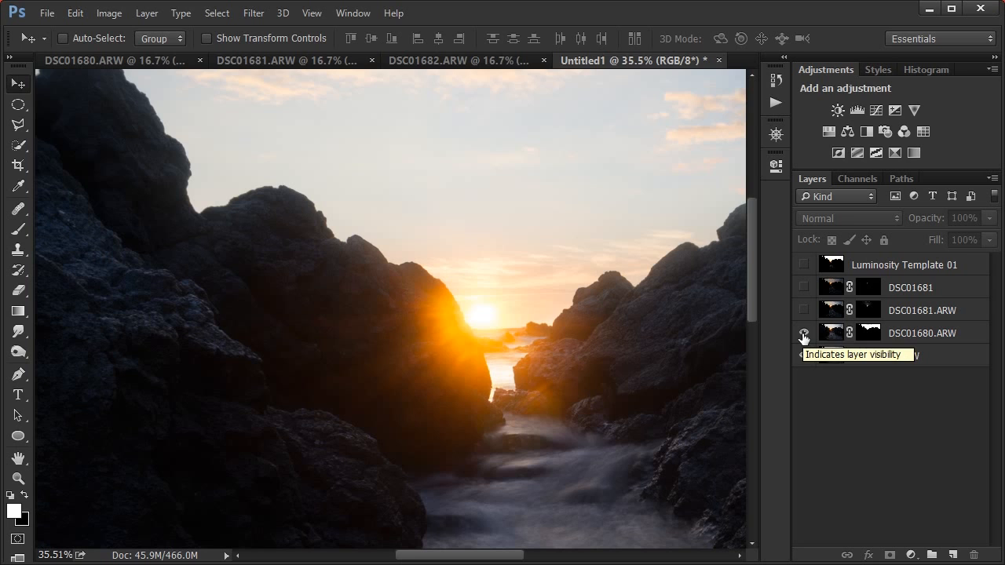
click(803, 333)
click(803, 334)
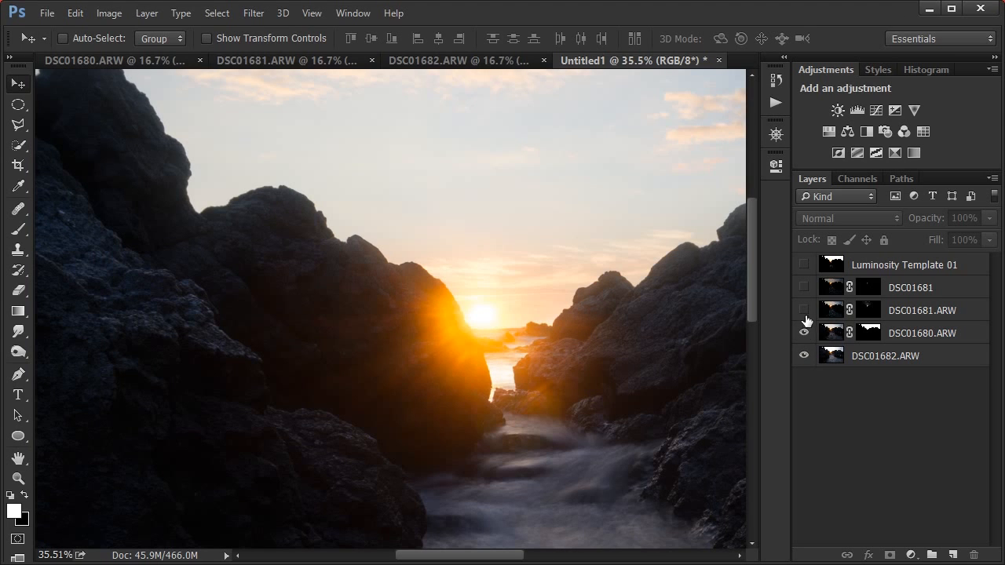
click(803, 310)
click(803, 287)
drag(649, 286, 568, 391)
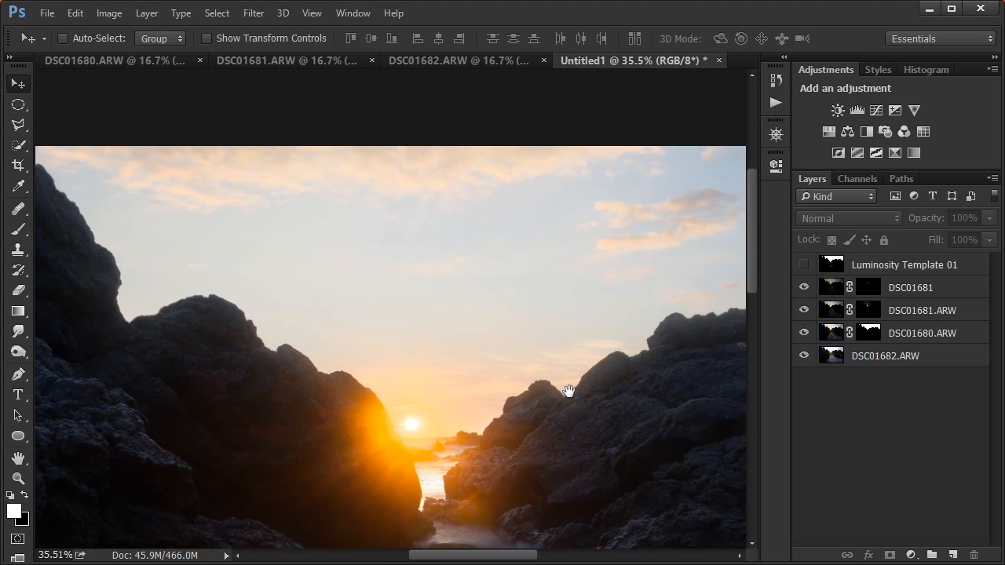
- Select the Luminosity Template 01 layer and examine the blended sky from the sun across to the stacked stones
key(ctrl+0)
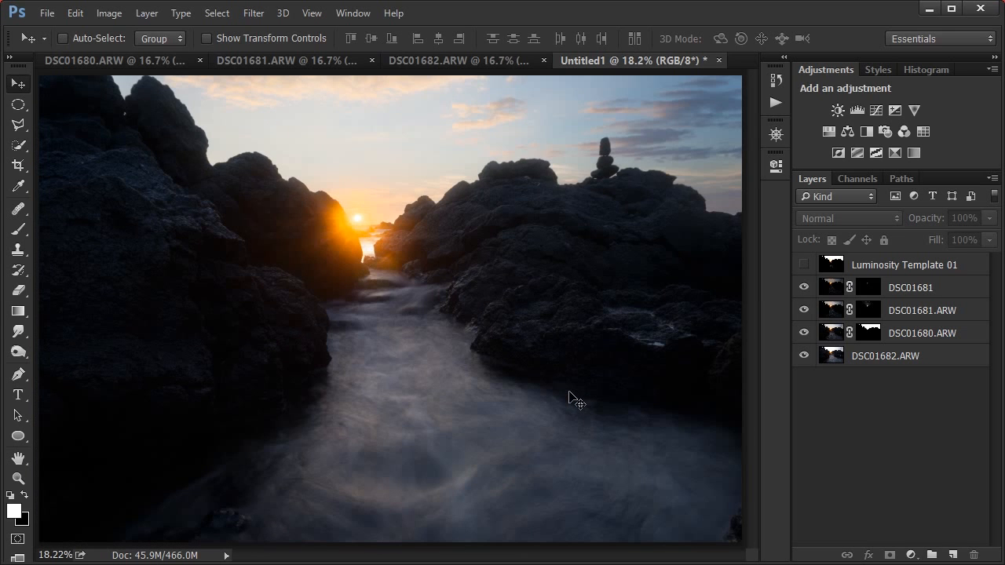
click(880, 271)
scroll(454, 130, up, 2)
drag(463, 177, 539, 282)
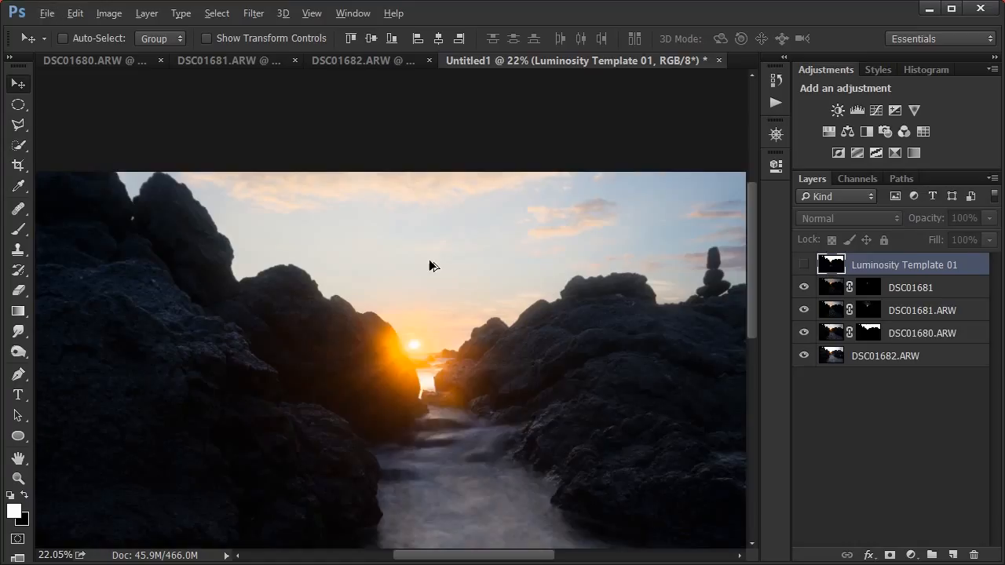
scroll(430, 265, up, 2)
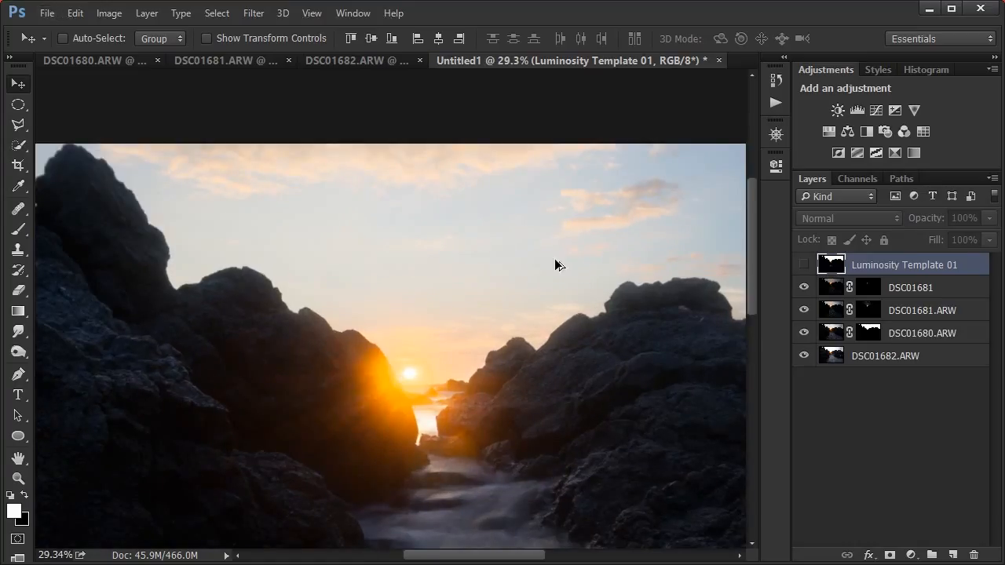
drag(612, 275, 451, 301)
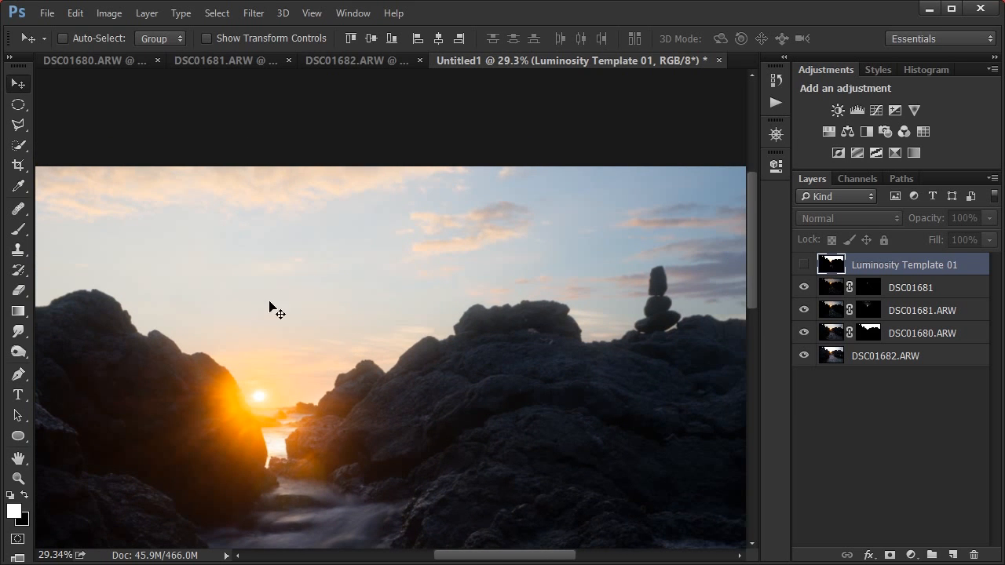
drag(265, 338, 442, 316)
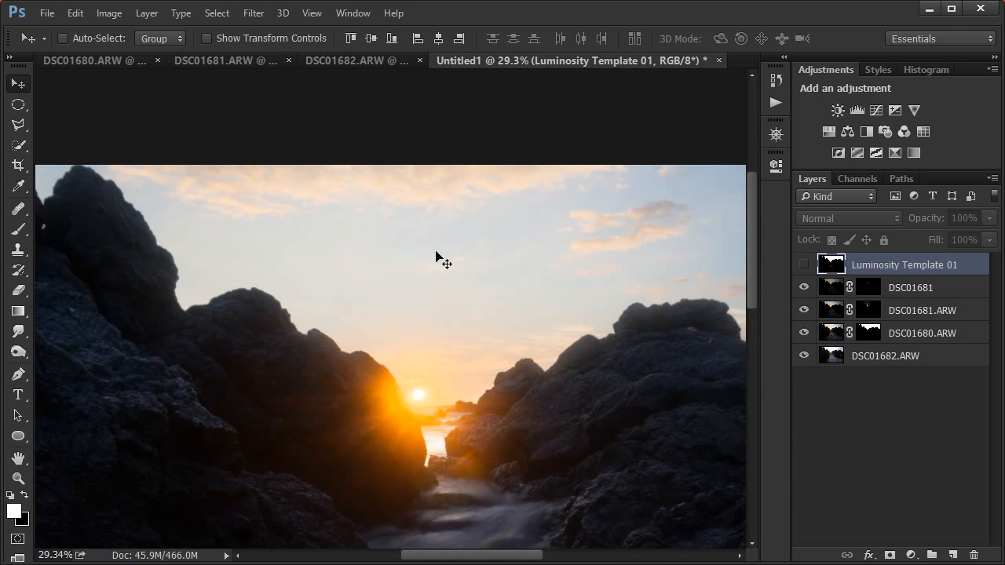
- Place DSC01681.ARW into the composite, setting Exposure to +2.00 and Contrast to +100 in Camera Raw
drag(481, 246, 454, 246)
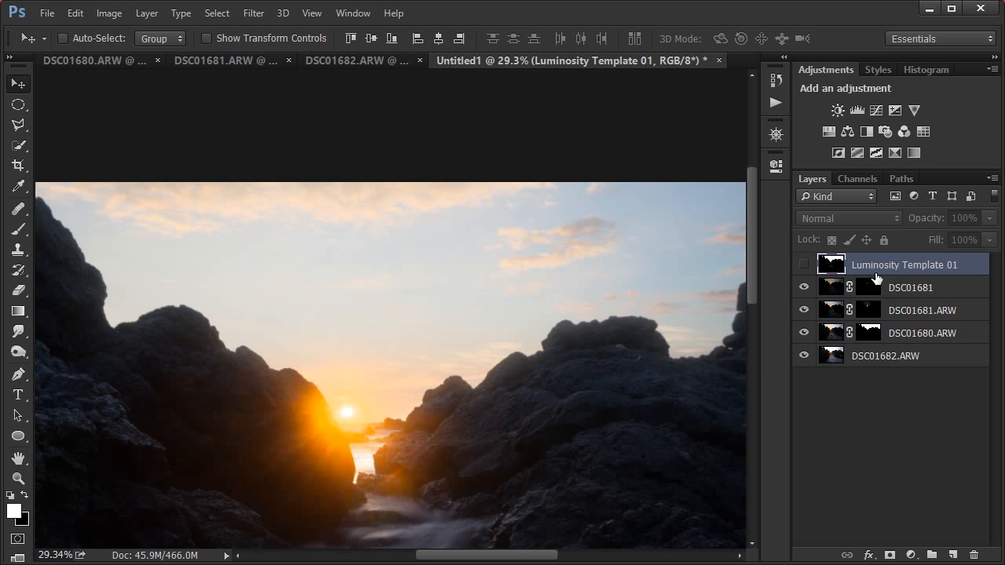
key(ctrl+0)
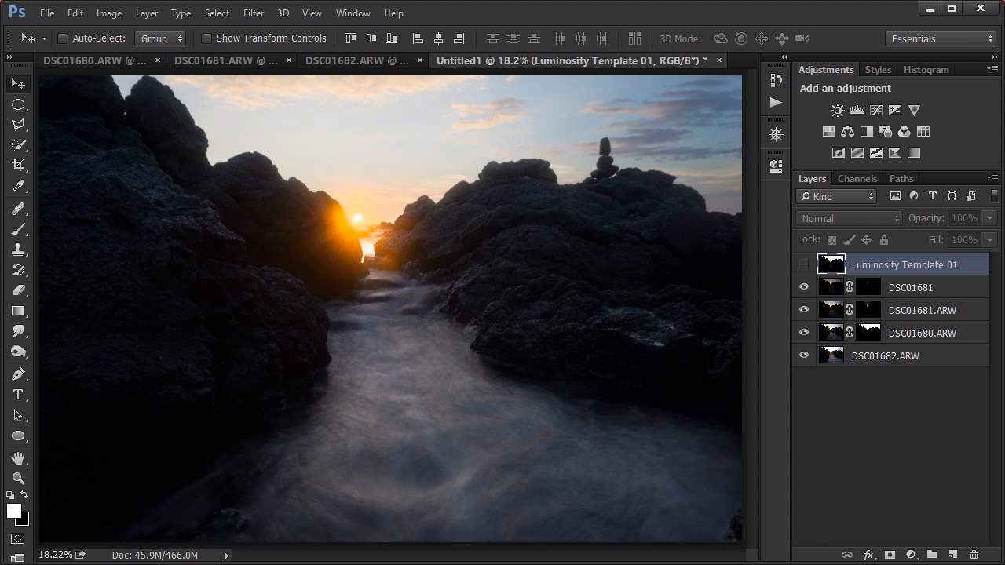
drag(1003, 356, 529, 341)
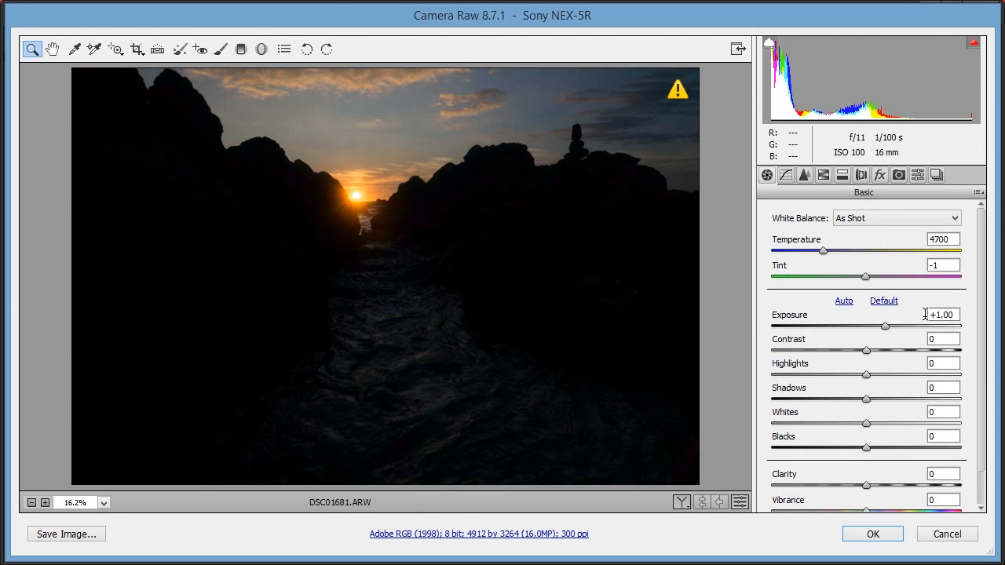
click(926, 314)
text(2)
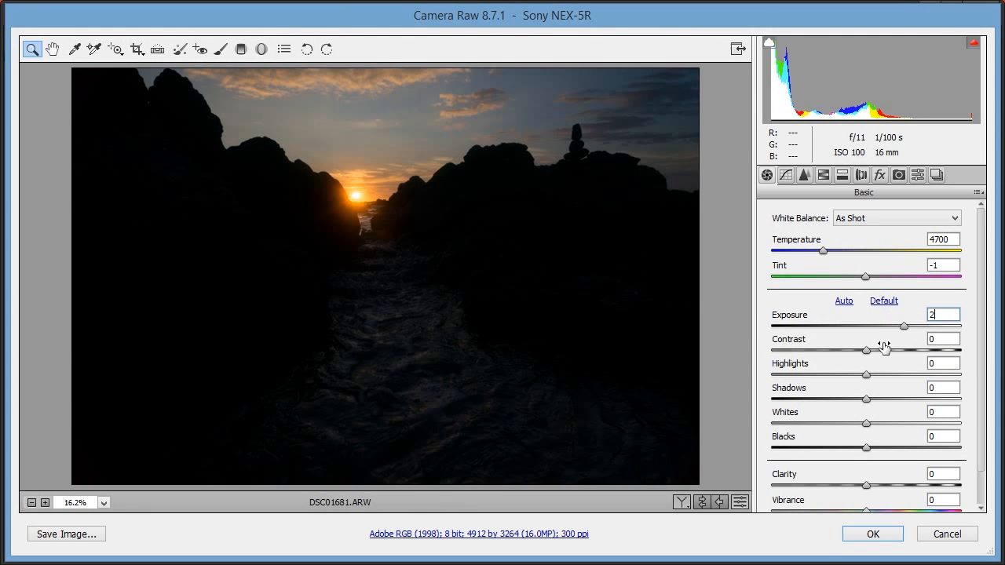
drag(902, 350, 981, 353)
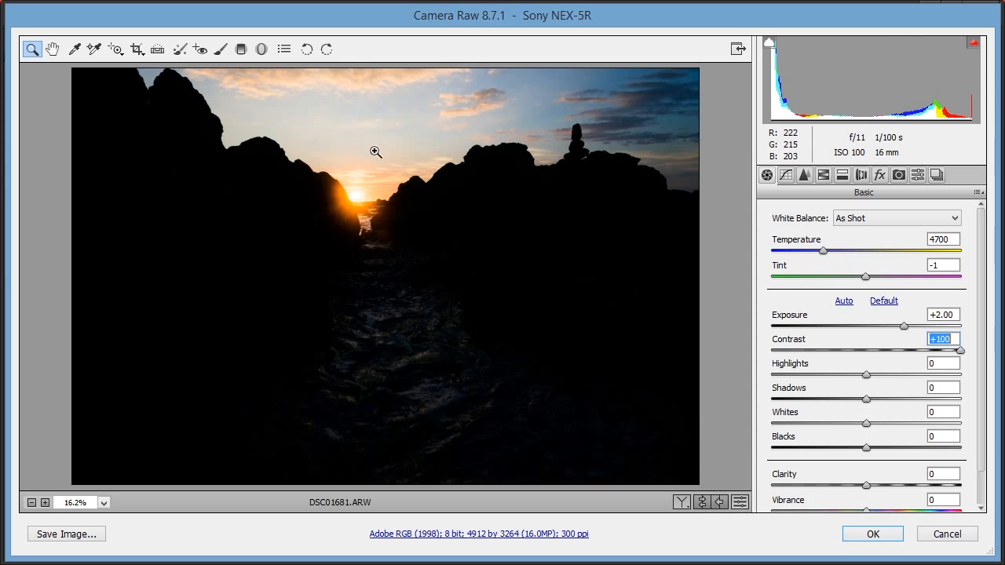
click(870, 534)
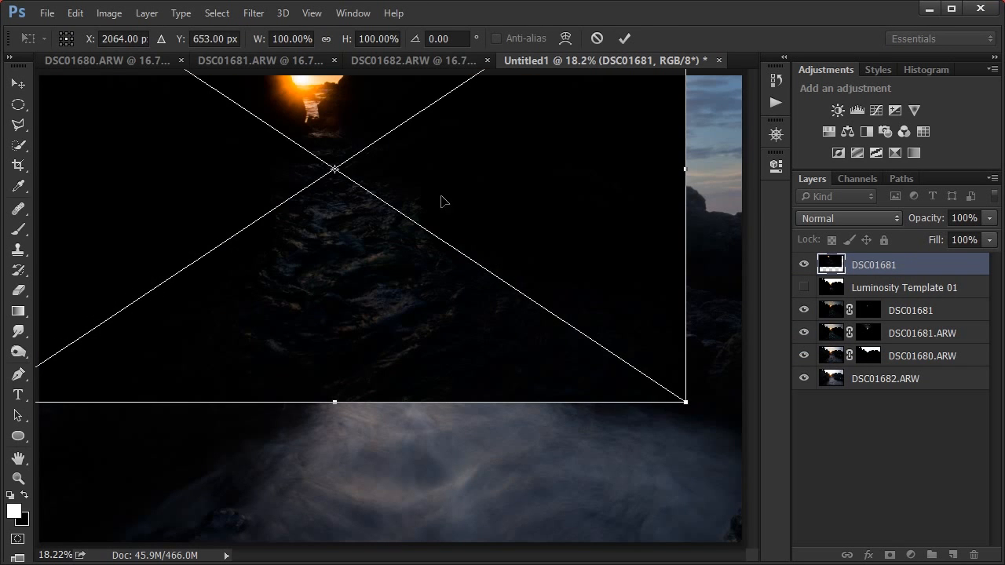
- Align the placed DSC01681 exposure with the composite and rename its layer Luminosity Template 02
drag(329, 106, 390, 248)
key(Return)
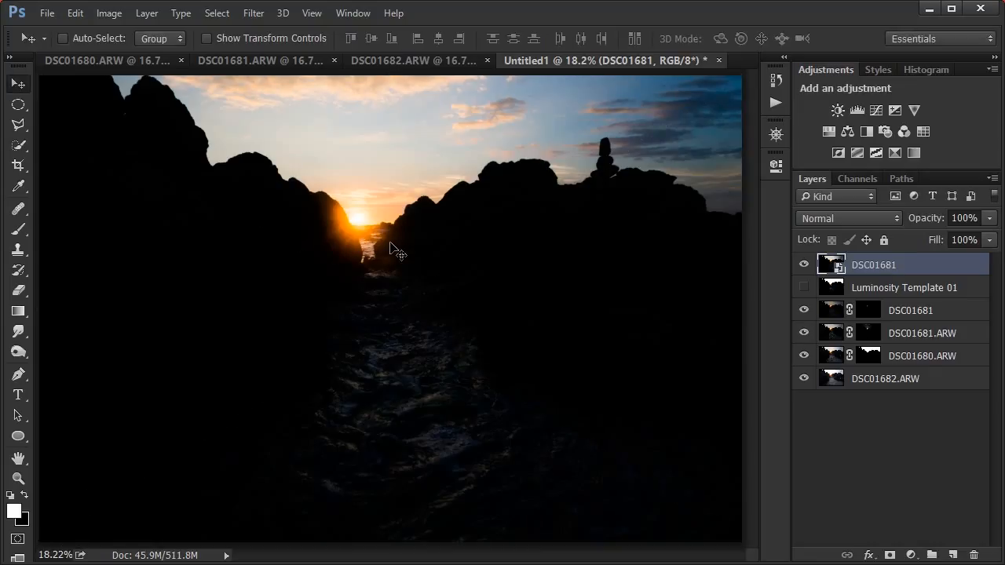
double_click(868, 265)
text(Lu)
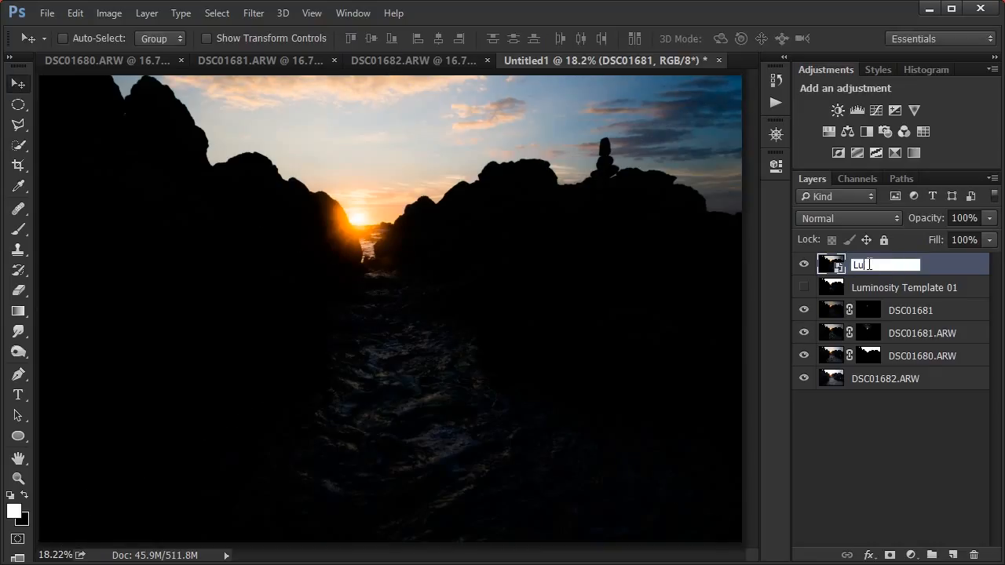
text(min)
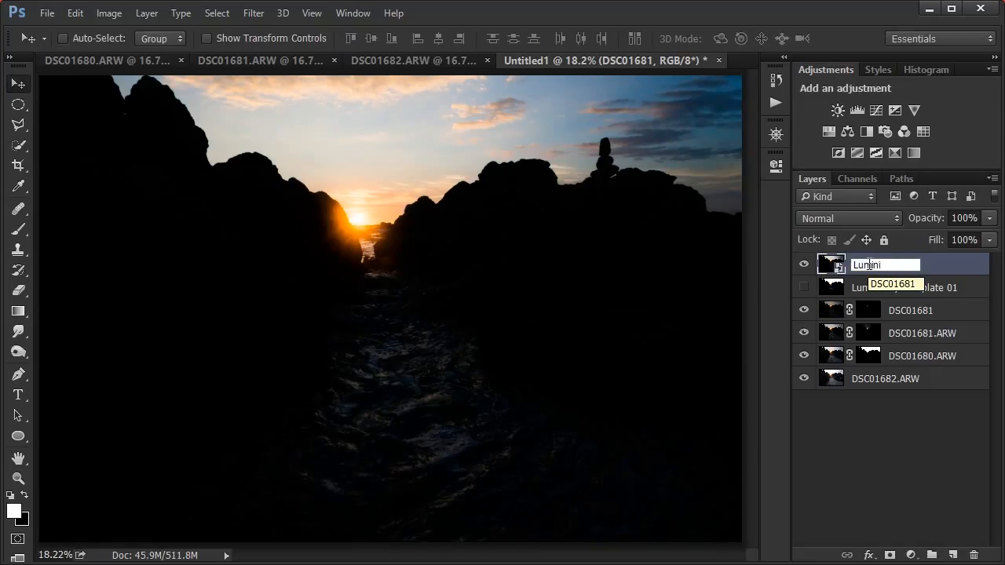
text(i)
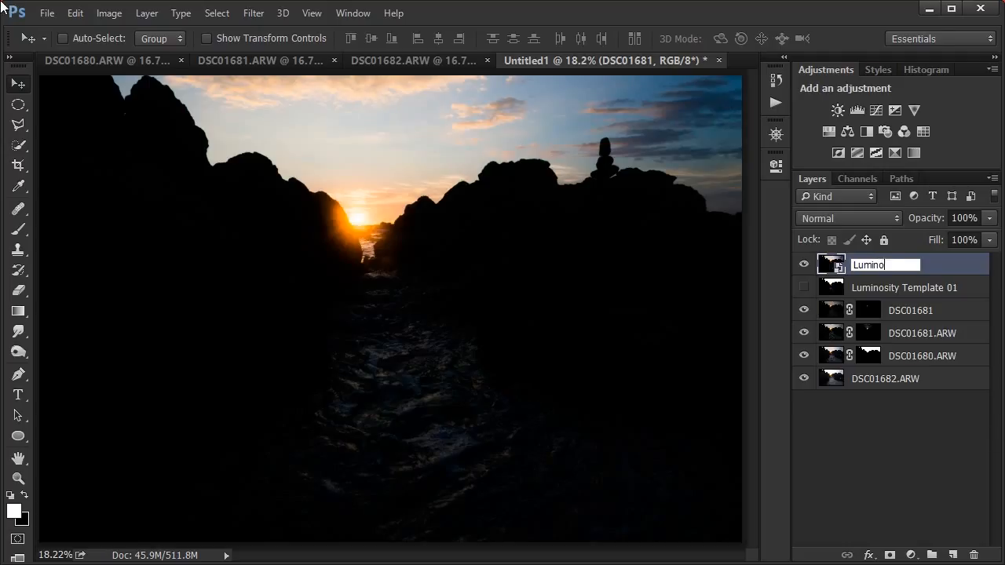
text(osity Template 0)
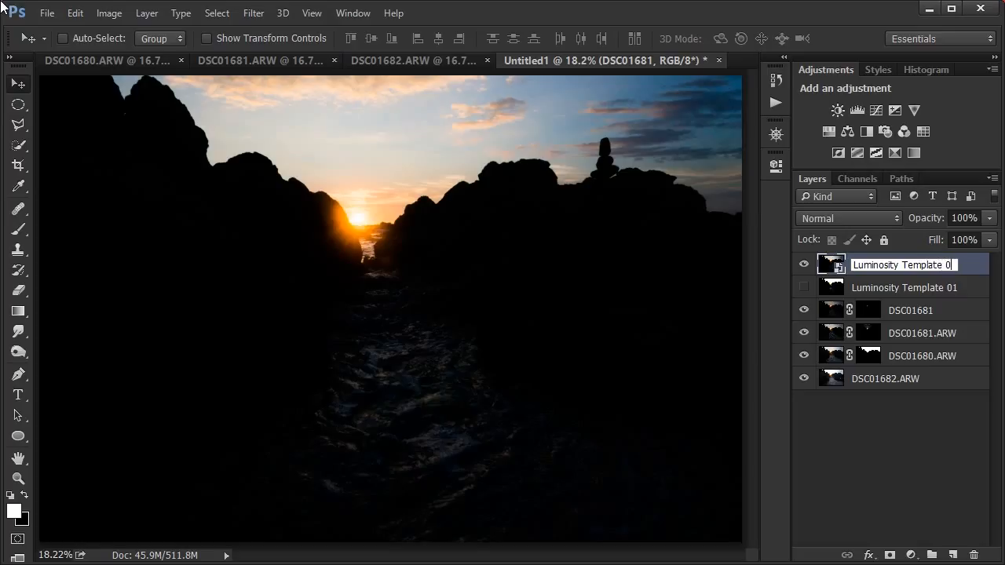
text(2)
key(Return)
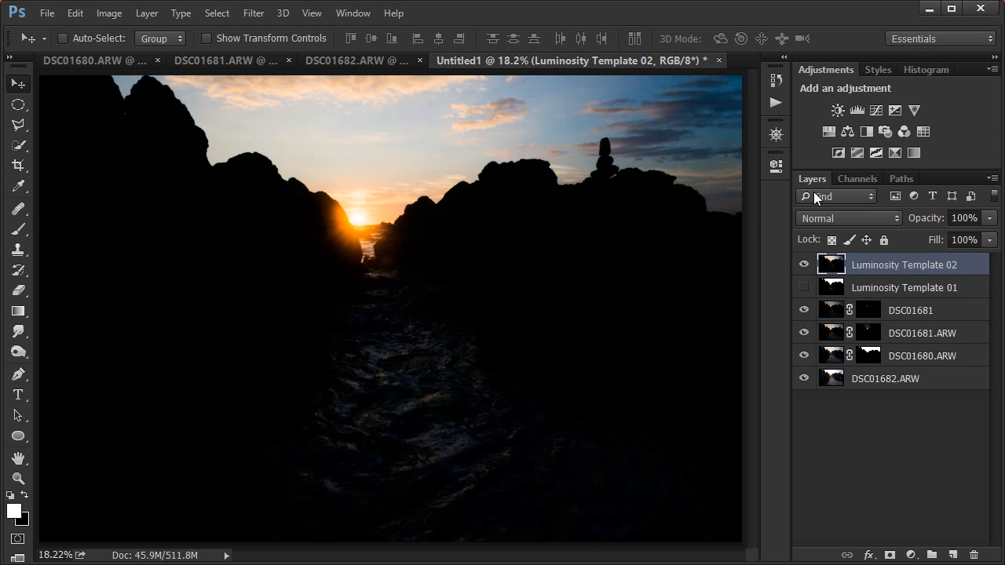
- Generate luminance mask channels from Luminosity Template 02 with the JM Luminance action and hide that layer
click(775, 103)
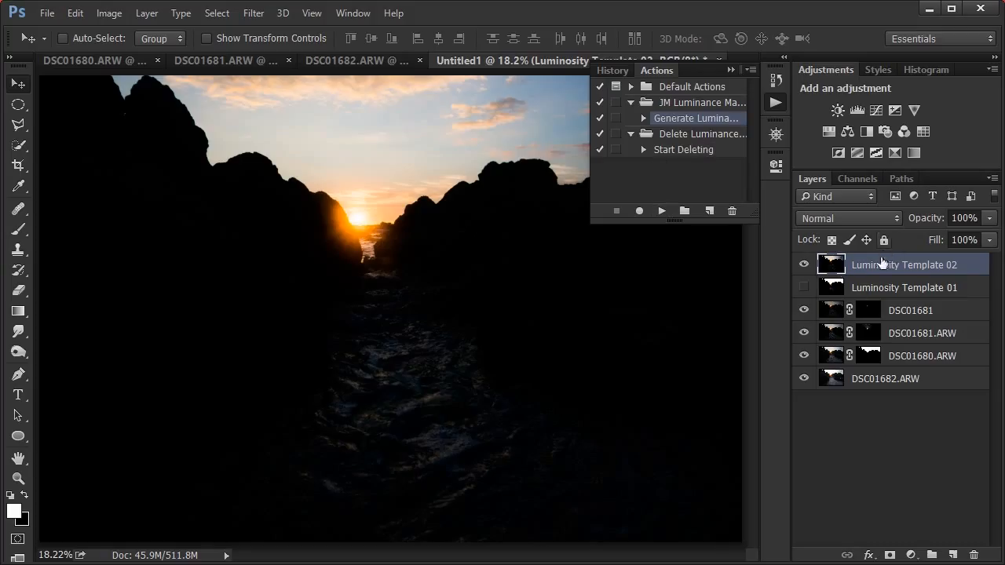
click(662, 210)
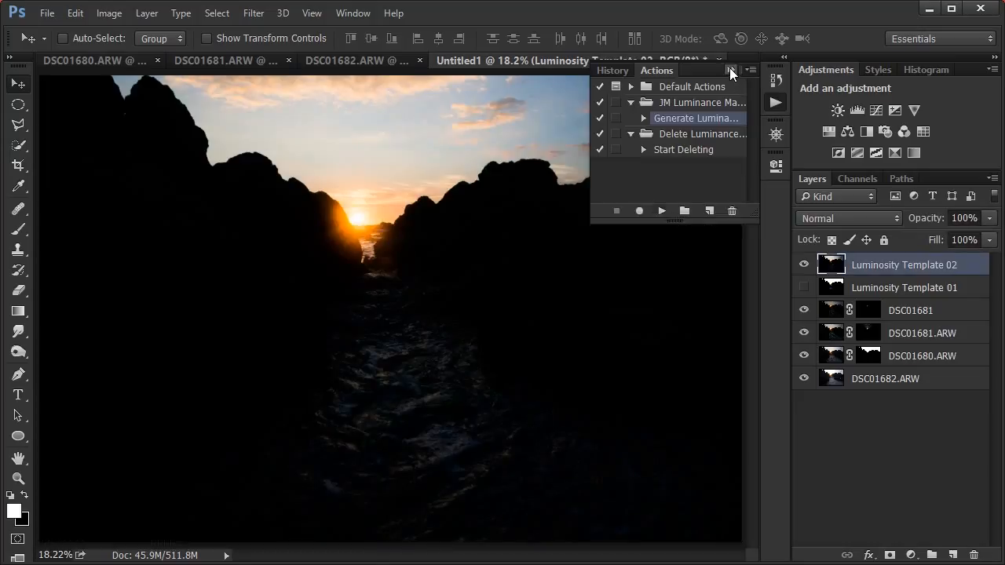
click(730, 69)
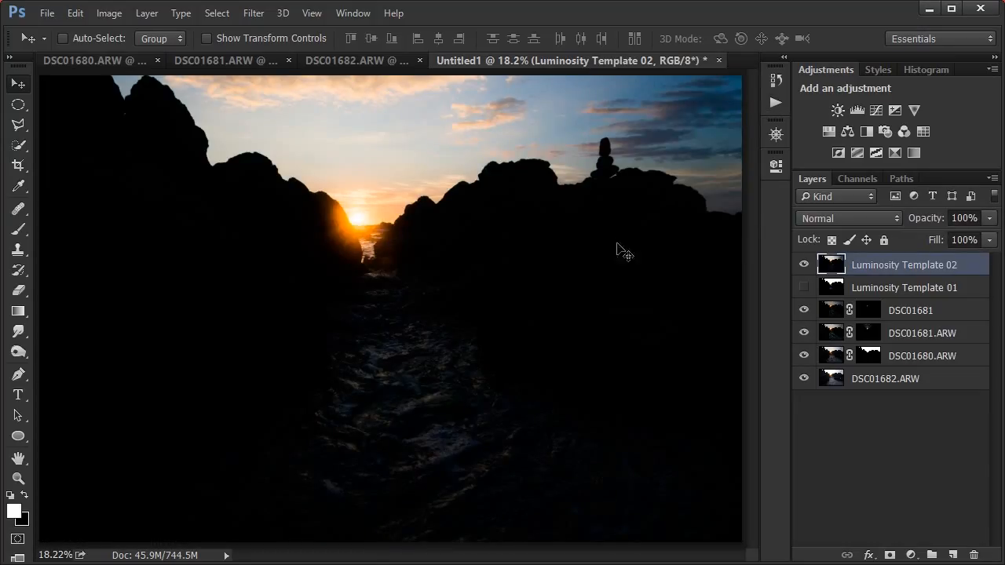
click(803, 266)
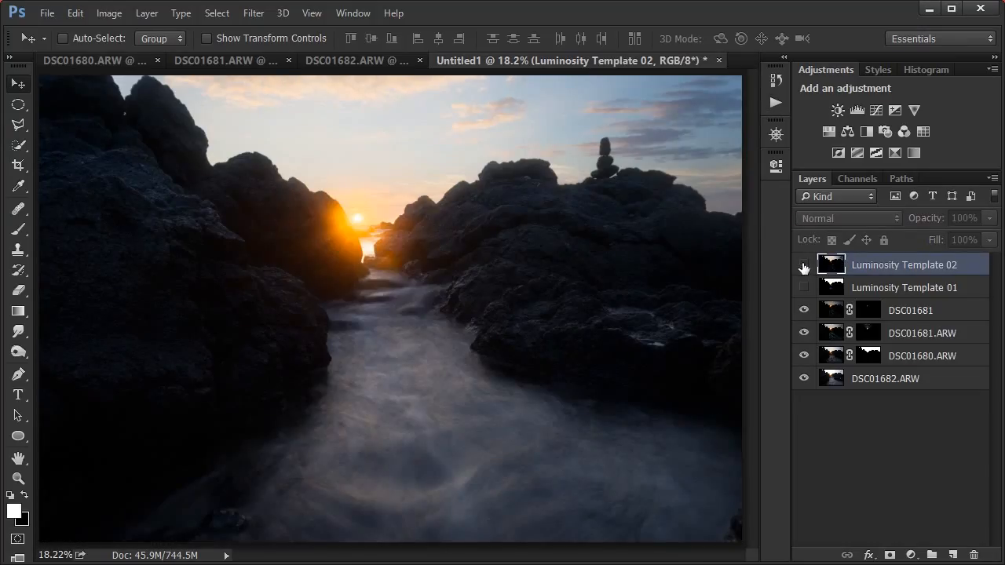
- Add a Curves adjustment above the DSC01681 layer that darkens the midtones strongly, and invert its mask to black
click(910, 310)
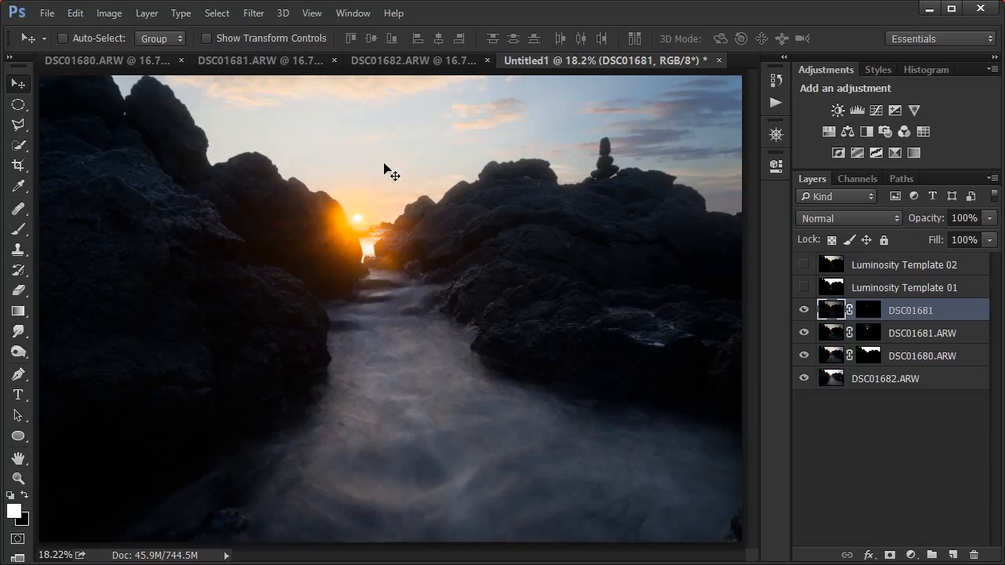
click(877, 112)
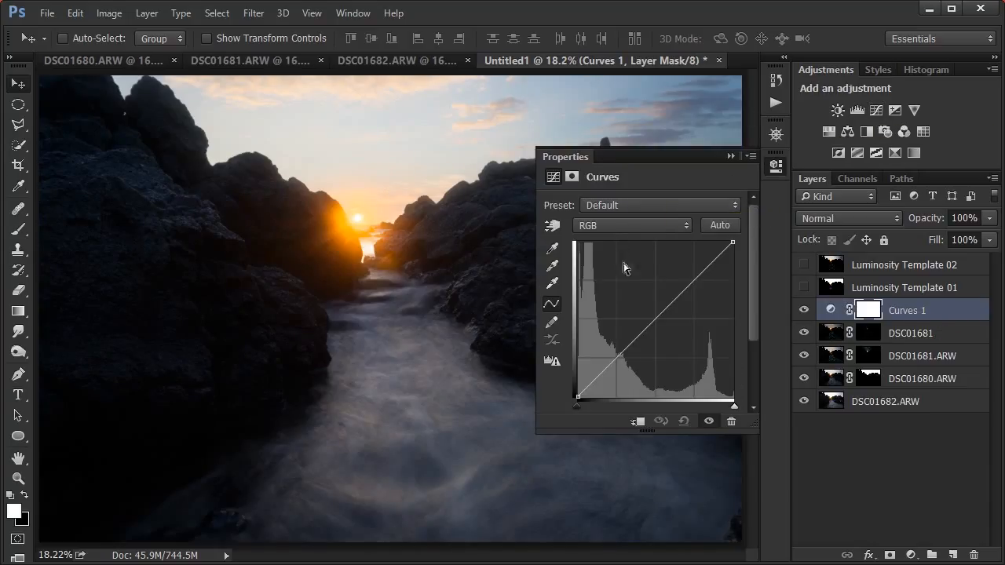
drag(644, 331, 672, 349)
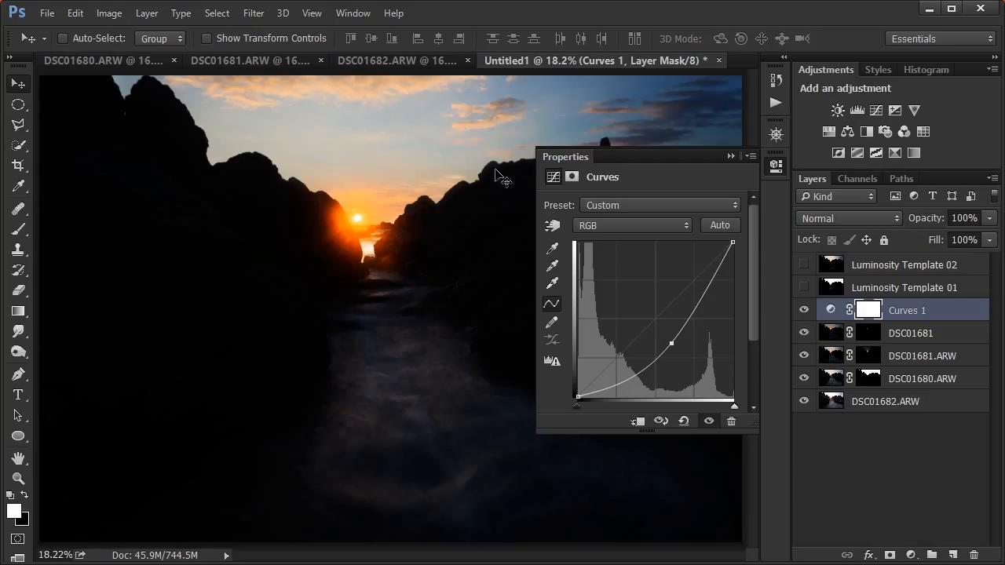
drag(671, 343, 673, 344)
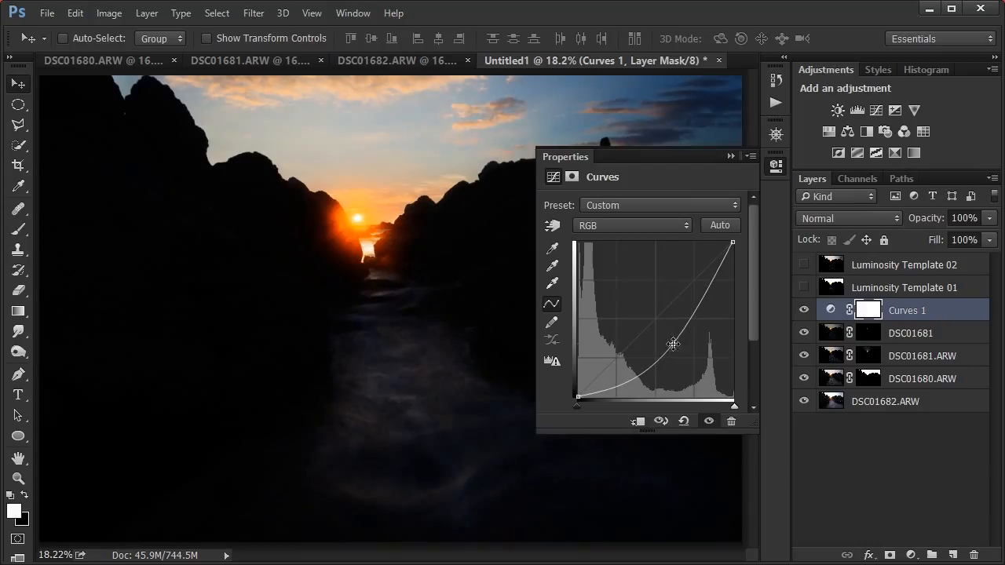
click(731, 157)
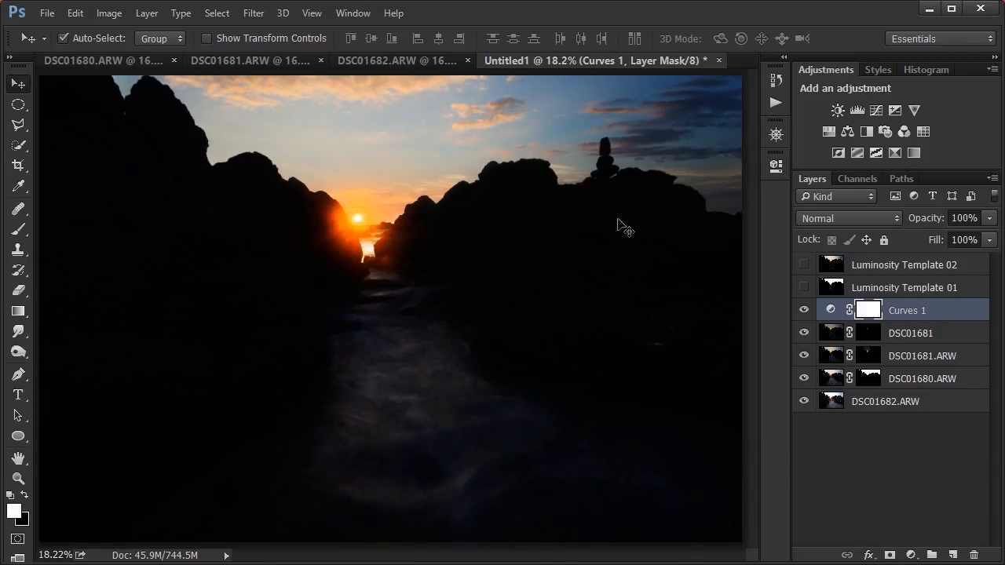
key(ctrl+i)
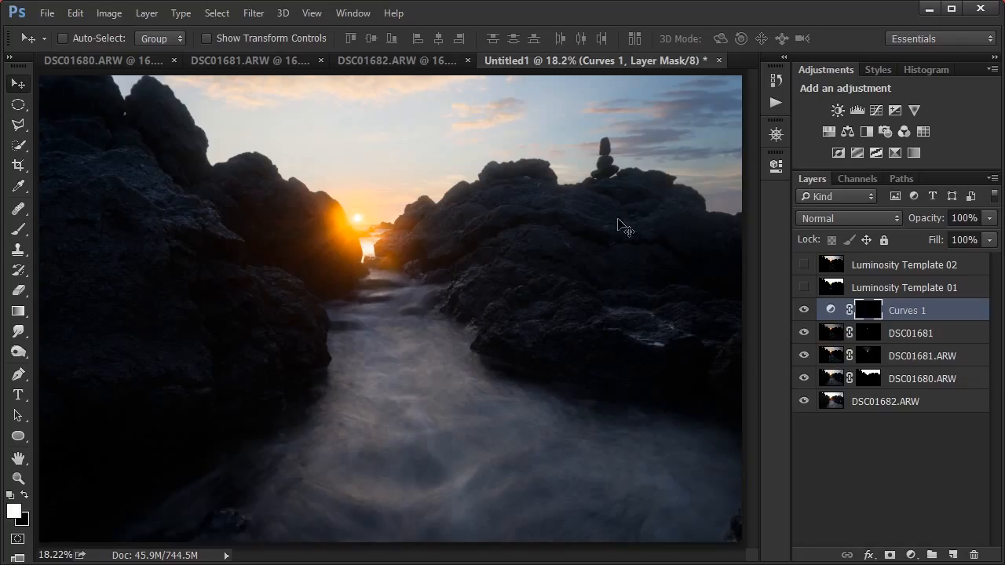
- Compare the new Darks 1 and Darks 2 channels and load Darks 1 as a selection with its edges hidden
click(849, 179)
scroll(920, 337, down, 3)
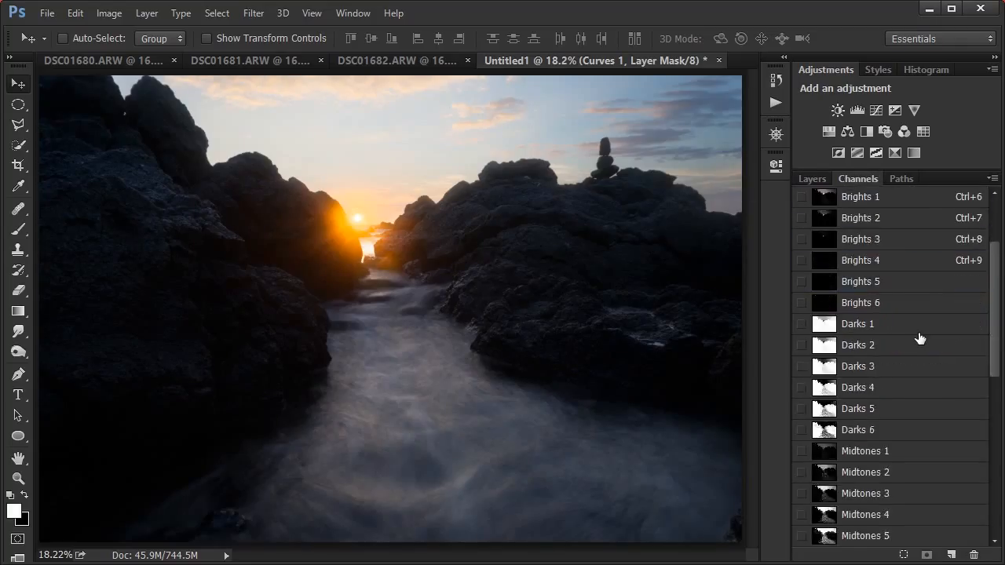
scroll(920, 337, down, 6)
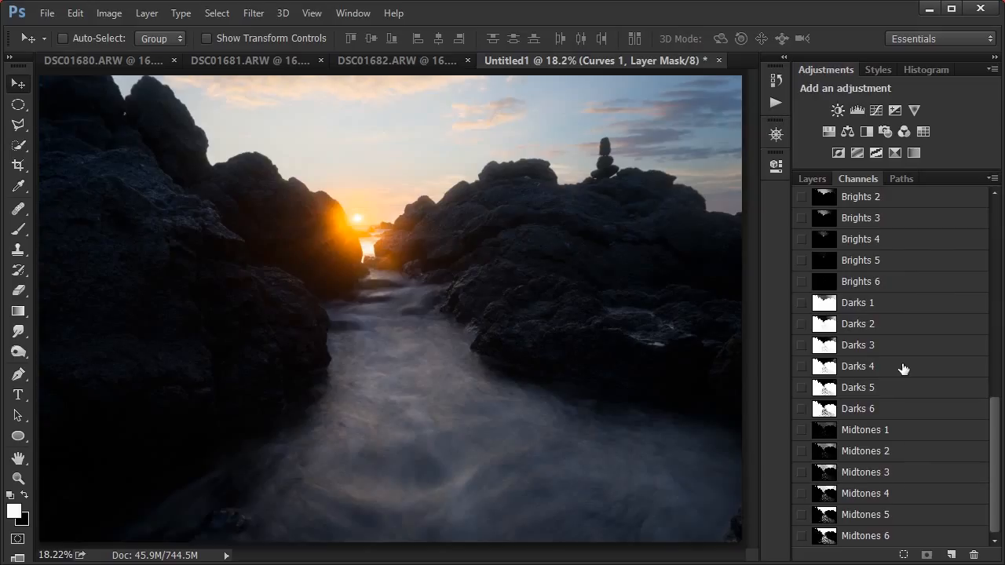
click(872, 309)
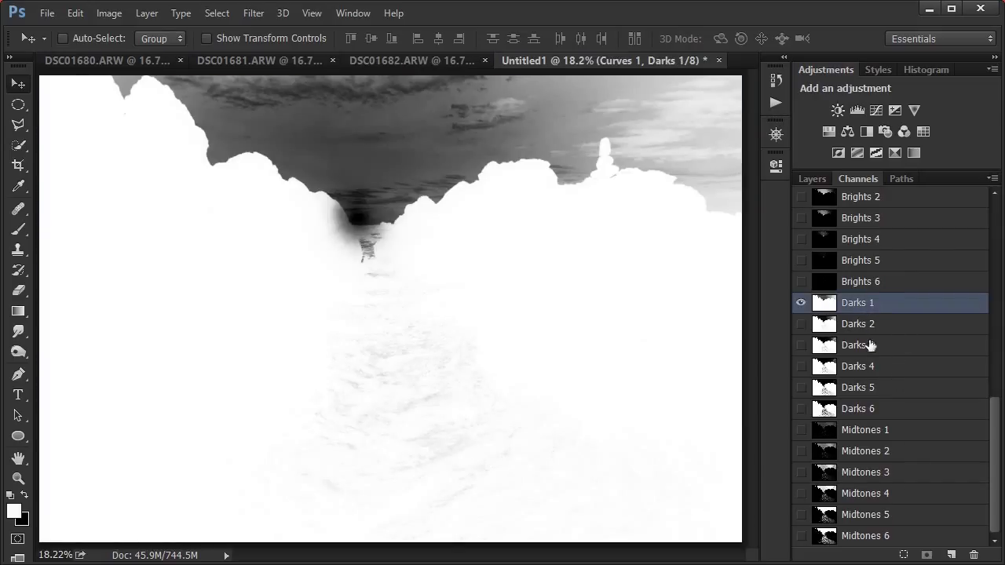
click(871, 328)
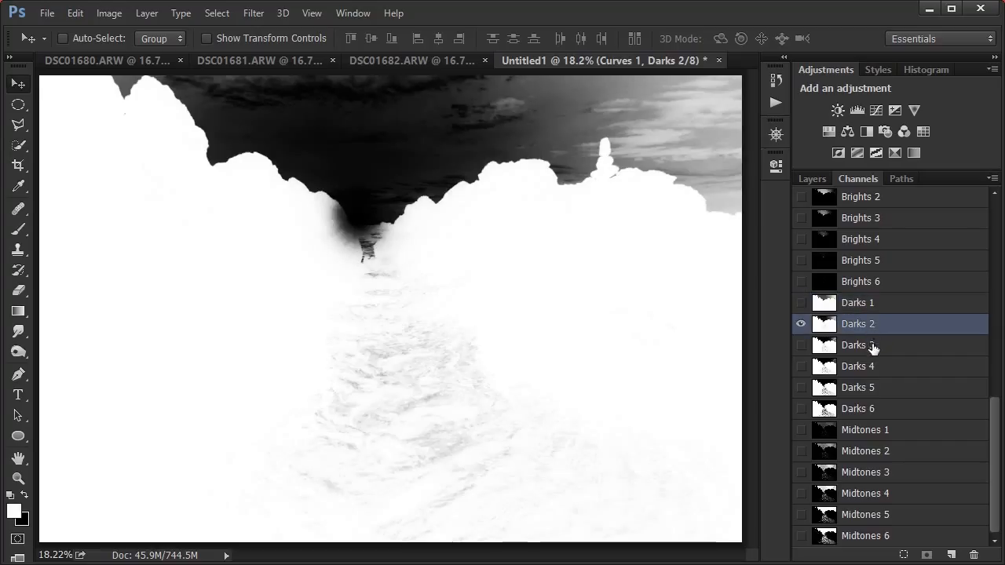
click(862, 306)
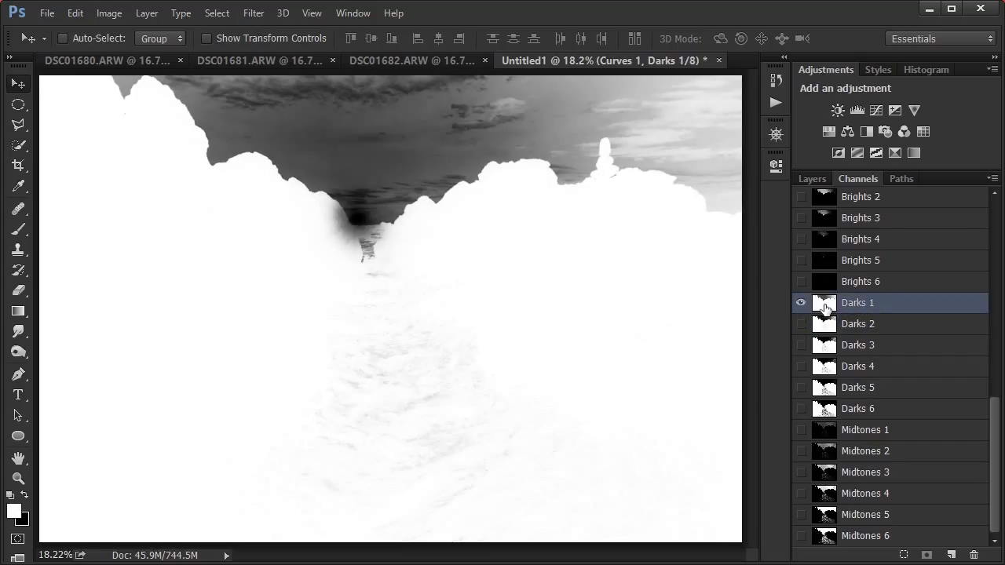
ctrl+click(824, 307)
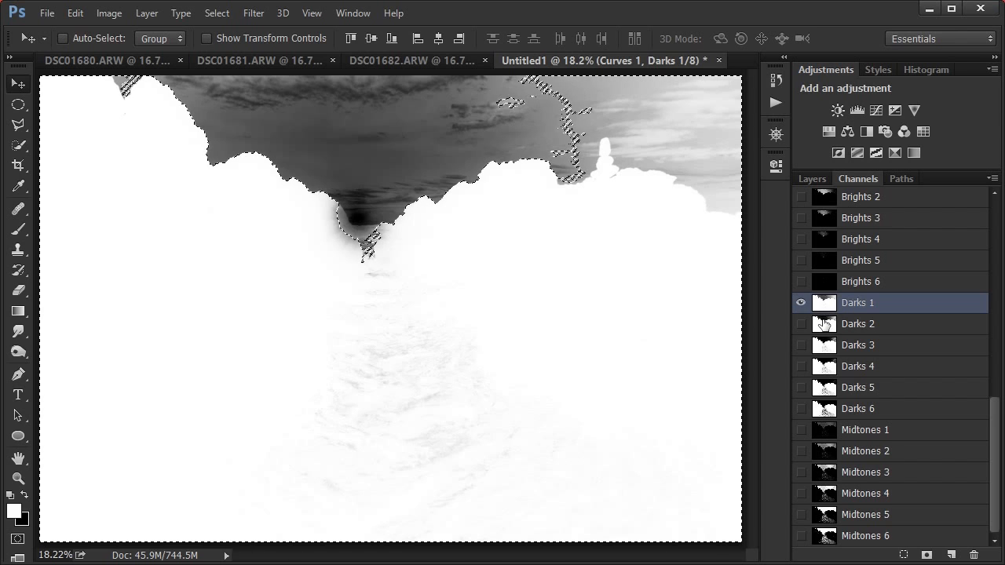
key(ctrl+d)
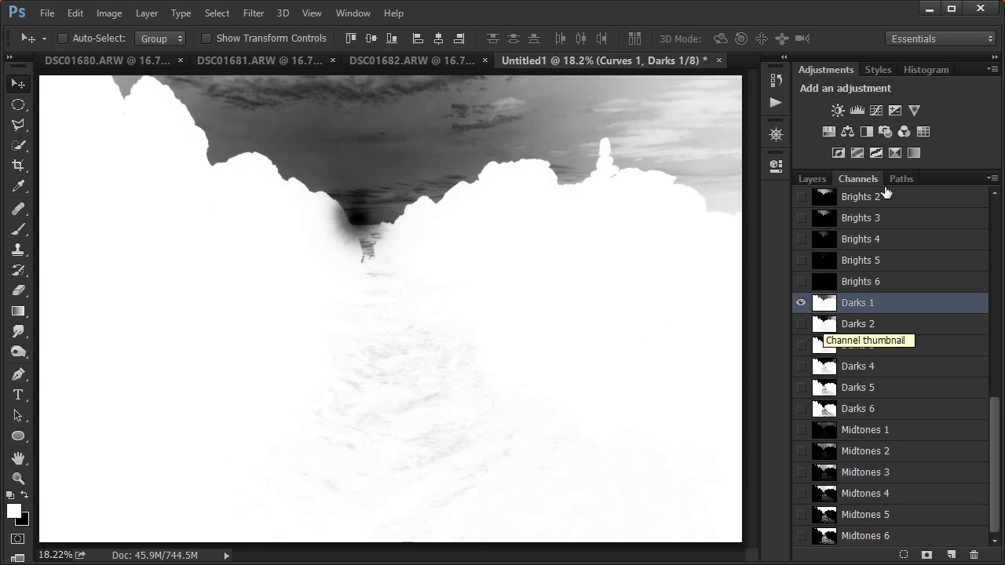
- Paint white across the sky on the Curves 1 mask through the Darks 1 selection with a large soft brush, and check the mask on its own
click(816, 179)
click(870, 310)
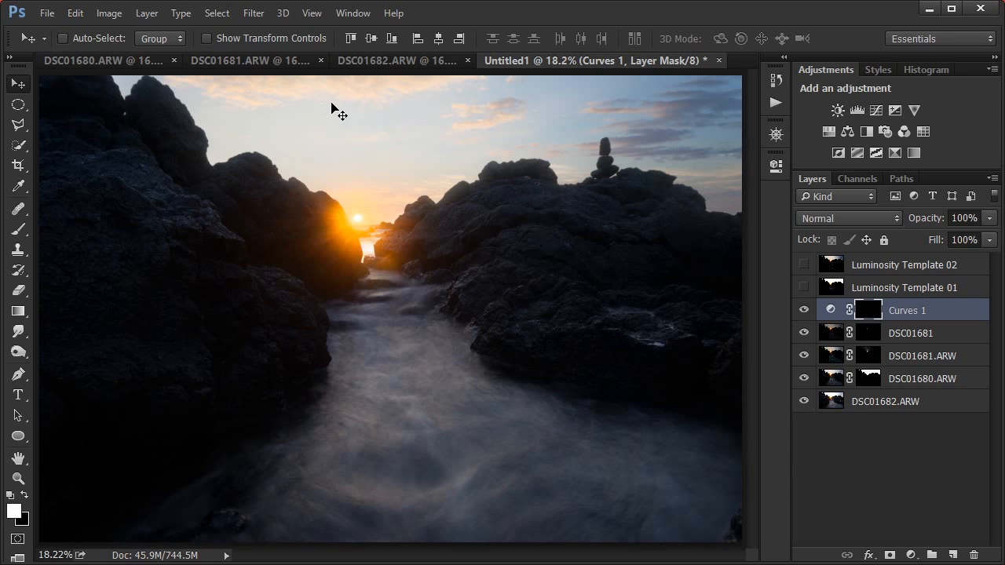
key(b)
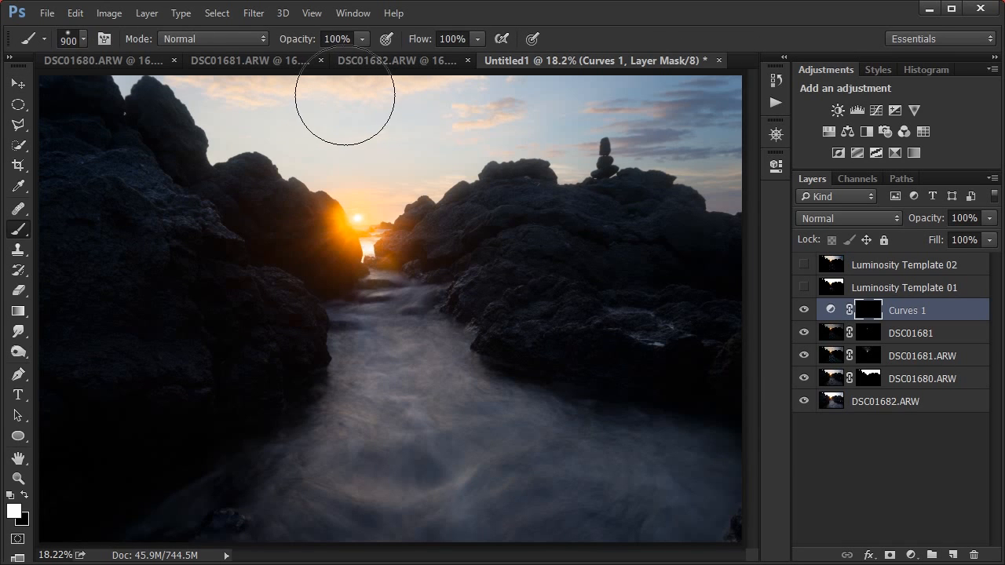
scroll(350, 110, up, 2)
drag(384, 136, 446, 223)
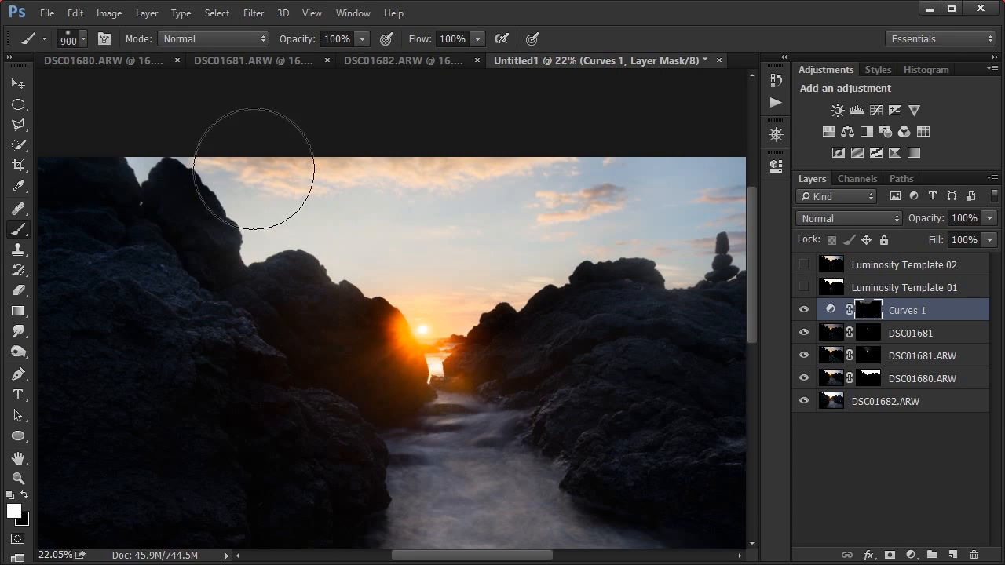
drag(447, 230, 321, 247)
key(bracketright)
mouse_move(437, 225)
mouse_down()
mouse_move(572, 235)
mouse_move(329, 228)
mouse_up()
drag(179, 224, 454, 231)
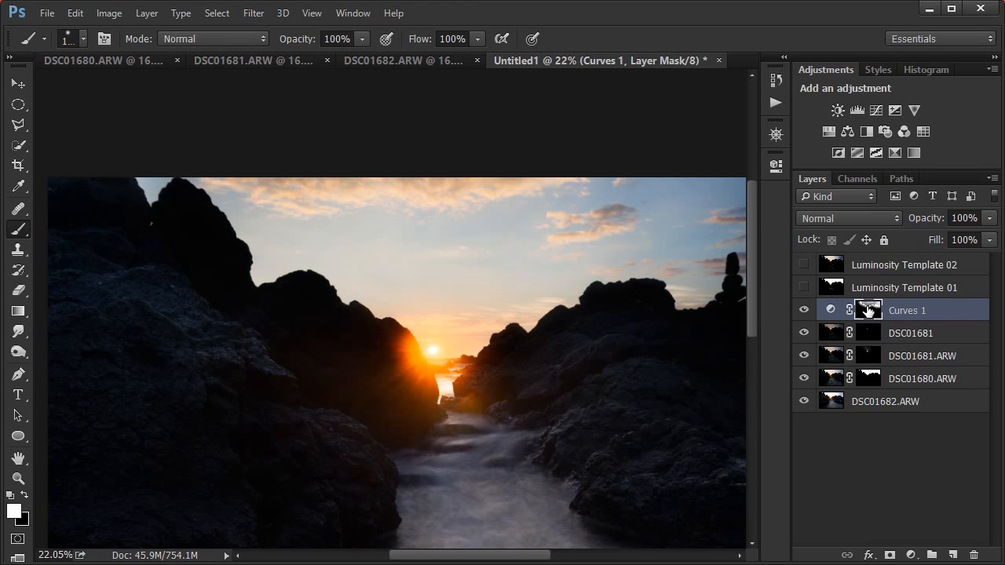
alt+click(867, 310)
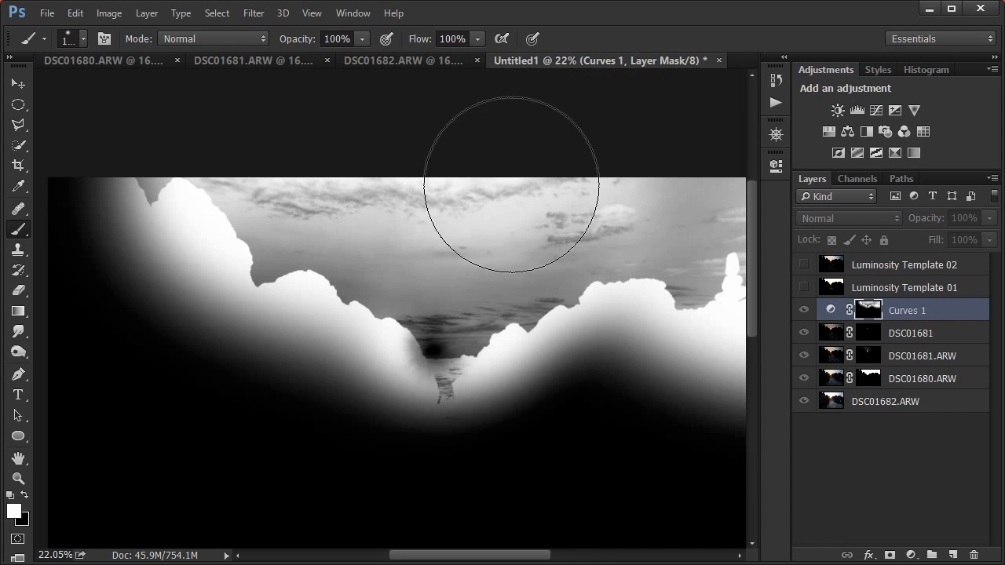
alt+click(867, 310)
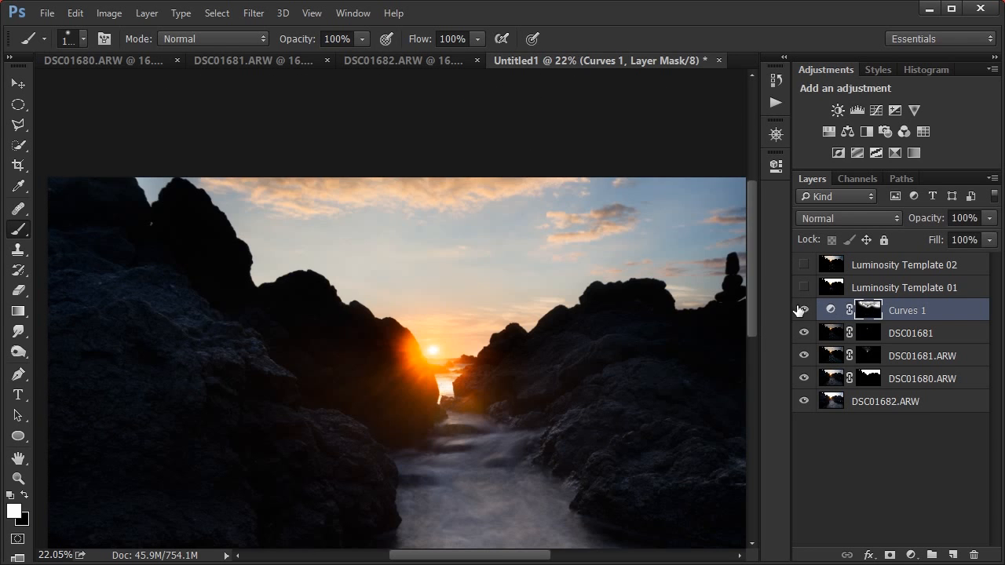
- Compare the image with and without the Curves 1 adjustment, and inspect its mask on its own across the rocks and sky
click(803, 310)
click(803, 311)
click(803, 310)
click(803, 310)
click(803, 310)
click(803, 310)
alt+click(869, 313)
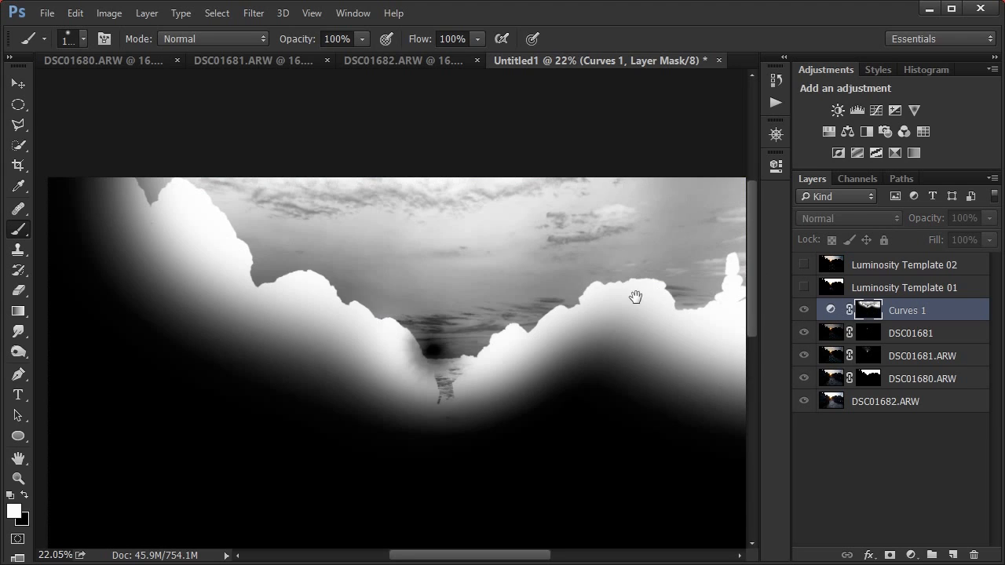
drag(635, 298, 537, 335)
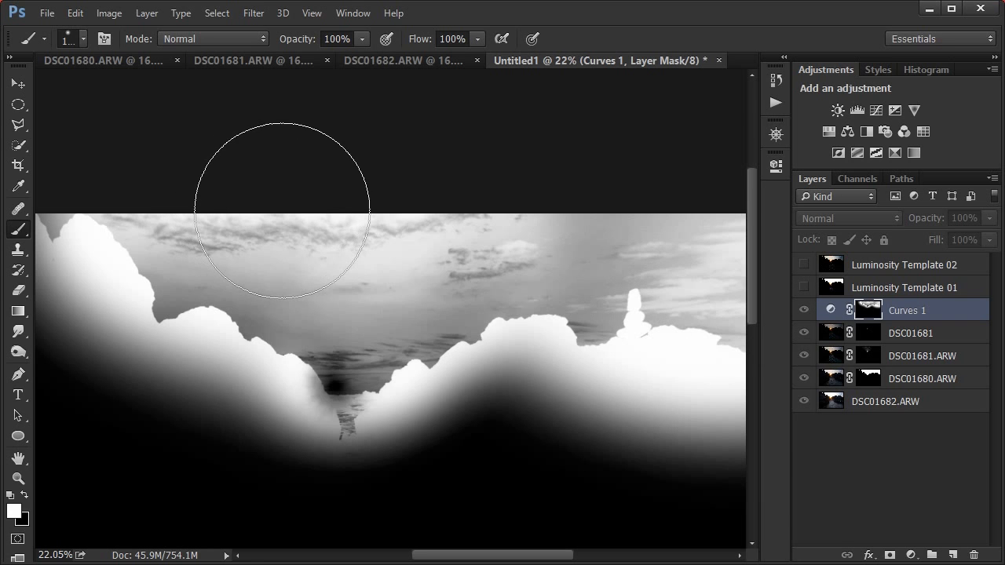
alt+click(869, 312)
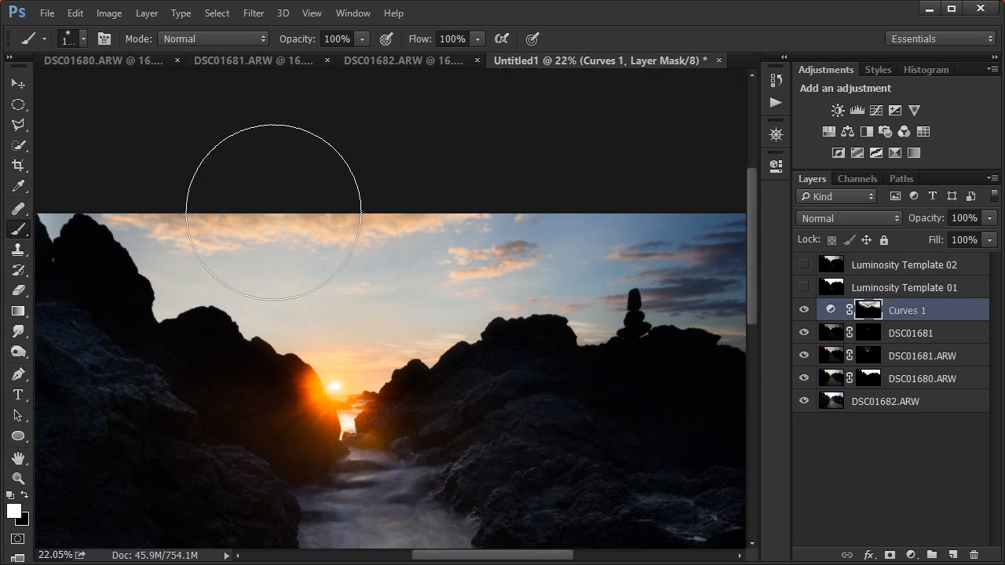
- Examine the sky and the rock edges up close with Curves 1 off and on, and review the whole mask
drag(341, 239, 392, 275)
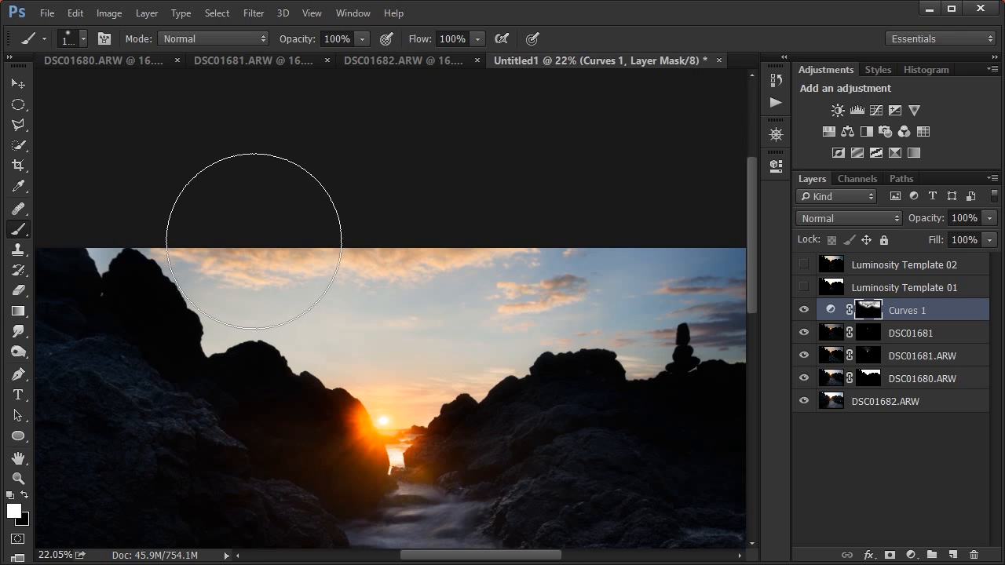
scroll(265, 233, up, 3)
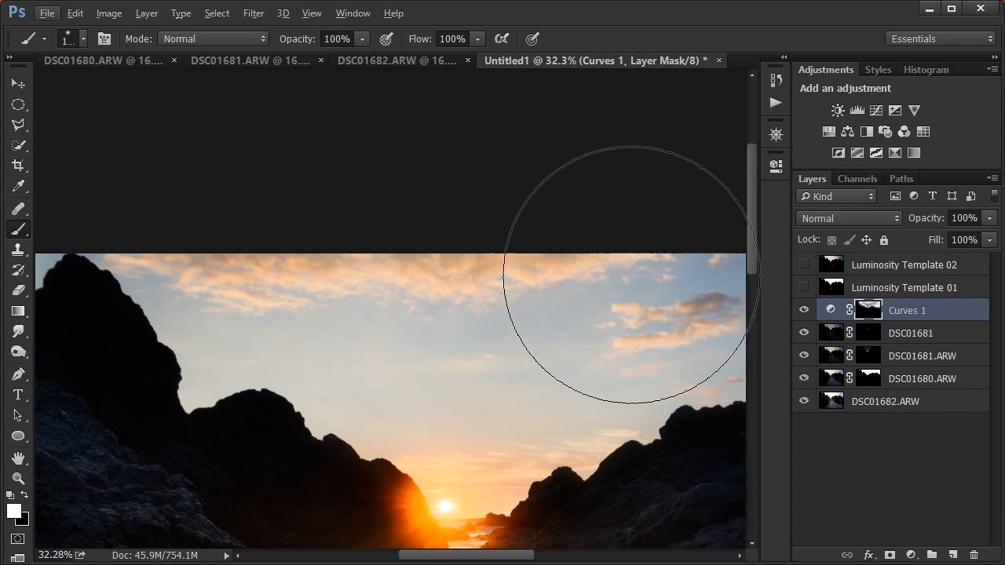
drag(648, 300, 566, 269)
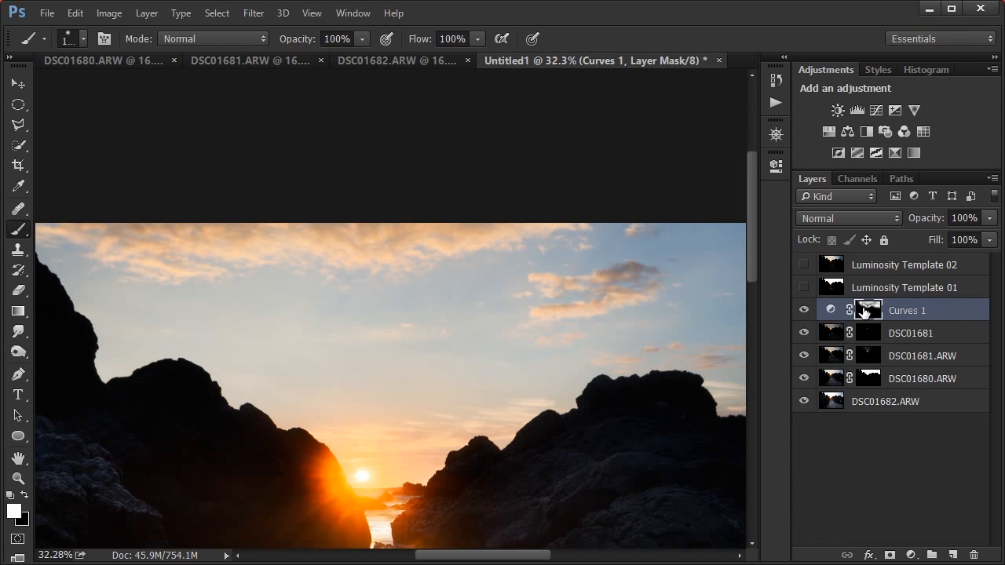
scroll(628, 306, down, 1)
click(803, 310)
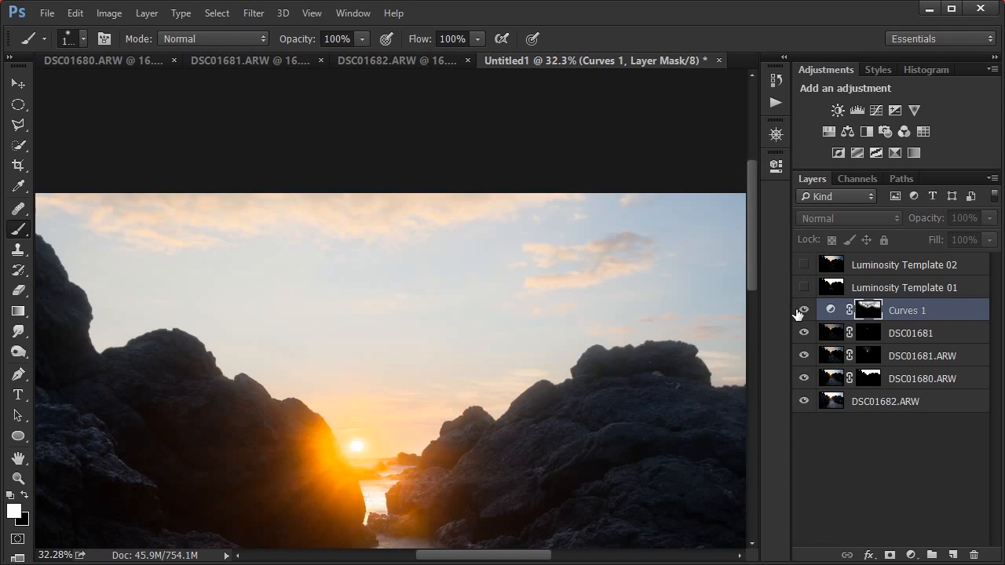
click(803, 310)
scroll(597, 369, down, 3)
scroll(439, 253, up, 1)
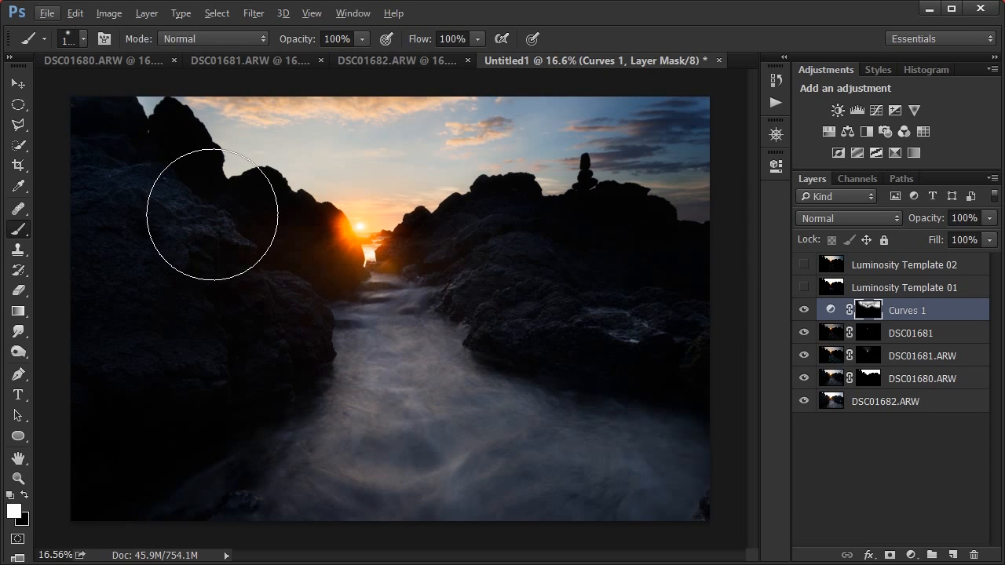
alt+click(868, 310)
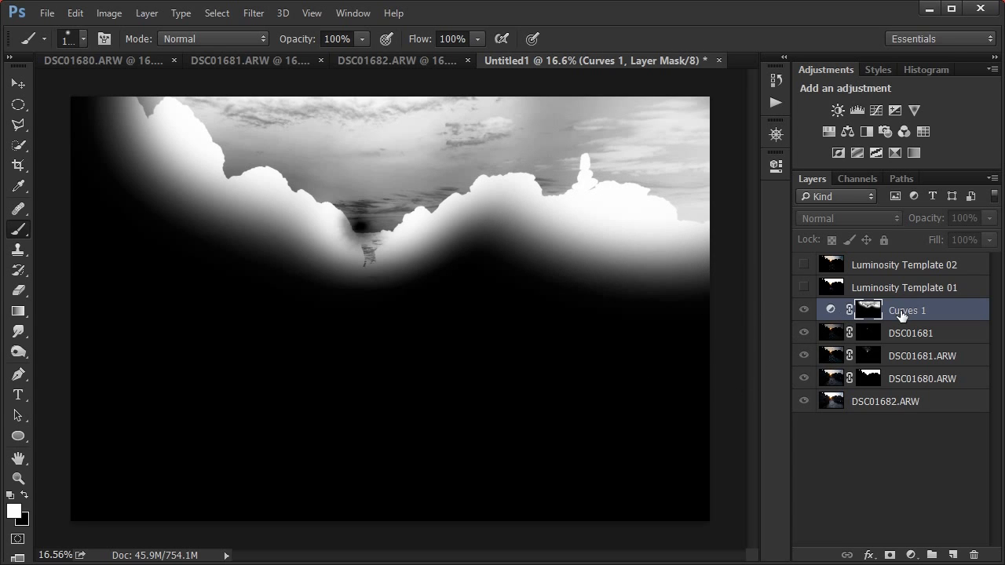
alt+click(872, 312)
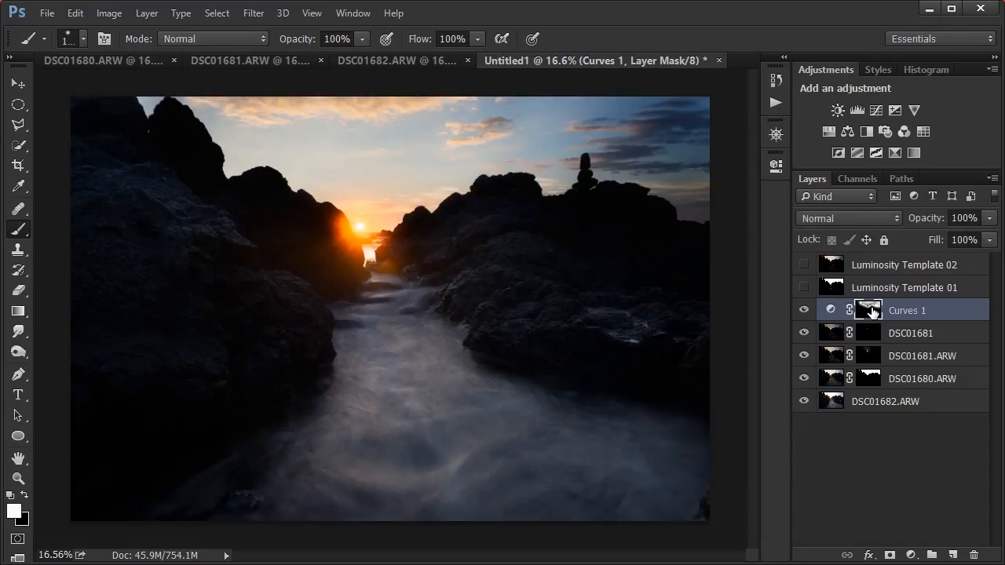
- Delete the existing luminance mask channels with the Start Deleting action
click(775, 102)
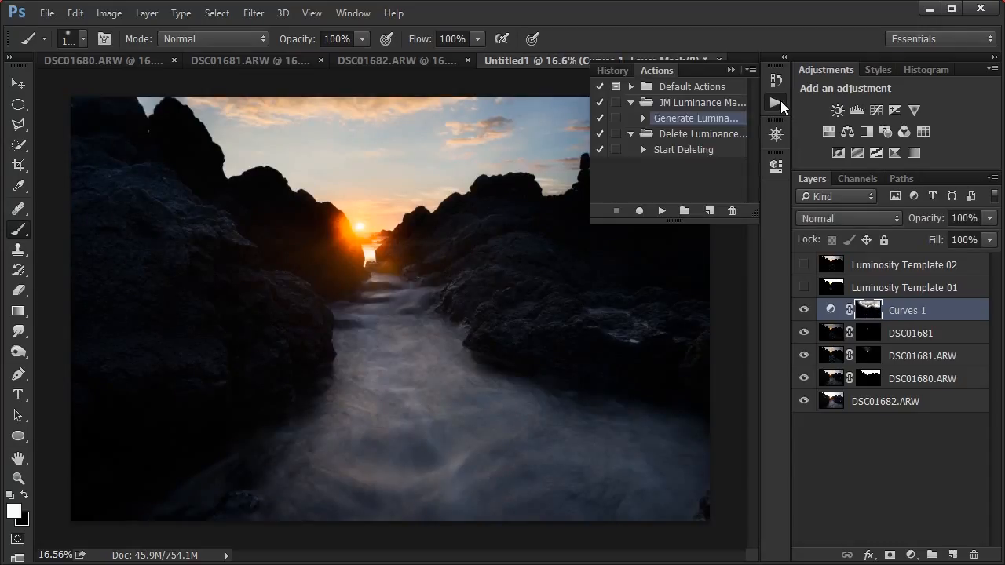
click(695, 149)
click(659, 211)
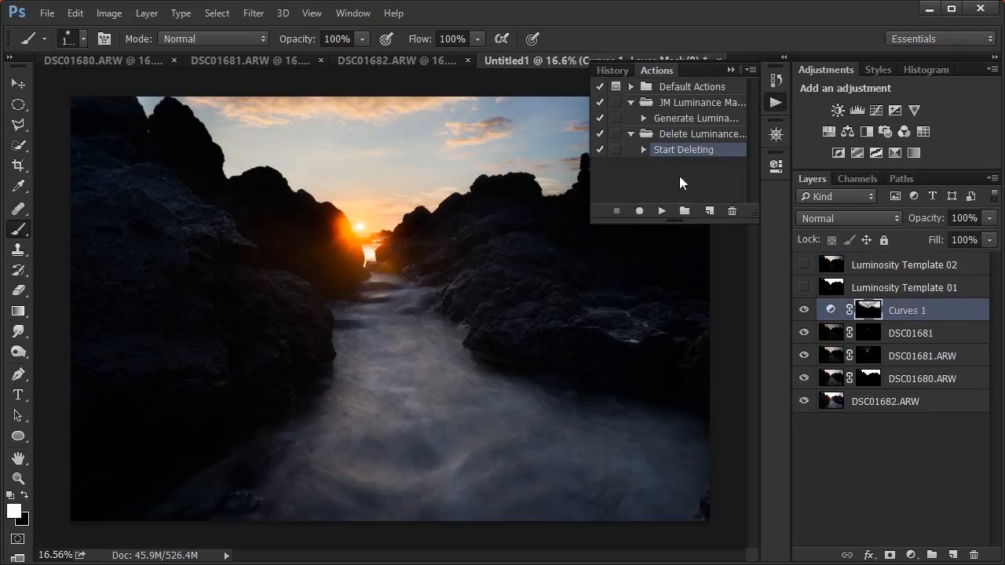
- Generate luminance mask channels from the shown Luminosity Template 01 layer with the JM Luminance action, and hide that layer again
click(901, 288)
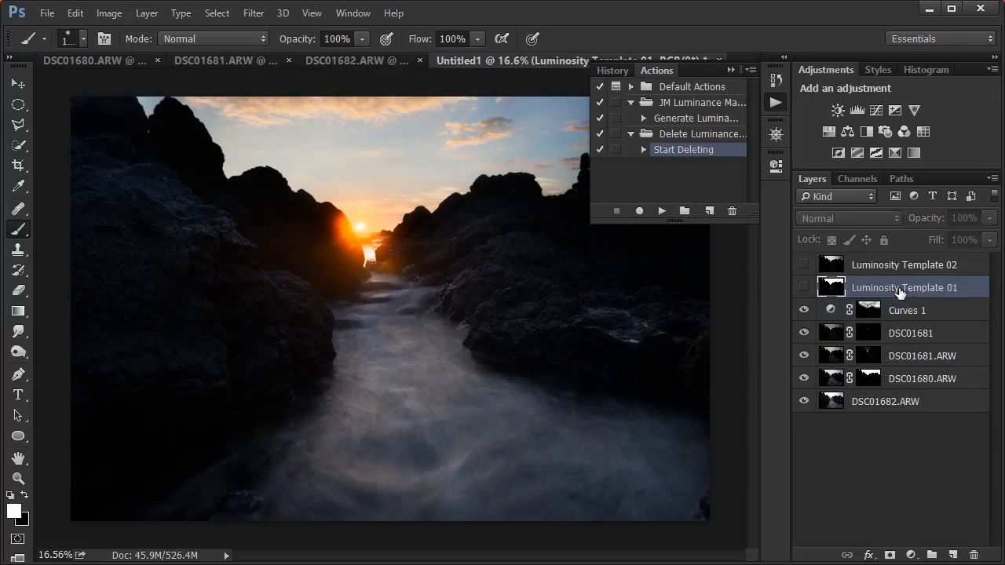
click(804, 287)
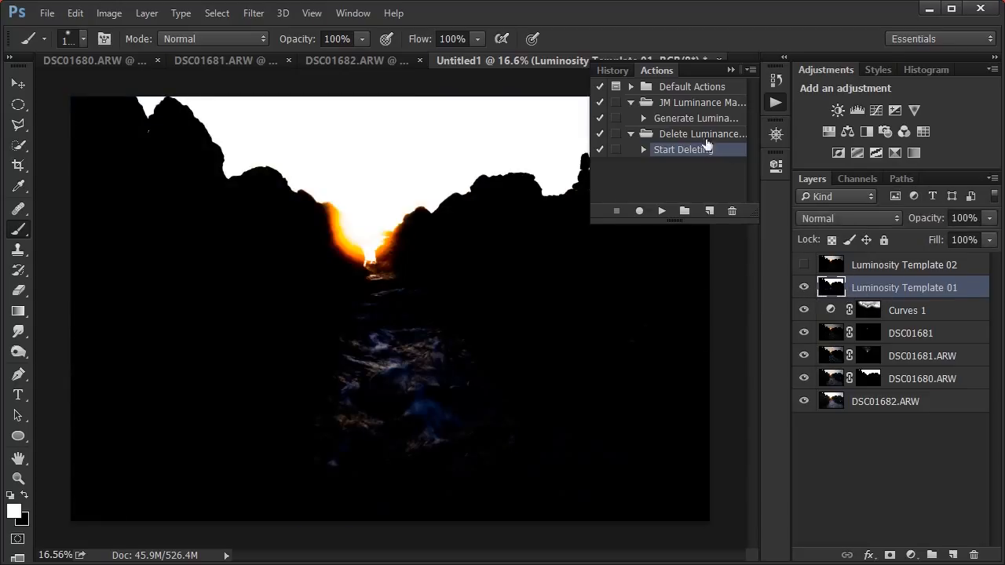
click(694, 119)
click(658, 211)
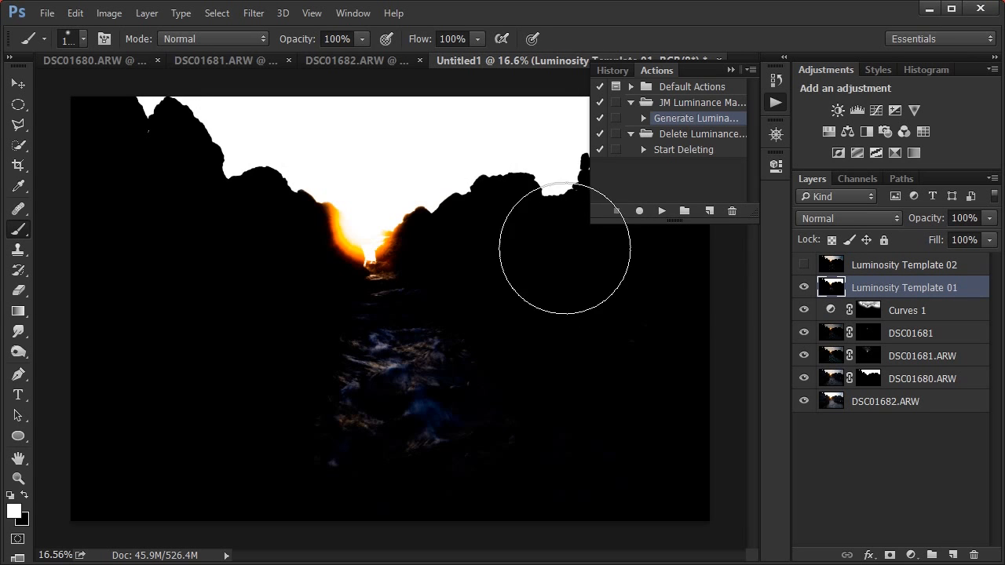
click(729, 70)
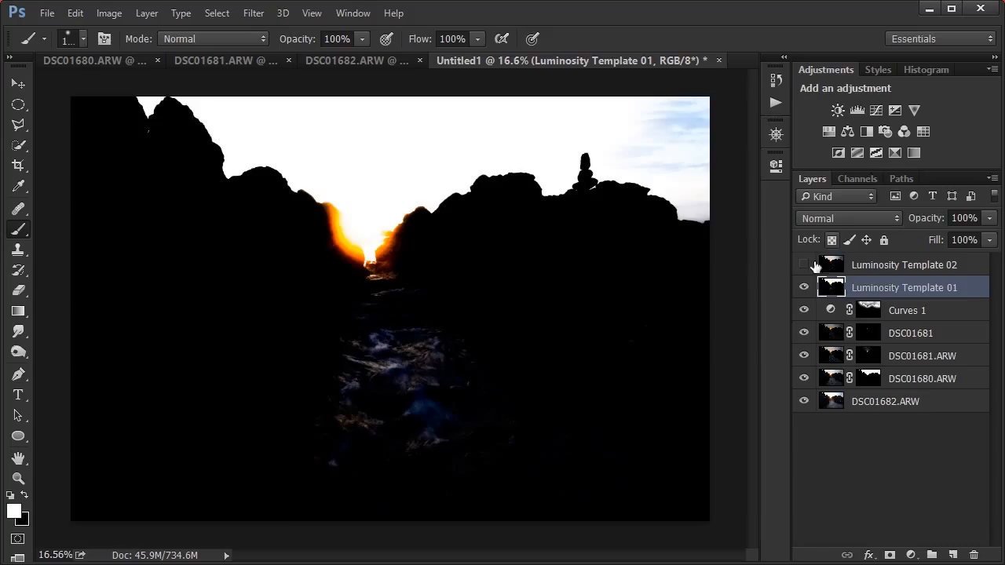
click(803, 287)
- Load the new Brights 1 channel made from Luminosity Template 01 as a selection and invert the selection to cover the rocks
click(844, 175)
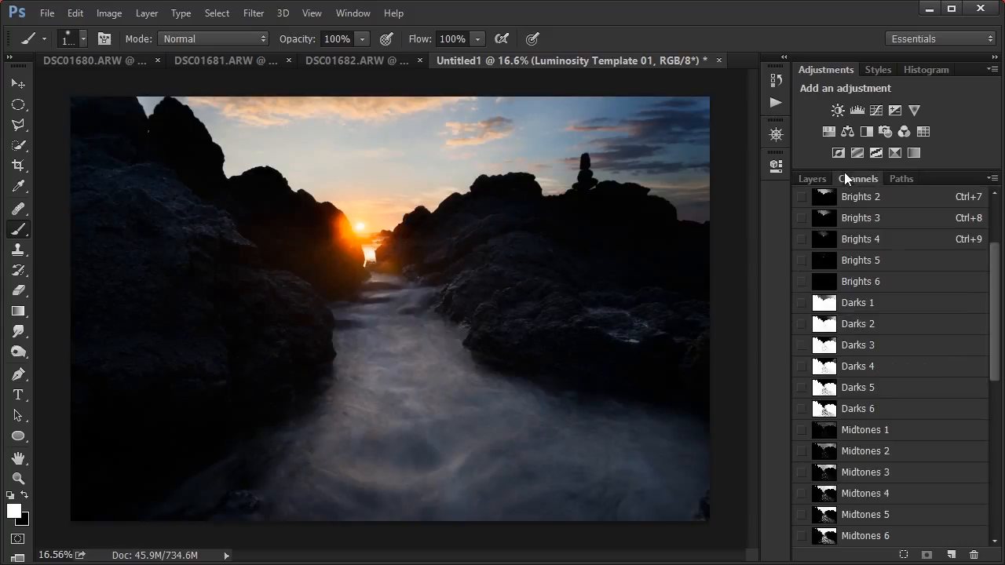
scroll(875, 374, down, 4)
click(870, 348)
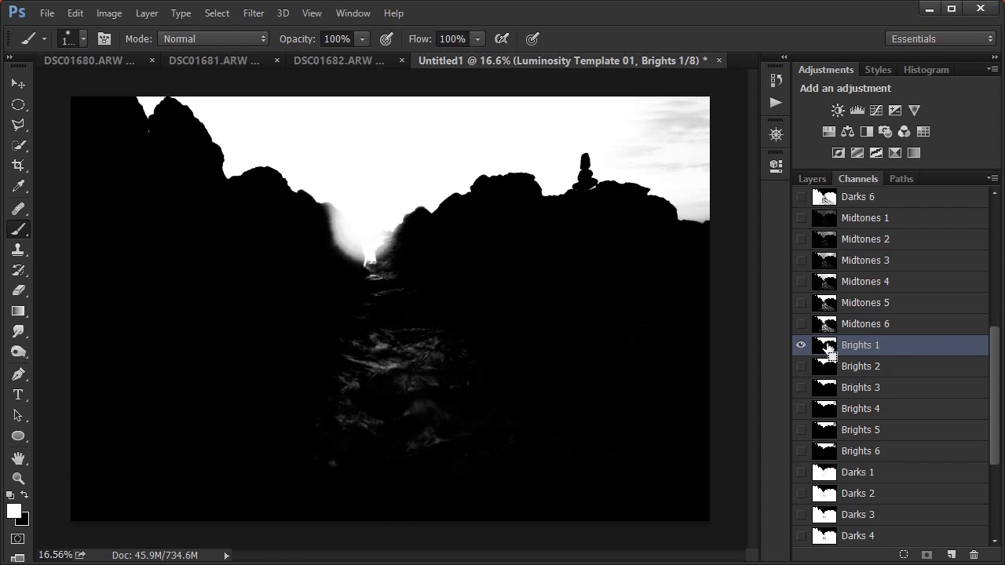
ctrl+click(828, 346)
key(ctrl+shift+i)
click(812, 178)
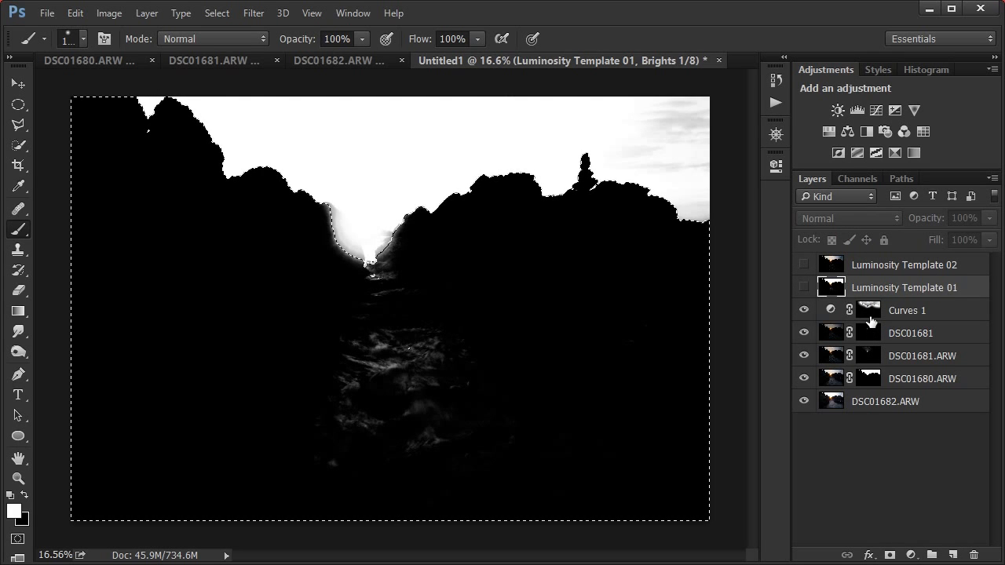
- Paint black over the rocks on the isolated Curves 1 mask through the inverted Brights 1 selection, and deselect
click(871, 320)
alt+click(867, 314)
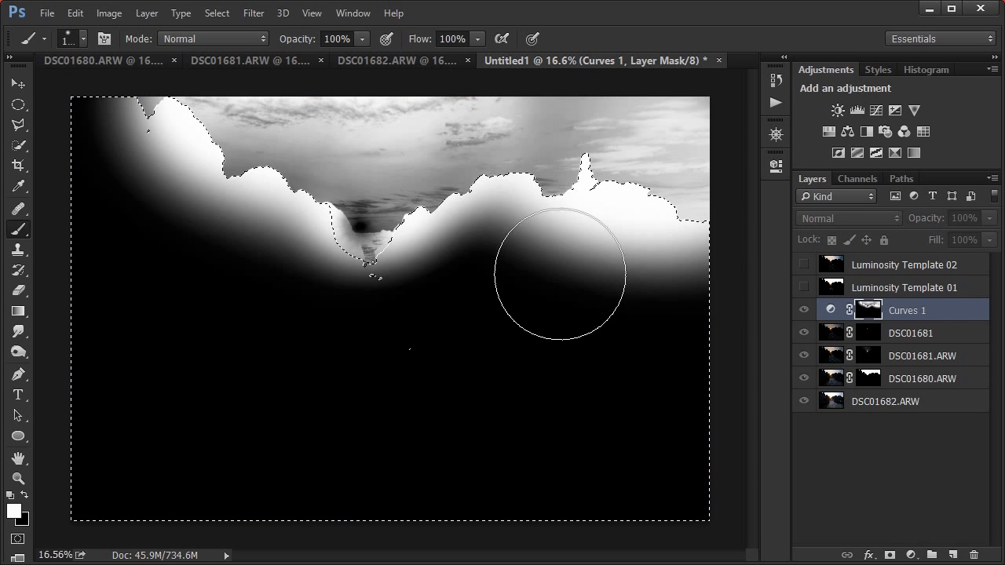
key(x)
mouse_move(533, 246)
mouse_down()
mouse_move(672, 295)
mouse_move(589, 232)
mouse_move(709, 257)
mouse_move(570, 185)
mouse_move(598, 276)
mouse_move(578, 190)
mouse_move(454, 276)
mouse_move(384, 241)
mouse_move(296, 269)
mouse_move(308, 253)
mouse_move(272, 213)
mouse_move(123, 109)
mouse_move(180, 190)
mouse_up()
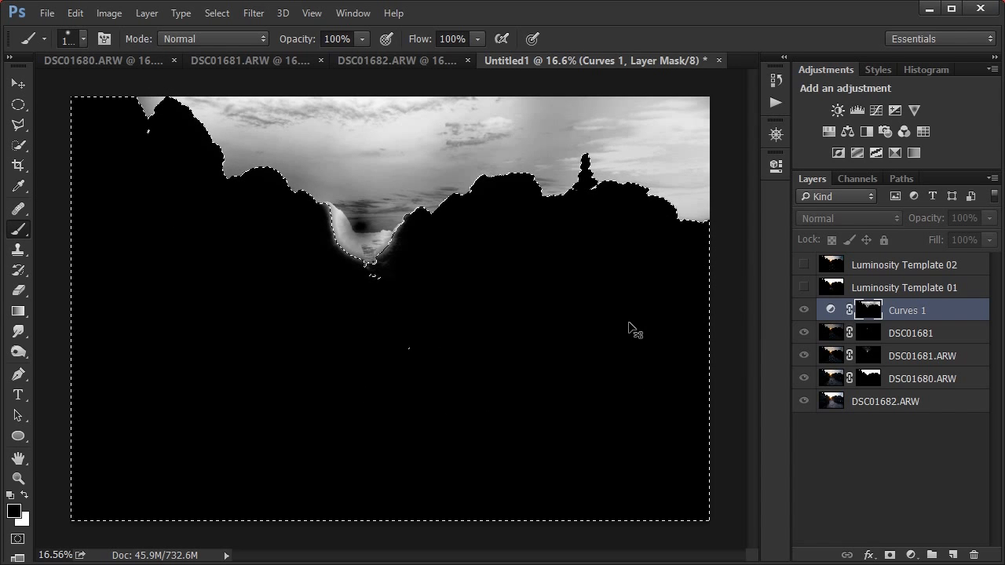
key(ctrl+h)
key(ctrl+d)
- Reduce the brush to 250 and paint black over the remaining light areas of the rocks and water below the sun on the mask
scroll(314, 255, up, 5)
scroll(319, 249, up, 2)
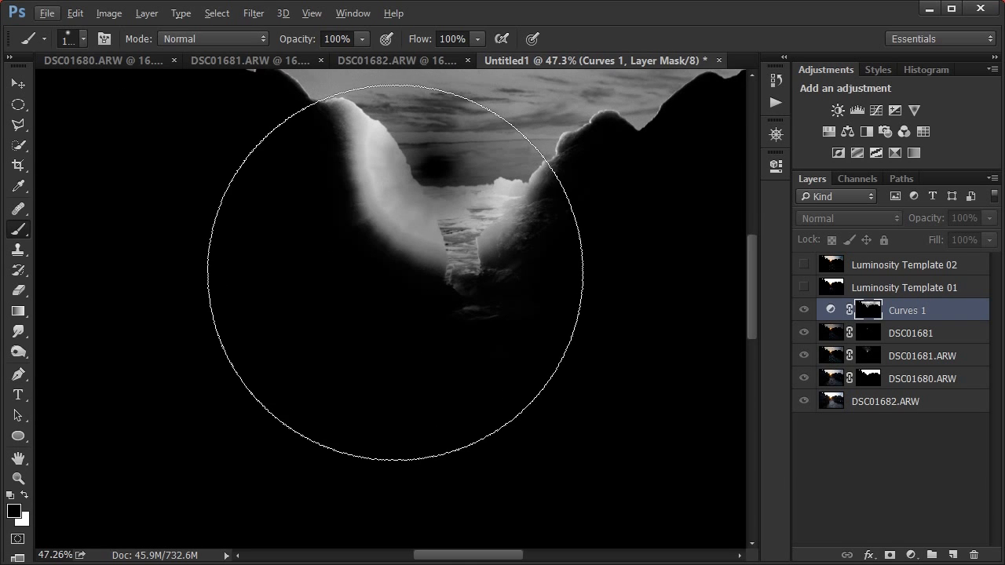
key(bracketleft)
key(bracketleft)
key(bracketleft)
key(bracketleft)
key(bracketleft)
key(bracketleft)
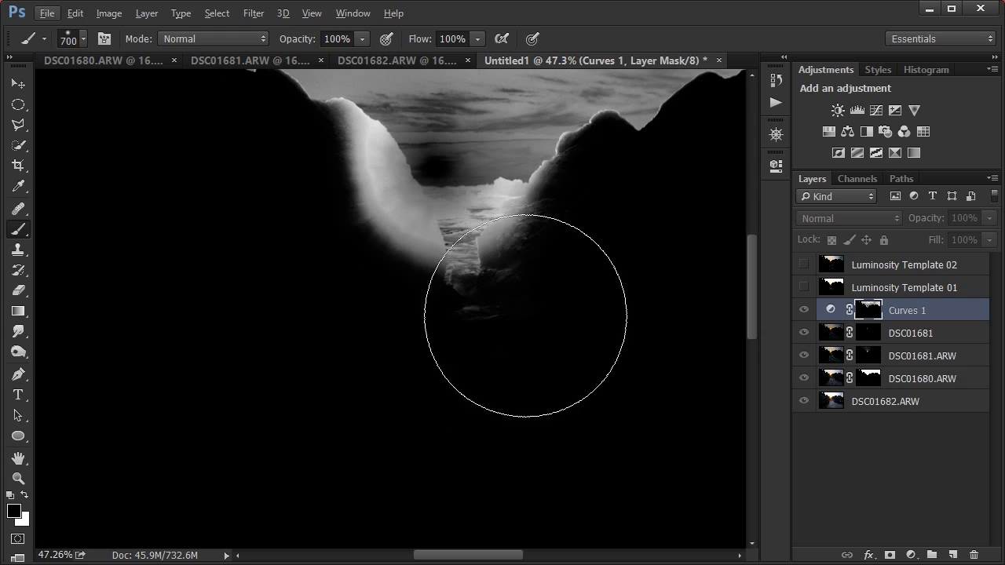
key(bracketleft)
key(bracketleft)
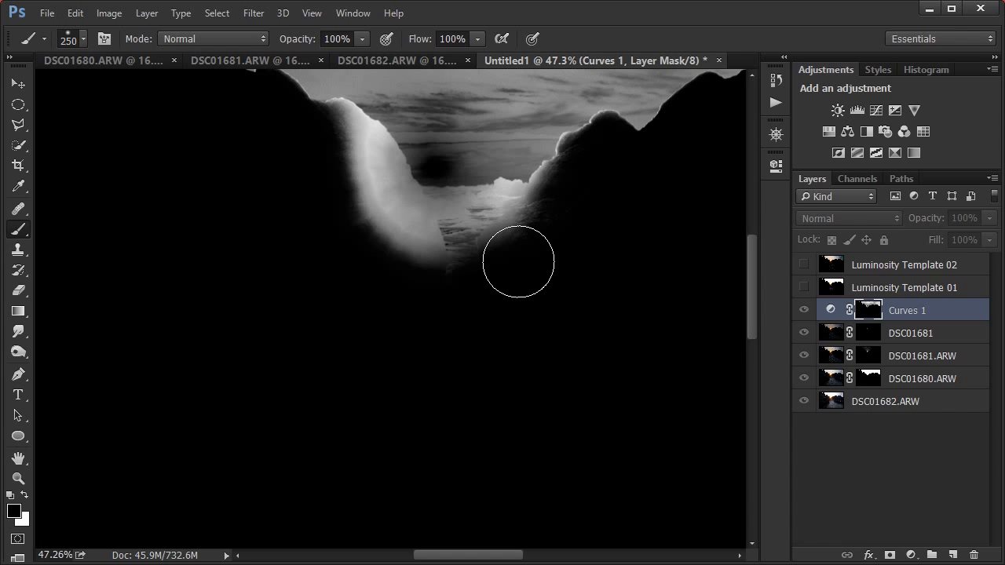
mouse_move(520, 269)
mouse_down()
mouse_move(480, 267)
mouse_move(550, 238)
mouse_move(497, 271)
mouse_move(525, 232)
mouse_move(526, 267)
mouse_up()
mouse_move(458, 267)
mouse_down()
mouse_move(392, 248)
mouse_move(377, 227)
mouse_move(371, 236)
mouse_move(337, 163)
mouse_up()
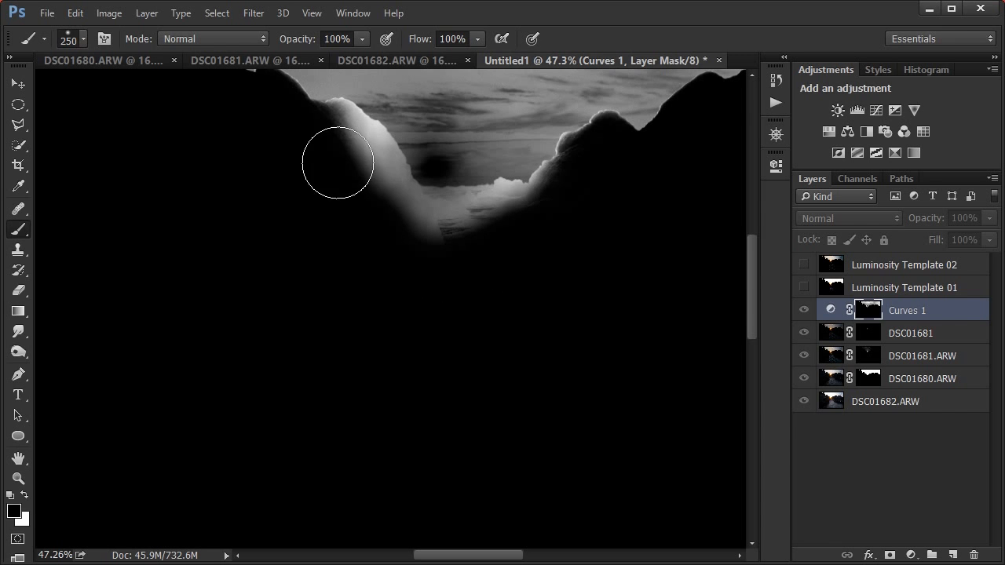
- Check the Curves 1 effect around the sun with the layer off and on, and inspect the cleaned mask along the rock edges
alt+click(860, 314)
click(803, 311)
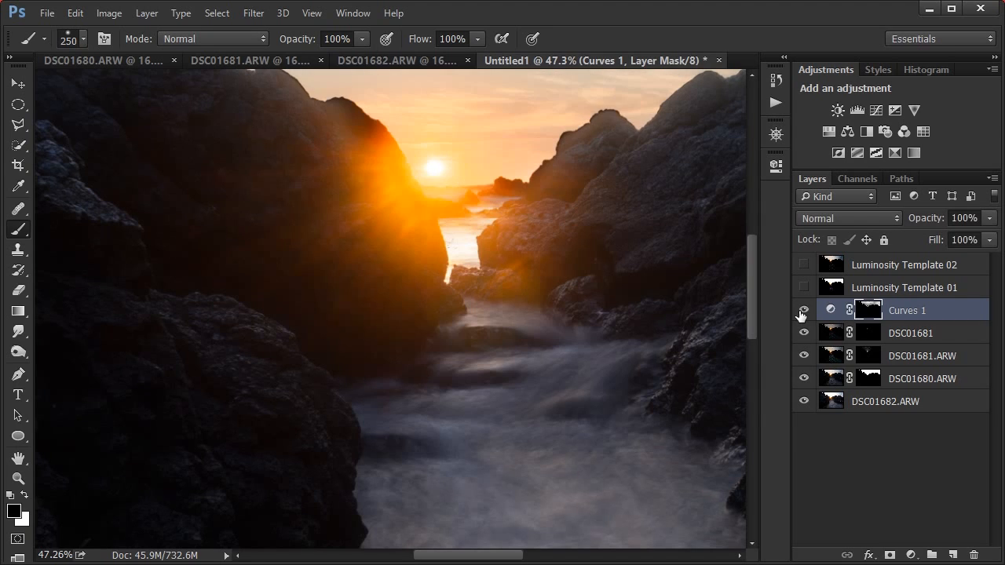
alt+click(802, 310)
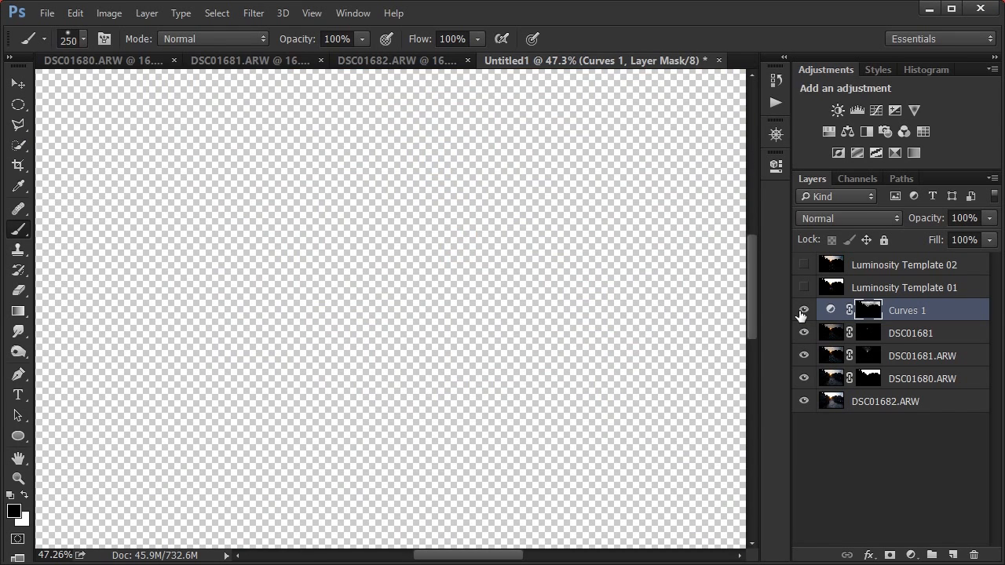
alt+click(802, 311)
alt+click(860, 318)
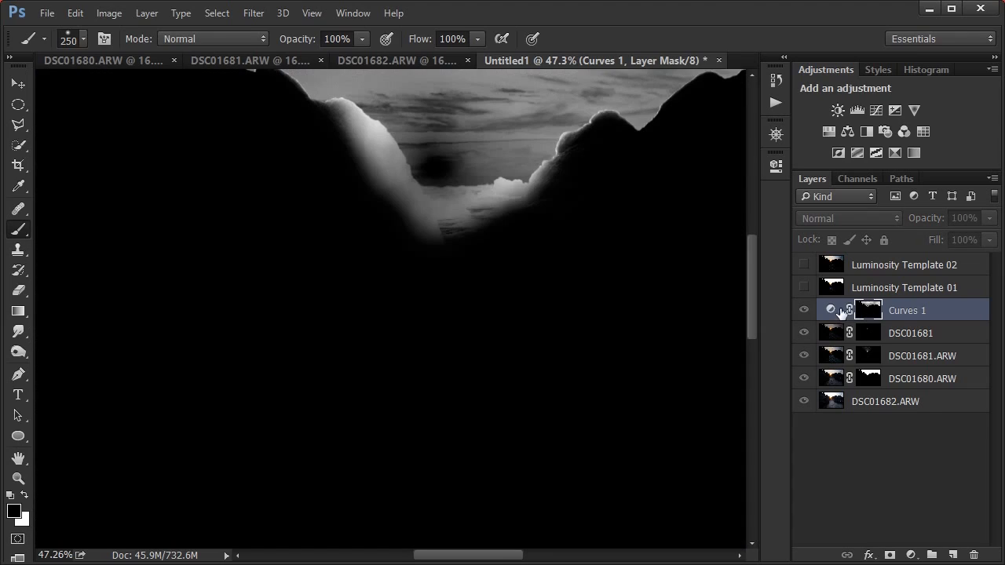
drag(582, 279, 606, 411)
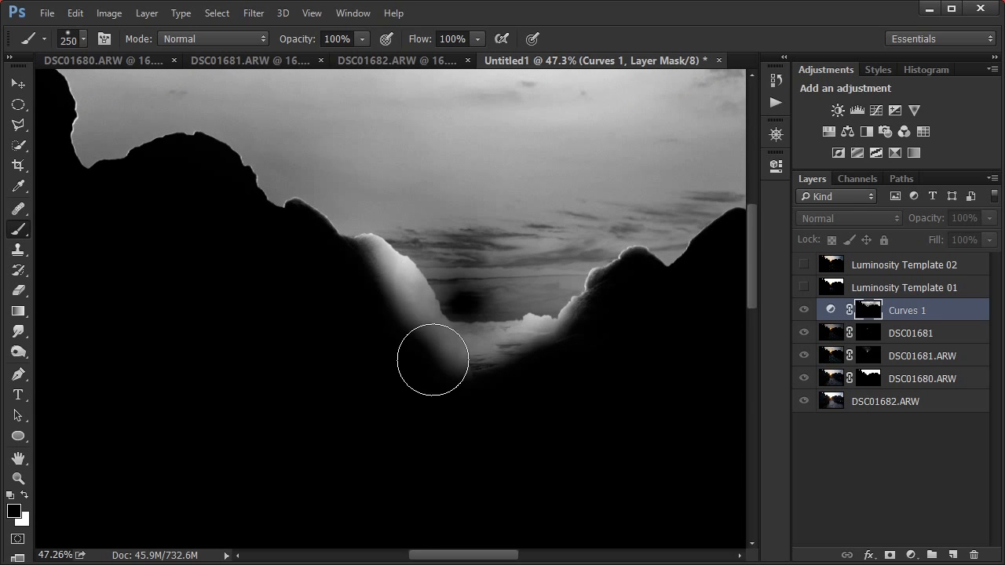
- Compare the Brights 1 to Brights 6 channels from Luminosity Template 01, load Brights 6 as a selection, and target the Curves 1 mask
click(854, 178)
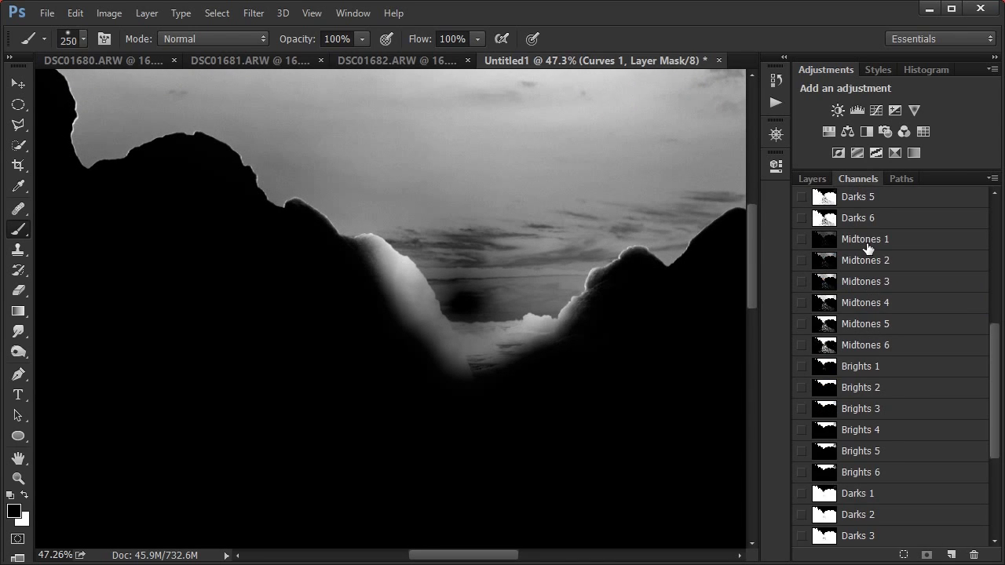
scroll(863, 251, up, 2)
scroll(867, 330, down, 3)
click(863, 349)
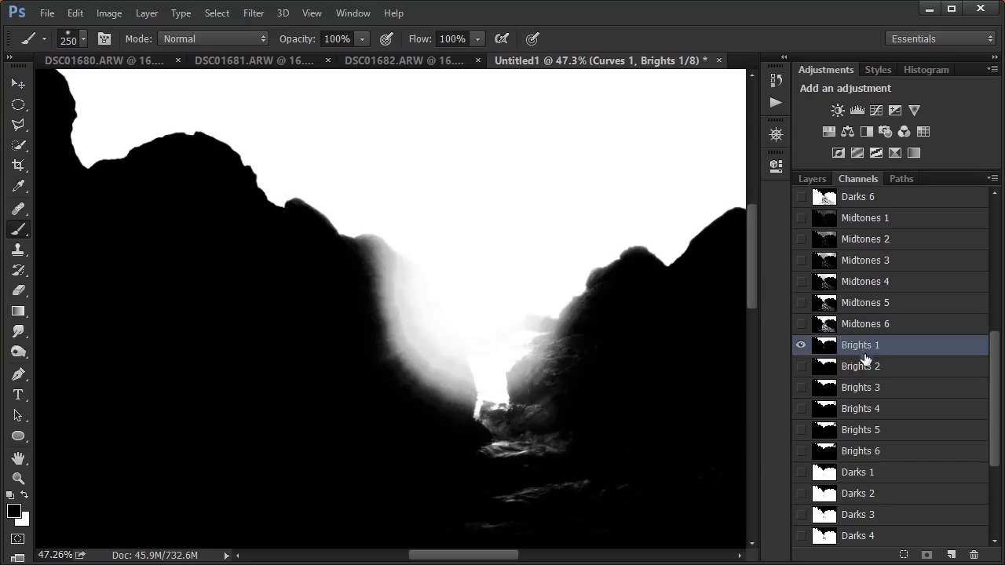
click(866, 367)
click(867, 393)
click(864, 409)
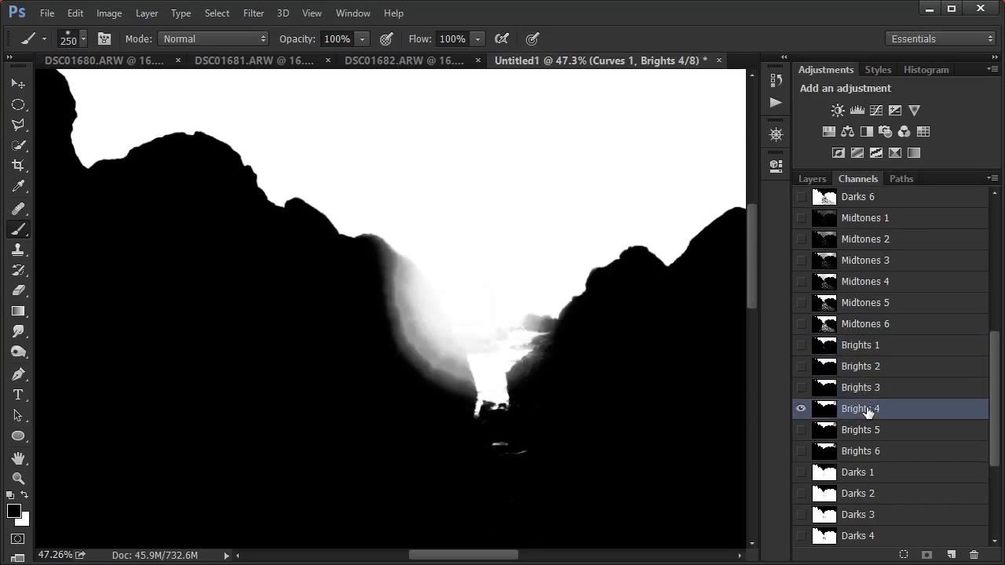
click(866, 432)
click(866, 454)
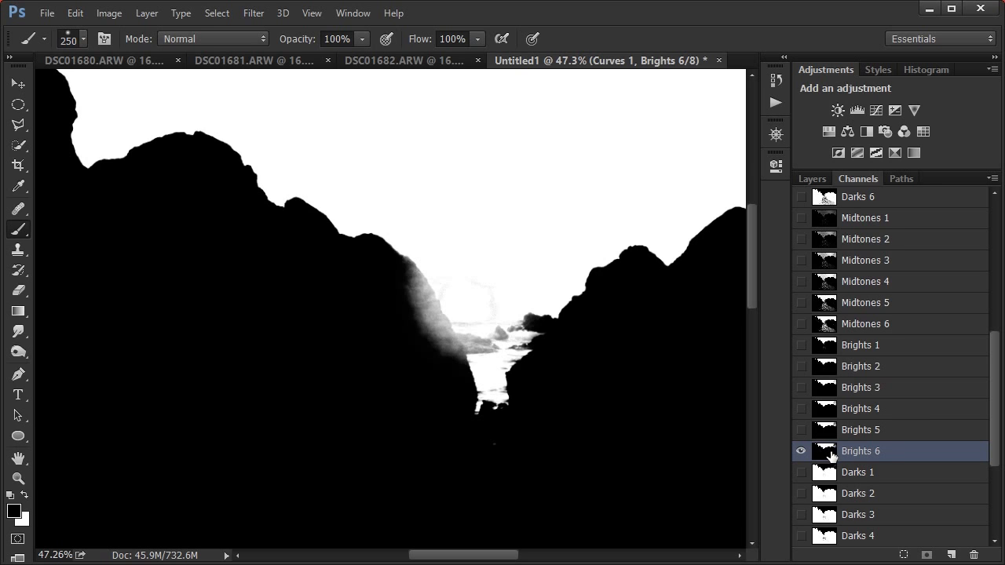
ctrl+click(832, 459)
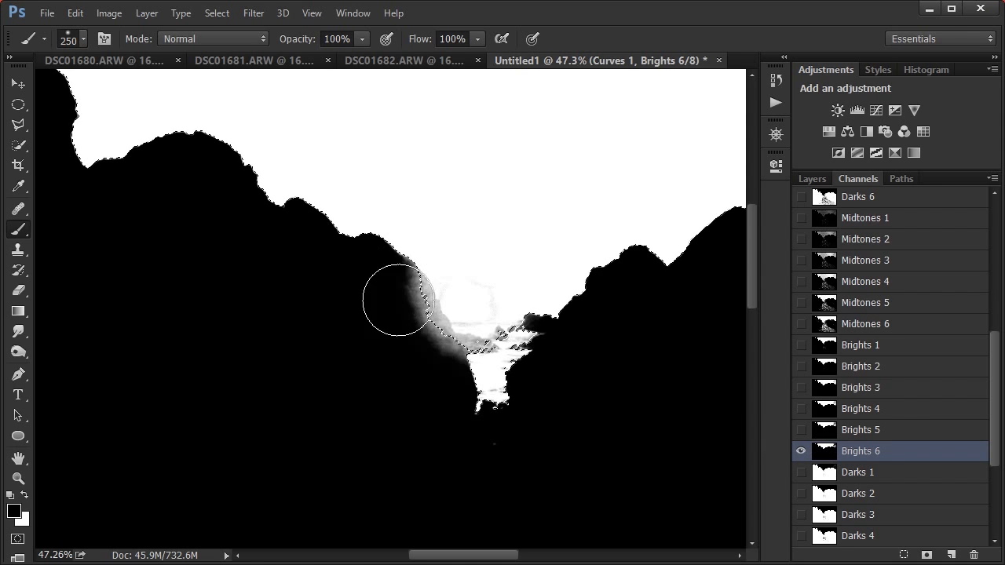
click(808, 178)
click(868, 313)
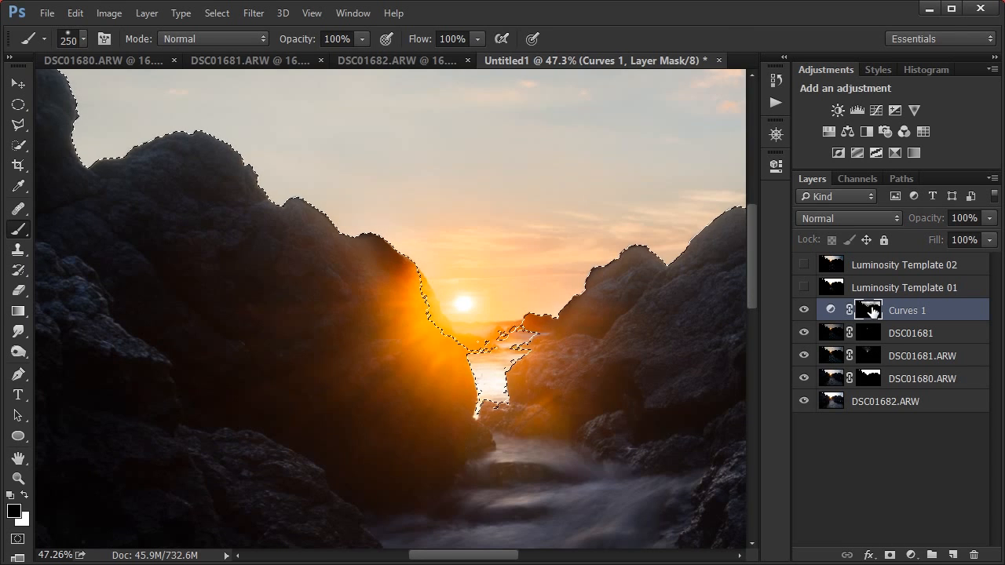
- Paint black over the light rock edges around the sun on the isolated Curves 1 mask through the Brights 6 selection, and return to the image
alt+click(867, 310)
mouse_move(390, 285)
mouse_down()
mouse_move(404, 341)
mouse_move(359, 259)
mouse_move(375, 285)
mouse_move(428, 243)
mouse_move(634, 292)
mouse_up()
key(ctrl+z)
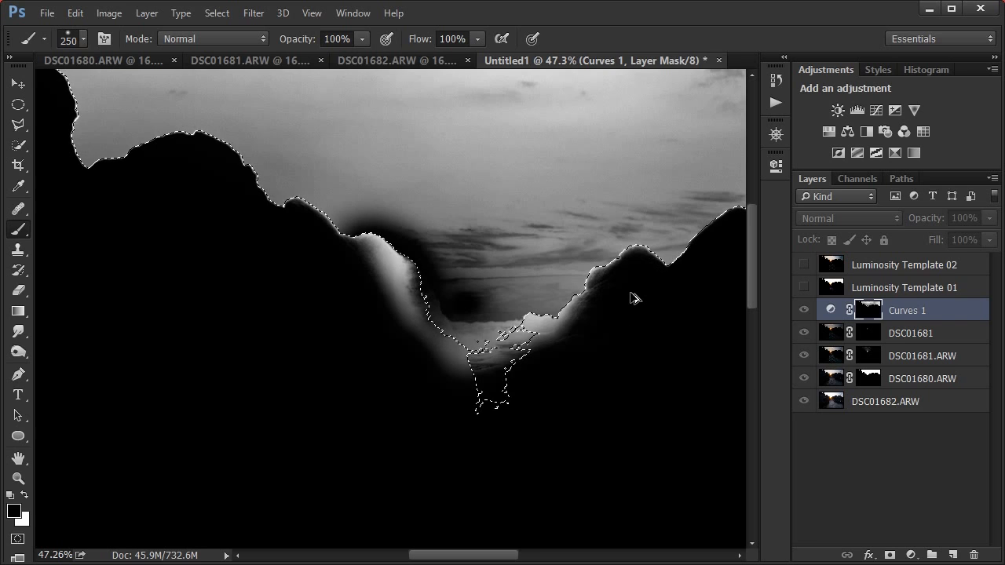
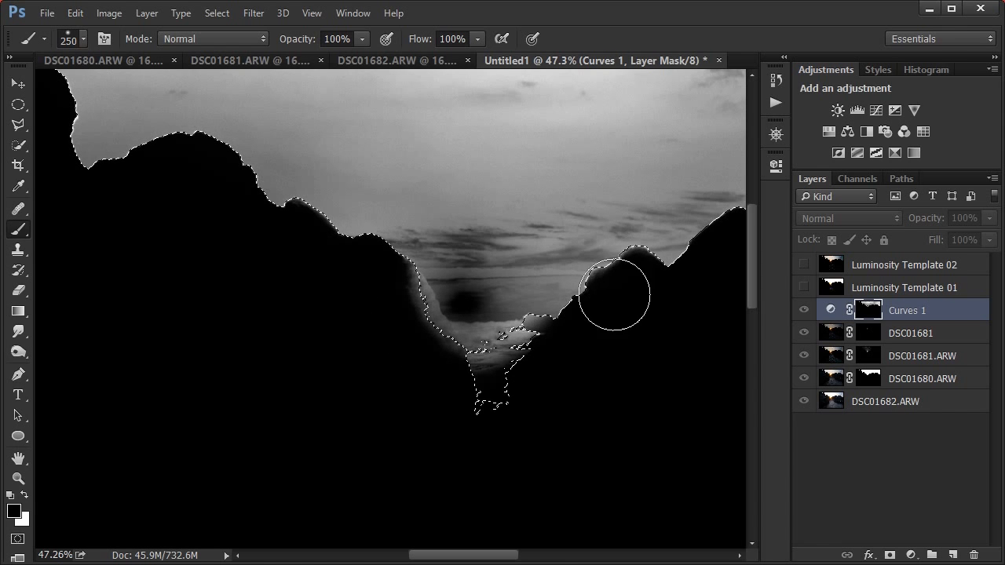
key(ctrl+2)
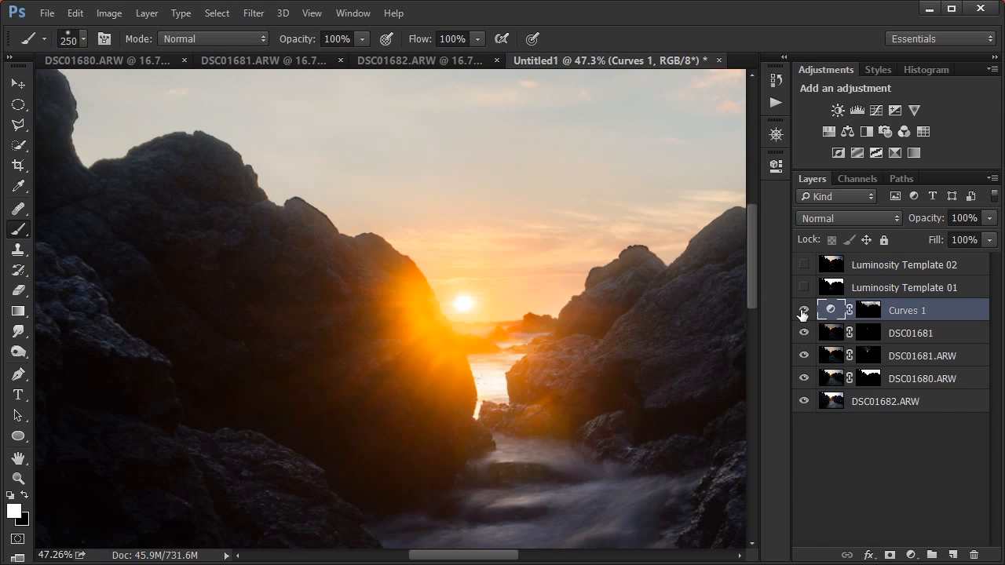
- Compare the image with the Curves 1 layer off and on, both around the sun and across the whole frame
click(803, 311)
click(803, 311)
scroll(560, 362, down, 2)
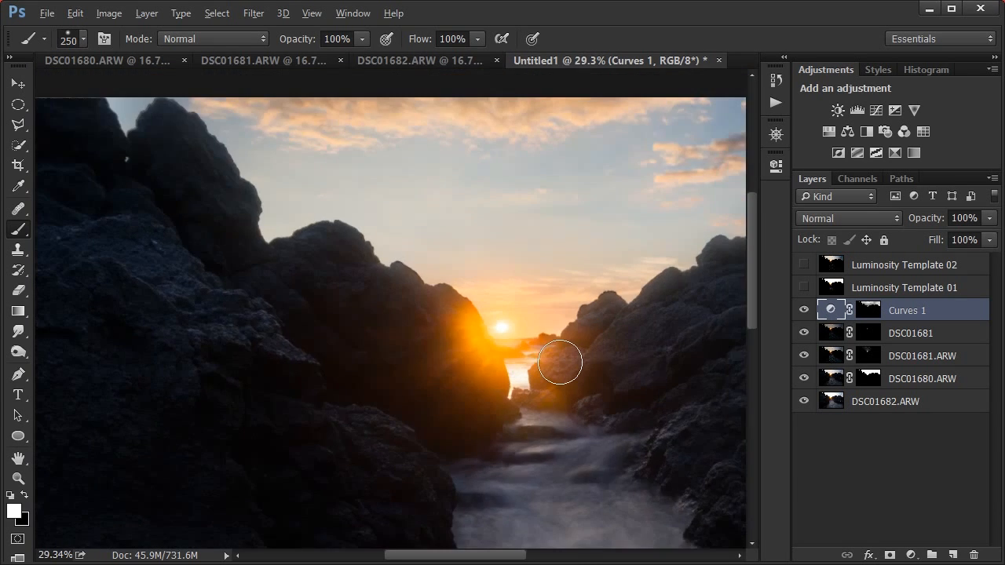
scroll(559, 362, down, 3)
click(804, 312)
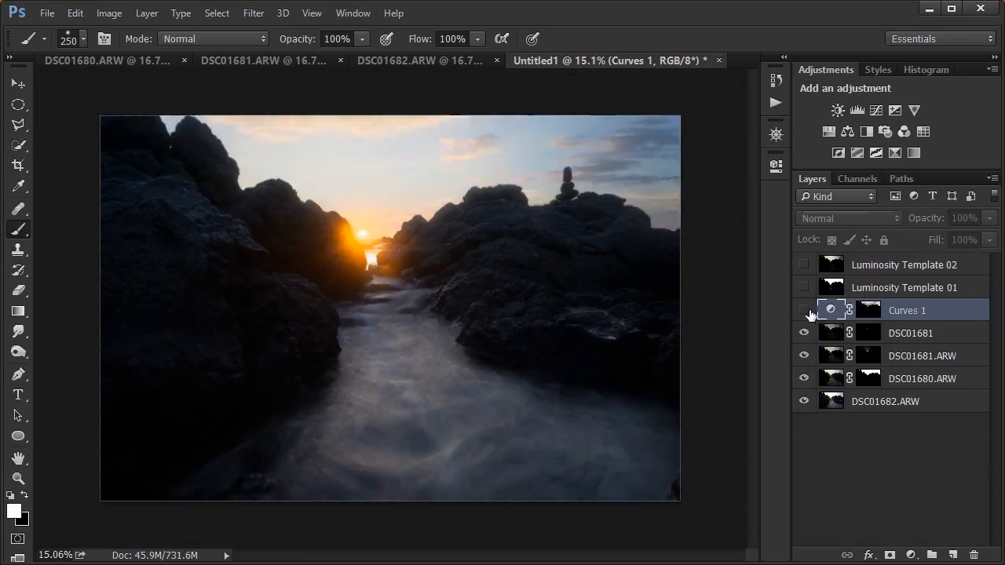
click(803, 311)
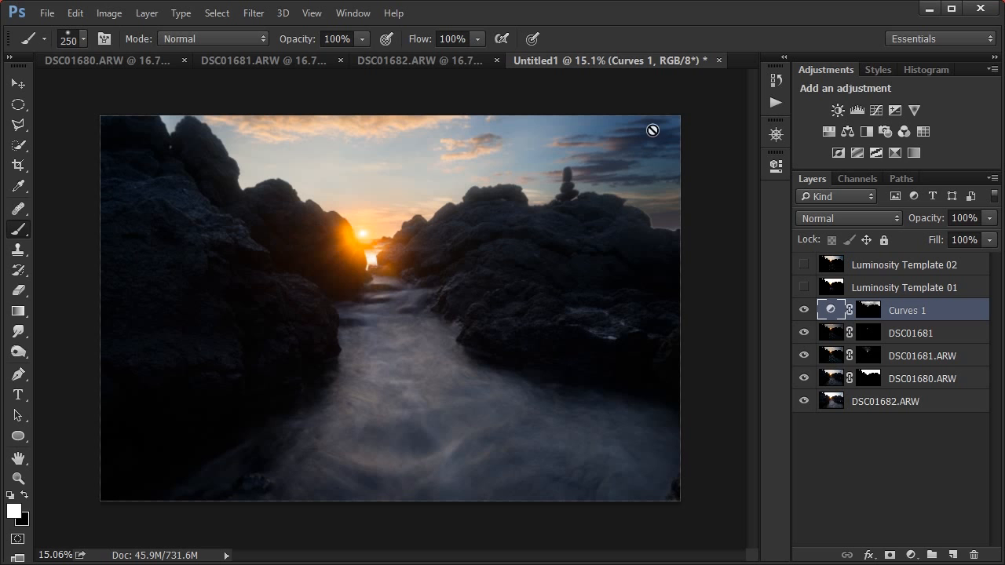
- Paint black at 20% opacity with an 800 brush over the sky around the stacked stones on the isolated Curves 1 mask
drag(647, 141, 555, 259)
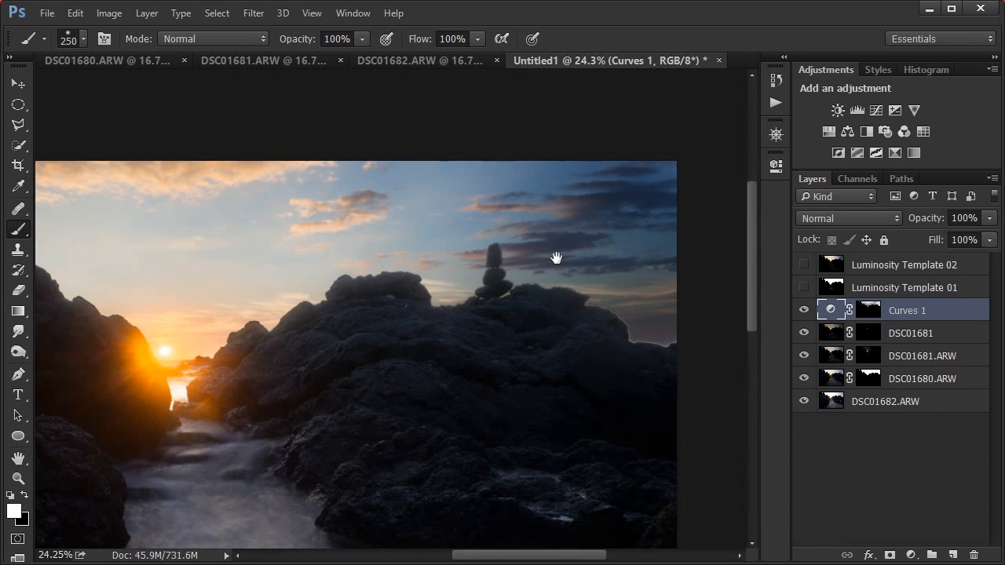
drag(659, 223, 673, 248)
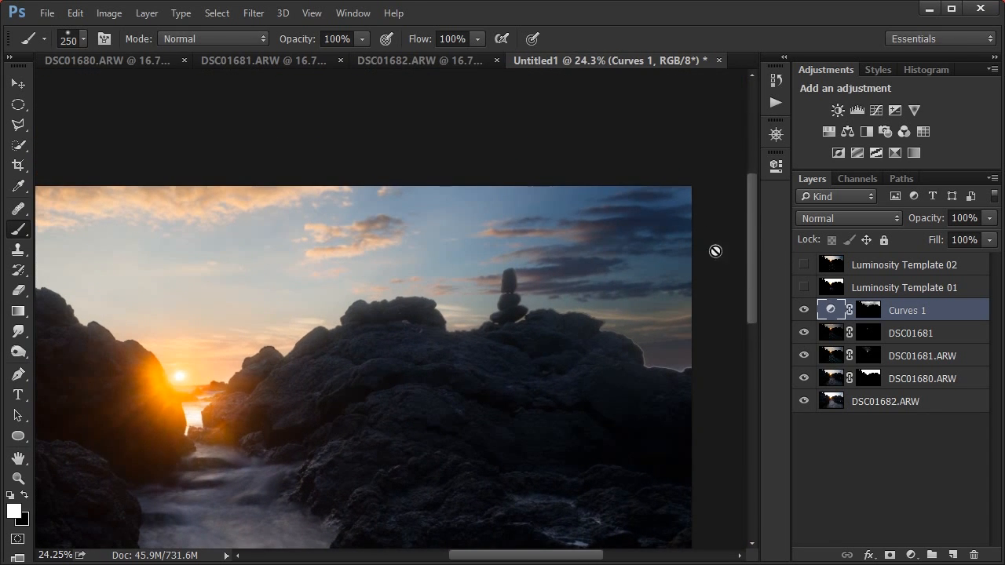
alt+click(870, 310)
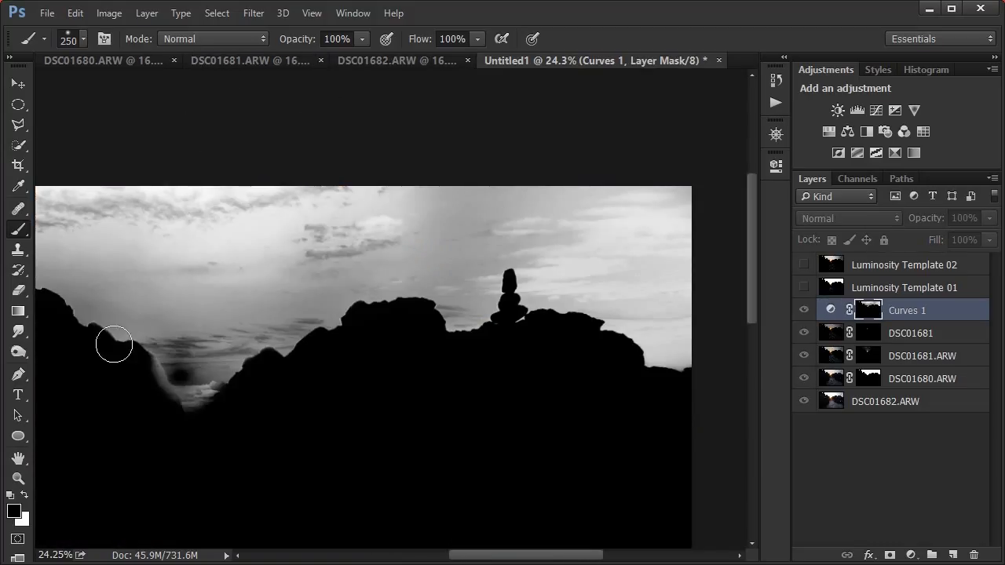
drag(303, 43, 242, 41)
key(Return)
key(bracketright)
key(bracketright)
key(bracketright)
key(bracketright)
key(bracketright)
key(bracketright)
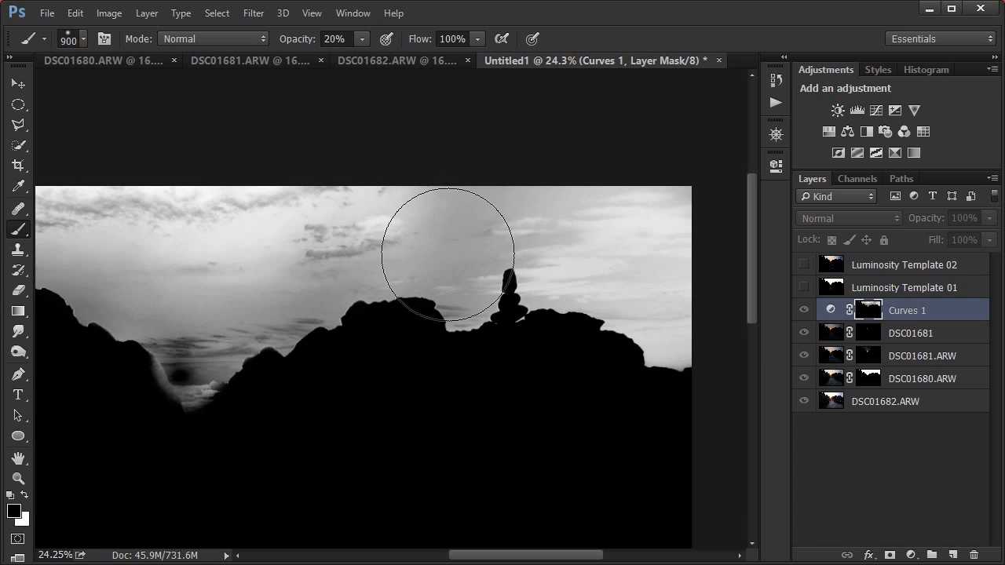
mouse_move(578, 274)
mouse_down()
mouse_move(582, 312)
mouse_move(619, 236)
mouse_move(663, 378)
mouse_move(656, 218)
mouse_move(663, 368)
mouse_move(616, 252)
mouse_move(587, 316)
mouse_move(507, 290)
mouse_move(512, 259)
mouse_move(563, 309)
mouse_up()
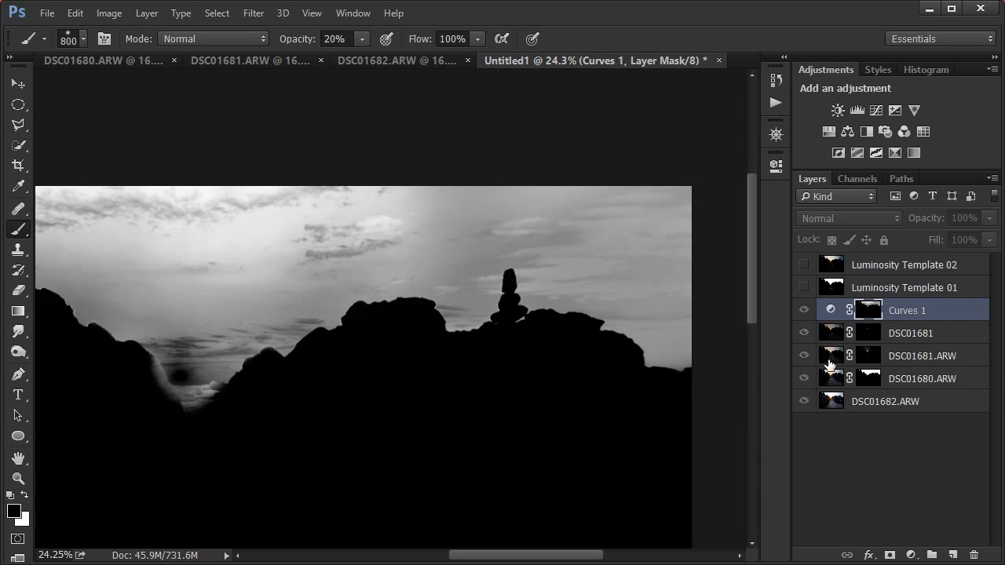
alt+click(867, 312)
- Check the softened Curves 1 effect in the sky with the layer off and on, and view the whole image
click(804, 310)
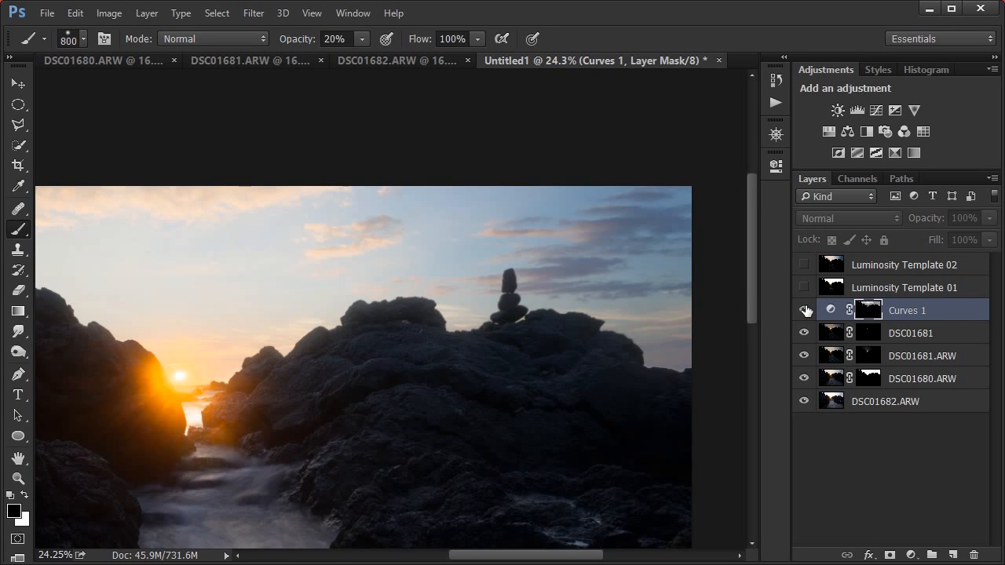
click(804, 310)
key(ctrl+0)
key(alt)
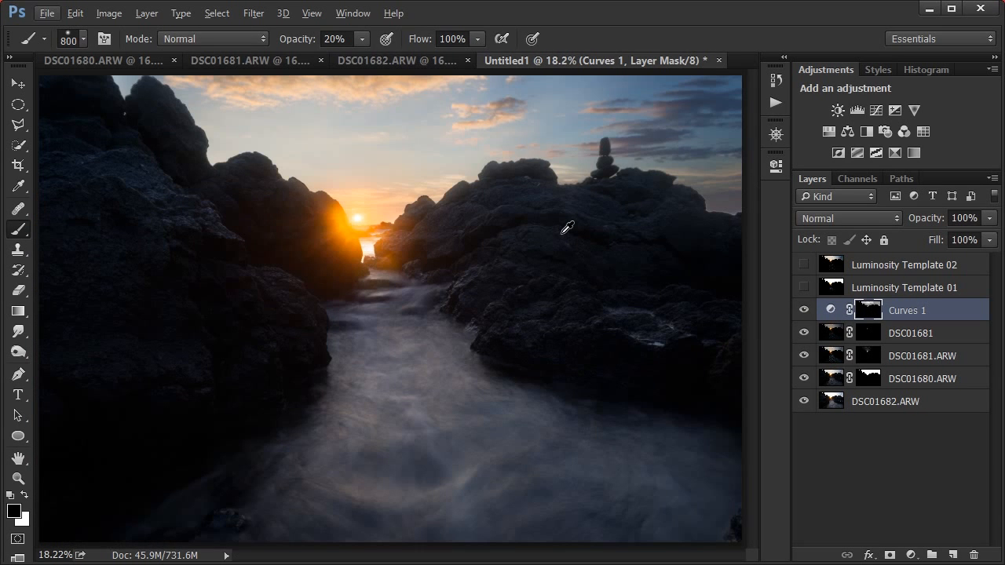
- Inspect the rock edges at 100% around the stacked stones and along the ridge to the image edge, and around the sun
key(ctrl+alt+0)
drag(531, 215, 161, 347)
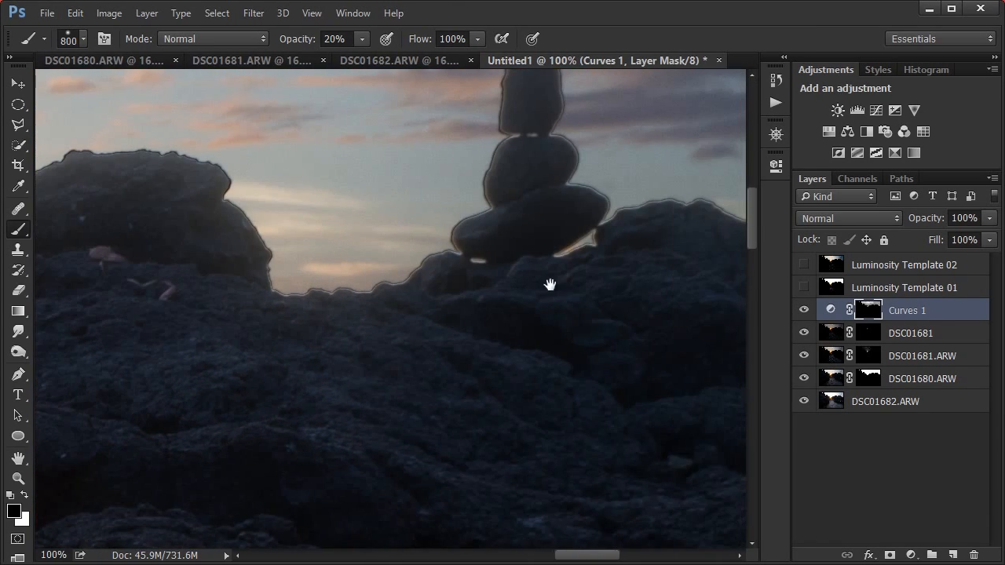
drag(550, 282, 251, 412)
drag(530, 410, 332, 329)
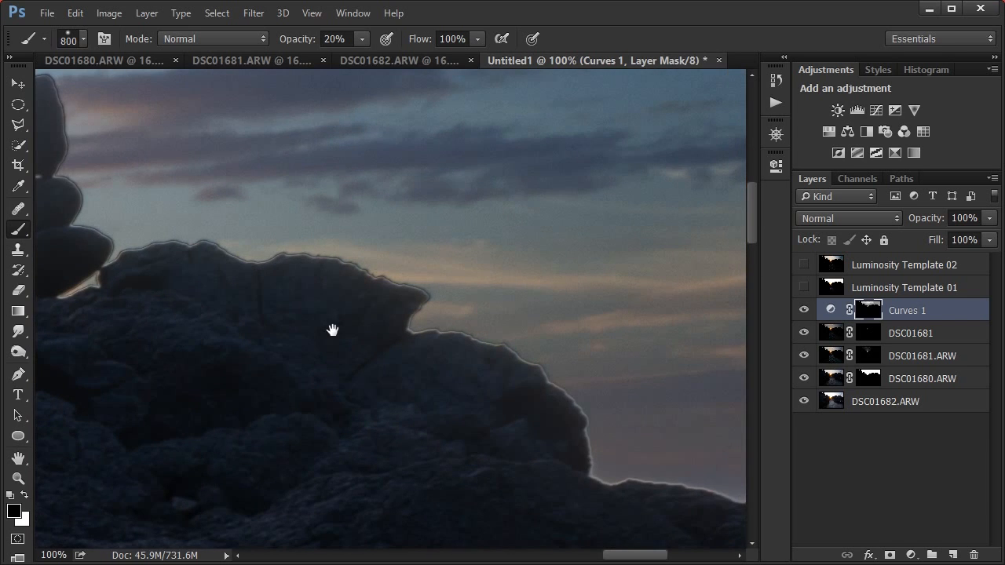
drag(458, 372, 416, 347)
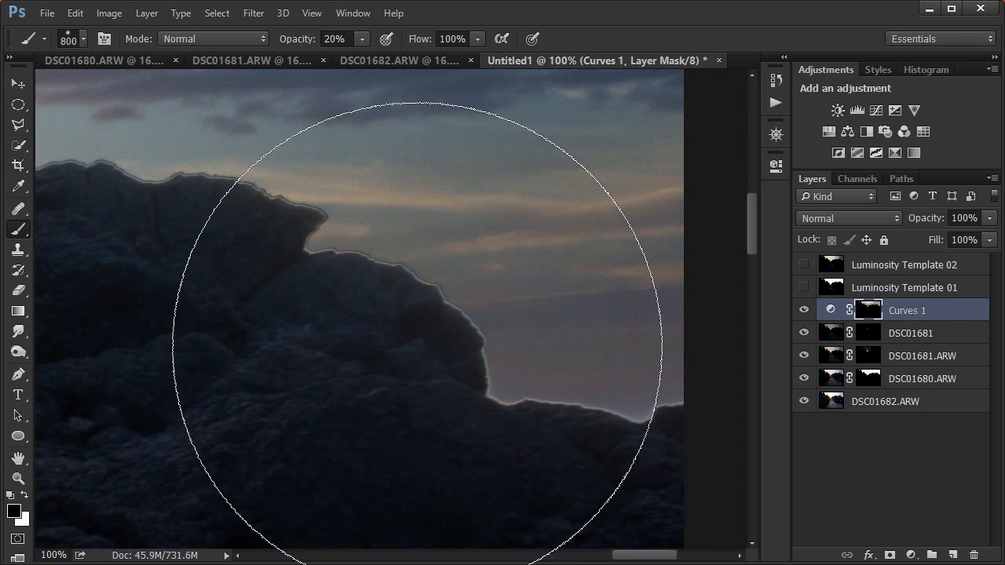
scroll(554, 269, down, 7)
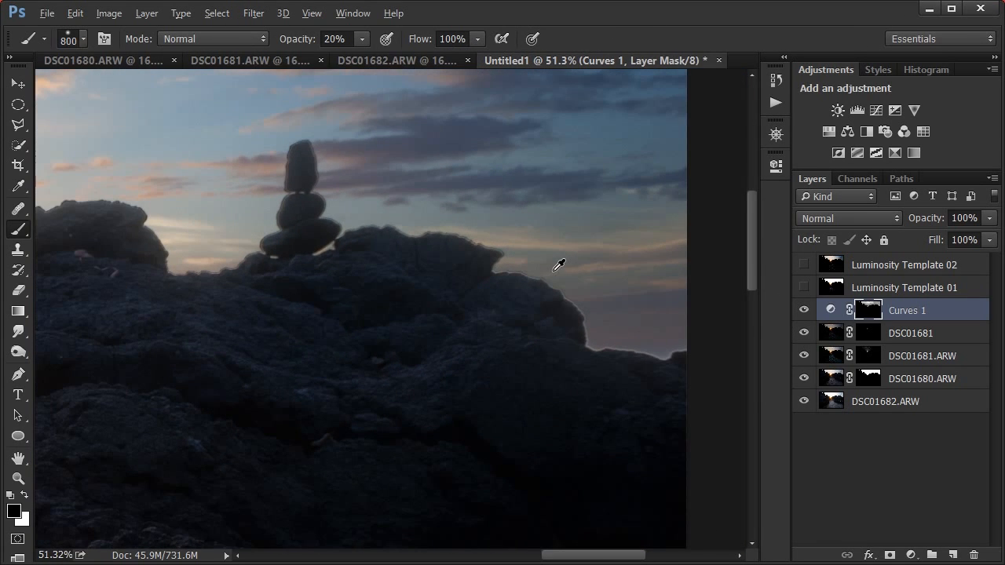
drag(444, 262, 460, 297)
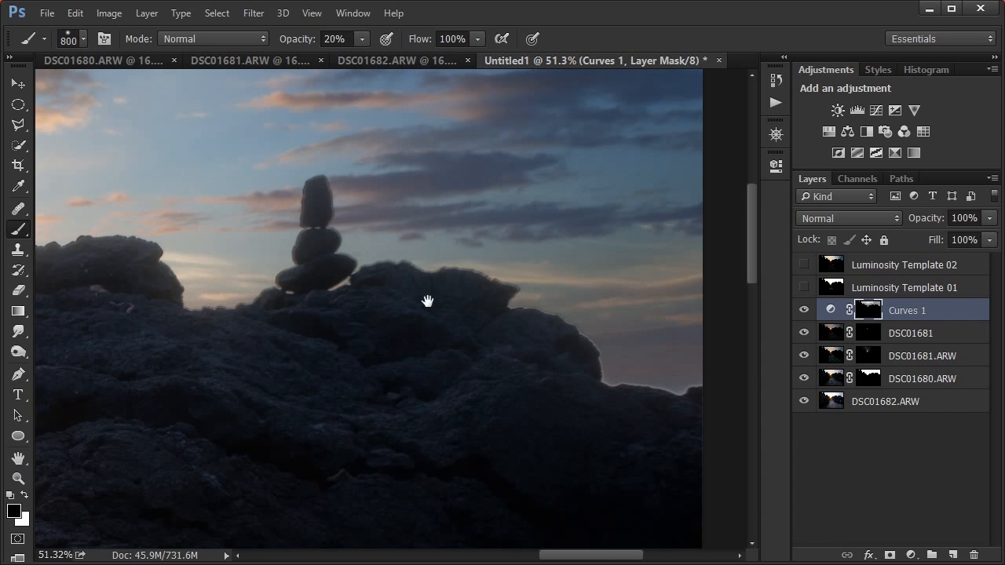
mouse_move(428, 298)
mouse_down()
mouse_move(532, 314)
mouse_move(452, 309)
mouse_up()
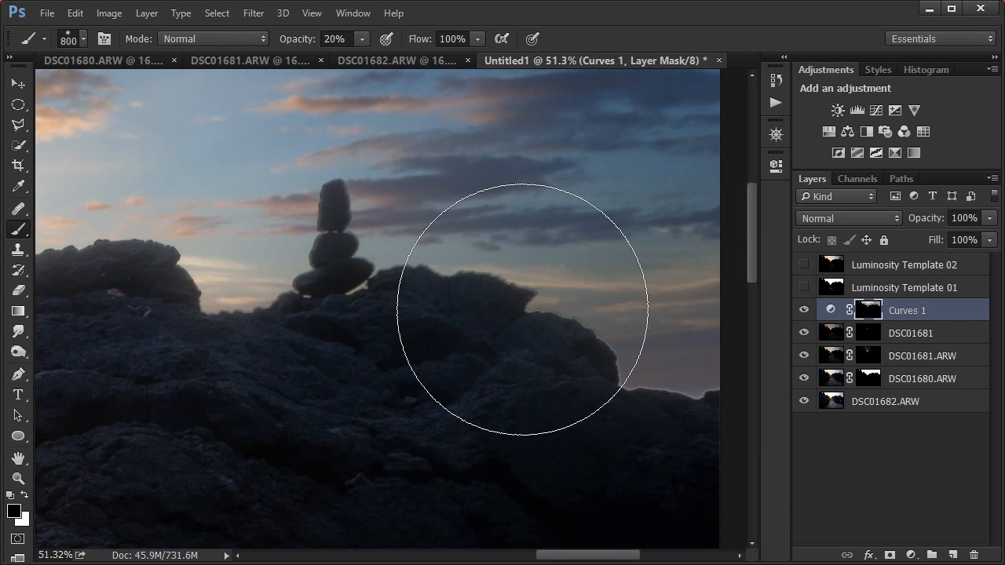
scroll(525, 311, up, 2)
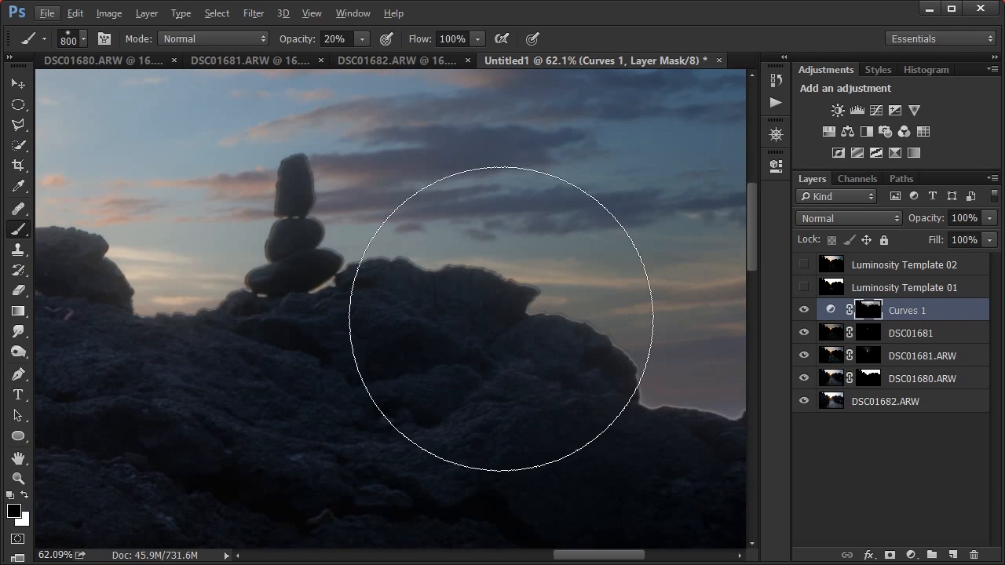
drag(378, 260, 410, 335)
drag(296, 321, 605, 327)
mouse_move(321, 389)
mouse_down()
mouse_move(478, 298)
mouse_move(601, 254)
mouse_up()
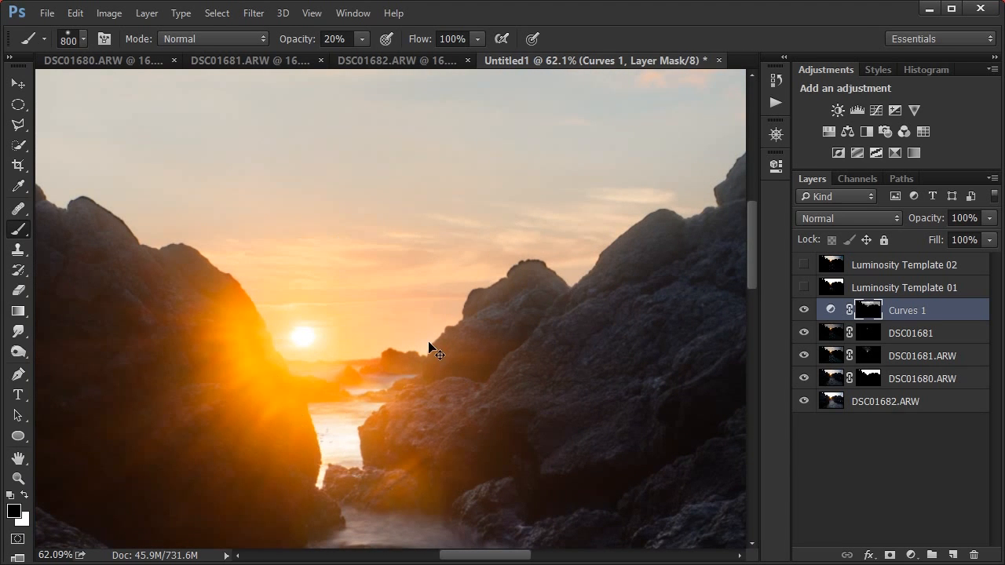
- Examine the bright sky above the sun across the whole image and up close
key(ctrl+0)
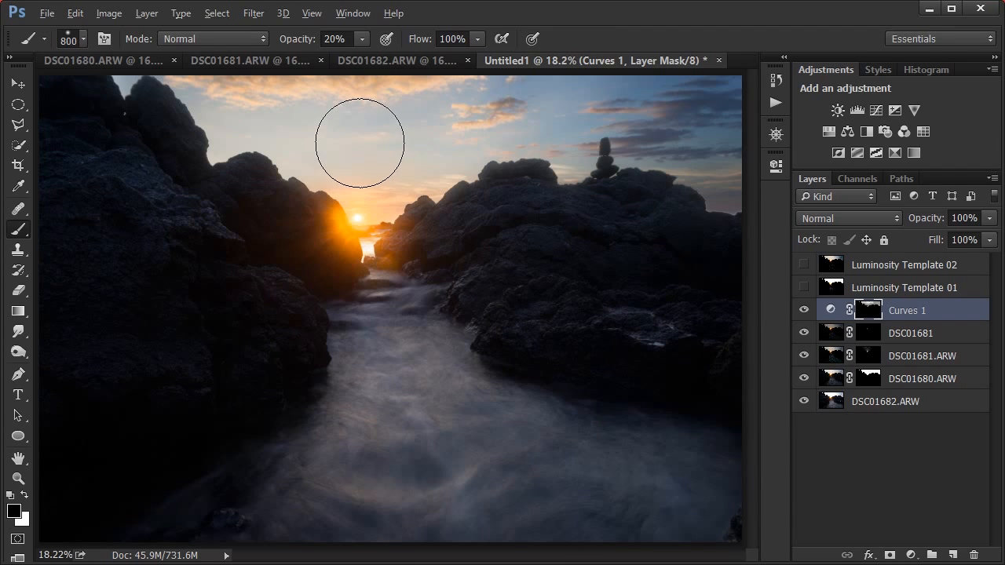
scroll(369, 153, up, 2)
drag(382, 168, 471, 312)
scroll(471, 313, up, 1)
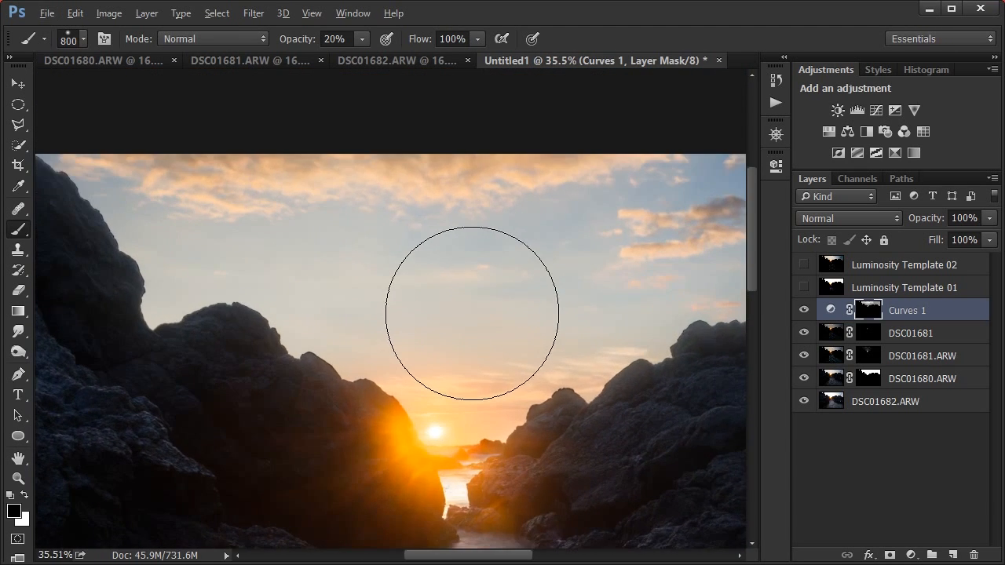
scroll(487, 310, up, 1)
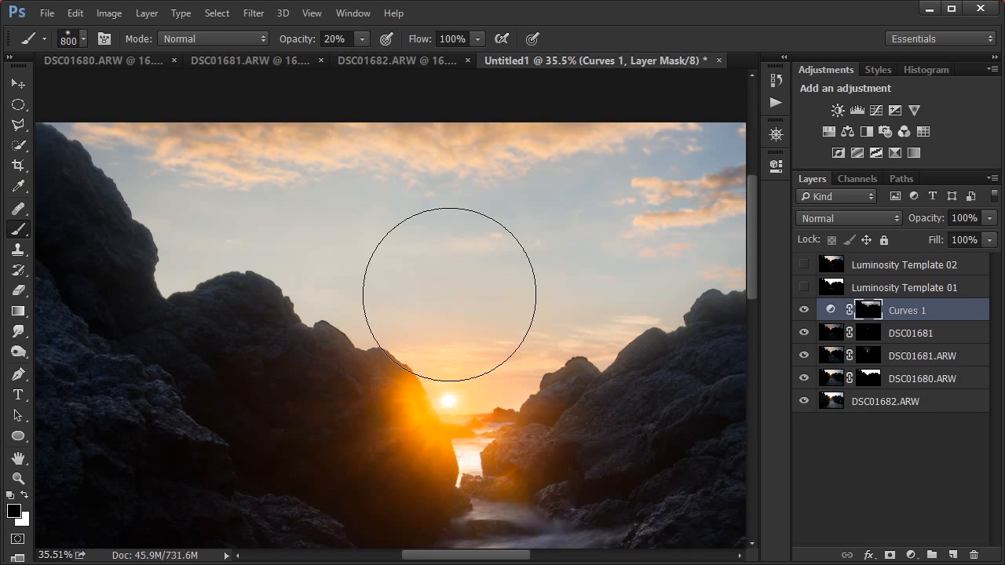
scroll(460, 337, up, 1)
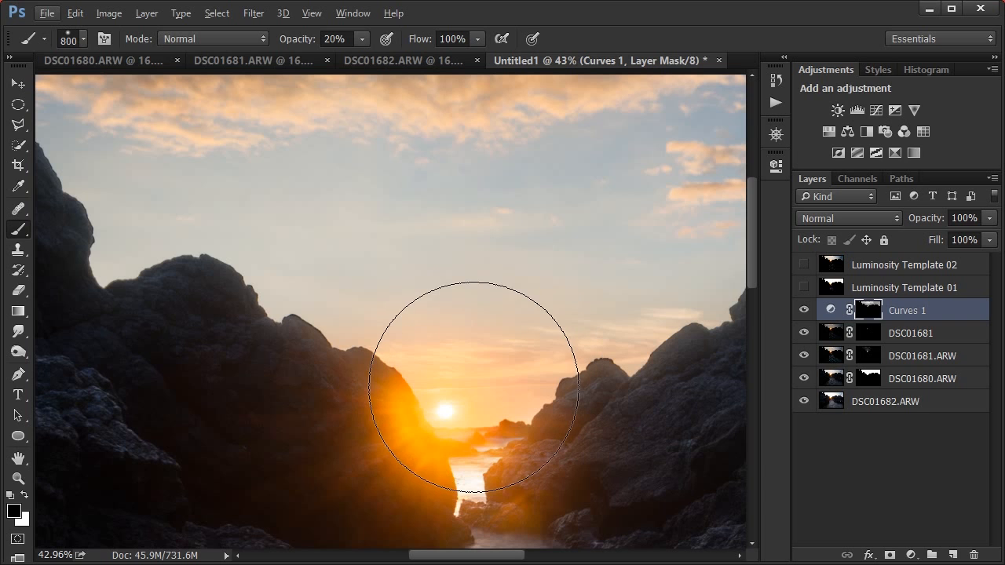
drag(436, 164, 454, 226)
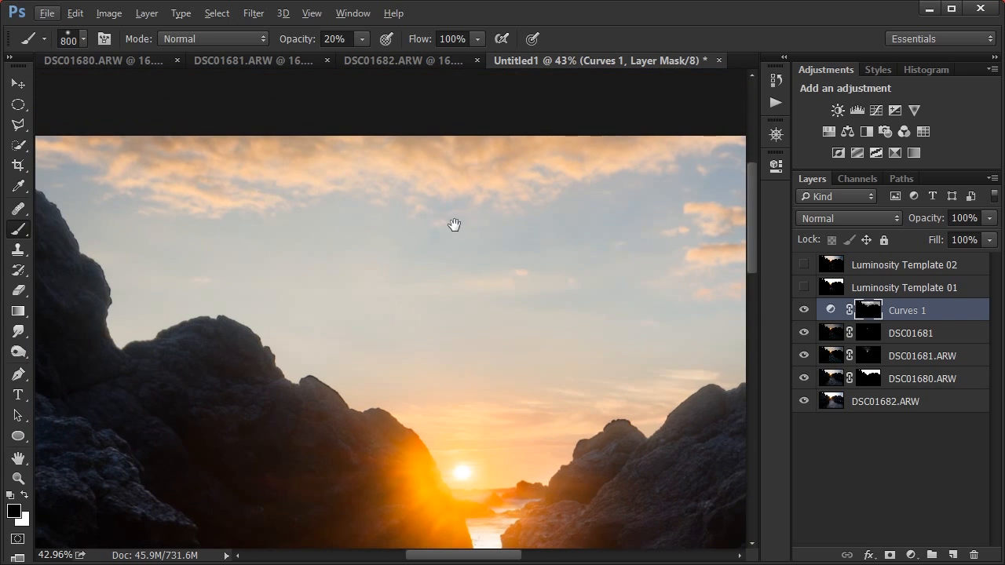
drag(612, 329, 609, 286)
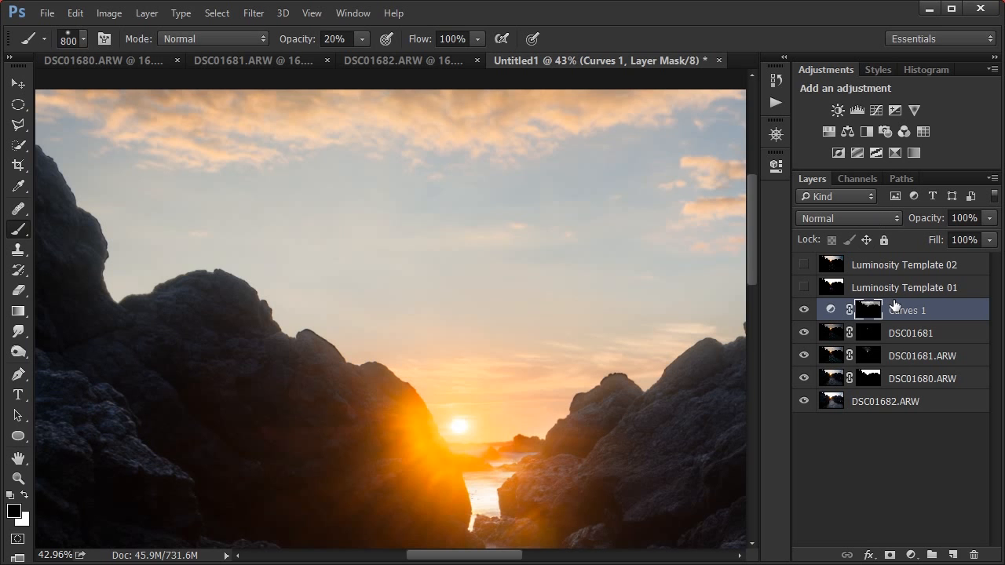
- Add a second Curves adjustment above Curves 1 with the RGB midtones pulled down, and invert its mask to black
click(876, 111)
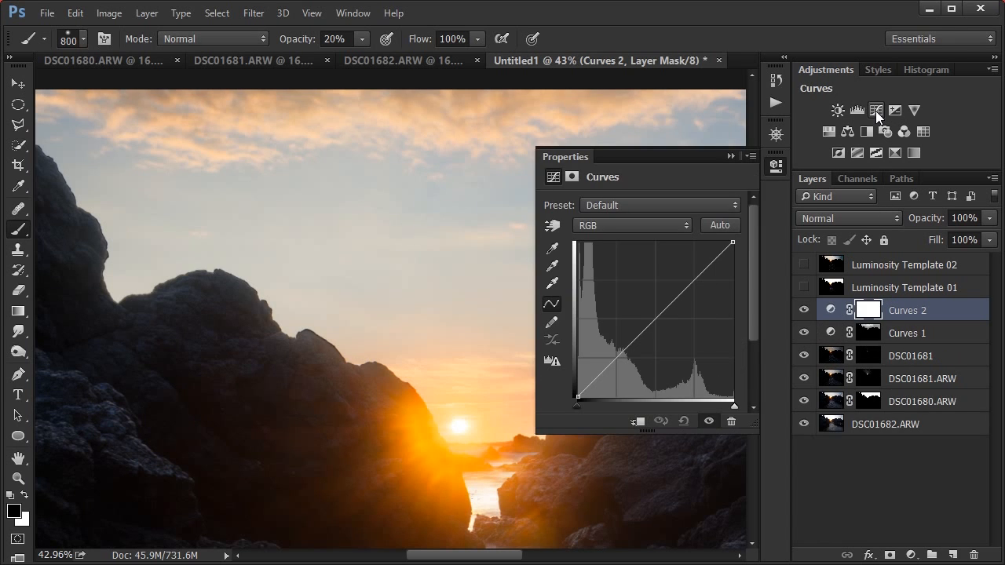
mouse_move(662, 322)
mouse_down()
mouse_move(679, 327)
mouse_move(668, 329)
mouse_up()
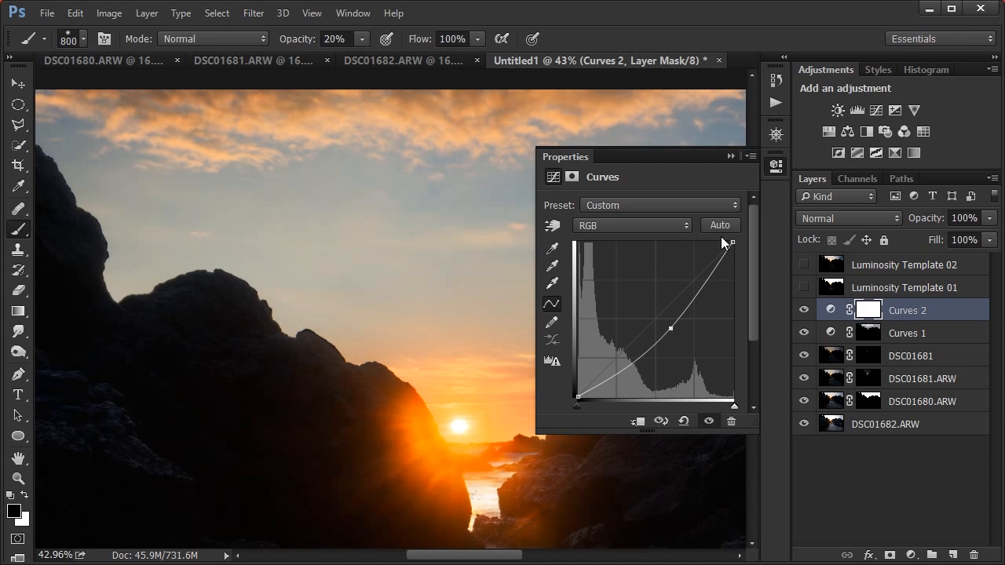
click(730, 157)
key(ctrl+i)
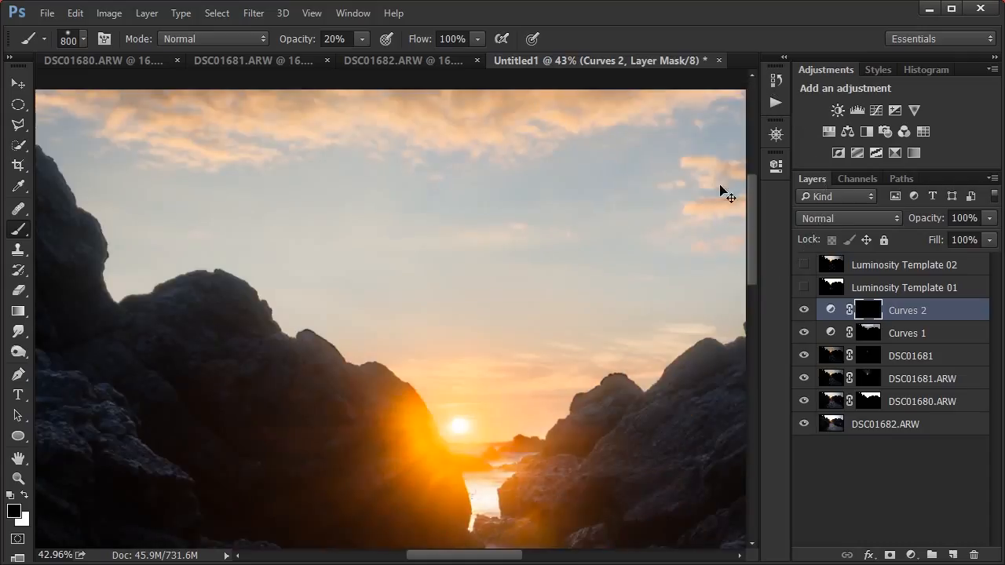
- Display the Brights luminosity channels to choose a selection for the Curves 2 mask
click(846, 179)
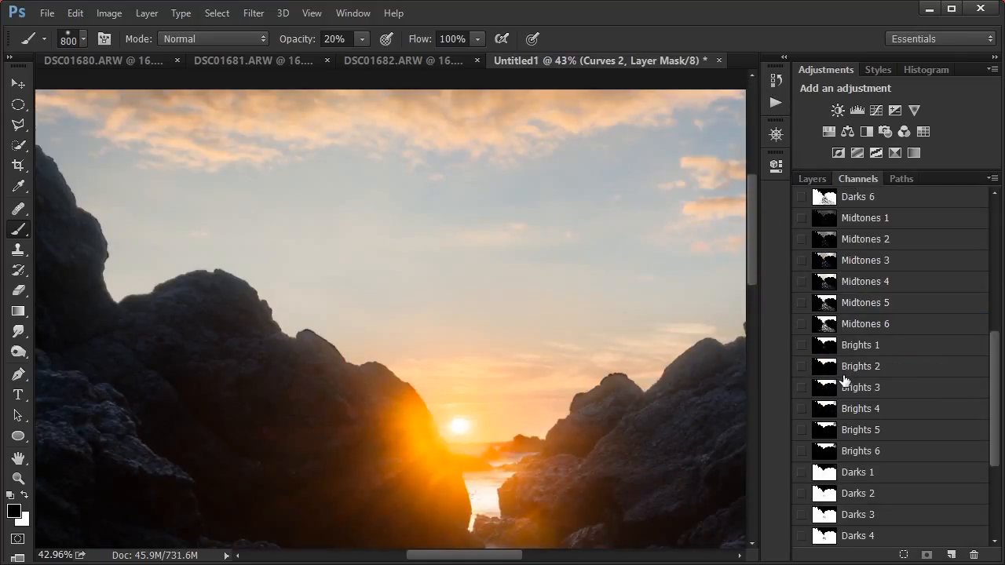
- Compare the Midtones 1, Midtones 2 and Midtones 3 luminosity mask channels
scroll(876, 381, up, 3)
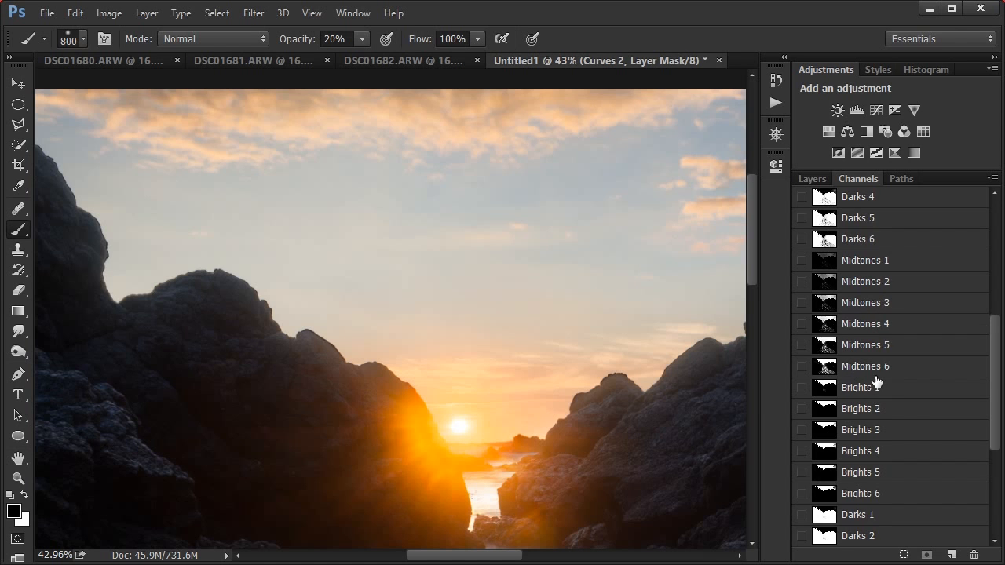
scroll(876, 381, down, 2)
scroll(876, 380, up, 1)
scroll(876, 381, up, 4)
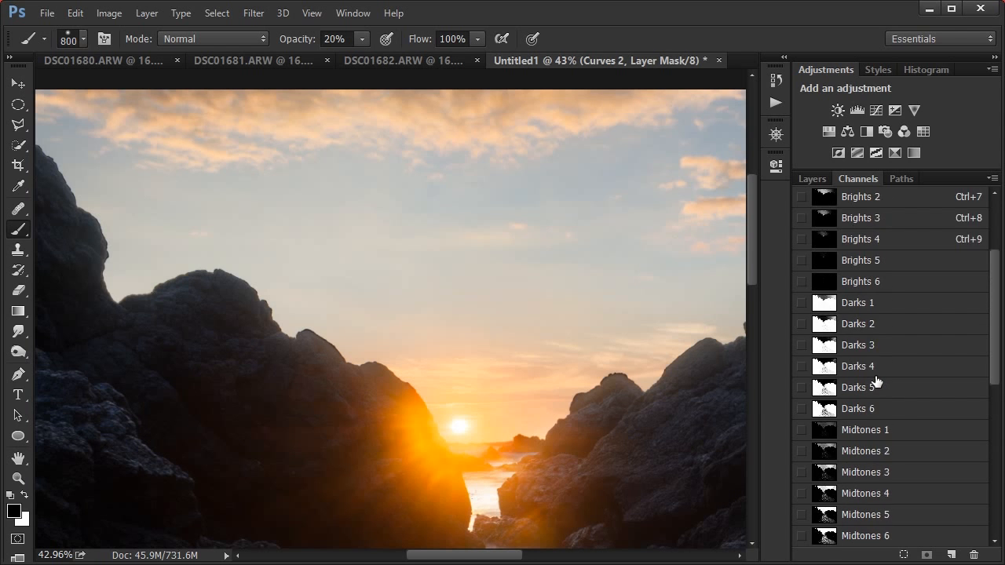
scroll(876, 381, down, 4)
click(876, 374)
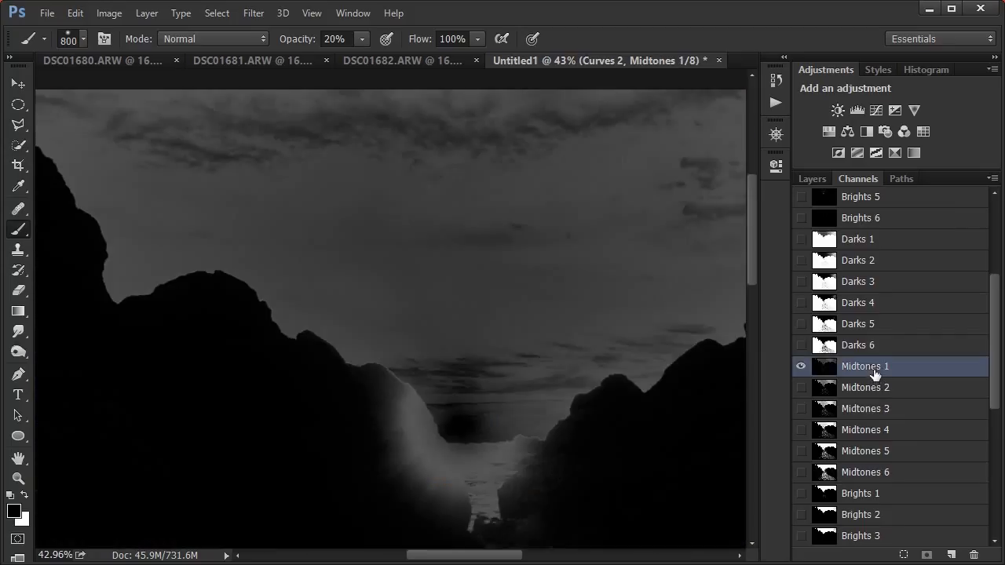
click(880, 395)
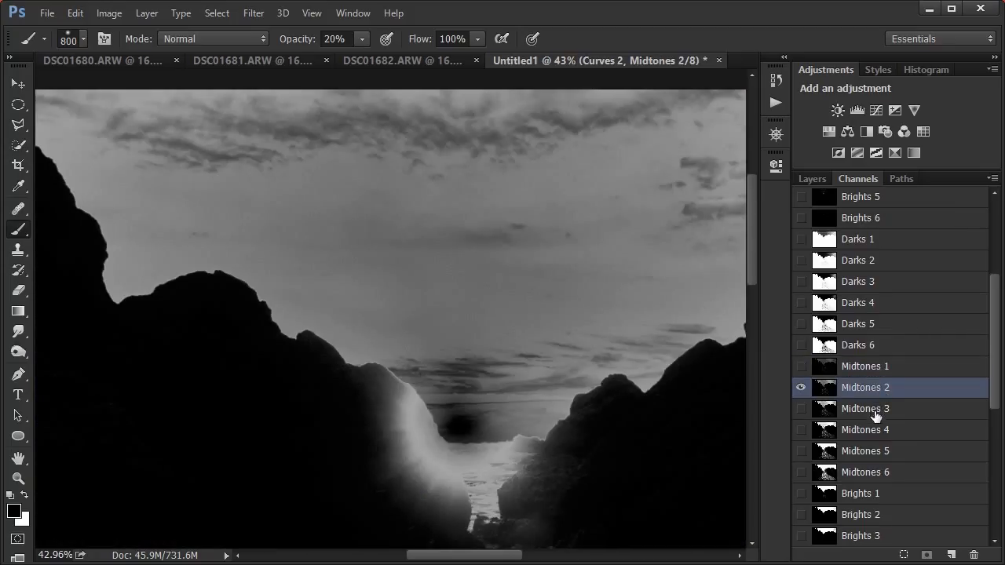
click(873, 369)
click(881, 393)
click(880, 409)
click(862, 369)
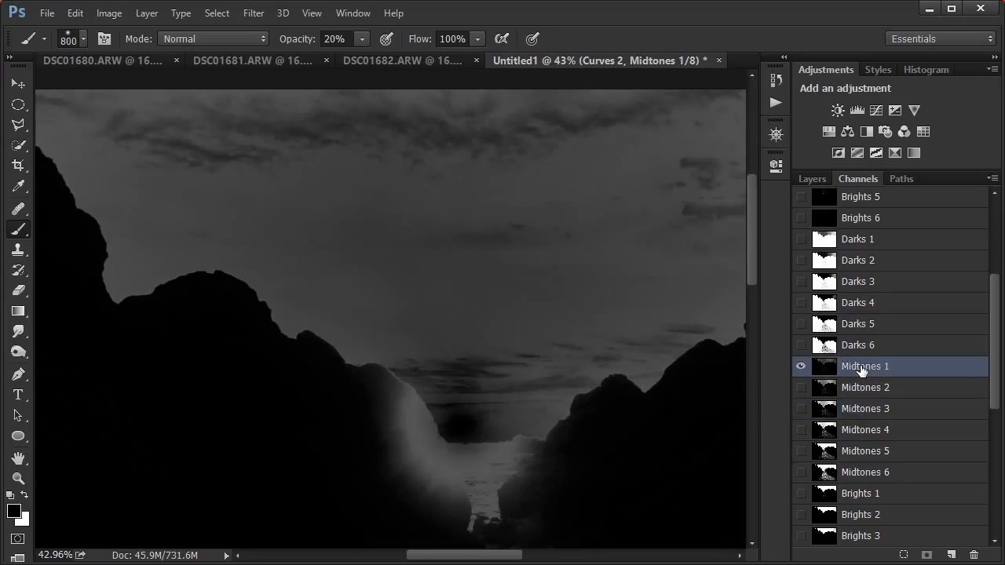
click(867, 394)
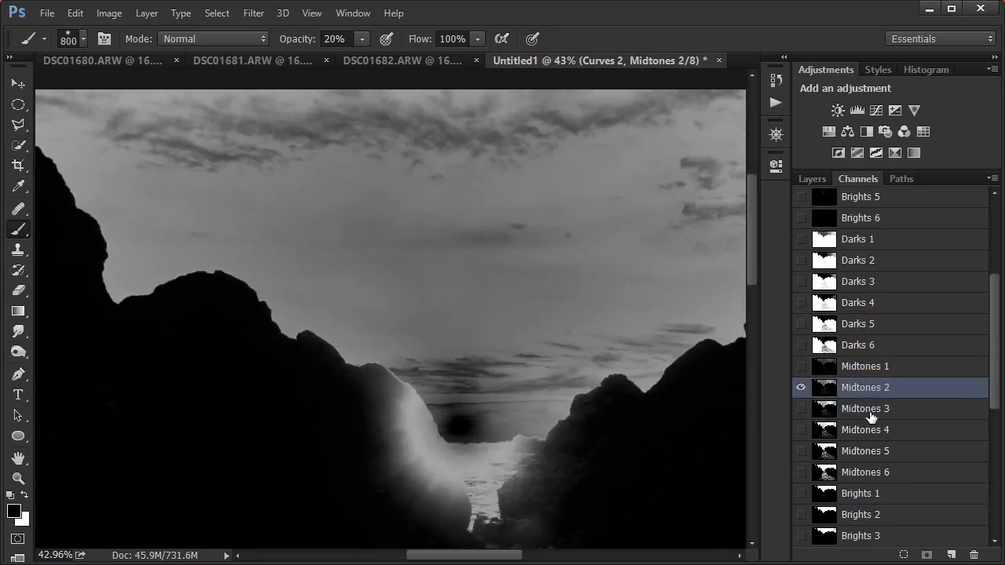
click(870, 415)
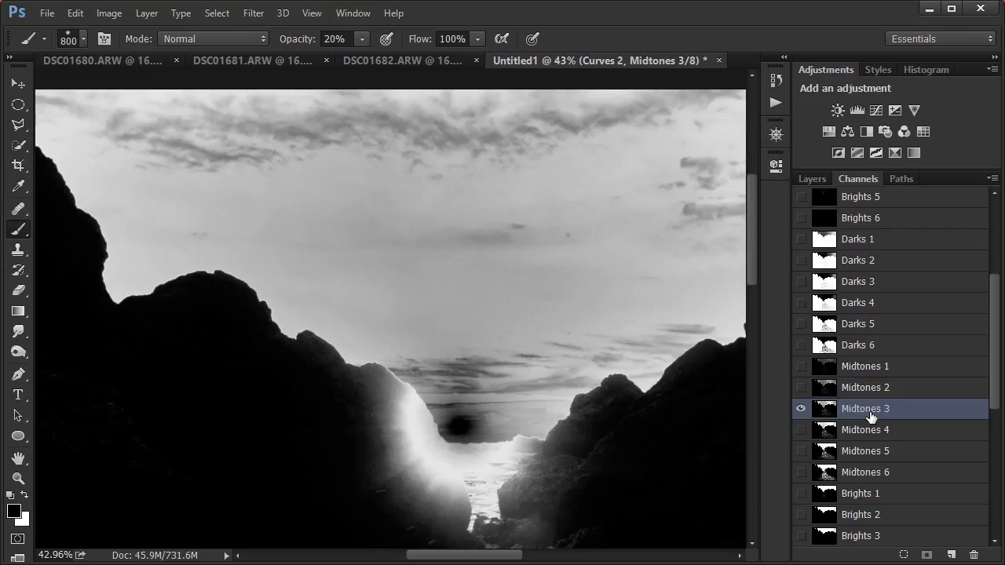
click(869, 392)
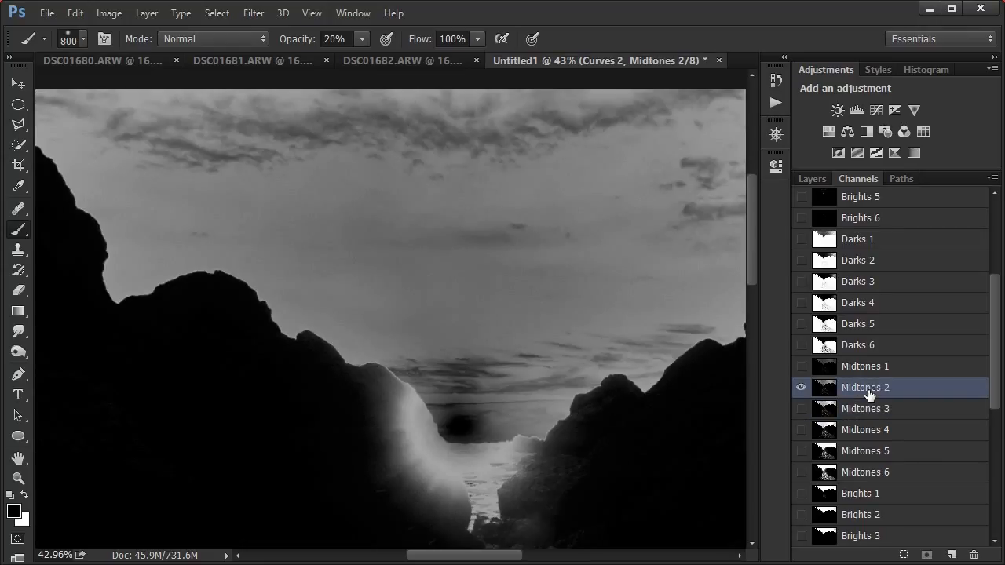
- Load the Midtones 2 channel as a selection and target the Curves 2 layer mask
ctrl+click(822, 393)
click(810, 174)
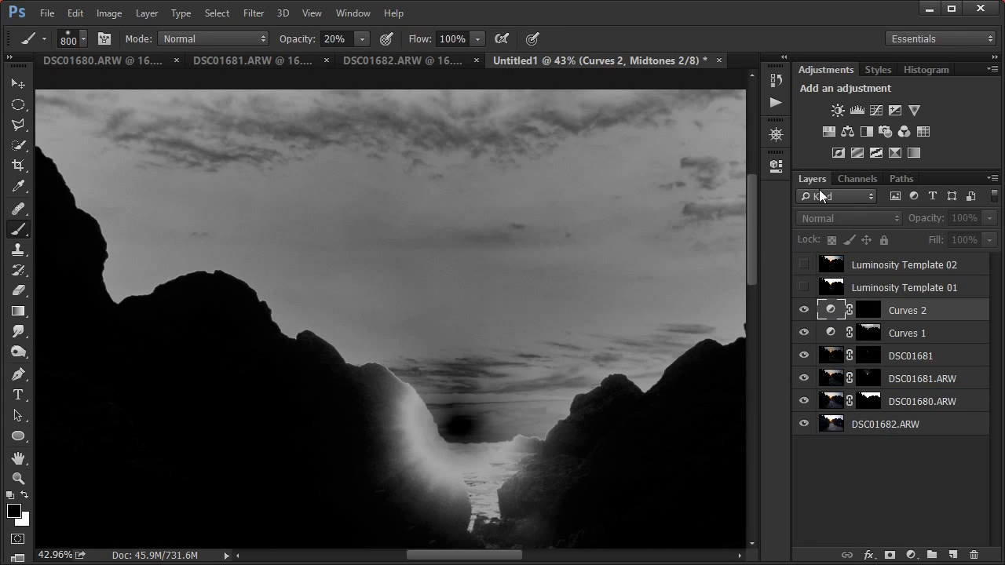
click(869, 311)
- Set the brush opacity to 100% and paint white on the Curves 2 mask over the sunset glow, sky and clouds
scroll(529, 359, down, 1)
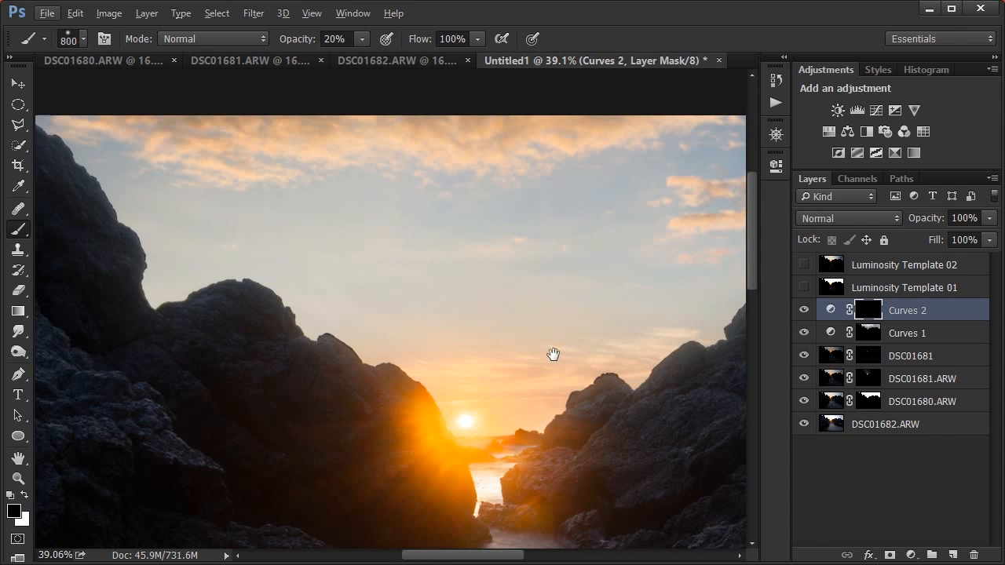
drag(553, 355, 530, 346)
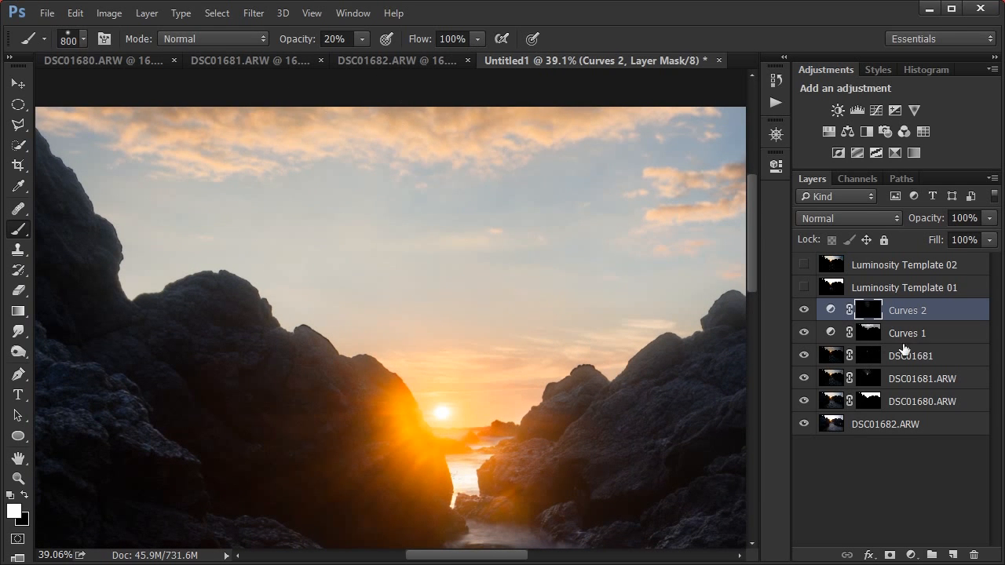
drag(293, 38, 708, 41)
drag(598, 335, 492, 393)
mouse_move(309, 400)
mouse_down()
mouse_move(496, 419)
mouse_move(474, 421)
mouse_up()
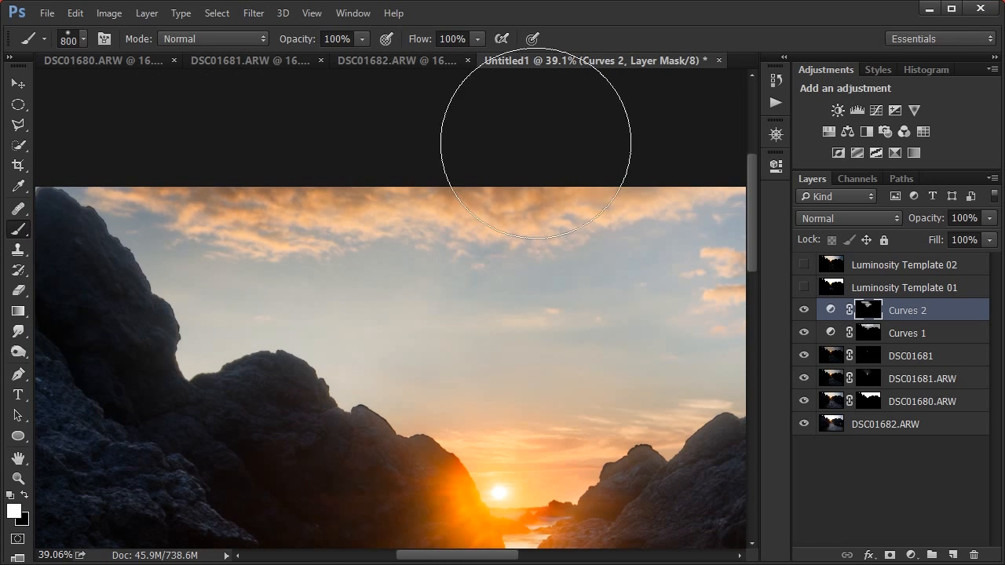
drag(525, 186, 359, 225)
drag(585, 252, 517, 143)
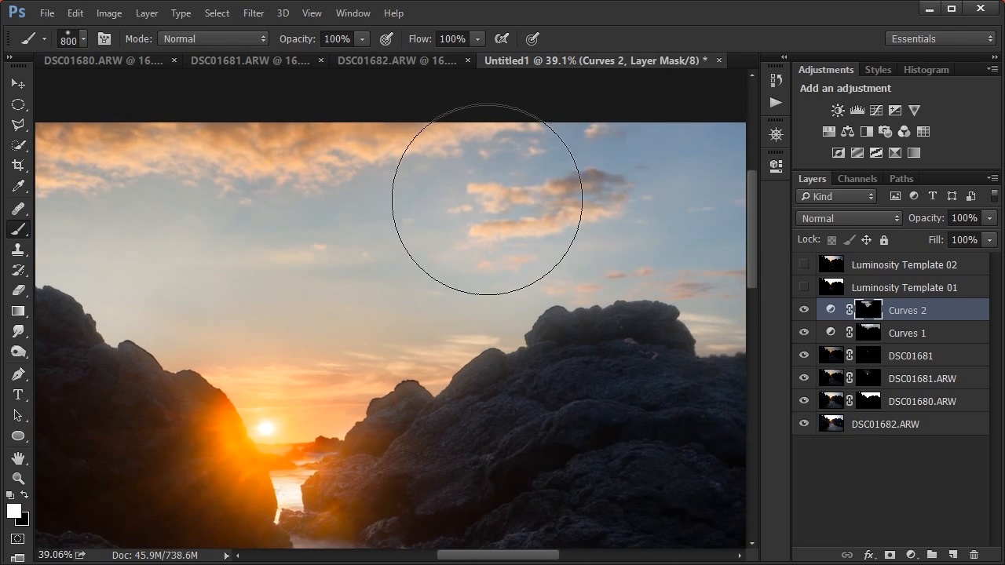
drag(428, 310, 557, 243)
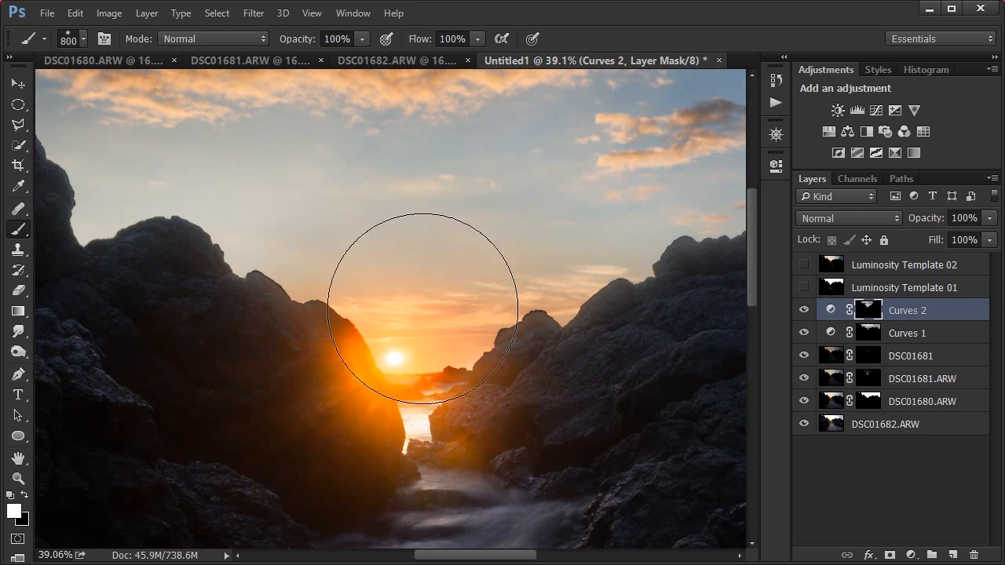
- Display the Curves 2 mask on its own, enlarge the brush, paint white across the whole sky and return to the image view
alt+click(867, 312)
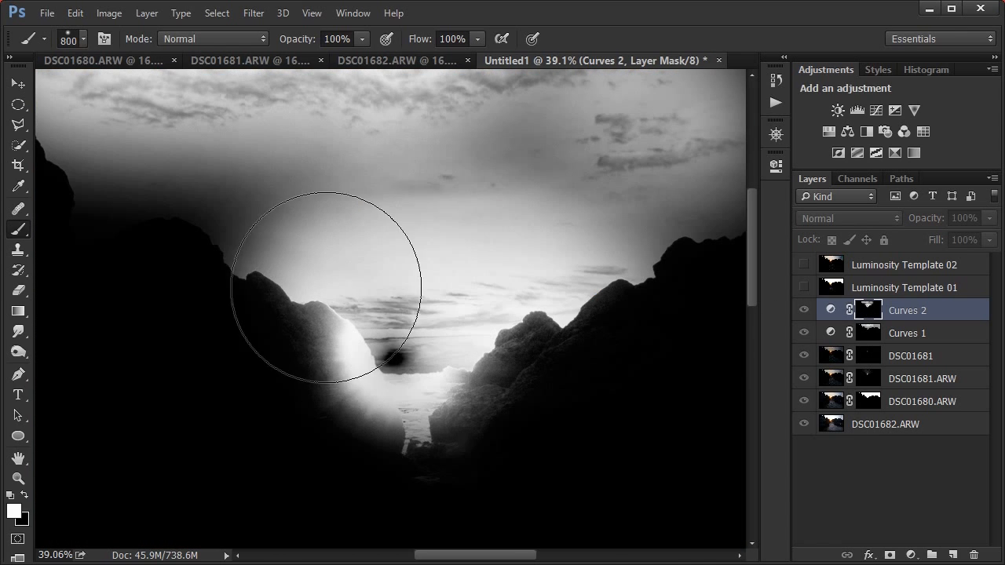
scroll(498, 358, down, 5)
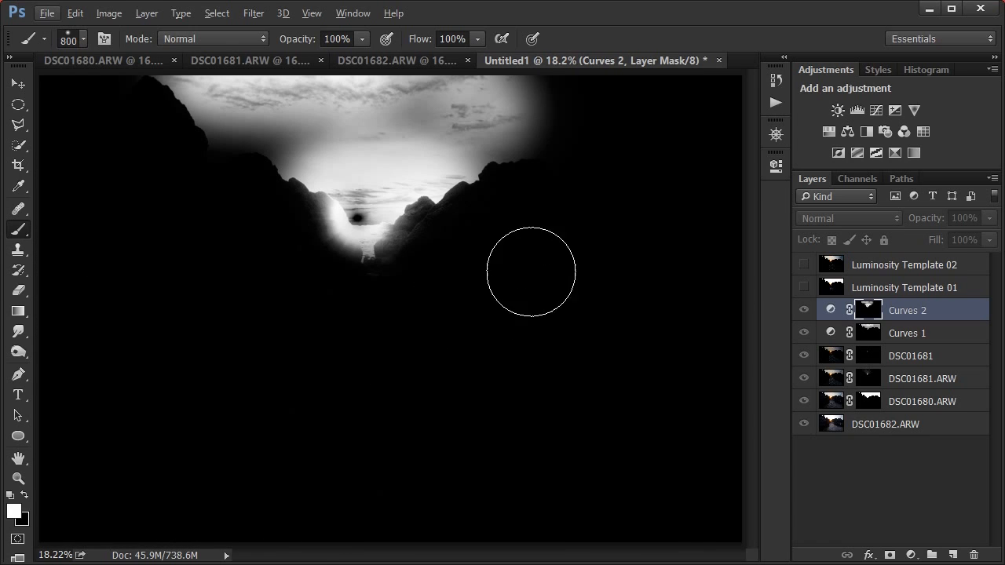
key(bracketright)
key(bracketright)
key(bracketright)
key(bracketright)
mouse_move(530, 104)
mouse_down()
mouse_move(740, 134)
mouse_move(588, 168)
mouse_move(440, 94)
mouse_move(259, 149)
mouse_move(208, 141)
mouse_move(204, 159)
mouse_move(157, 112)
mouse_up()
alt+click(872, 314)
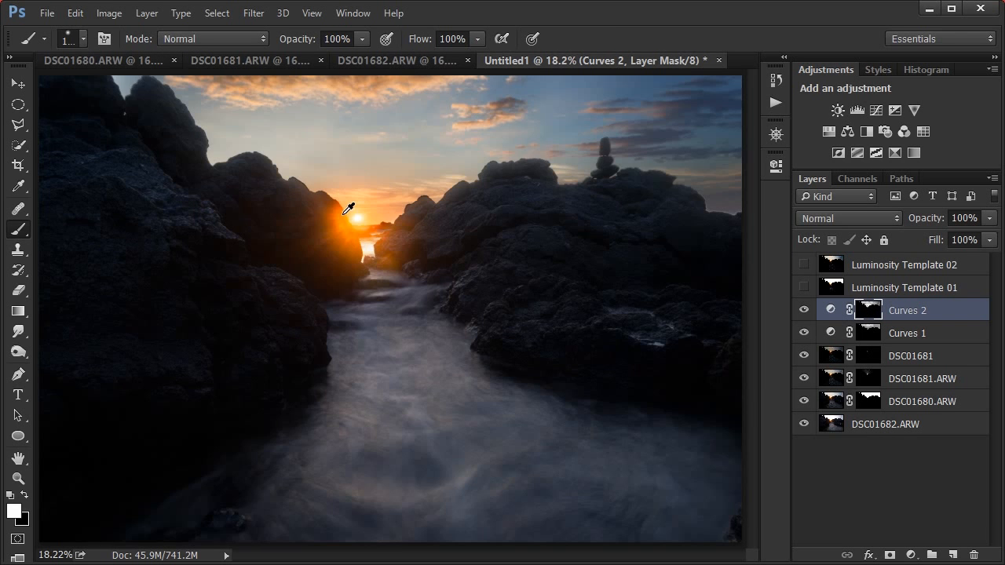
- Toggle the Curves 2 layer's visibility to compare the sunset sky before and after the adjustment
scroll(348, 206, up, 3)
drag(400, 199, 494, 327)
click(803, 312)
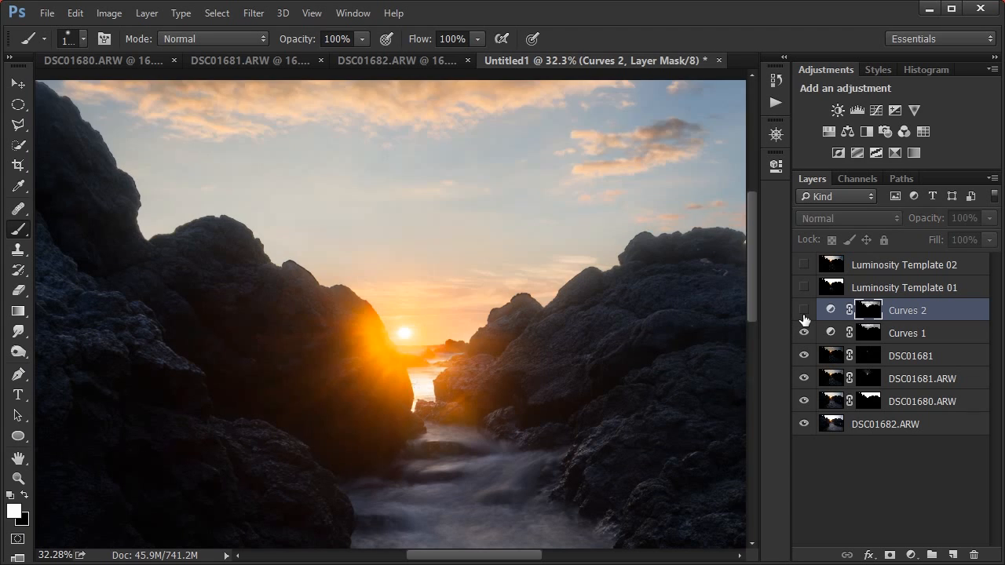
click(803, 311)
click(803, 314)
click(803, 314)
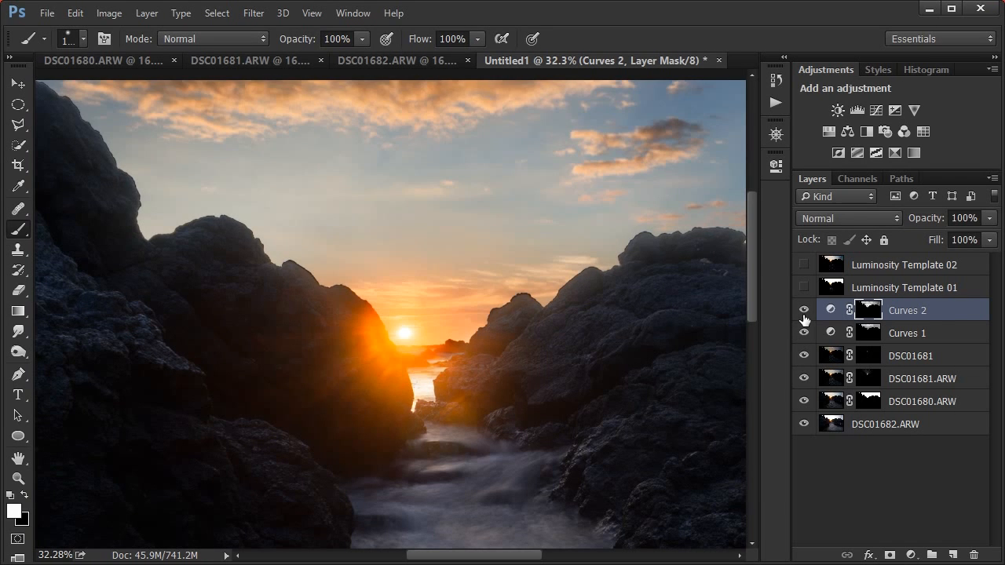
- Display the Curves 2 mask around the sun and neighbouring rocks, and reduce the brush size to 250
scroll(447, 343, up, 2)
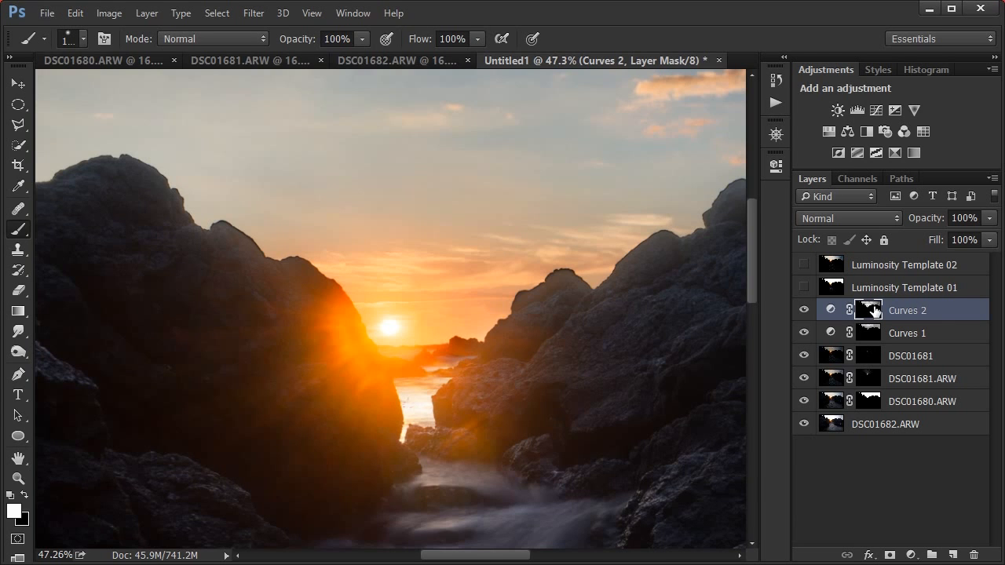
alt+click(876, 312)
scroll(427, 380, up, 1)
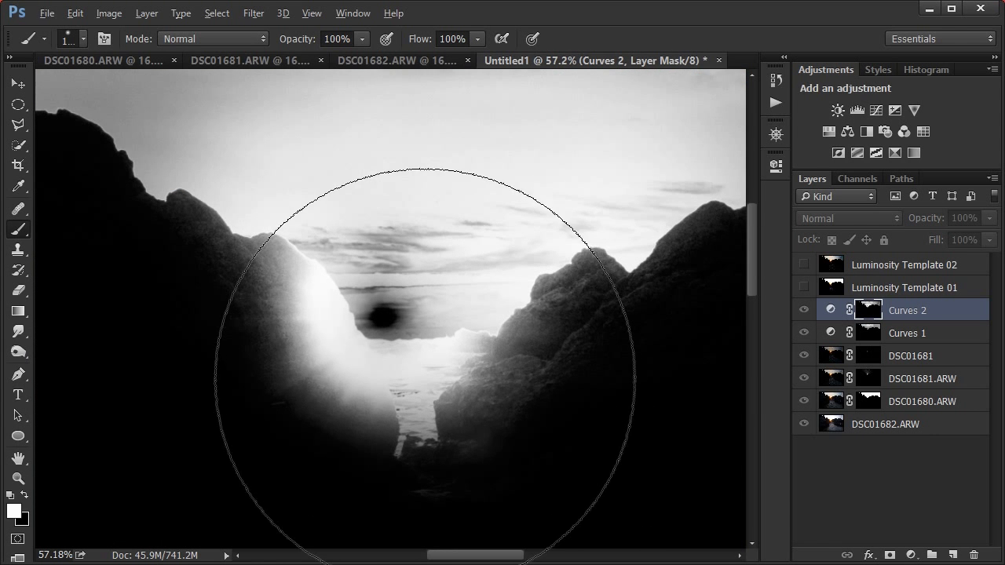
drag(427, 379, 505, 325)
key(bracketleft)
key(bracketleft)
key(bracketleft)
key(bracketleft)
key(bracketleft)
key(bracketleft)
key(bracketleft)
key(bracketleft)
key(bracketleft)
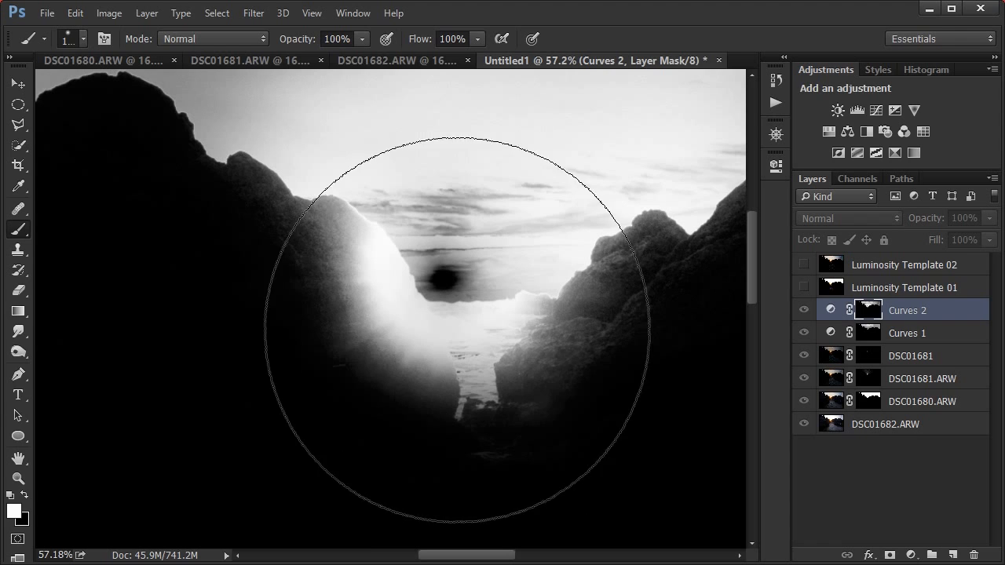
key(bracketleft)
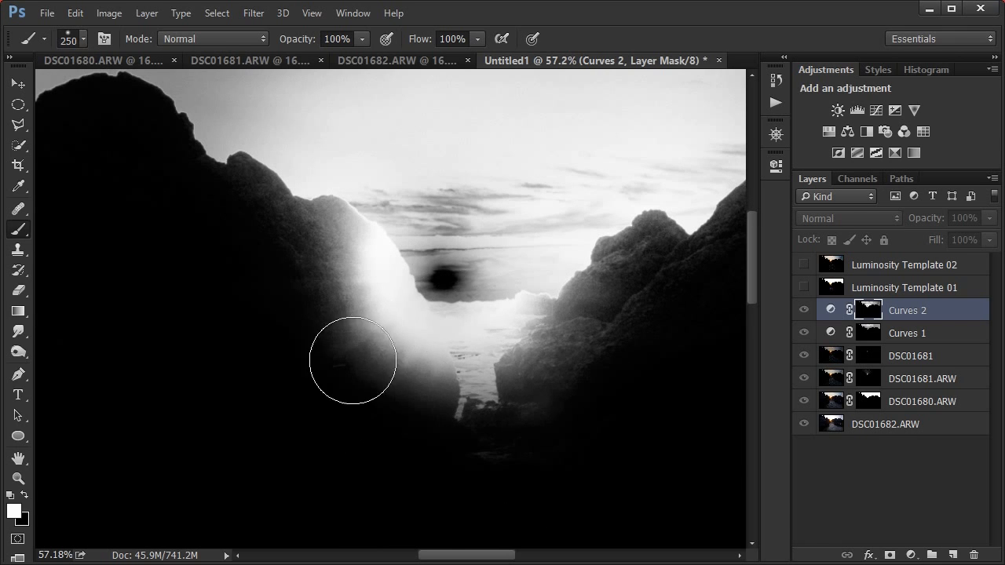
- Load the Brights 6 channel as a selection and target the Curves 2 layer mask
click(855, 179)
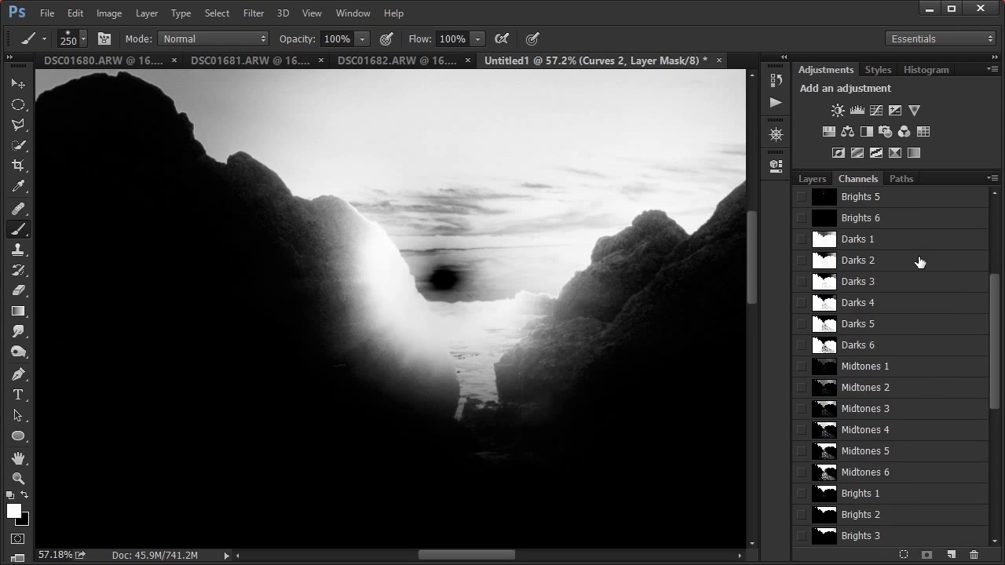
scroll(870, 303, down, 5)
click(878, 364)
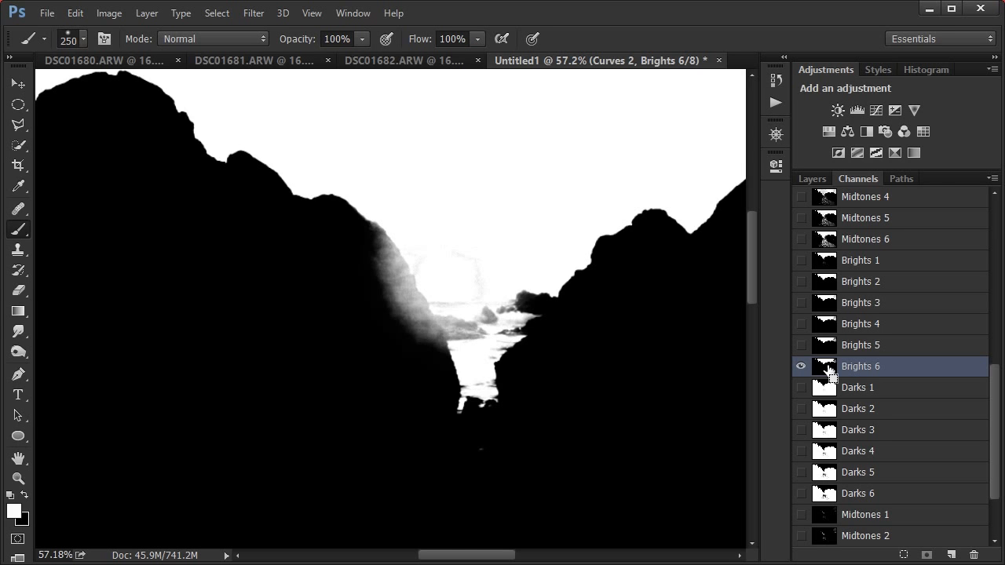
ctrl+click(826, 366)
click(811, 179)
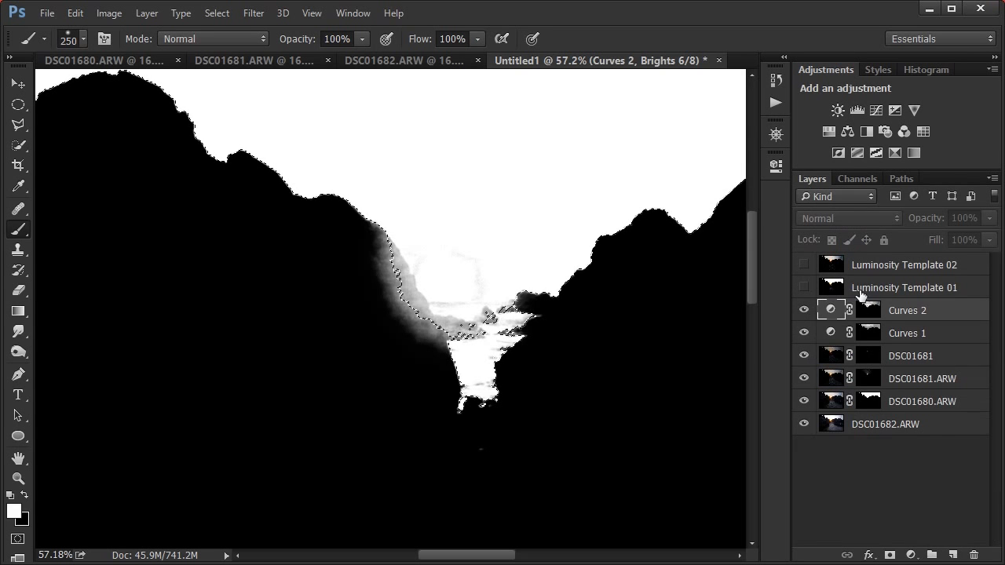
click(868, 312)
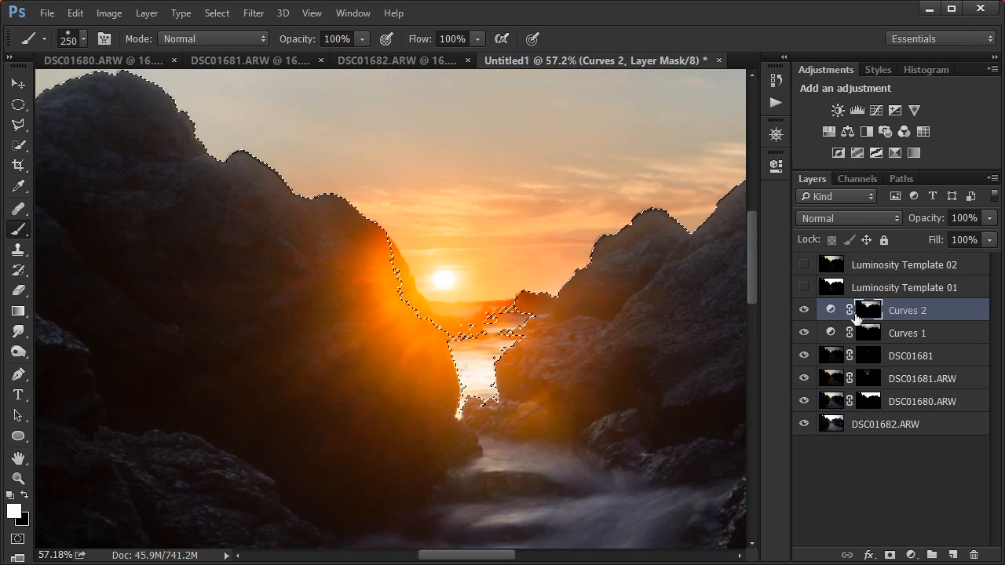
- Paint the rocks on both sides of the Curves 2 mask black with a size 500 brush, protecting the sky, and return to the image view
alt+click(868, 311)
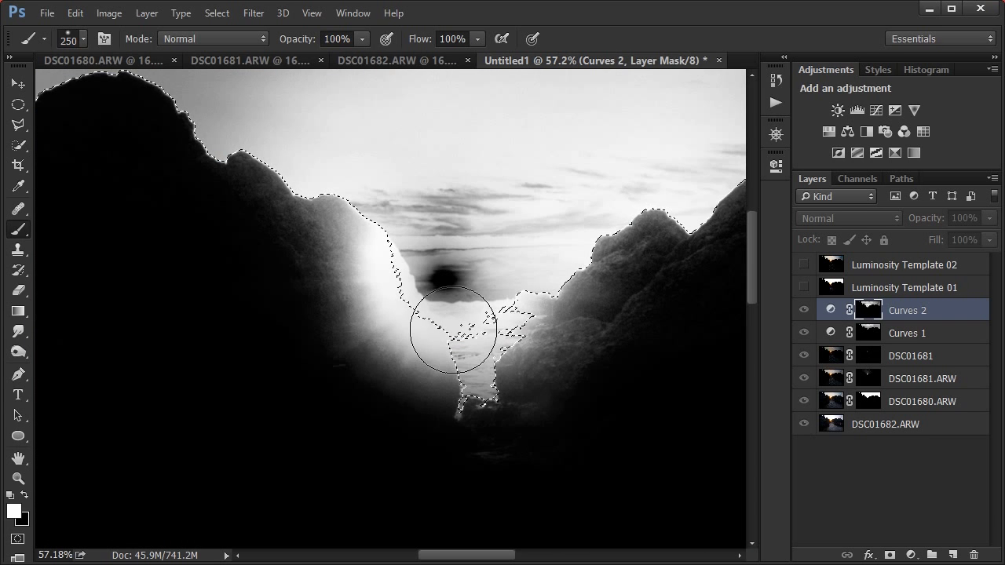
key(bracketright)
key(bracketright)
key(bracketright)
key(x)
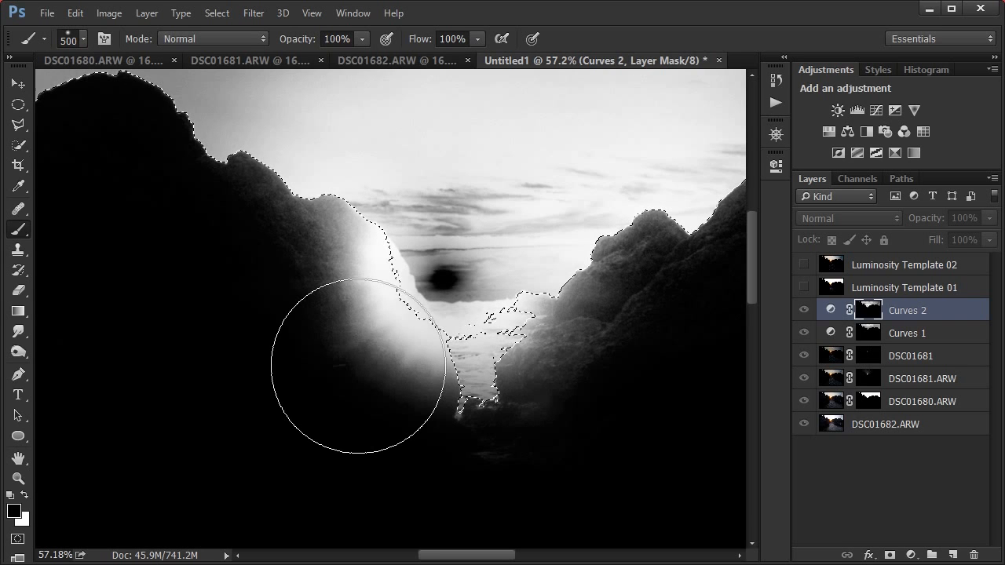
mouse_move(358, 365)
mouse_down()
mouse_move(322, 315)
mouse_move(368, 350)
mouse_move(349, 291)
mouse_move(394, 376)
mouse_move(335, 277)
mouse_move(242, 210)
mouse_up()
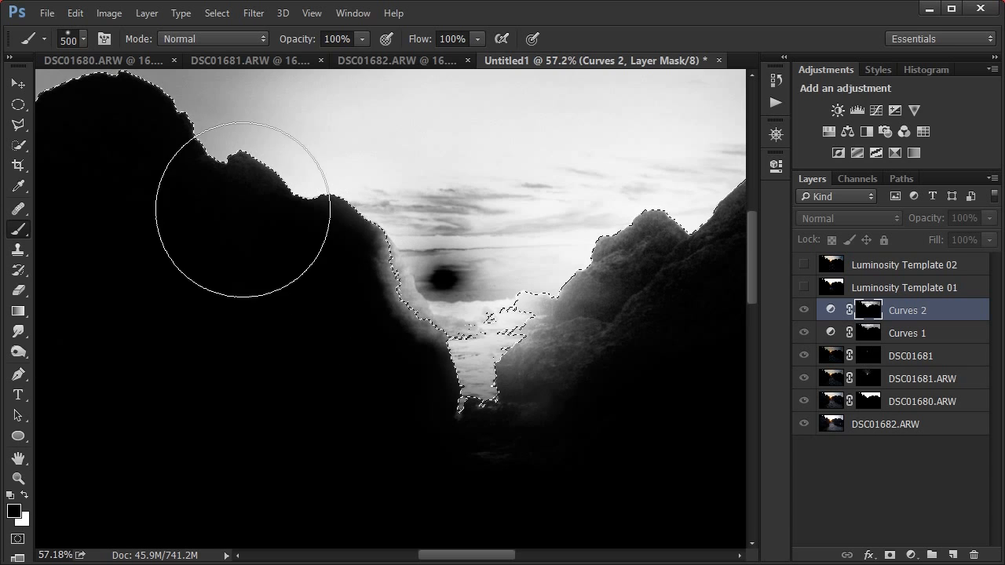
mouse_move(528, 436)
mouse_down()
mouse_move(588, 321)
mouse_move(633, 307)
mouse_move(668, 267)
mouse_up()
drag(578, 296, 379, 388)
drag(477, 369, 568, 306)
drag(385, 387, 579, 338)
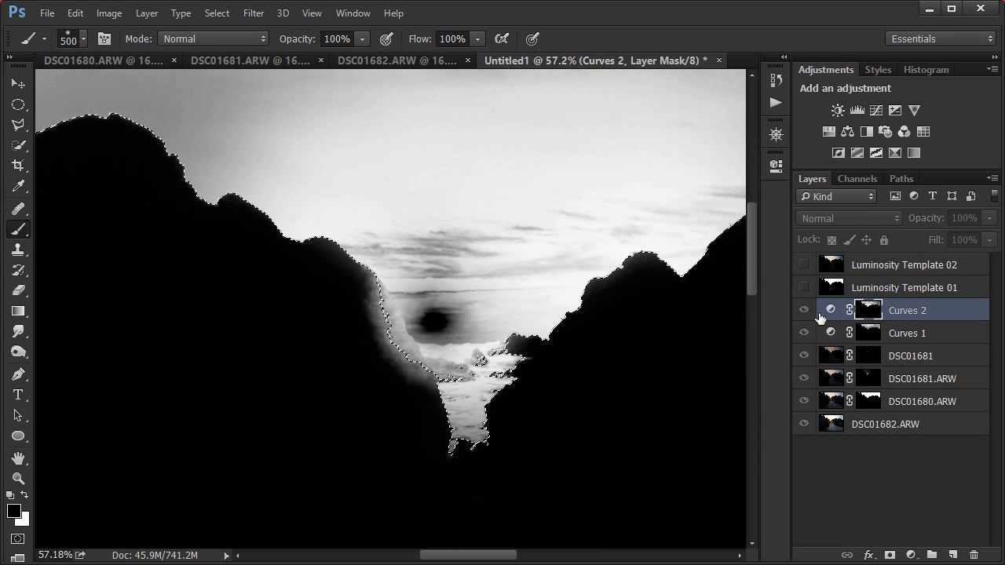
alt+click(865, 312)
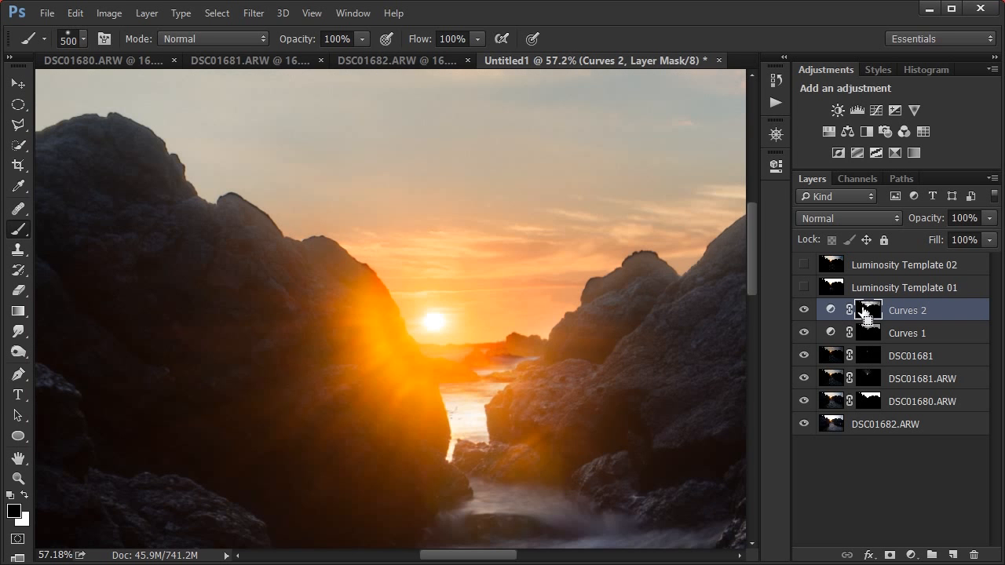
- Toggle the Curves 2 layer's visibility to check the cleaned-up mask along the rock edges
click(801, 311)
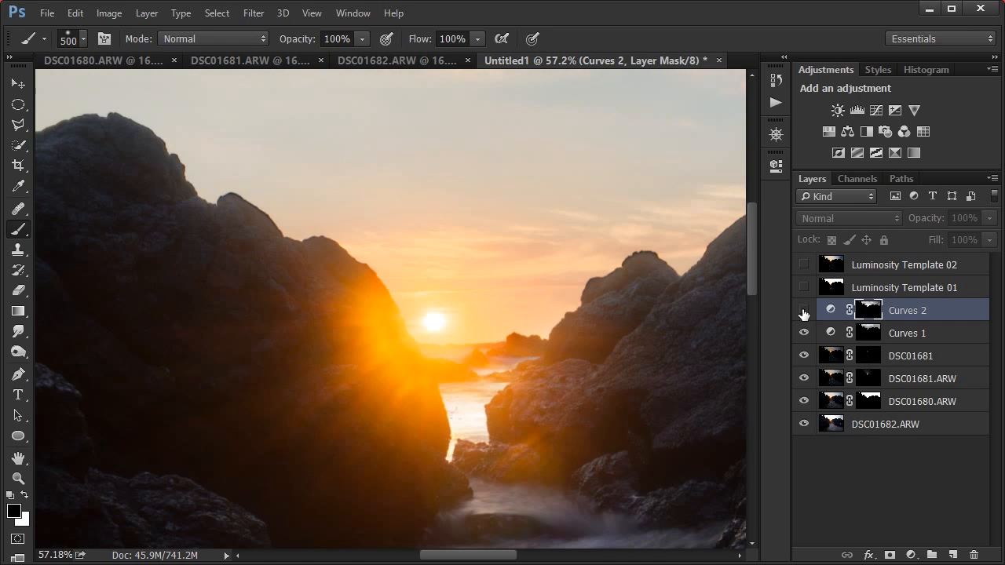
click(801, 311)
click(803, 312)
click(803, 312)
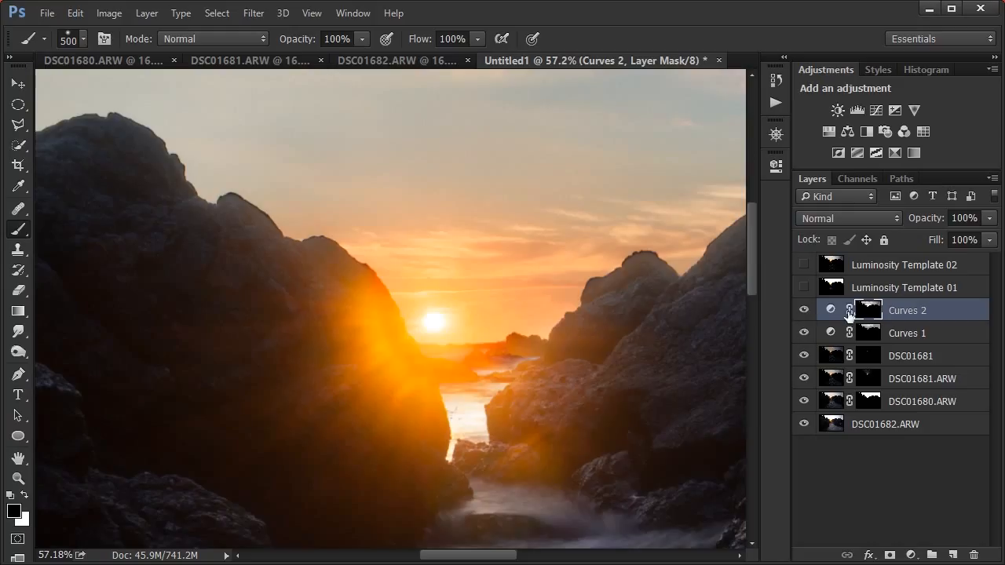
- Paint black on the Curves 2 mask over the water and glowing rock below the sun with a size 200 brush
key(p)
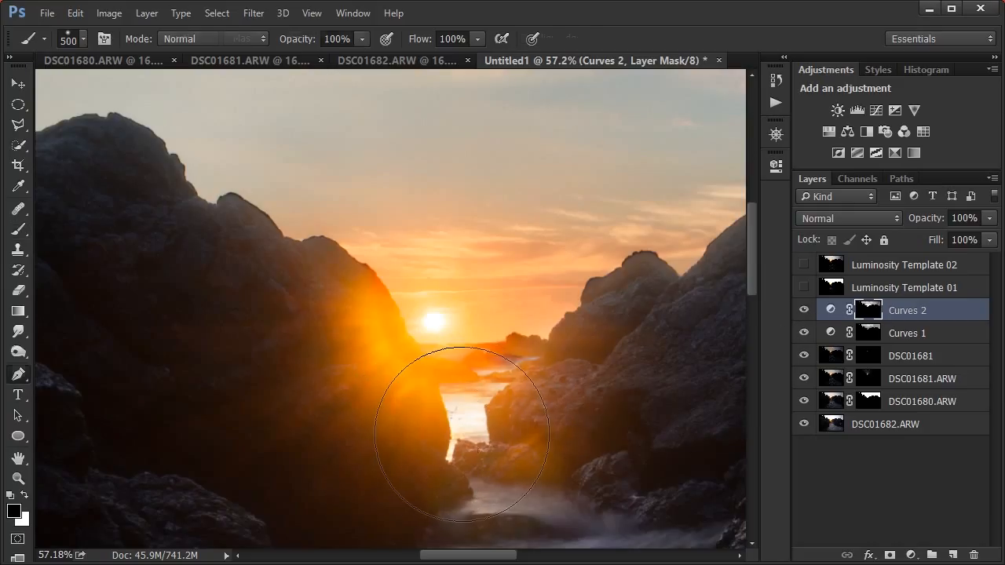
key(b)
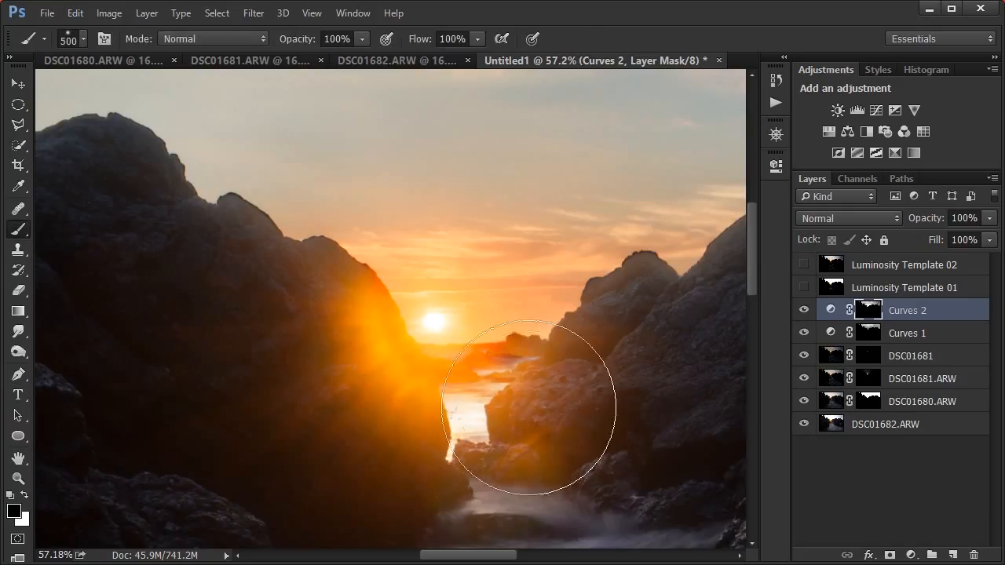
key(bracketleft)
key(bracketleft)
key(bracketleft)
drag(466, 378, 543, 363)
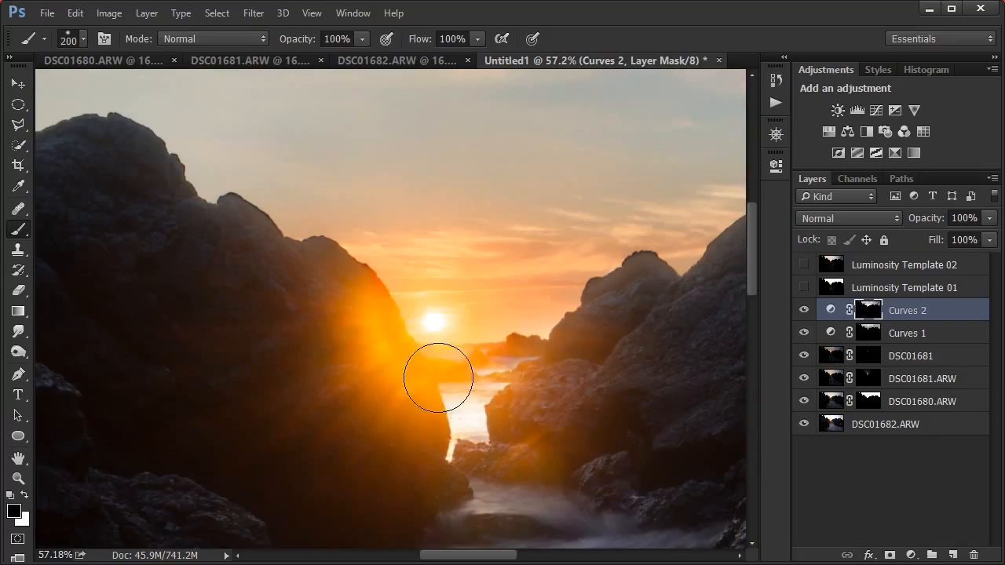
mouse_move(438, 379)
mouse_down()
mouse_move(411, 378)
mouse_move(376, 353)
mouse_move(346, 289)
mouse_move(316, 300)
mouse_move(341, 311)
mouse_move(362, 289)
mouse_move(322, 345)
mouse_up()
- Try painting black on the Curves 1 mask over the glowing rock edge beside the sun, and undo the stroke
click(867, 330)
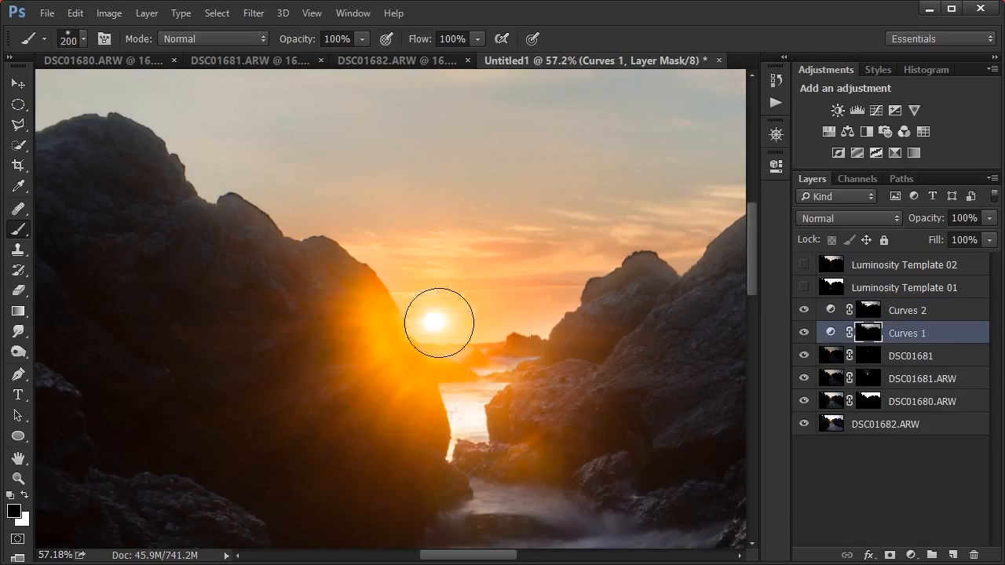
mouse_move(348, 290)
mouse_down()
mouse_move(332, 282)
mouse_move(367, 304)
mouse_up()
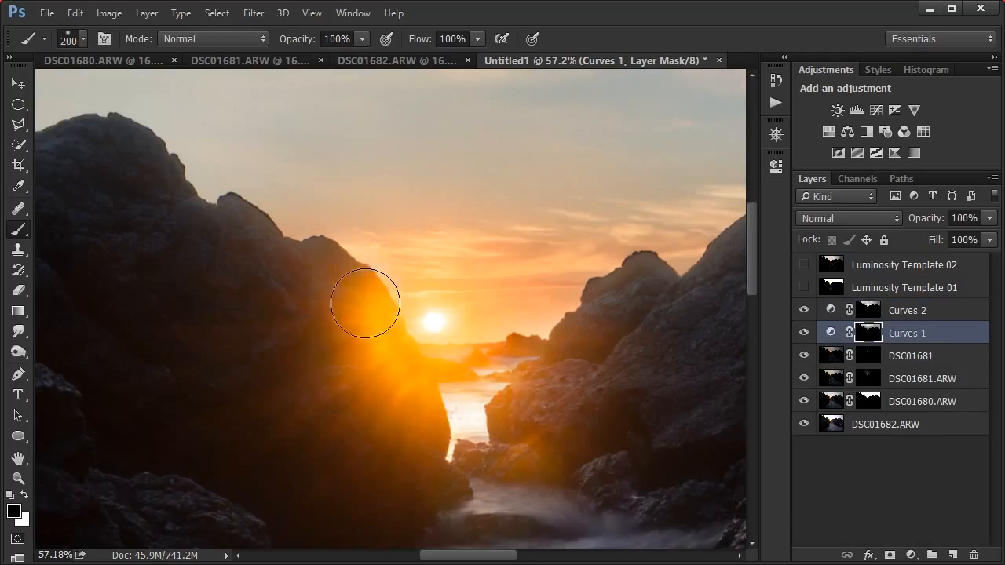
key(ctrl+z)
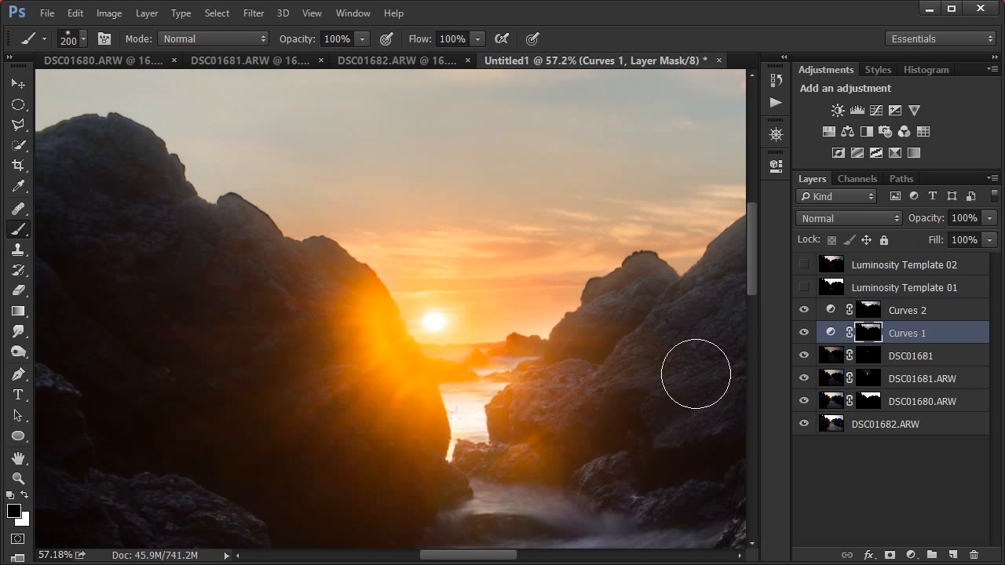
- Fit the image to the window and add a Curves adjustment layer directly above the base layer DSC01682.ARW
key(ctrl+0)
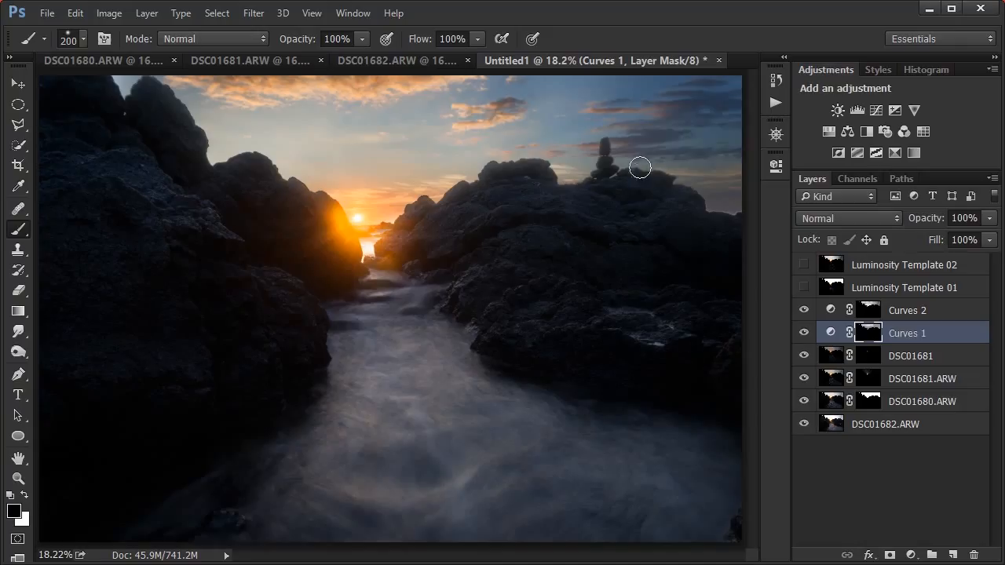
click(17, 85)
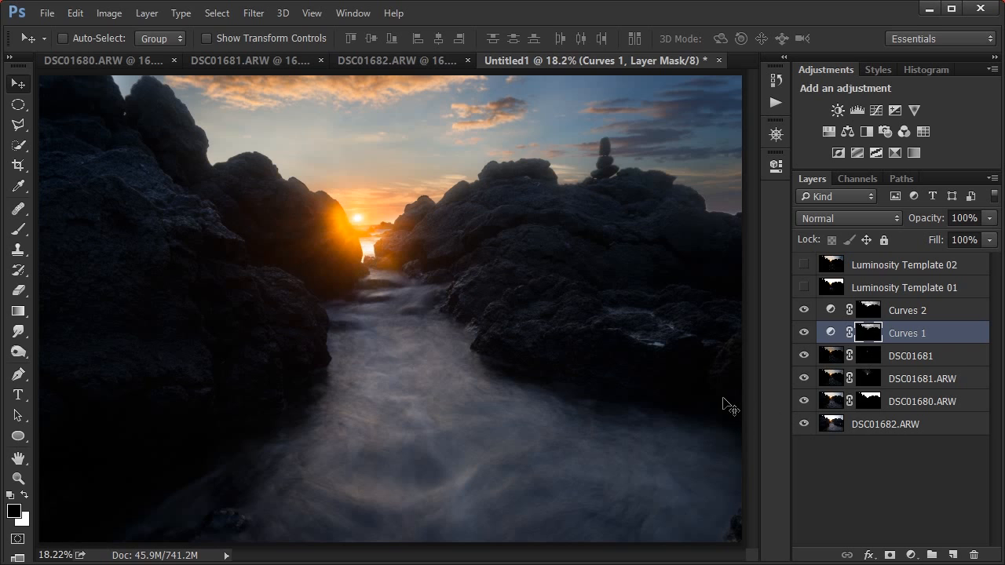
click(890, 430)
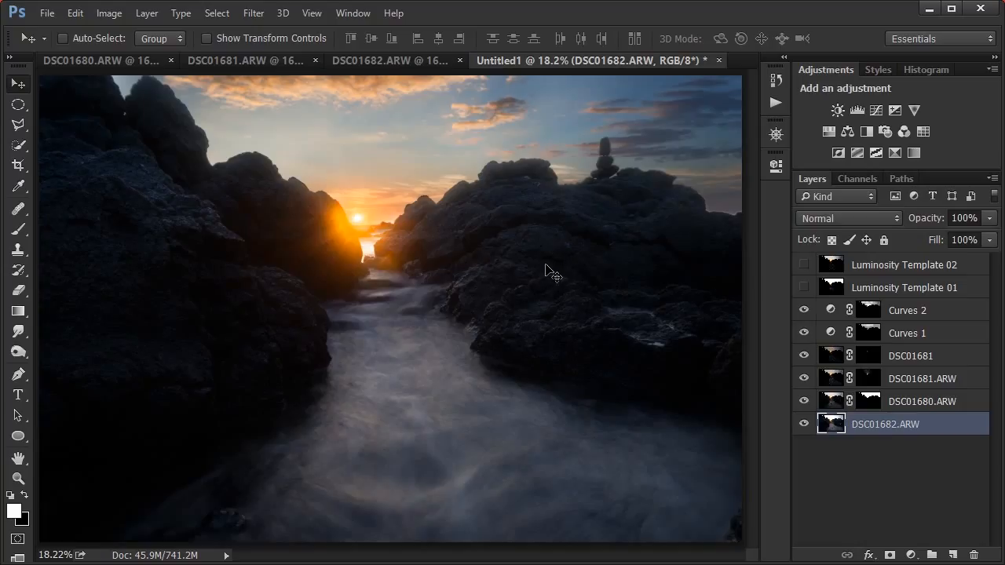
click(875, 113)
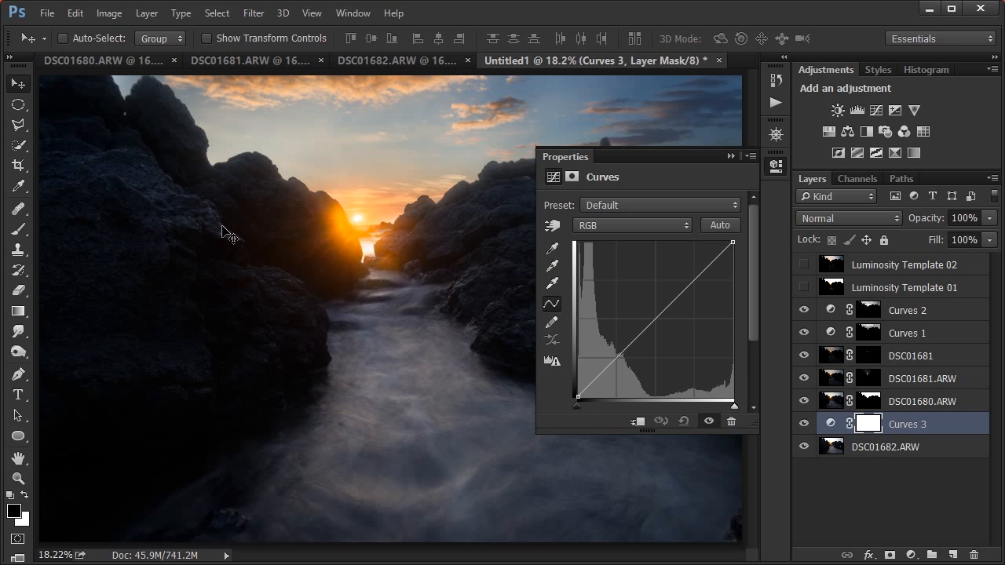
- Shape the Curves 3 curve with three points, slightly lifting the shadows, strongly raising the highlights and holding back the midtones
drag(647, 333, 601, 366)
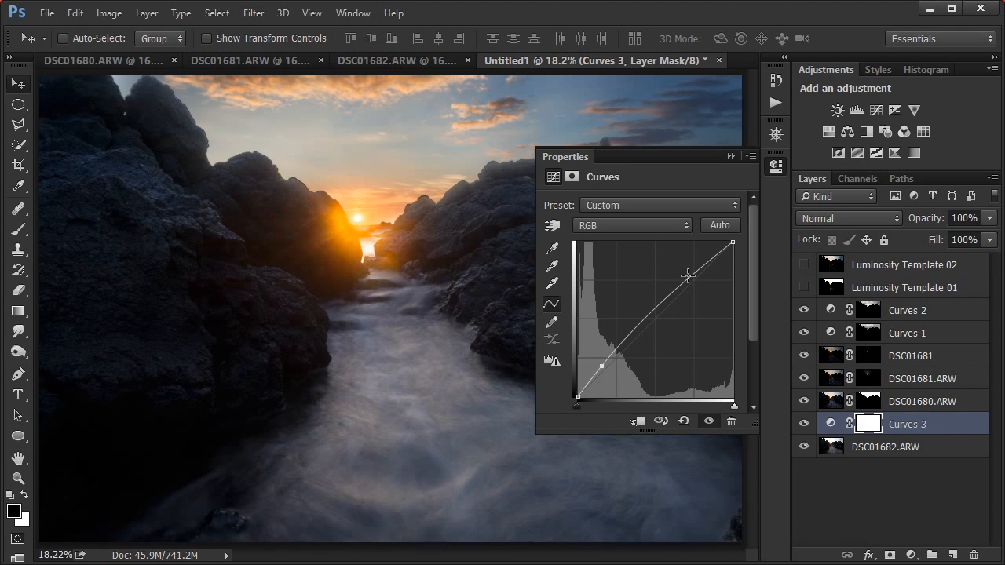
drag(687, 276, 678, 262)
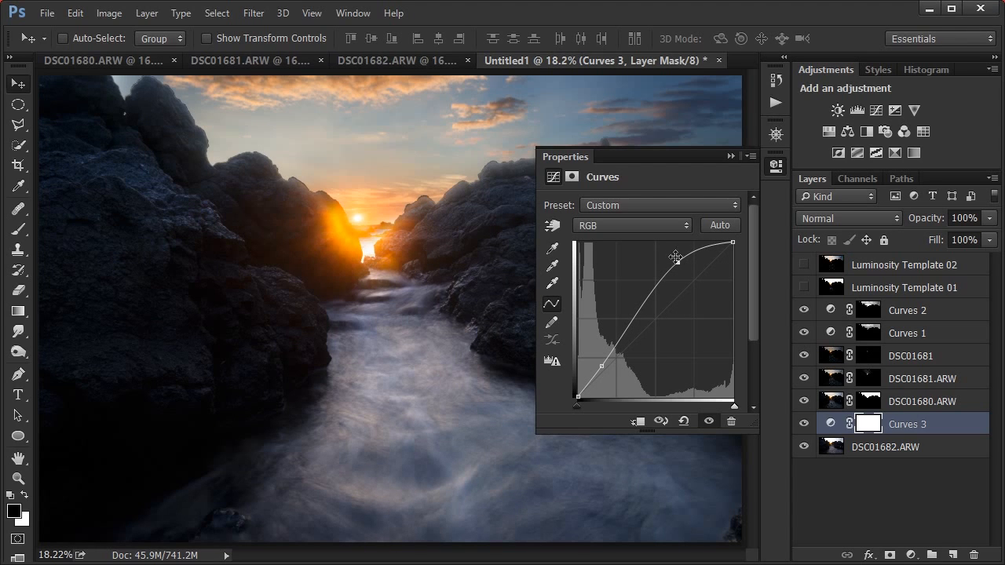
drag(675, 263, 673, 259)
drag(640, 309, 641, 317)
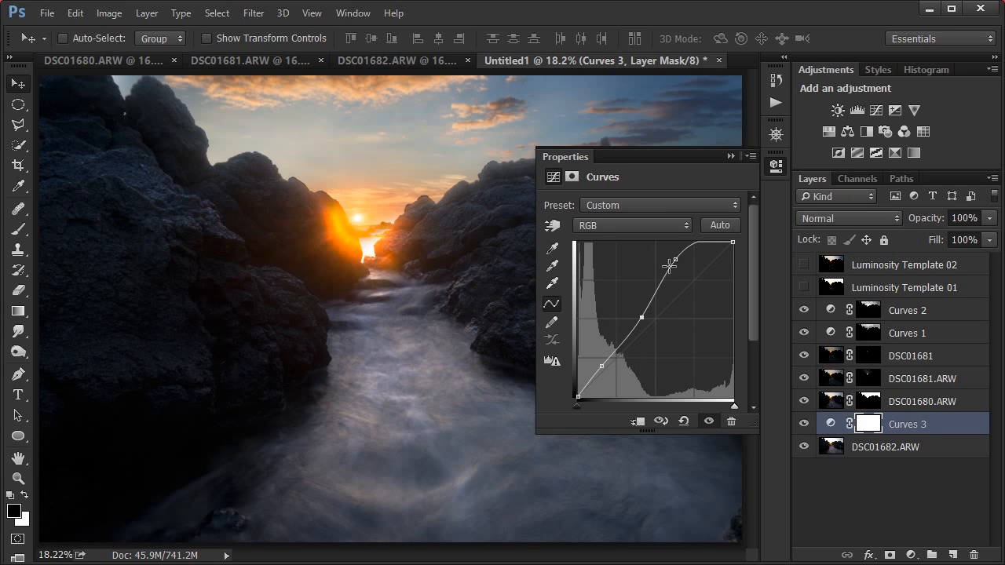
drag(675, 261, 675, 267)
click(732, 158)
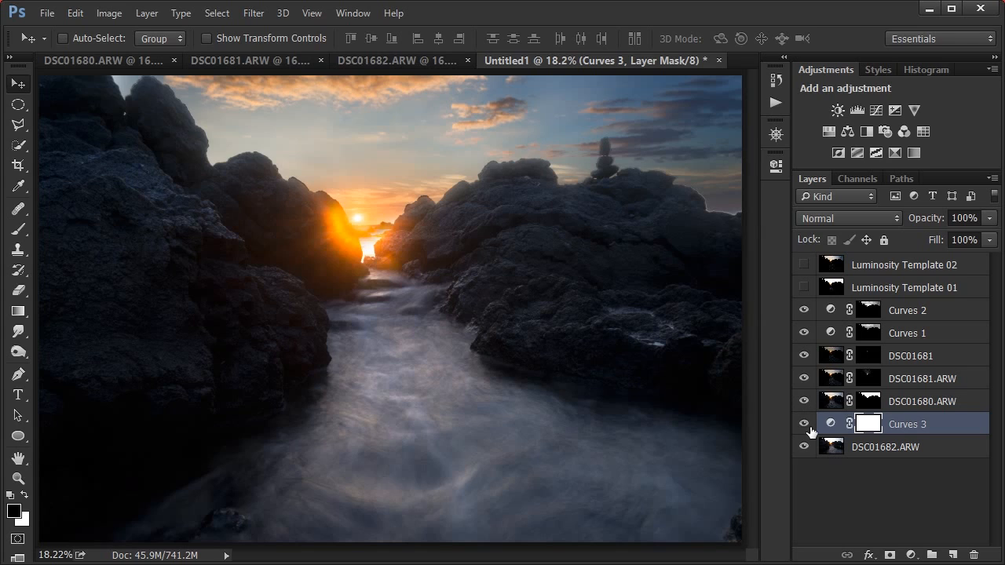
- Toggle the Curves 3 layer's visibility repeatedly to compare the rocks and water, and inspect the foreground closely
click(805, 424)
click(805, 424)
click(806, 424)
click(805, 424)
click(806, 424)
click(805, 424)
scroll(572, 260, up, 5)
scroll(572, 262, down, 2)
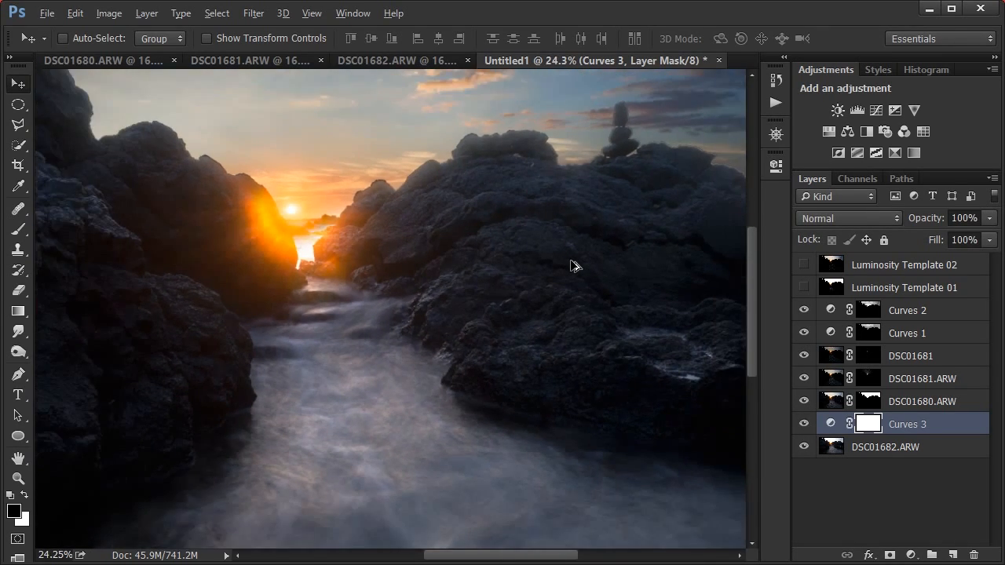
scroll(575, 265, down, 2)
- Refine the Curves 3 curve by slightly lowering the midtone point and moving the highlight point higher
double_click(831, 424)
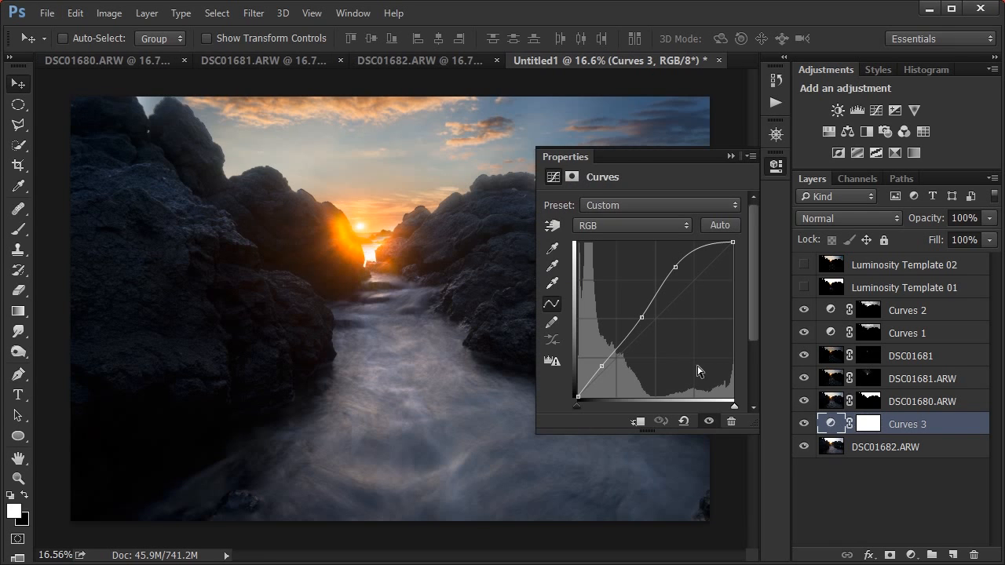
drag(643, 315, 641, 322)
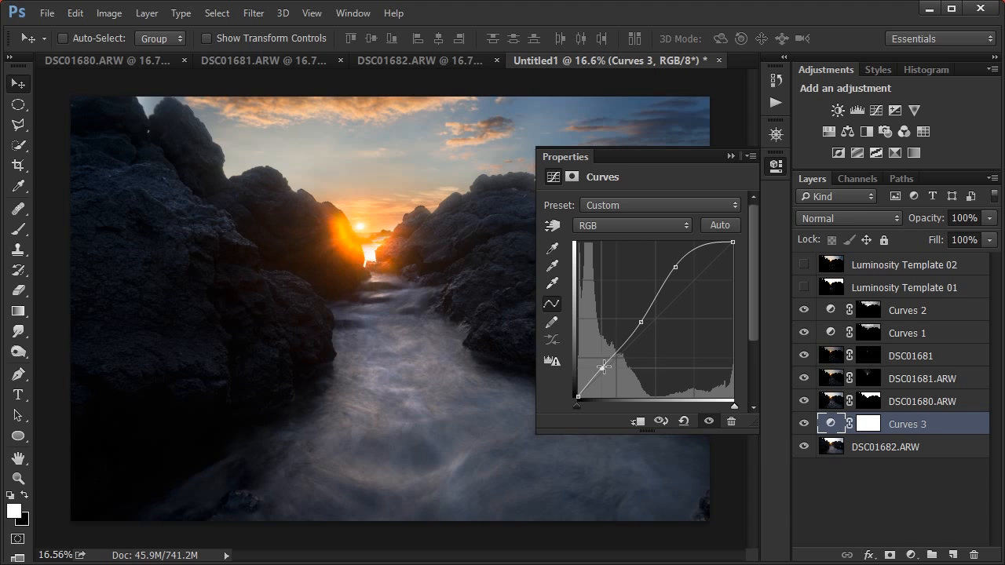
click(644, 322)
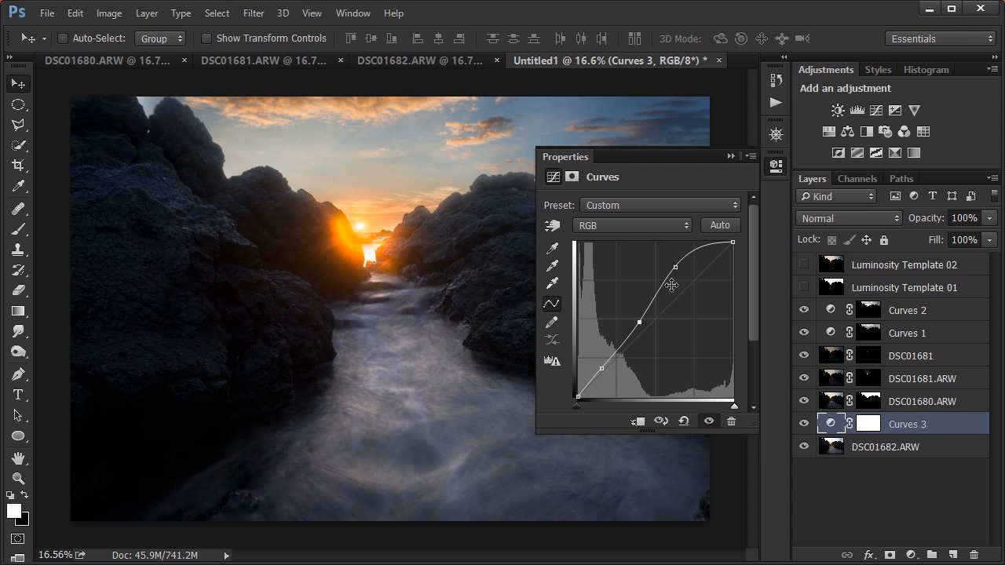
drag(676, 269, 688, 252)
click(729, 156)
- Toggle the Curves 3 layer's visibility to compare the image with and without the refined curve
click(805, 424)
click(805, 424)
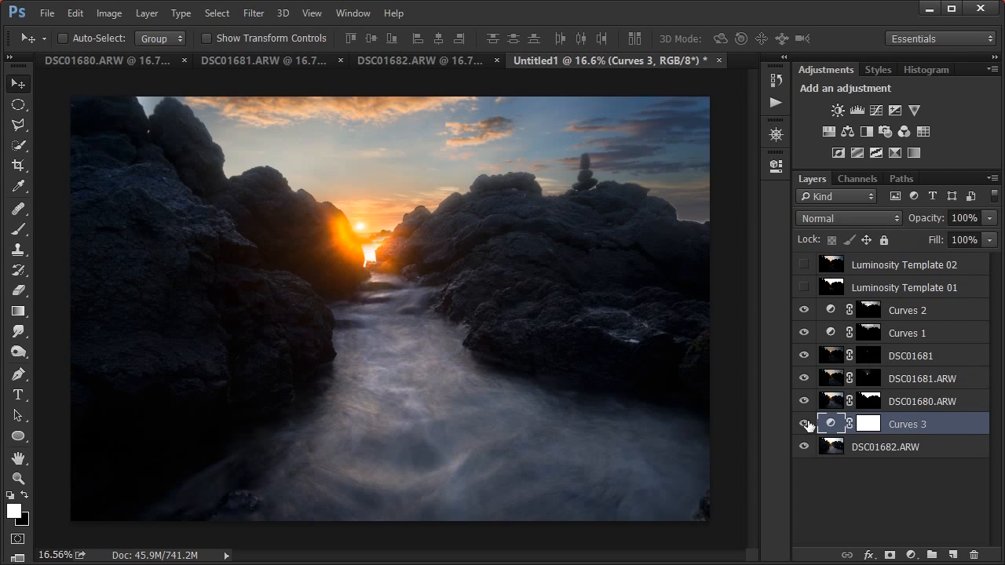
click(805, 424)
click(805, 424)
click(804, 424)
click(805, 423)
click(804, 423)
click(805, 424)
- Paint black on the Curves 3 mask over the sun and the glowing rocks beside it with a size 400 brush
click(840, 479)
scroll(336, 256, up, 3)
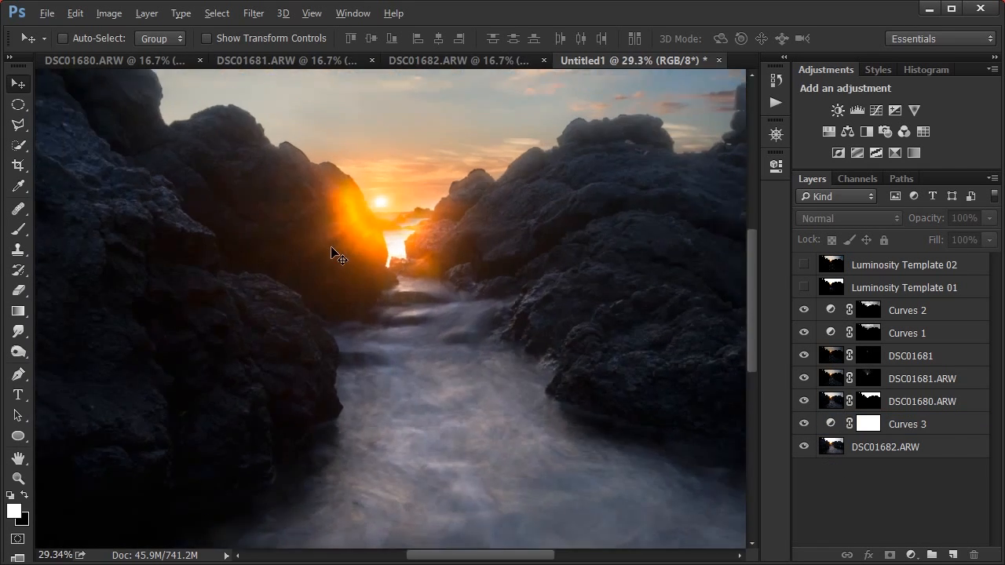
scroll(336, 256, up, 2)
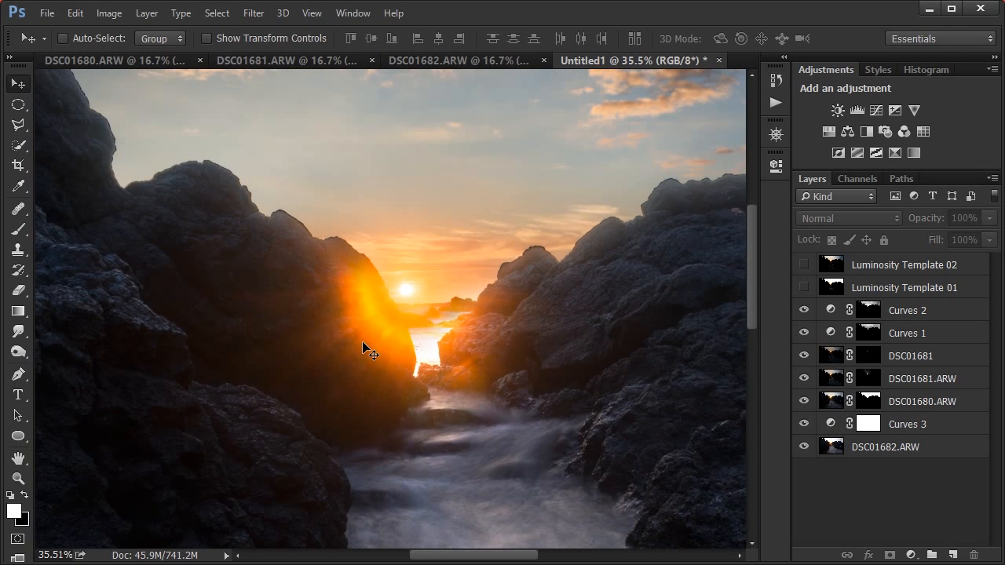
click(869, 425)
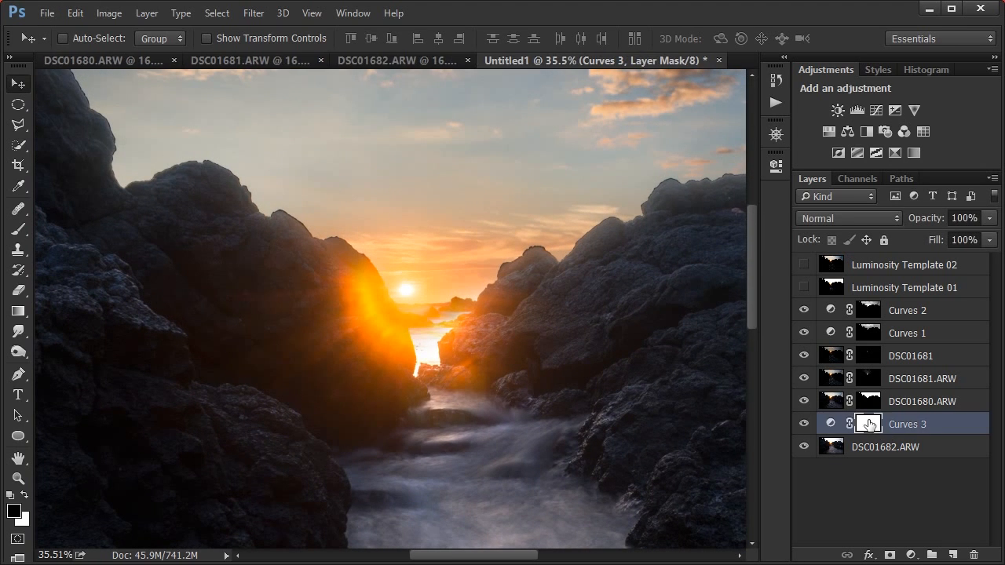
key(b)
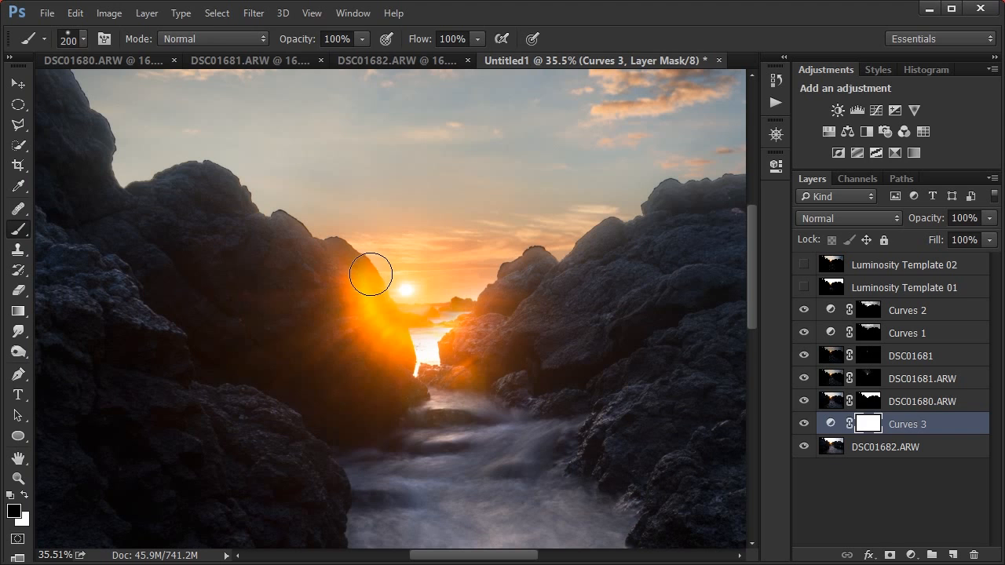
key(bracketright)
key(bracketright)
key(bracketright)
key(bracketright)
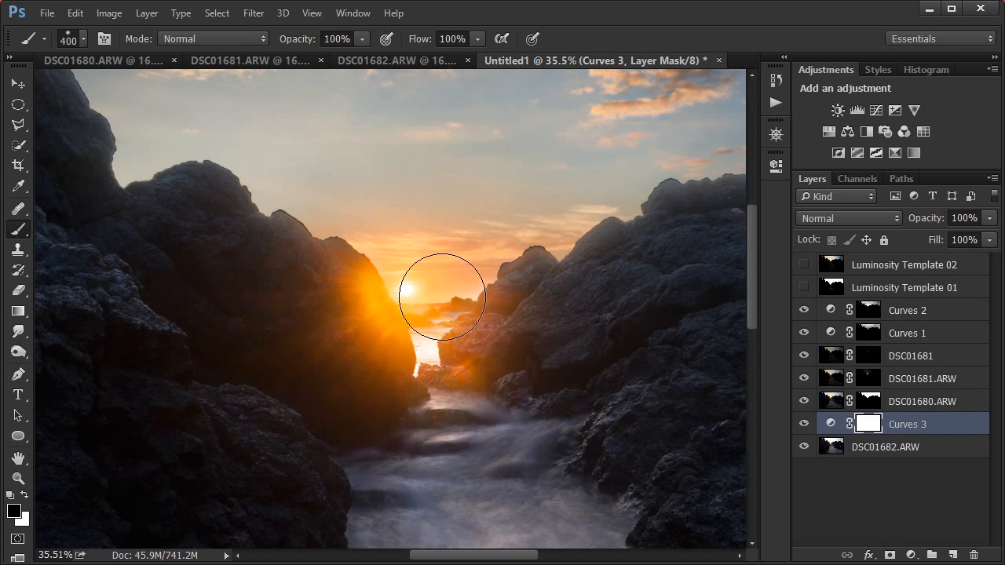
mouse_move(447, 307)
mouse_down()
mouse_move(415, 314)
mouse_move(395, 294)
mouse_move(384, 298)
mouse_move(387, 316)
mouse_move(405, 317)
mouse_move(404, 264)
mouse_move(348, 276)
mouse_move(325, 291)
mouse_move(330, 334)
mouse_up()
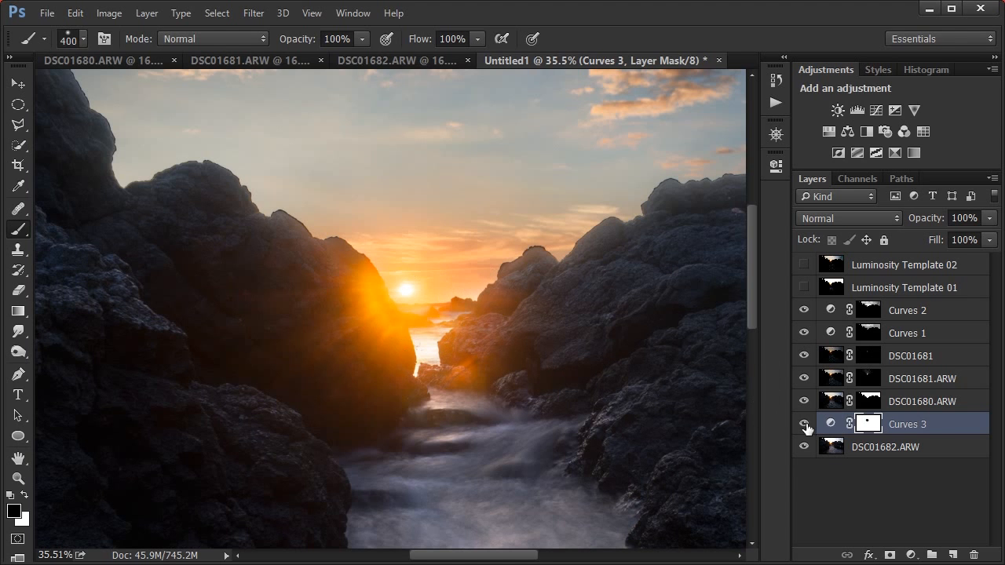
- Toggle the Curves 3 layer's visibility to check the masked area around the sun, and view the whole image
click(804, 425)
click(805, 425)
click(803, 425)
click(804, 424)
scroll(571, 370, down, 4)
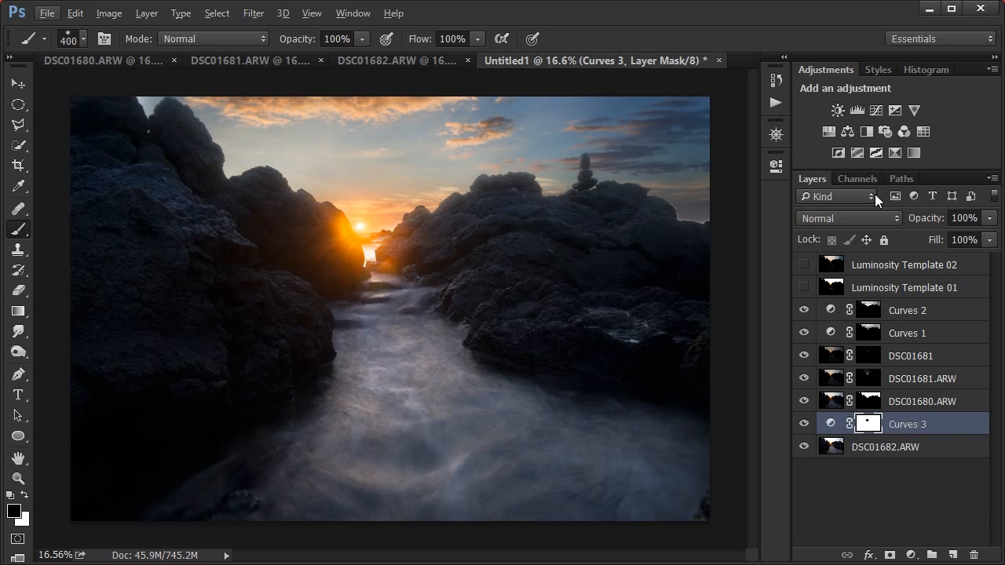
- Add a Curves 4 adjustment above Curves 3, raise its midtones, and invert its mask to black
click(873, 114)
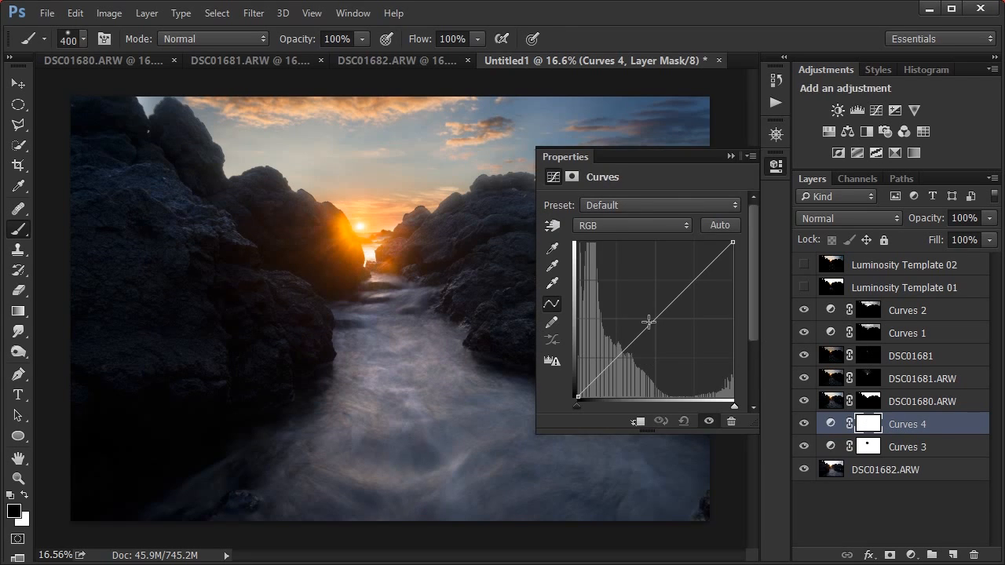
drag(648, 325, 635, 298)
click(730, 157)
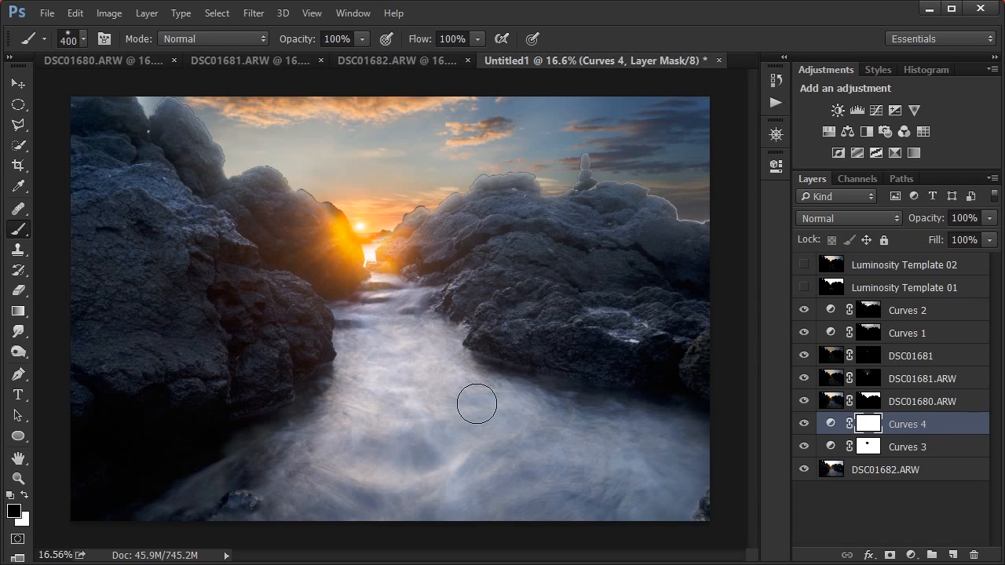
key(ctrl+i)
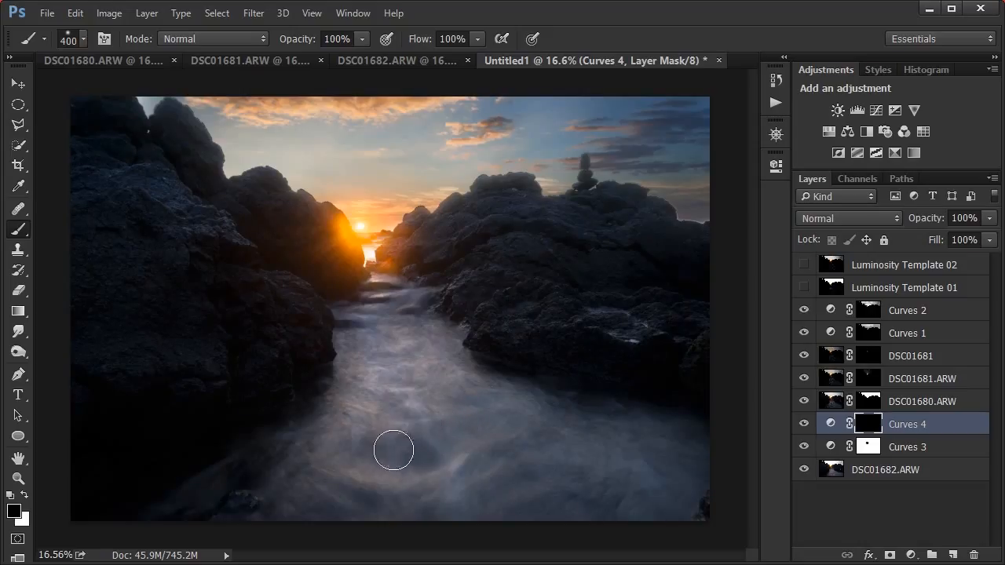
- Paint white on the Curves 4 mask over the main body of flowing water, starting with a size 500 brush
key(x)
key(bracketright)
key(bracketright)
key(bracketright)
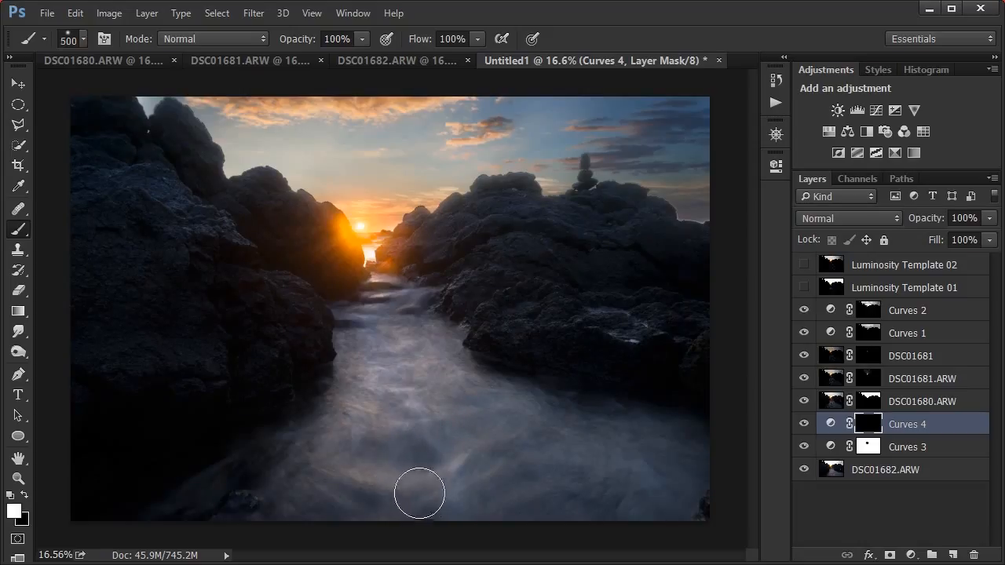
mouse_move(400, 486)
mouse_down()
mouse_move(372, 464)
mouse_move(338, 511)
mouse_move(345, 465)
mouse_move(234, 515)
mouse_move(327, 483)
mouse_move(369, 422)
mouse_move(382, 420)
mouse_move(399, 320)
mouse_move(487, 482)
mouse_move(451, 418)
mouse_move(569, 479)
mouse_move(503, 439)
mouse_move(690, 482)
mouse_move(656, 510)
mouse_move(464, 490)
mouse_move(629, 510)
mouse_move(408, 508)
mouse_move(426, 459)
mouse_move(226, 516)
mouse_move(364, 474)
mouse_move(414, 408)
mouse_up()
key(bracketright)
key(bracketleft)
- Reduce the brush size to 400 and paint white on the Curves 4 mask along the water beside the left rocks
scroll(366, 386, up, 6)
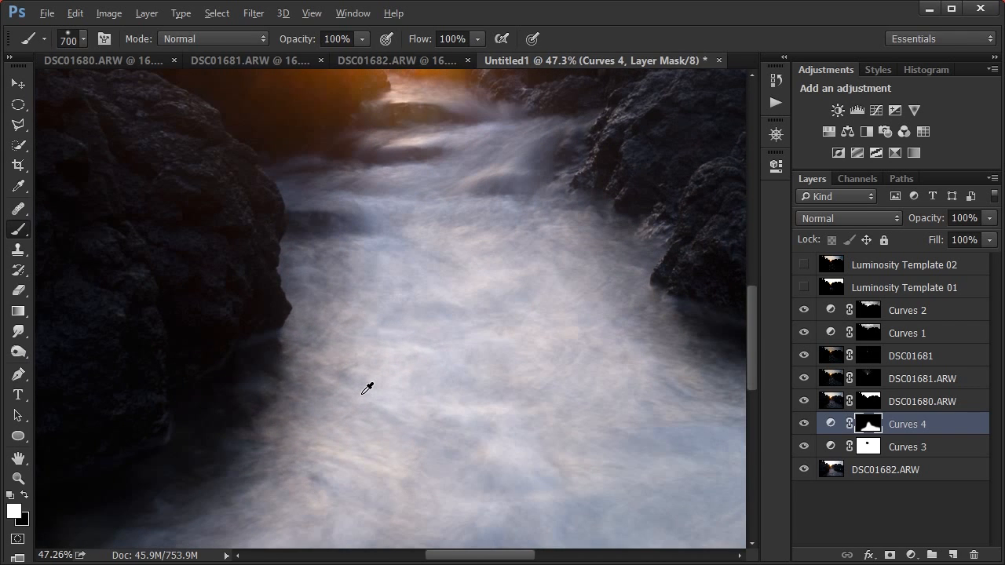
key(bracketleft)
key(bracketleft)
key(bracketleft)
mouse_move(337, 410)
mouse_down()
mouse_move(343, 357)
mouse_move(353, 354)
mouse_up()
mouse_move(360, 339)
mouse_down()
mouse_move(343, 439)
mouse_move(358, 307)
mouse_move(377, 366)
mouse_move(431, 307)
mouse_up()
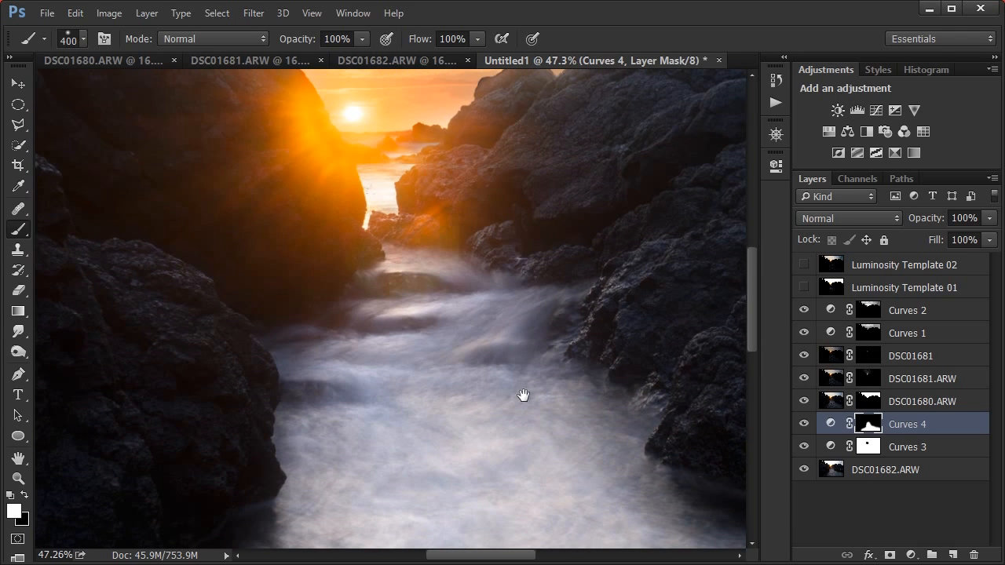
- Paint white on the Curves 4 mask over the water along the right rocks, out to the image's right edge
drag(523, 397, 478, 309)
drag(442, 257, 452, 275)
drag(453, 328, 386, 196)
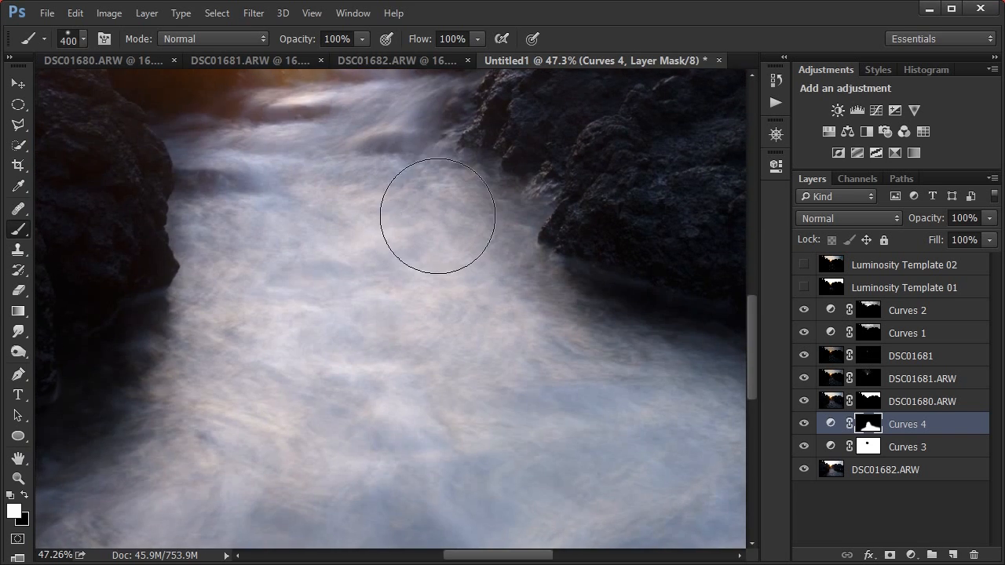
drag(437, 215, 466, 291)
mouse_move(490, 324)
mouse_down()
mouse_move(211, 247)
mouse_move(240, 244)
mouse_move(384, 325)
mouse_up()
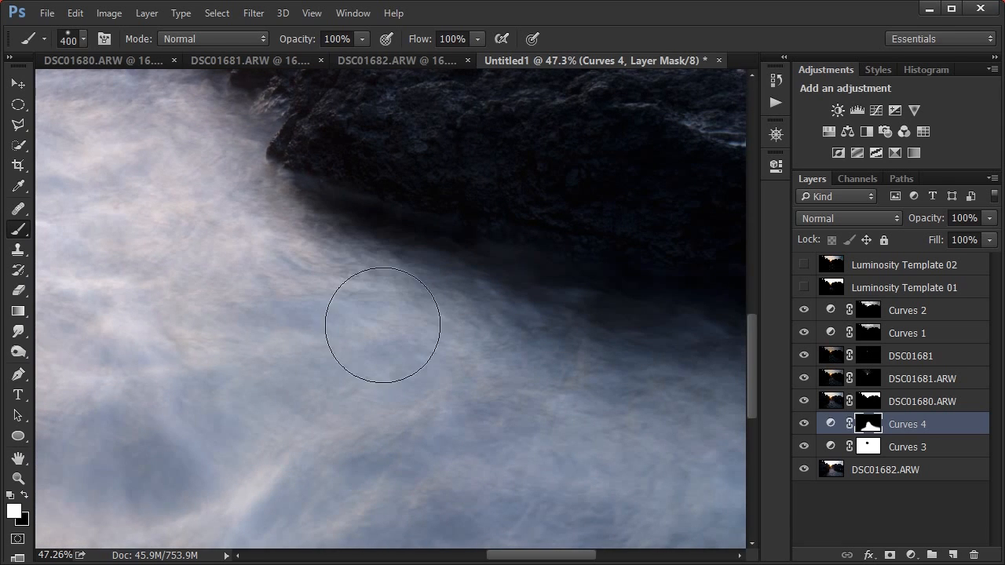
drag(453, 359, 196, 261)
mouse_move(282, 259)
mouse_down()
mouse_move(509, 306)
mouse_move(684, 370)
mouse_up()
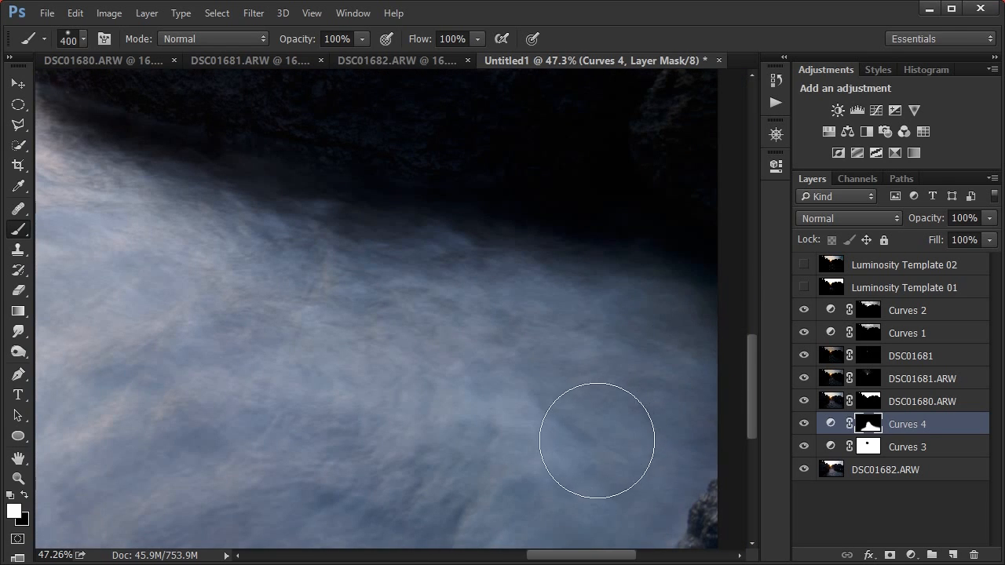
drag(597, 437, 568, 296)
key(ctrl+minus)
key(ctrl+minus)
key(ctrl+minus)
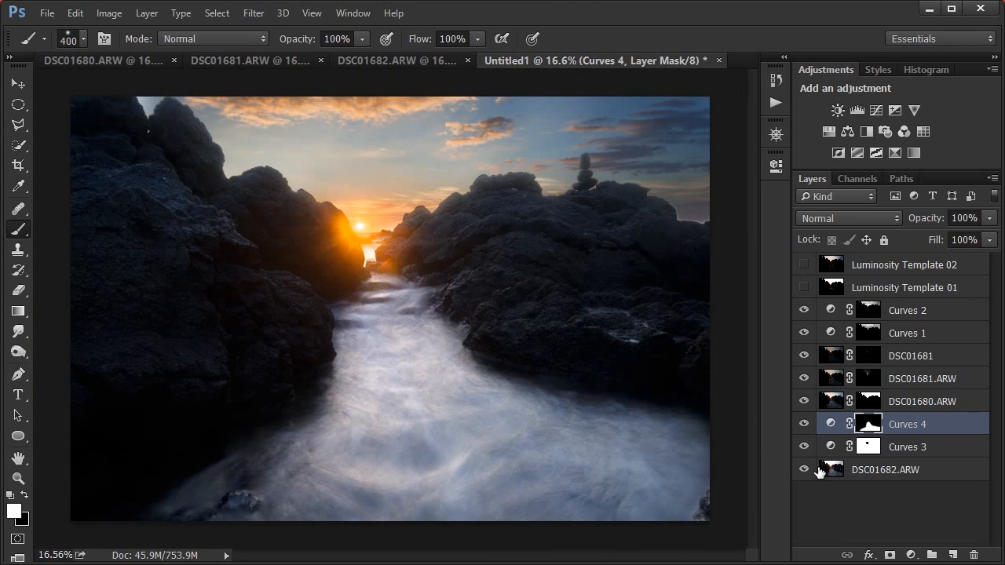
- View the Curves 4 mask on its own and paint white over the uneven spots along the edges of the water area
alt+click(873, 426)
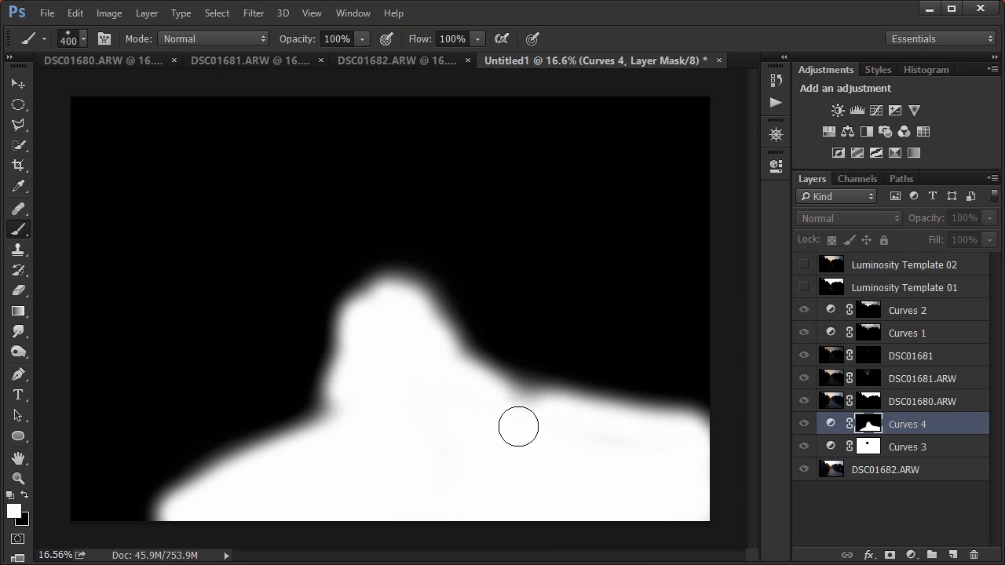
click(518, 426)
drag(321, 464, 434, 402)
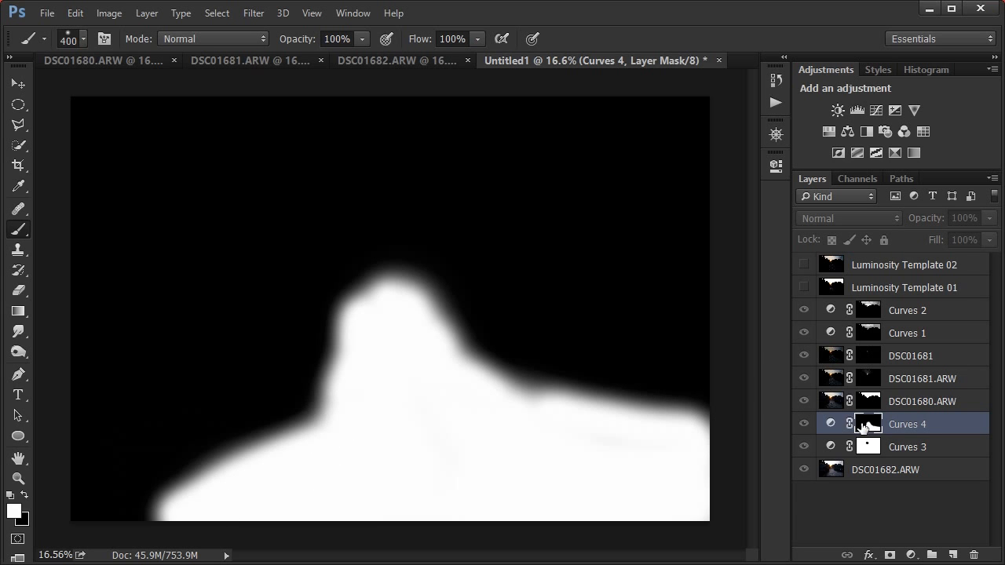
alt+click(876, 427)
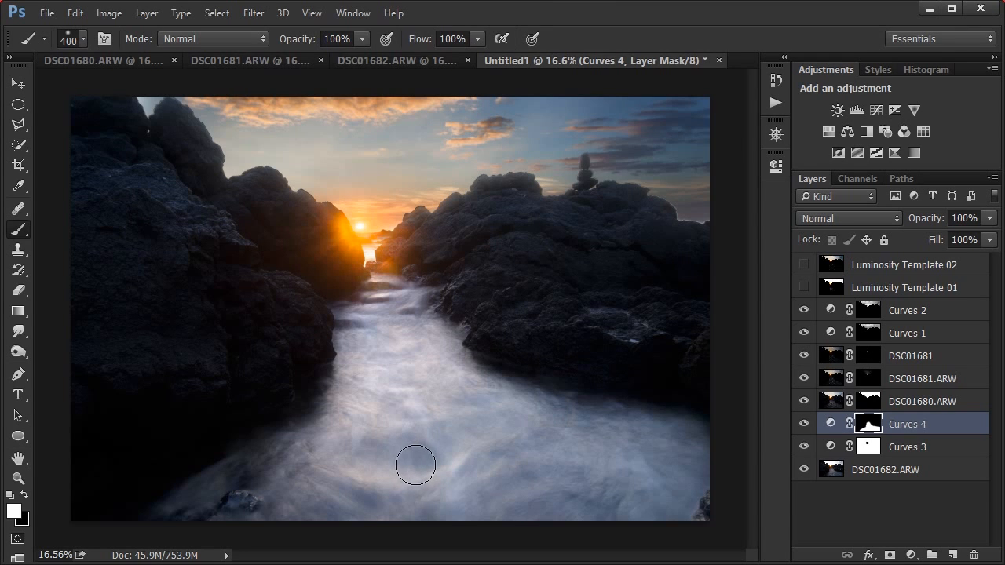
- Add a Curves 5 adjustment above Curves 4 and shape a contrast S-curve with points sampled from the water's darker and brighter tones
scroll(415, 464, up, 2)
drag(474, 480, 496, 386)
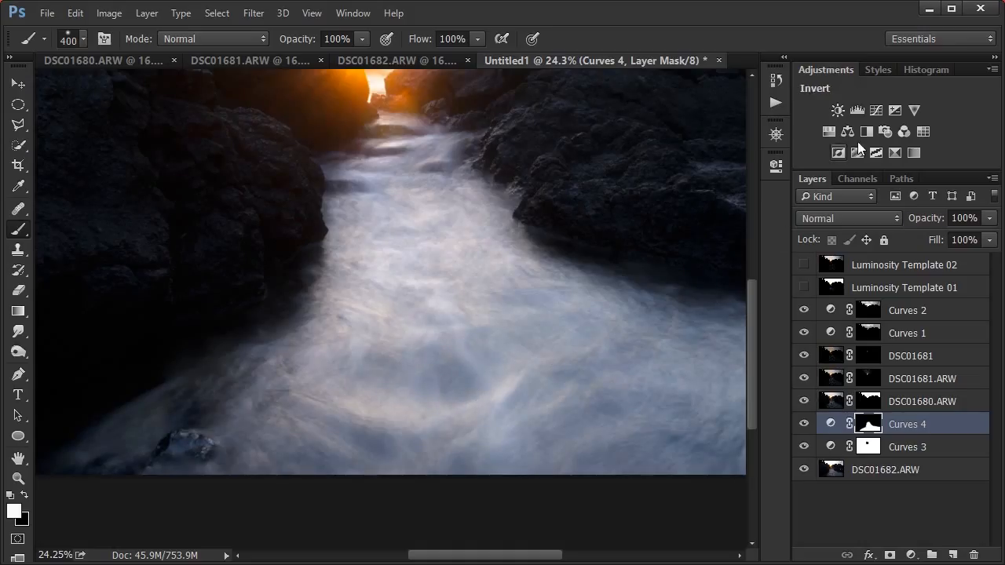
click(881, 109)
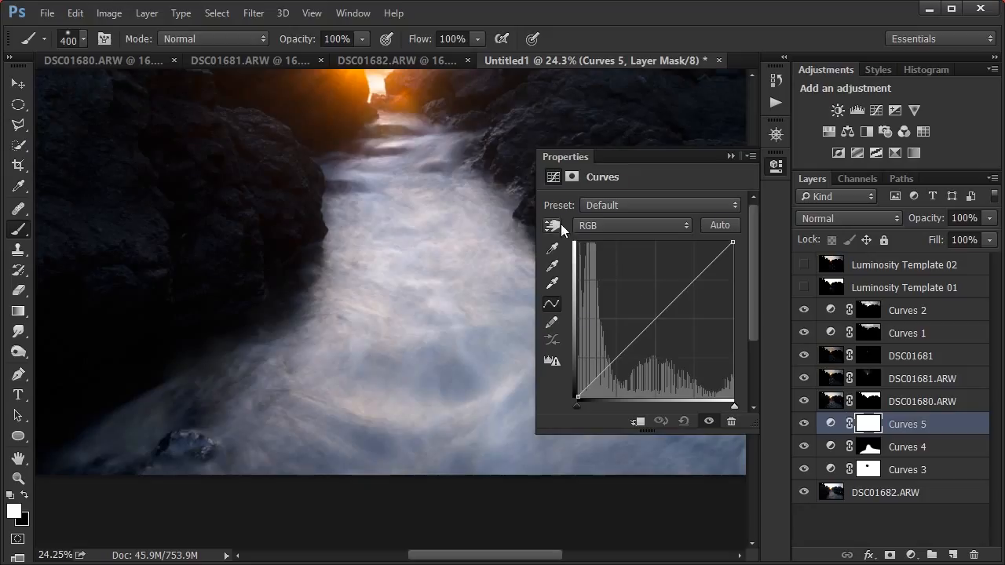
click(558, 225)
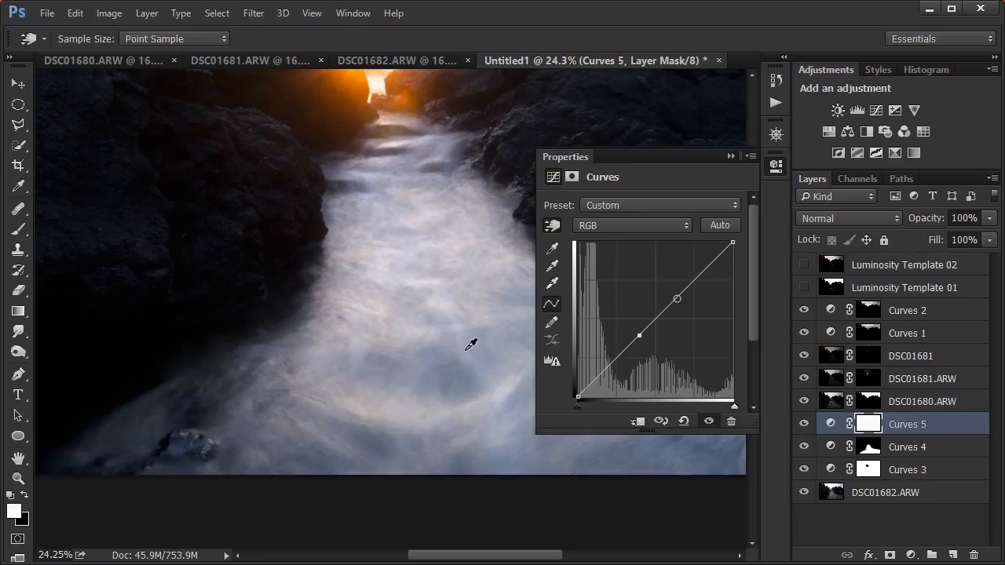
mouse_move(636, 334)
mouse_down()
mouse_move(654, 349)
mouse_move(646, 346)
mouse_up()
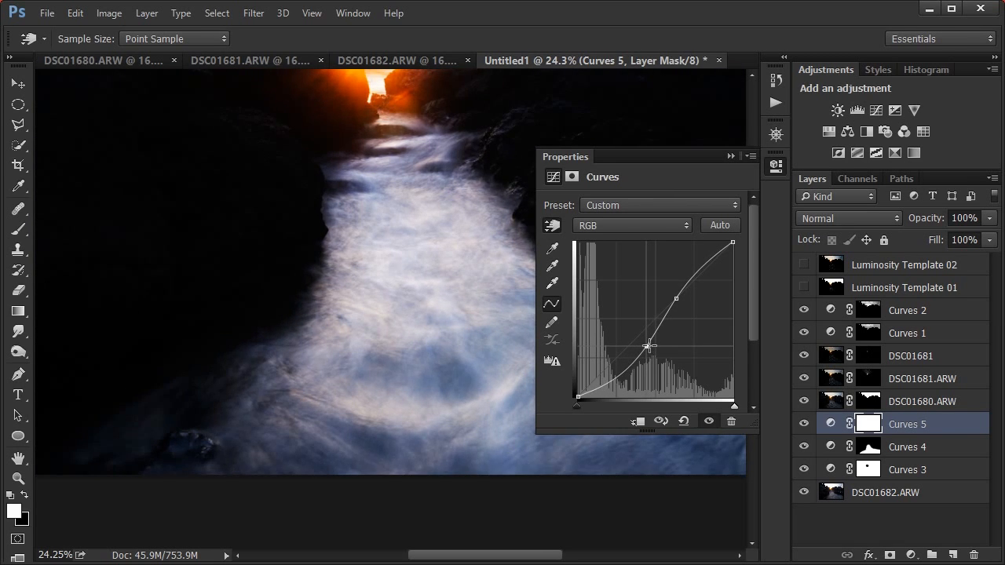
drag(677, 299, 673, 290)
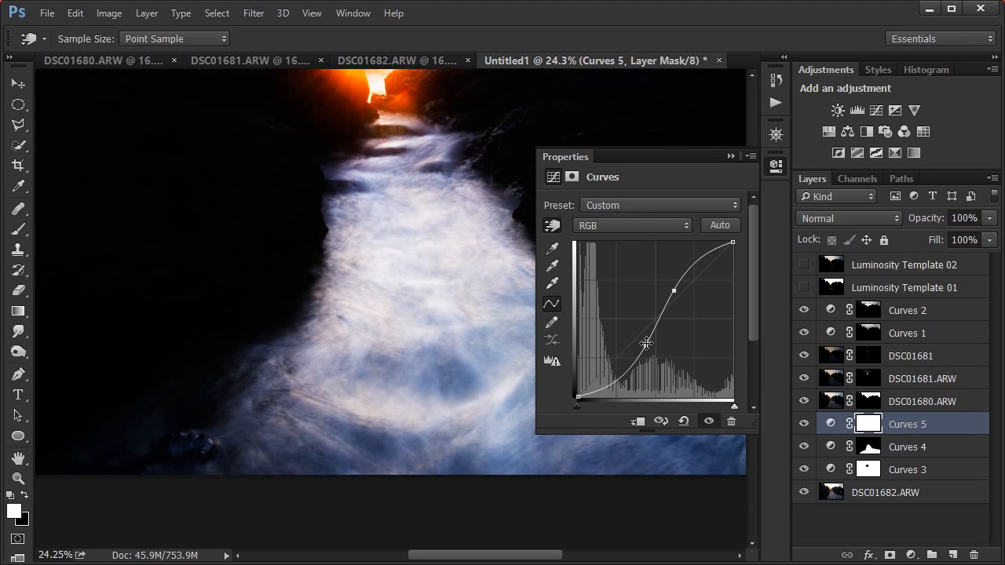
drag(643, 347, 643, 346)
click(730, 156)
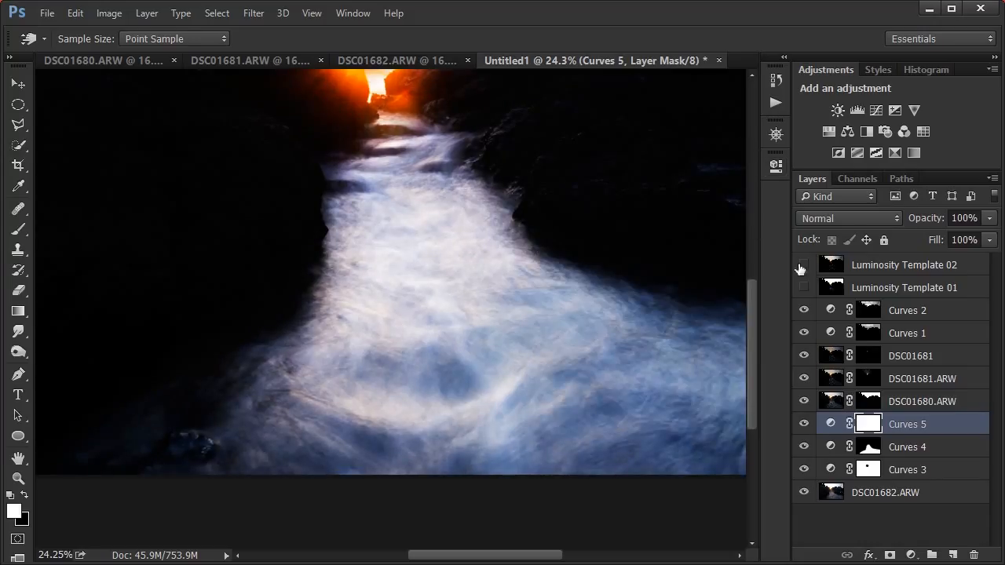
- Set the Curves 5 layer's blend mode to Luminosity and invert its mask to black
click(853, 215)
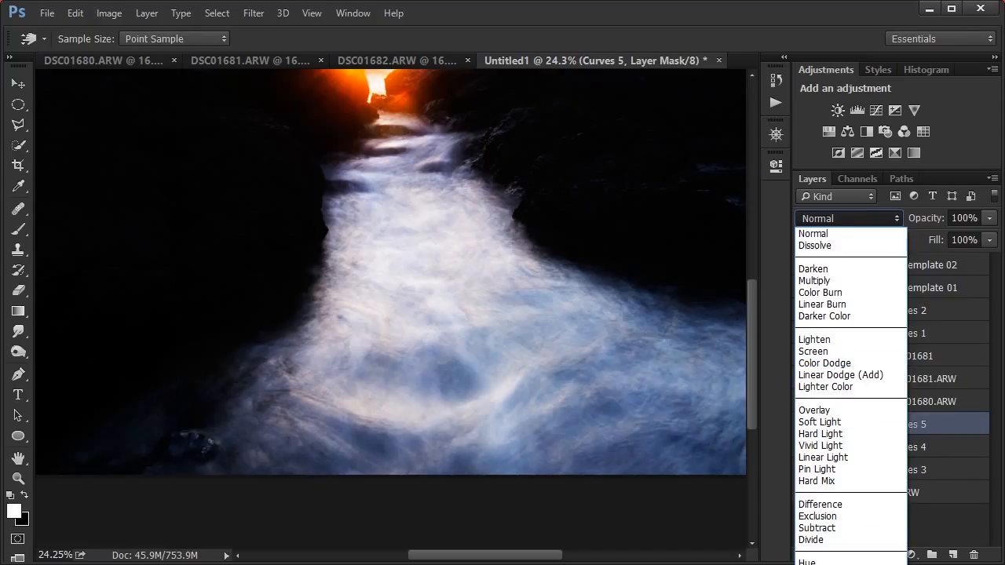
click(819, 564)
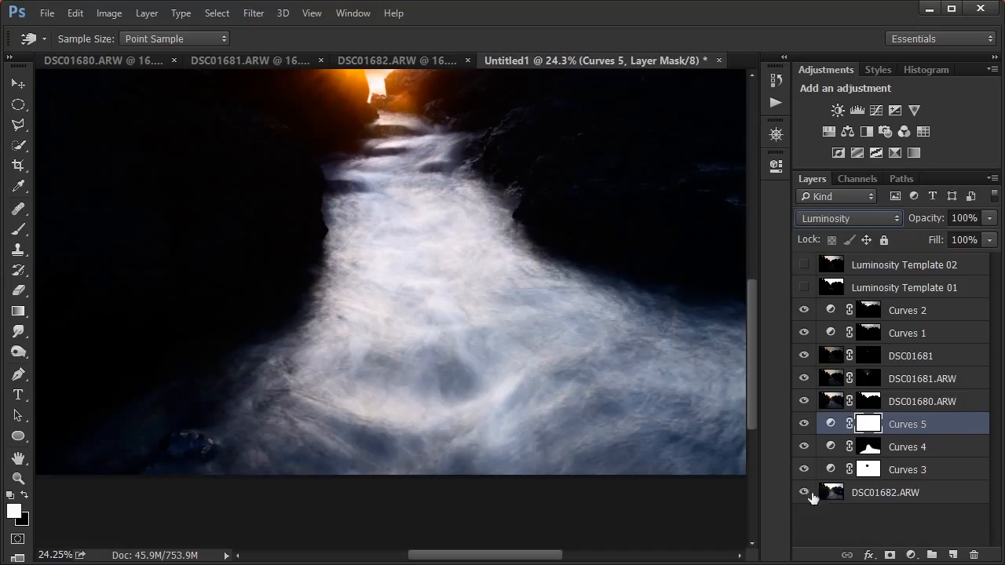
click(893, 503)
click(868, 428)
key(ctrl+i)
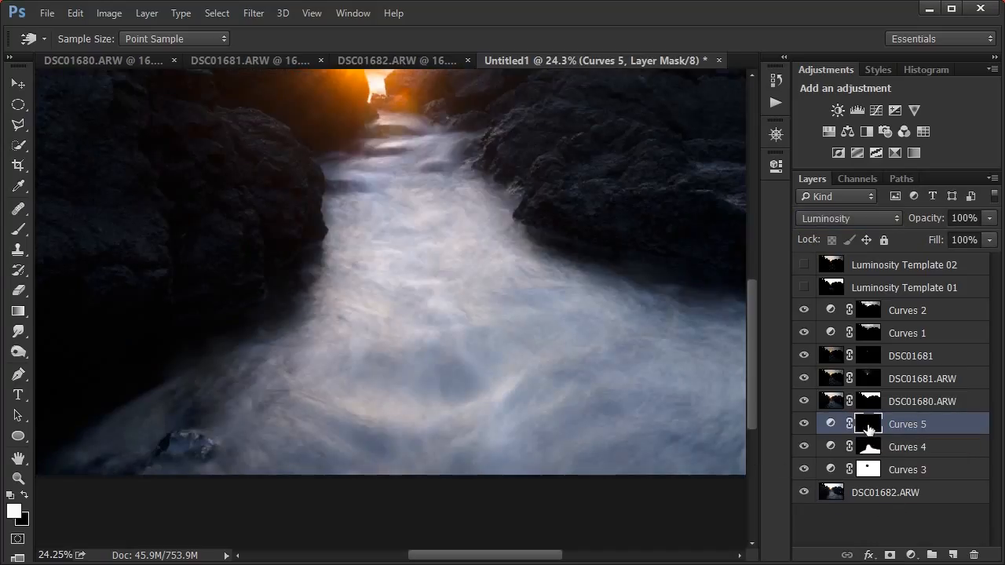
- Paint white on the Curves 5 mask over the foreground and central water, enlarging the soft brush from 400 to 507 px
key(b)
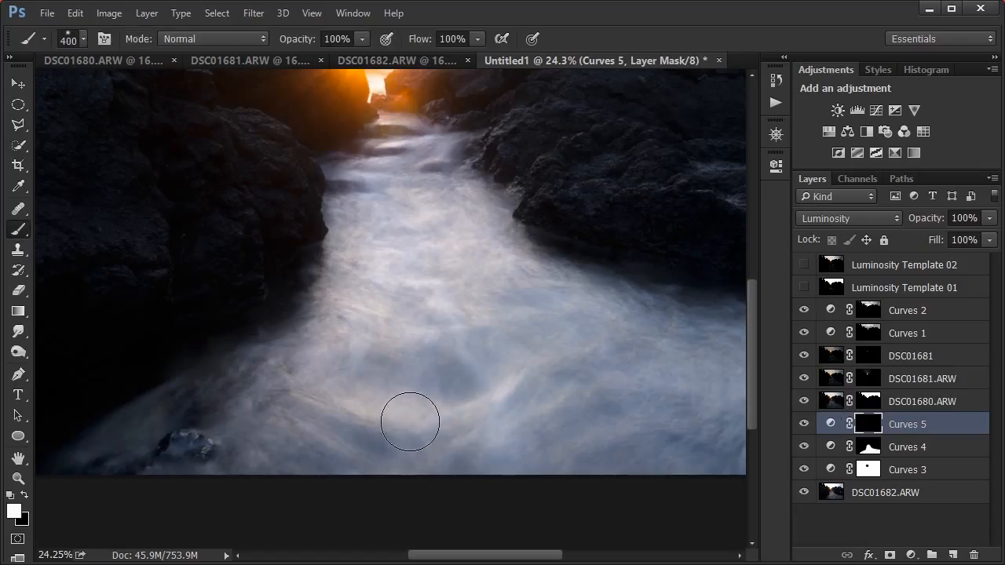
mouse_move(412, 420)
mouse_down()
mouse_move(450, 397)
mouse_move(445, 380)
mouse_move(402, 388)
mouse_move(438, 396)
mouse_move(478, 448)
mouse_up()
click(84, 37)
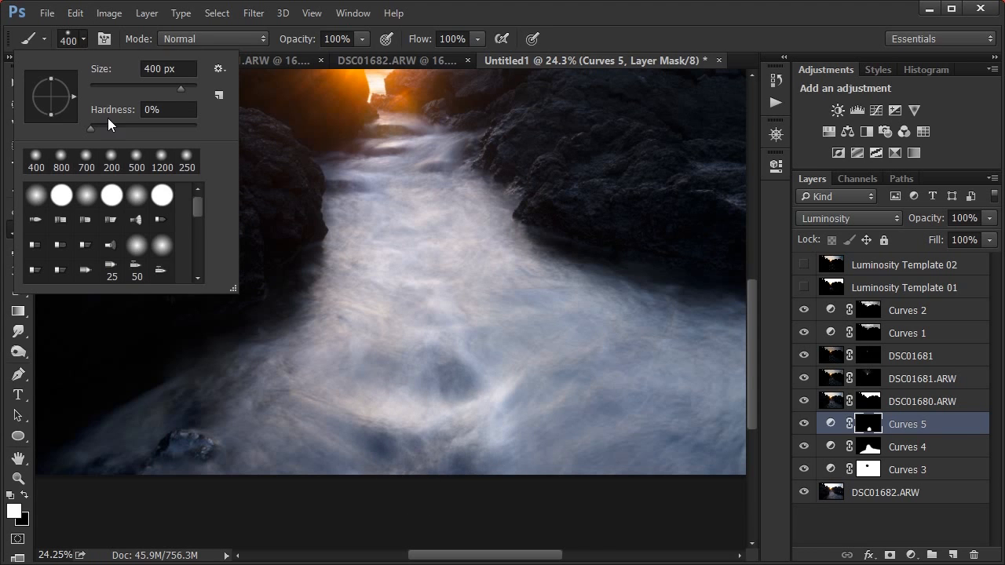
drag(181, 85, 185, 84)
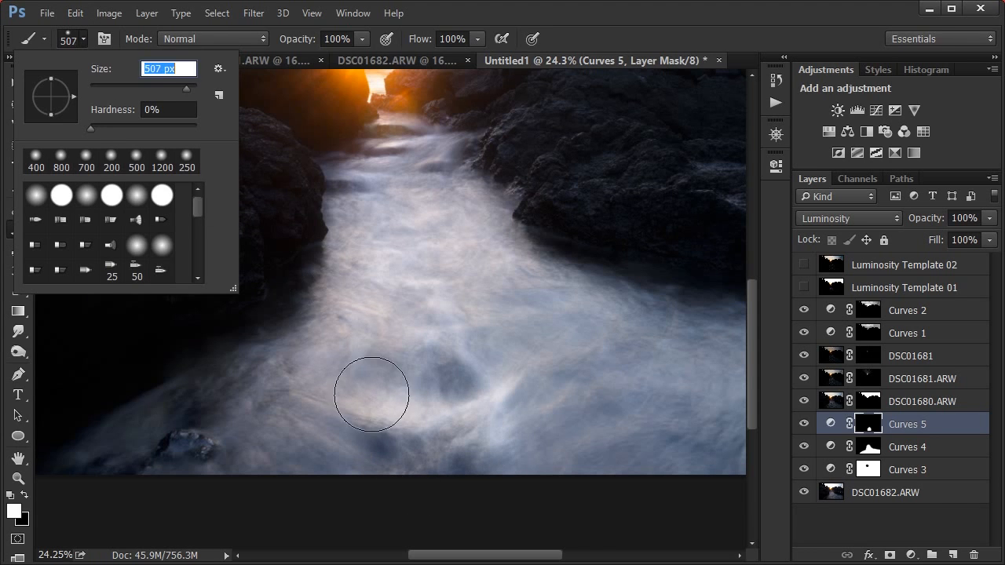
mouse_move(372, 395)
mouse_down()
mouse_move(365, 367)
mouse_move(344, 466)
mouse_move(282, 458)
mouse_move(300, 409)
mouse_move(247, 481)
mouse_move(251, 444)
mouse_move(169, 474)
mouse_move(258, 413)
mouse_up()
key(space)
drag(320, 414, 387, 412)
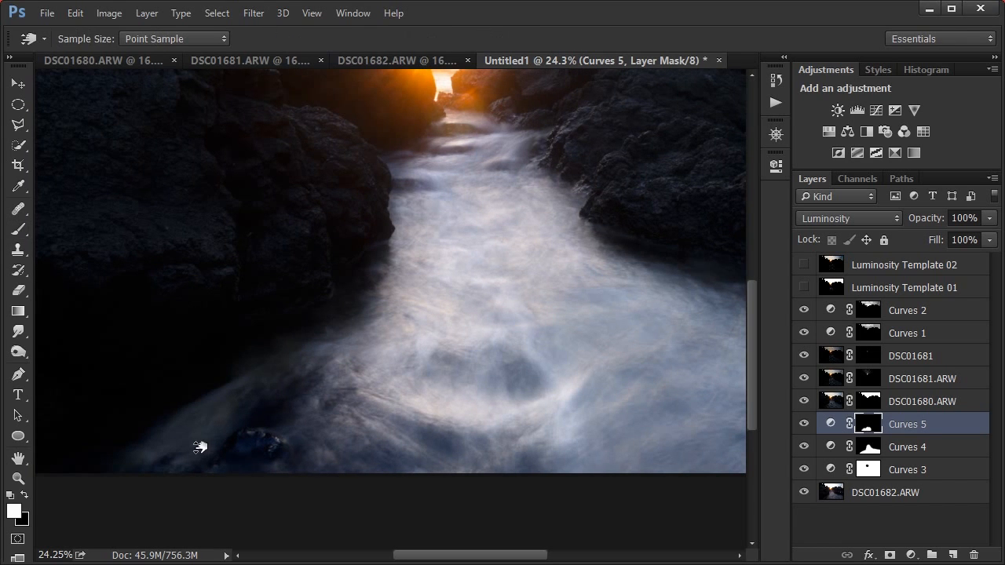
mouse_move(247, 416)
mouse_down()
mouse_move(161, 448)
mouse_move(343, 374)
mouse_move(292, 444)
mouse_move(355, 395)
mouse_up()
key(space)
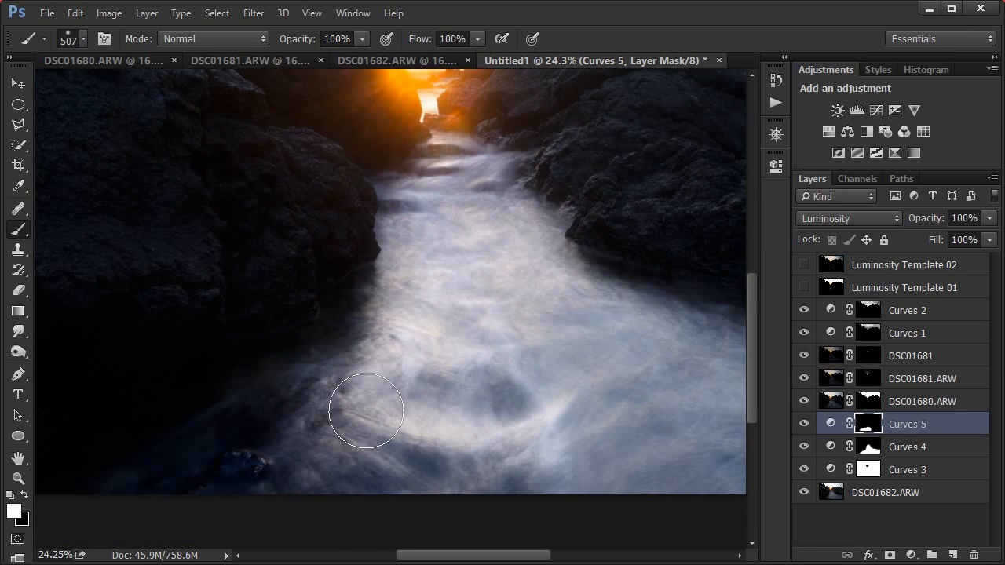
mouse_move(460, 255)
mouse_down()
mouse_move(506, 397)
mouse_move(484, 353)
mouse_up()
key(space)
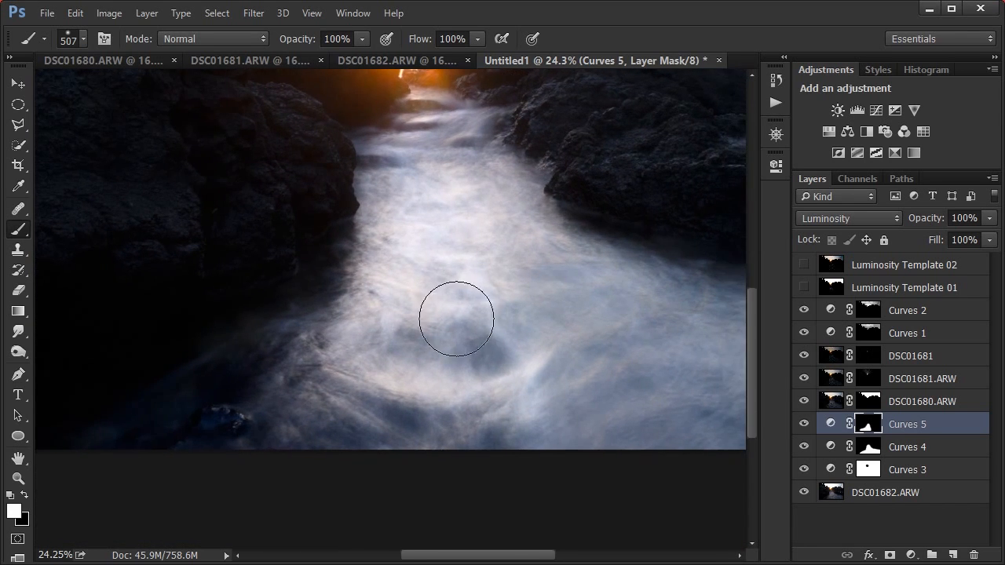
- Enlarge the brush to 800 px and paint white on the Curves 5 mask over the water on the right side
key(space)
drag(515, 411, 302, 453)
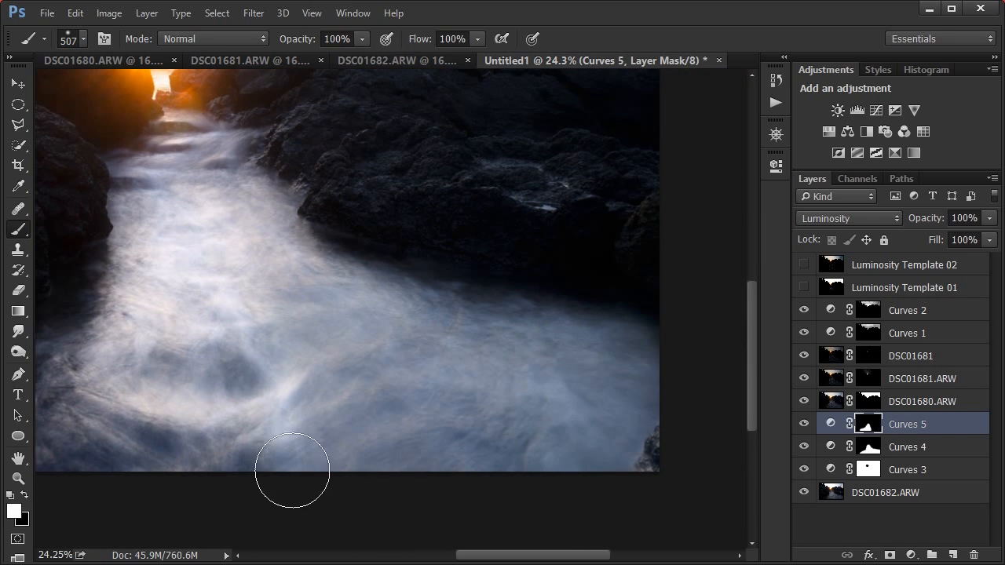
key(bracketright)
key(bracketright)
key(bracketright)
mouse_move(314, 355)
mouse_down()
mouse_move(328, 372)
mouse_move(352, 354)
mouse_move(595, 437)
mouse_up()
key(space)
drag(425, 381, 611, 366)
- Darken the Curves 5 curve's lower point slightly for stronger water contrast, and view the whole image
double_click(831, 423)
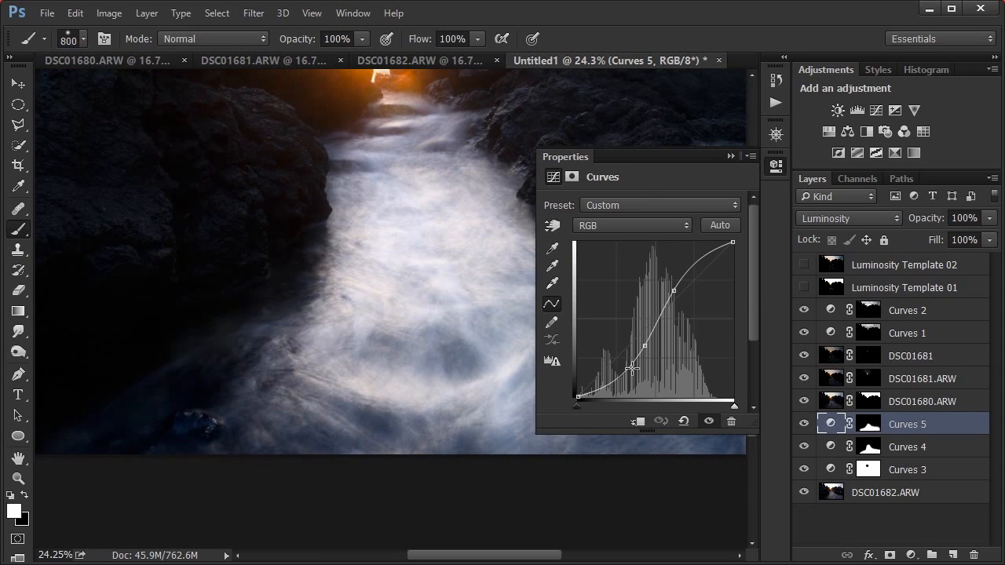
drag(644, 346, 648, 347)
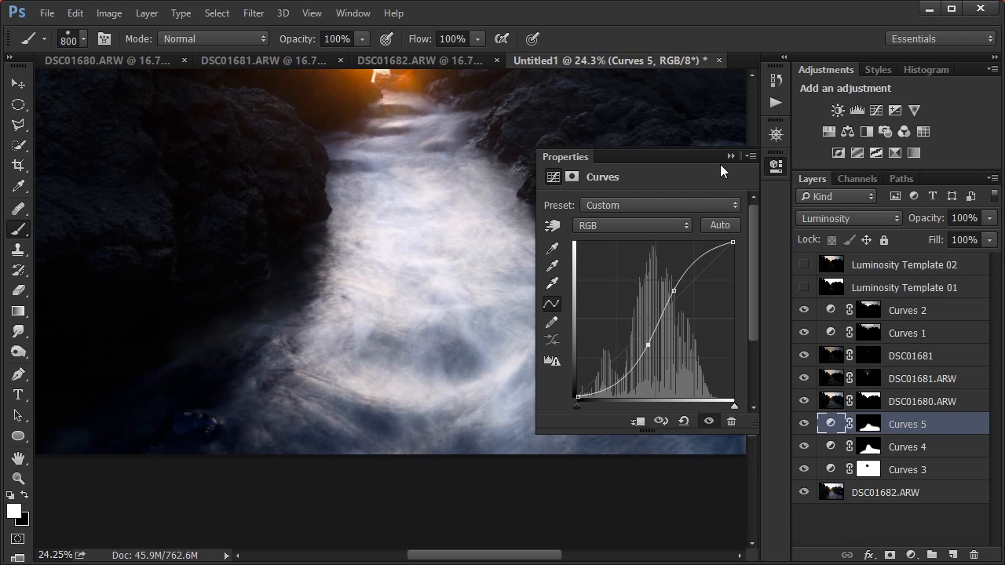
click(730, 156)
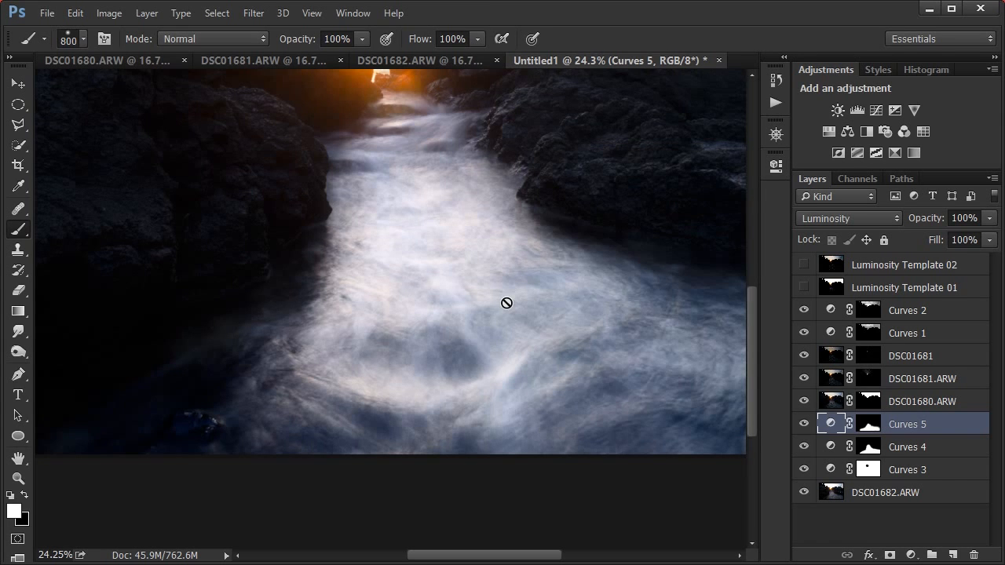
key(ctrl+0)
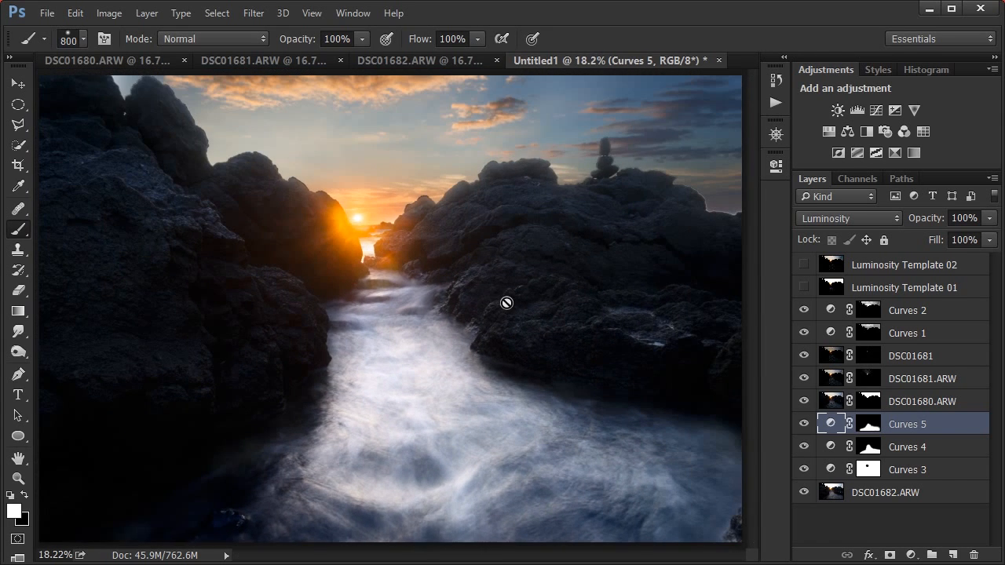
- Inspect the skyline edge of the right rocks by toggling Curves 5, 4 and 3 off and on, and select Curves 3
click(26, 85)
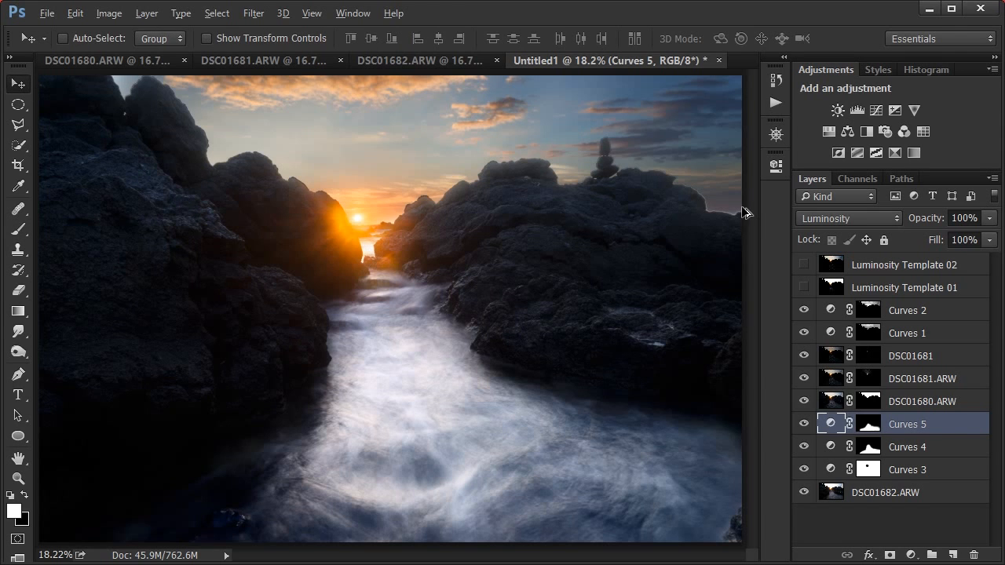
scroll(744, 211, up, 5)
scroll(529, 325, up, 3)
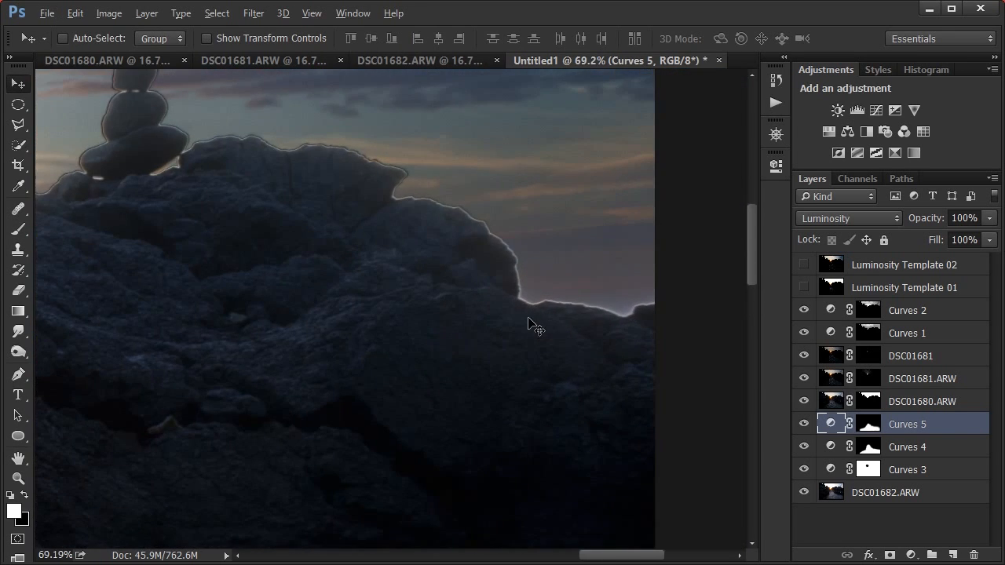
key(alt)
scroll(530, 284, up, 1)
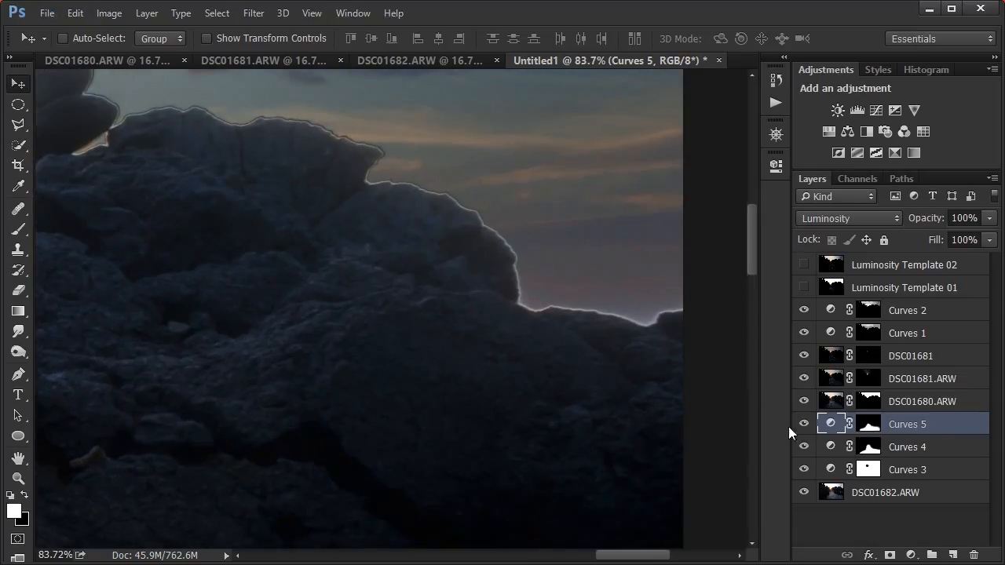
click(802, 425)
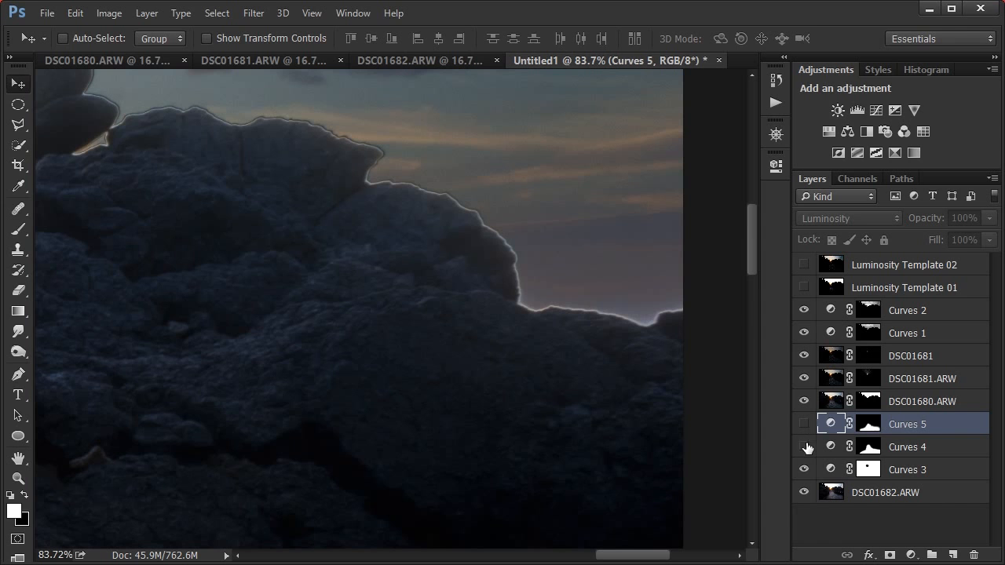
click(803, 469)
click(803, 470)
click(803, 470)
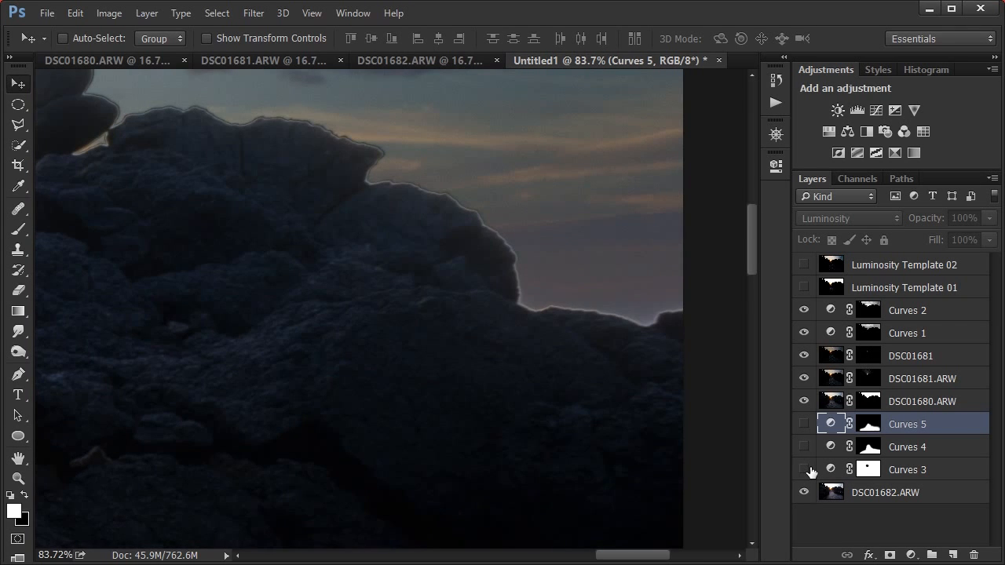
click(803, 470)
click(803, 470)
click(803, 469)
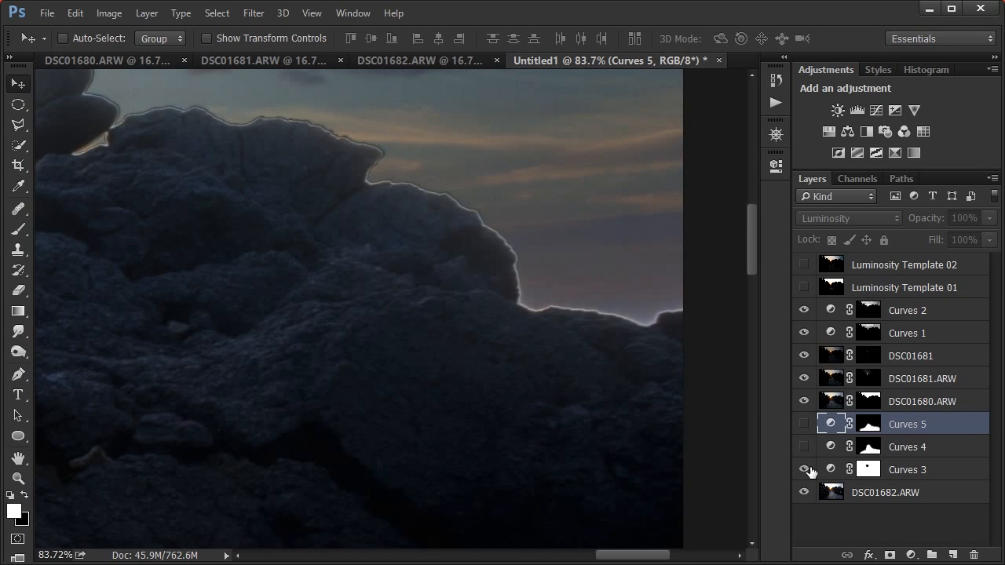
click(804, 425)
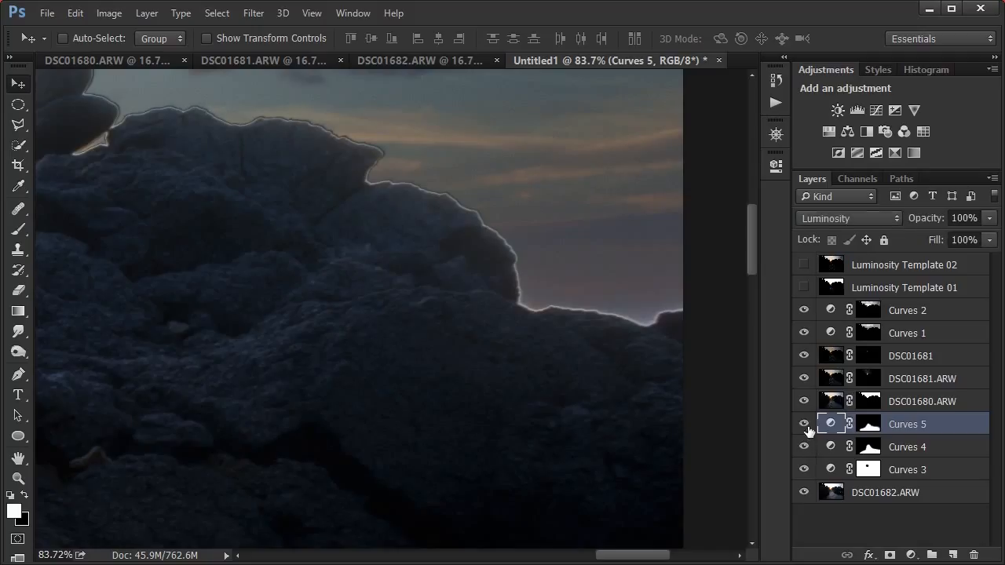
click(900, 470)
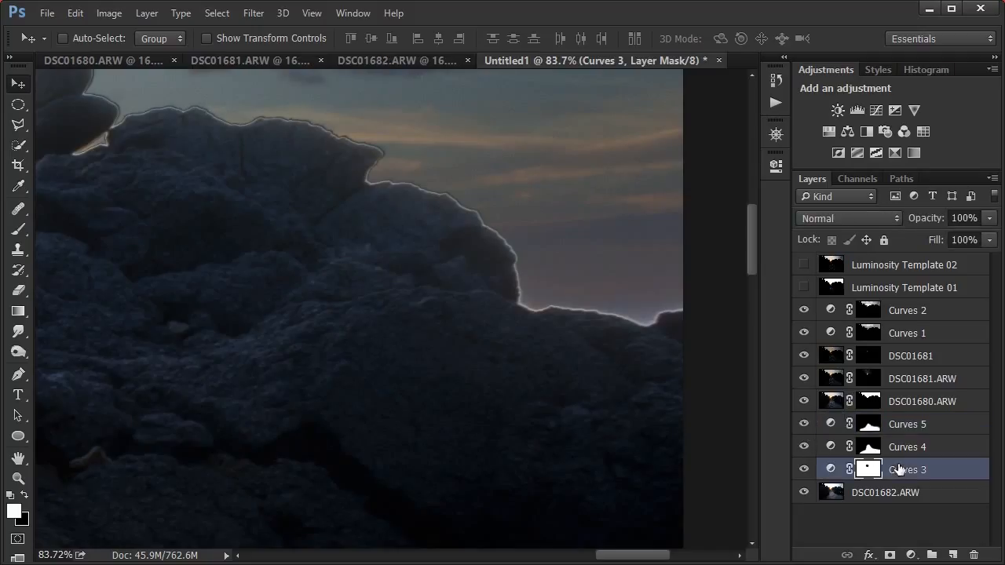
shift+click(916, 310)
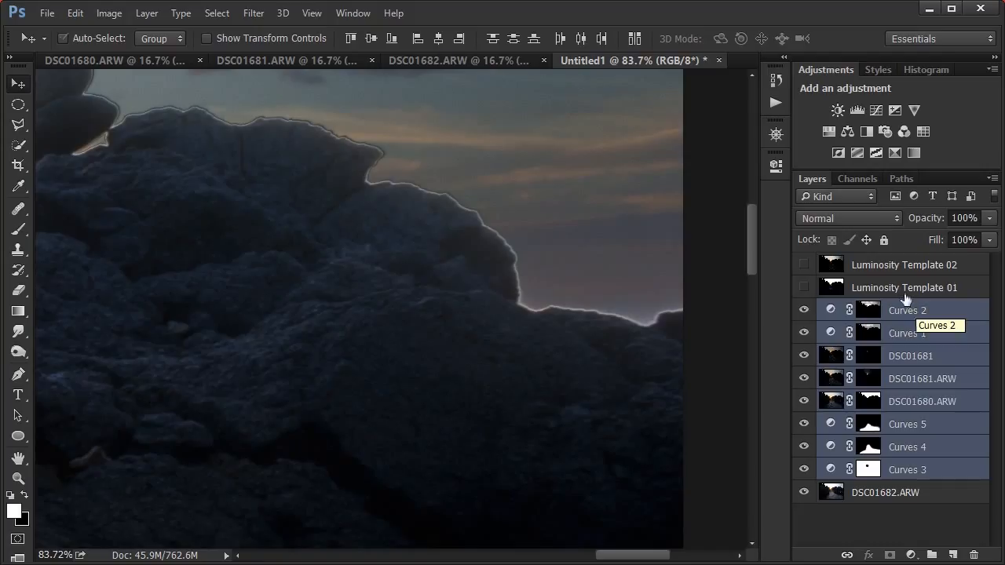
shift+click(905, 288)
shift+click(916, 267)
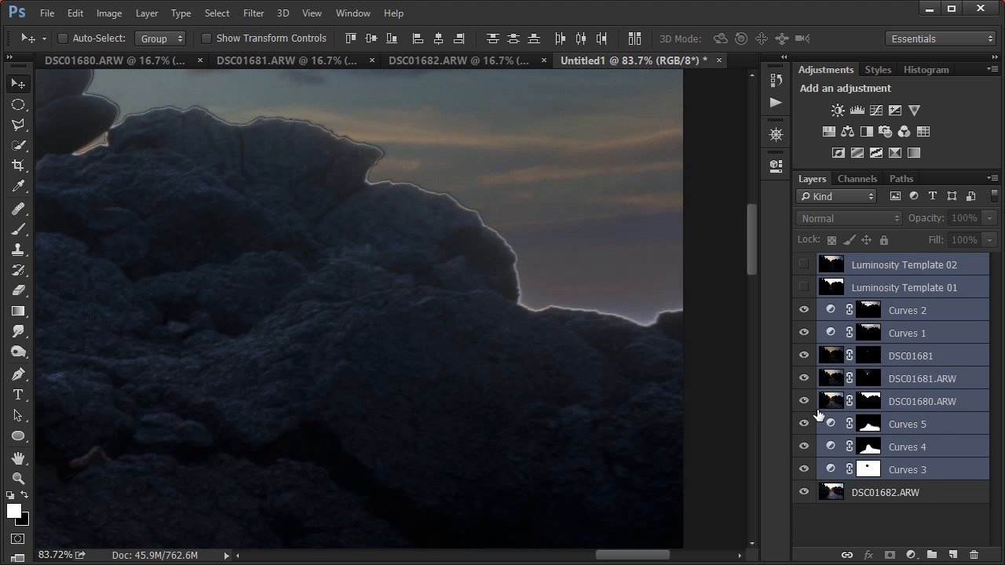
drag(529, 370, 683, 464)
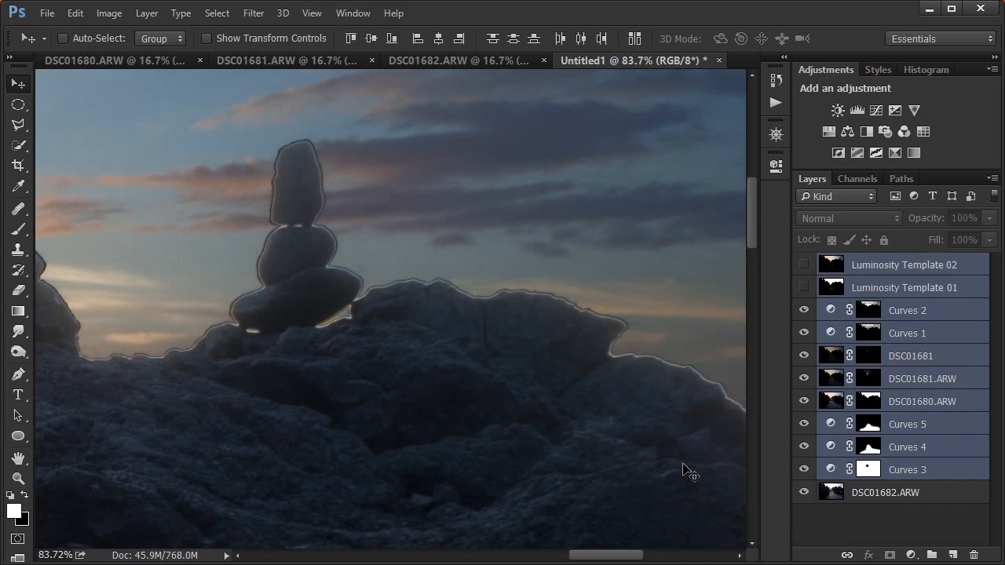
drag(686, 471, 356, 361)
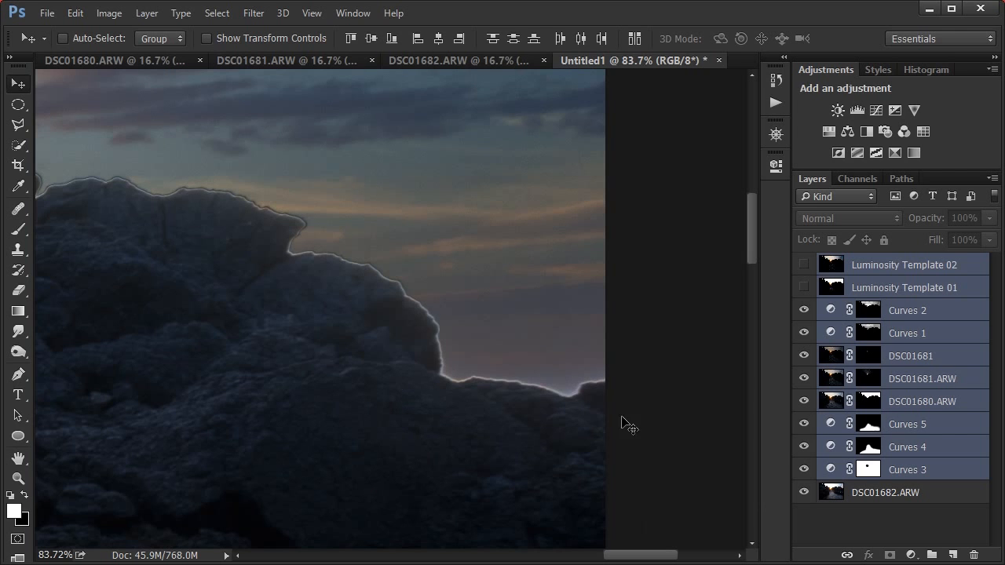
click(875, 507)
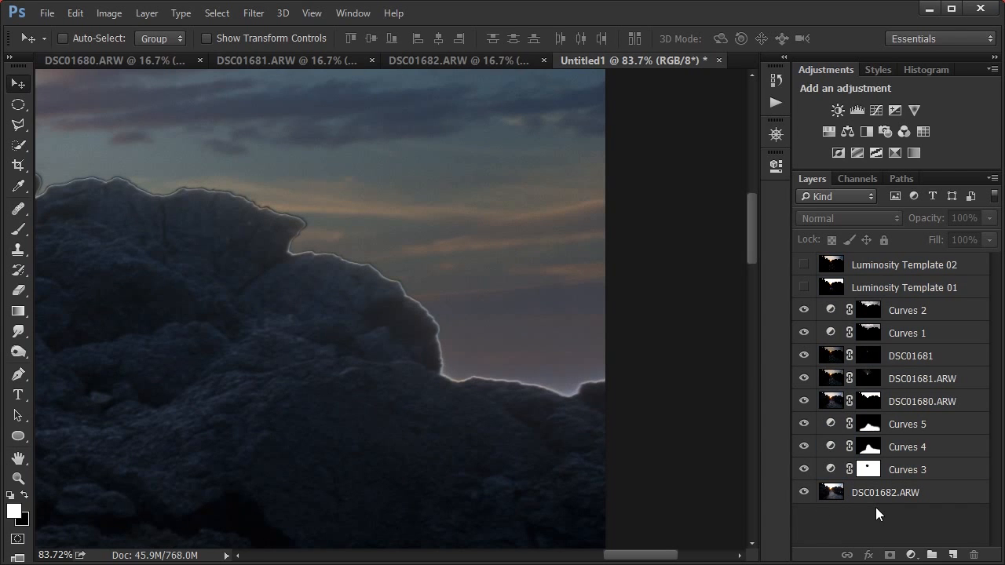
- Inspect the right rocks' skyline edge for halos, and examine the whole image and the sun gap
drag(395, 348, 589, 350)
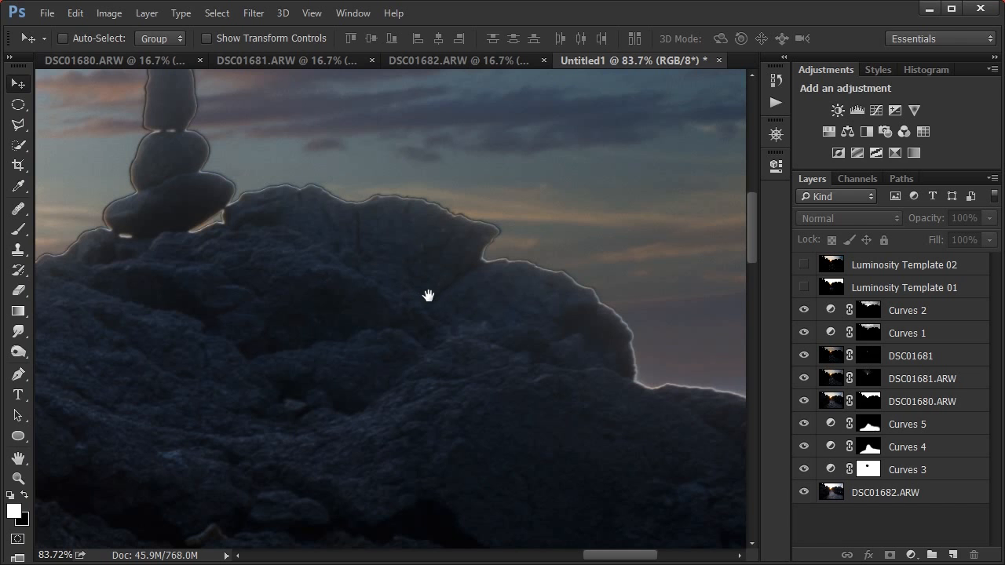
drag(489, 306, 437, 292)
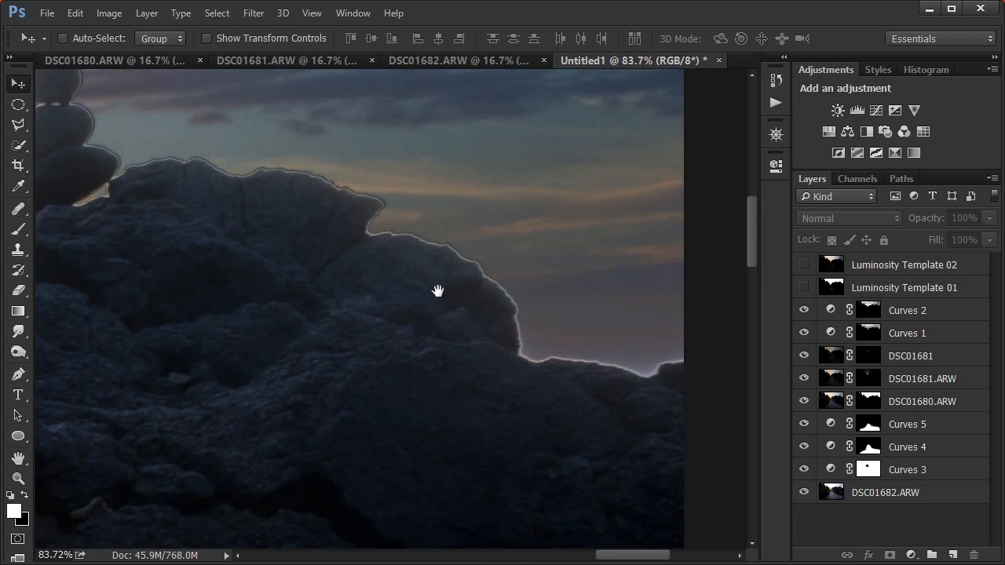
drag(372, 354, 583, 358)
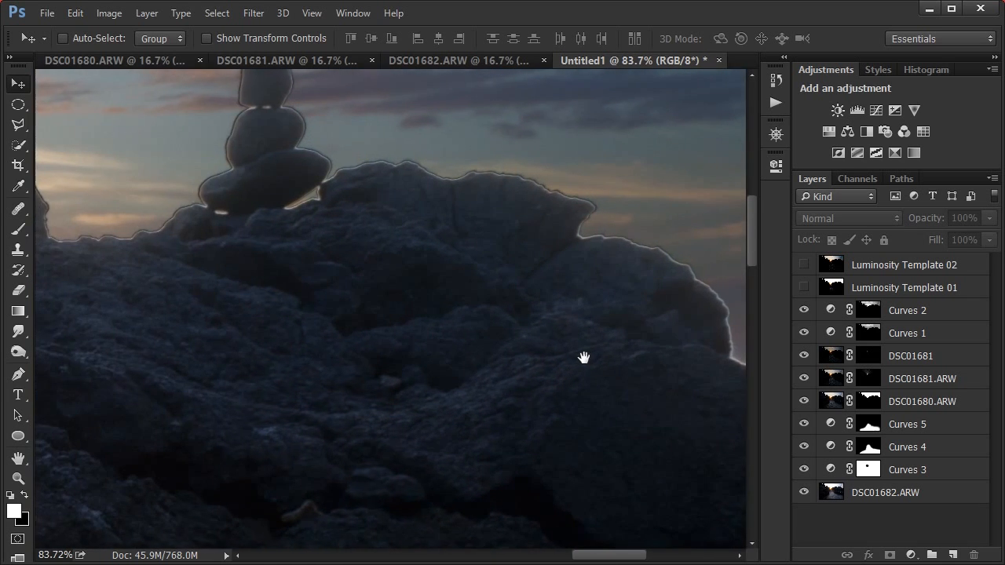
drag(103, 333, 129, 374)
drag(458, 369, 46, 332)
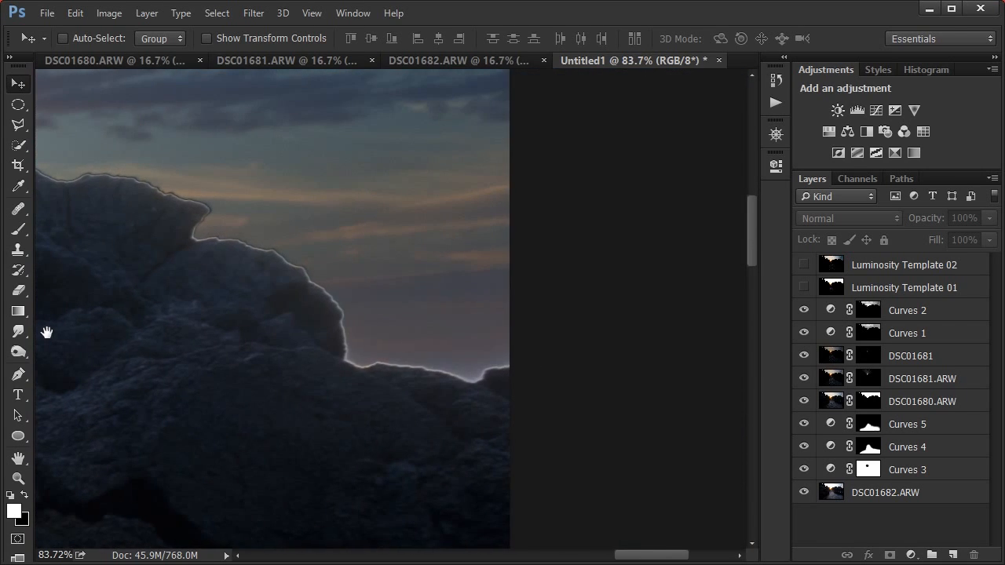
drag(304, 383, 253, 394)
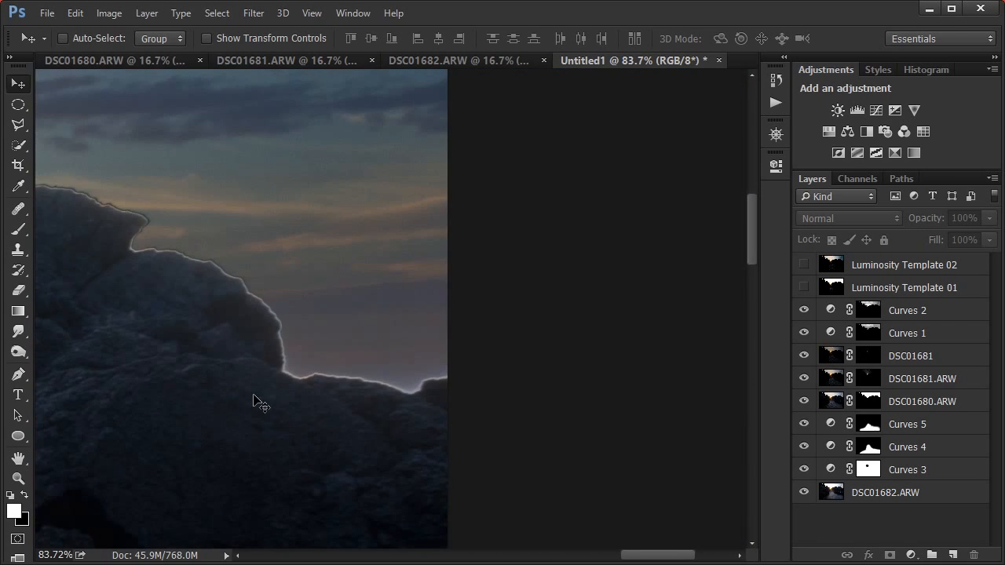
key(ctrl+0)
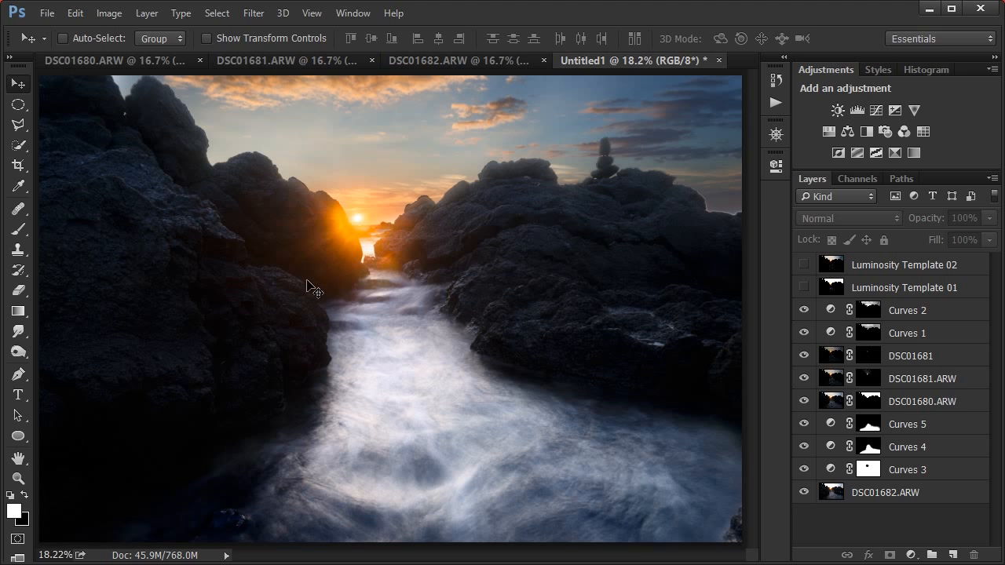
scroll(467, 291, up, 2)
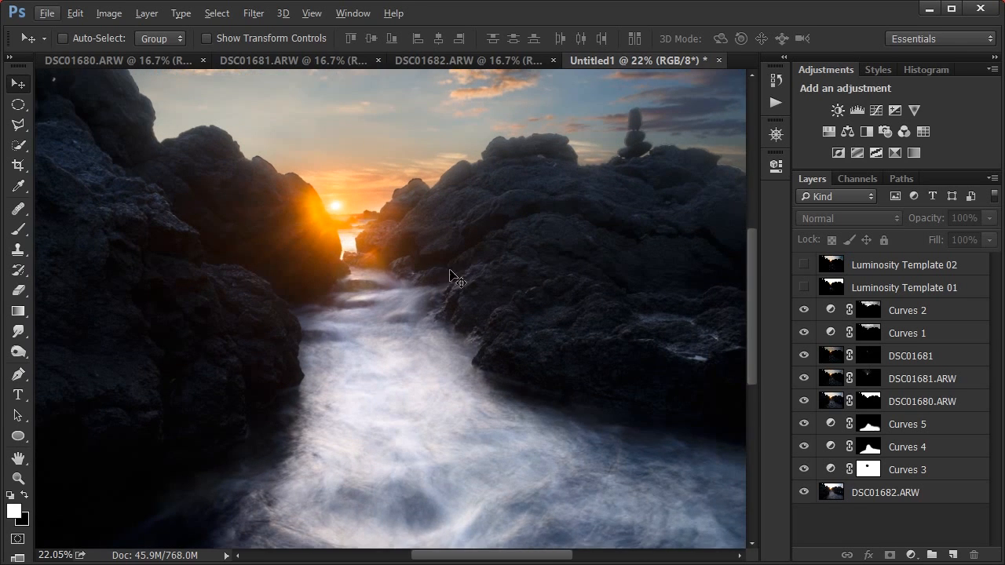
drag(449, 270, 502, 346)
scroll(348, 291, up, 5)
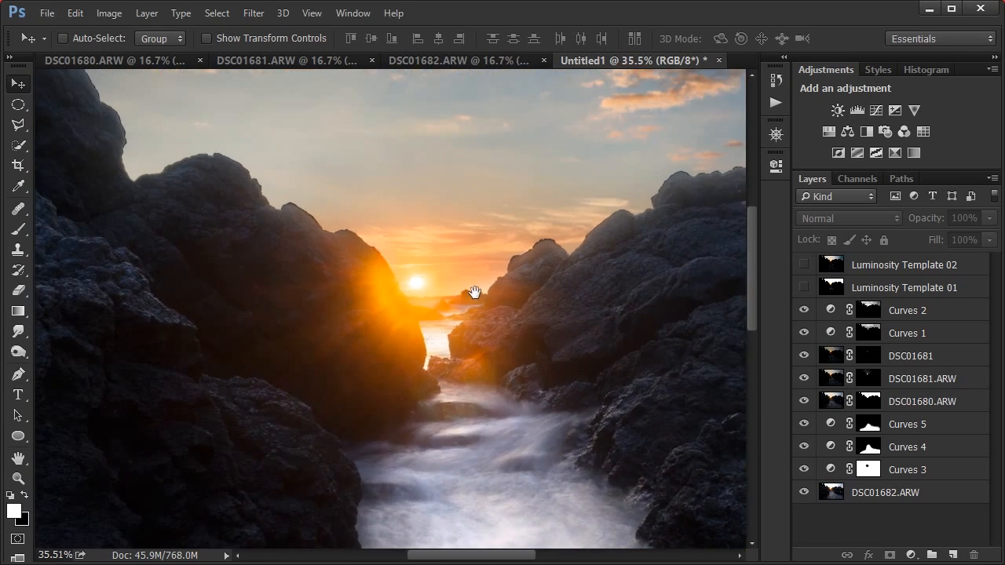
- Compare the image with Curves 3, Curves 4 and Curves 5 each toggled off and on
click(803, 470)
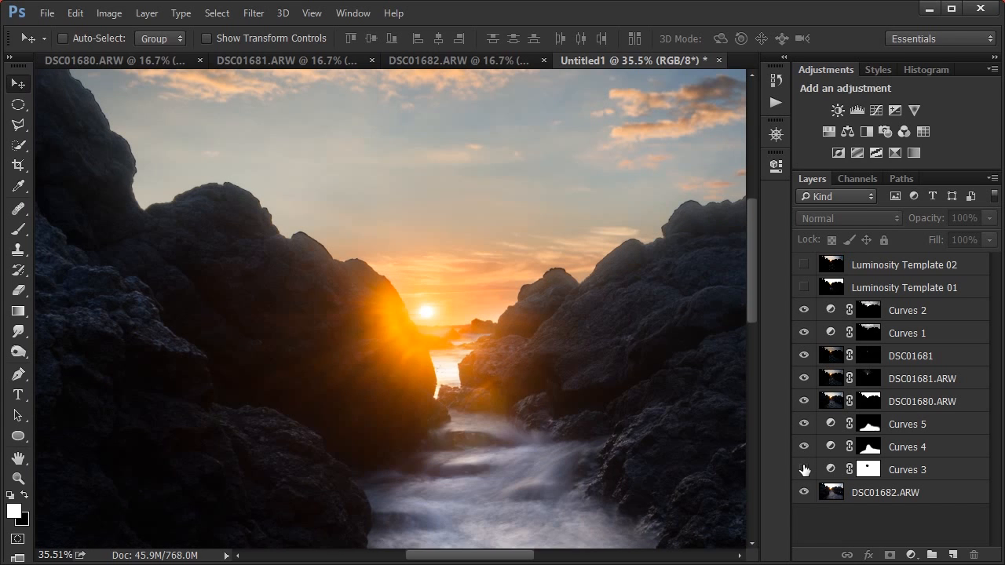
click(803, 470)
click(875, 469)
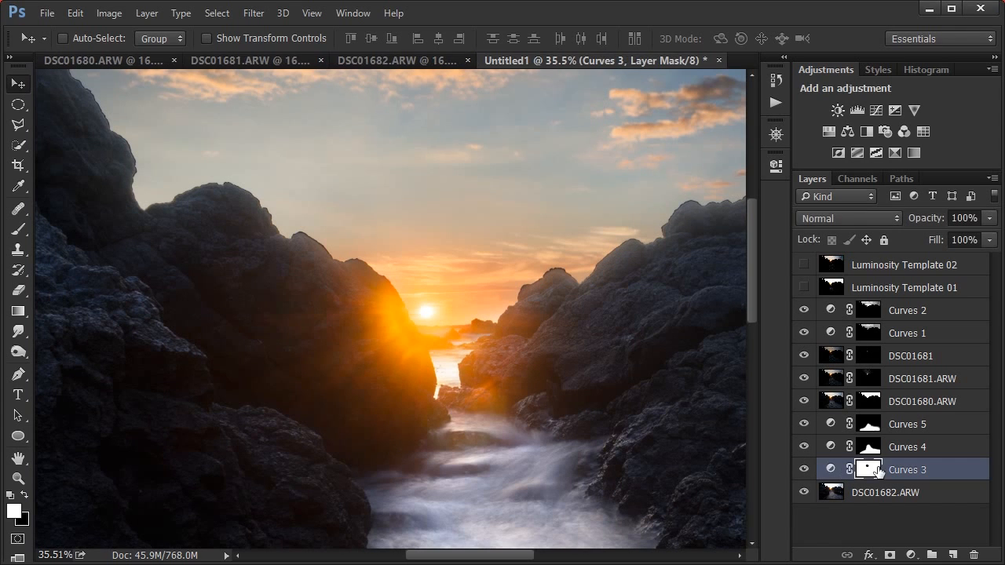
click(803, 470)
click(803, 470)
click(803, 446)
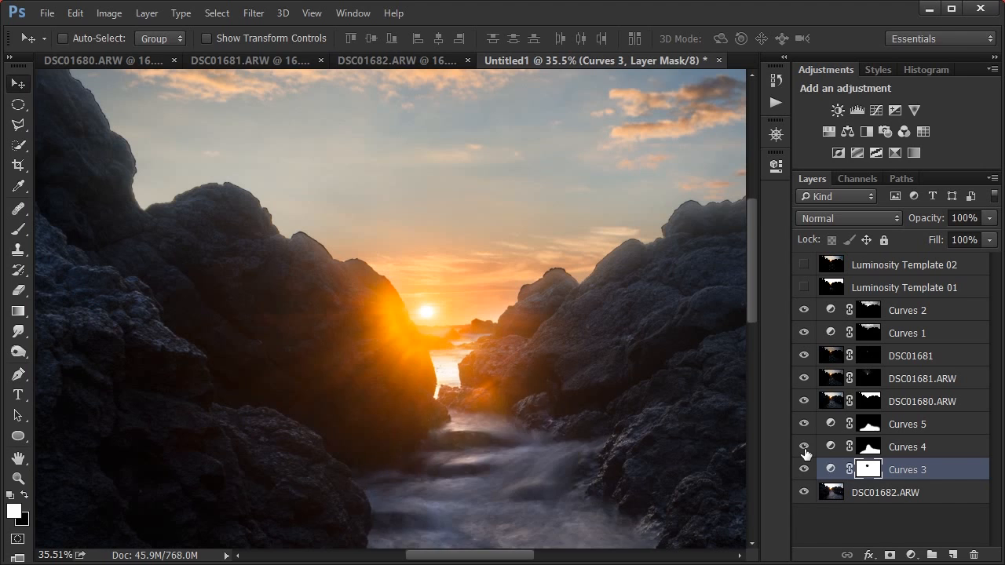
click(803, 447)
click(803, 424)
click(803, 424)
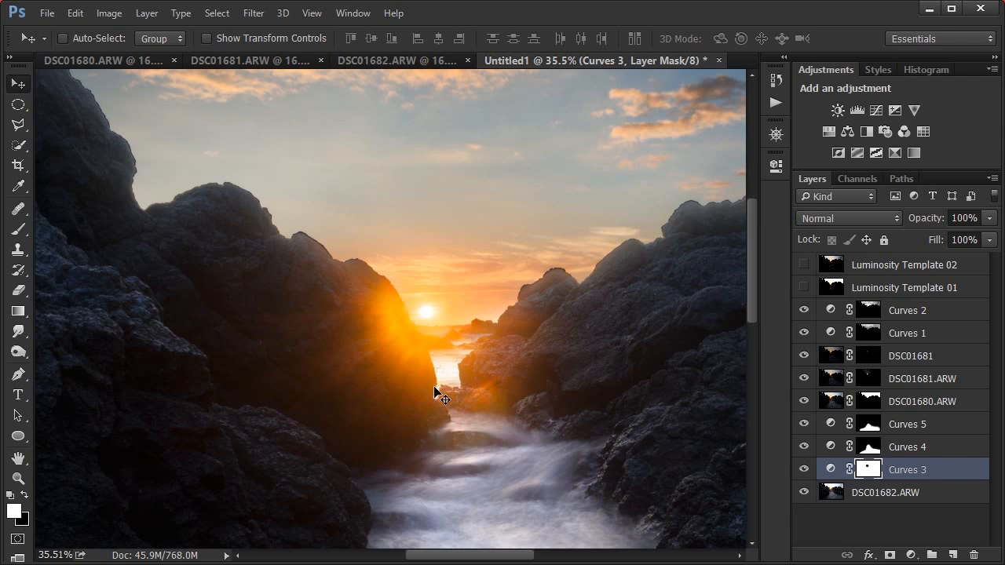
- Compare the contributions of the DSC01680 and DSC01681 exposure layers and Curves 2 by toggling their visibility
click(802, 424)
click(805, 402)
click(805, 402)
click(804, 380)
click(804, 358)
click(804, 358)
click(803, 310)
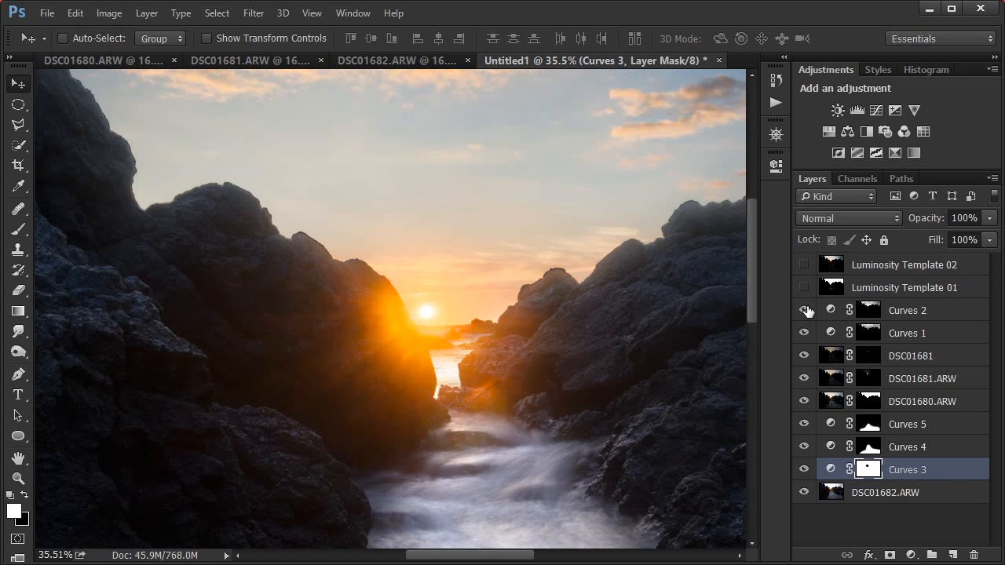
click(803, 310)
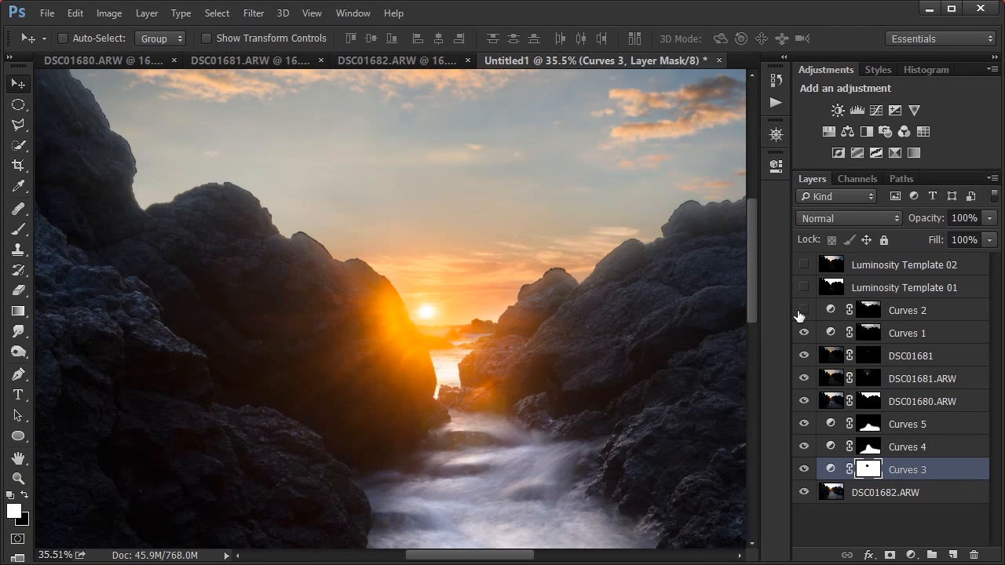
click(804, 310)
- Add a Vibrance adjustment layer above Curves 2 with Saturation set to -18
click(908, 318)
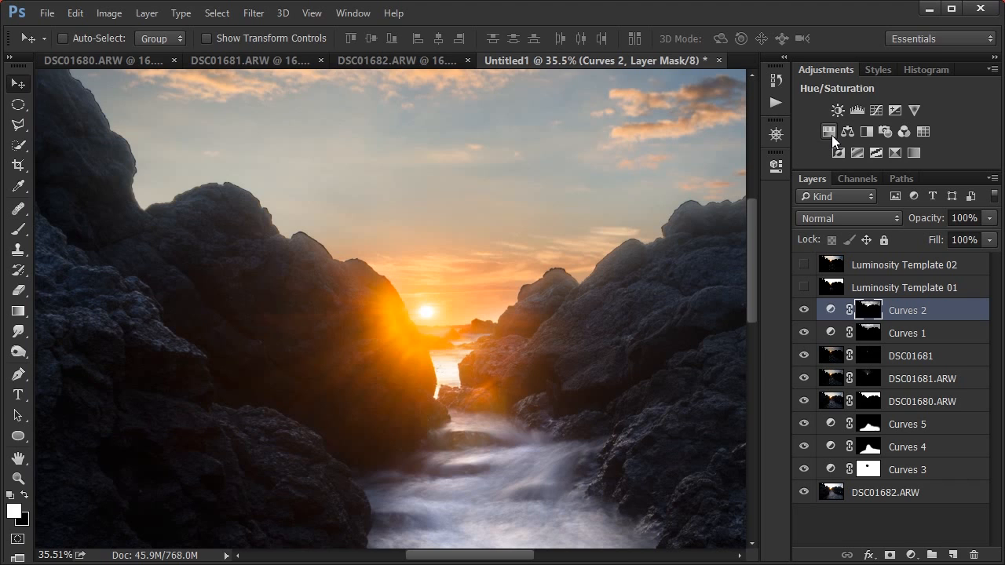
click(913, 110)
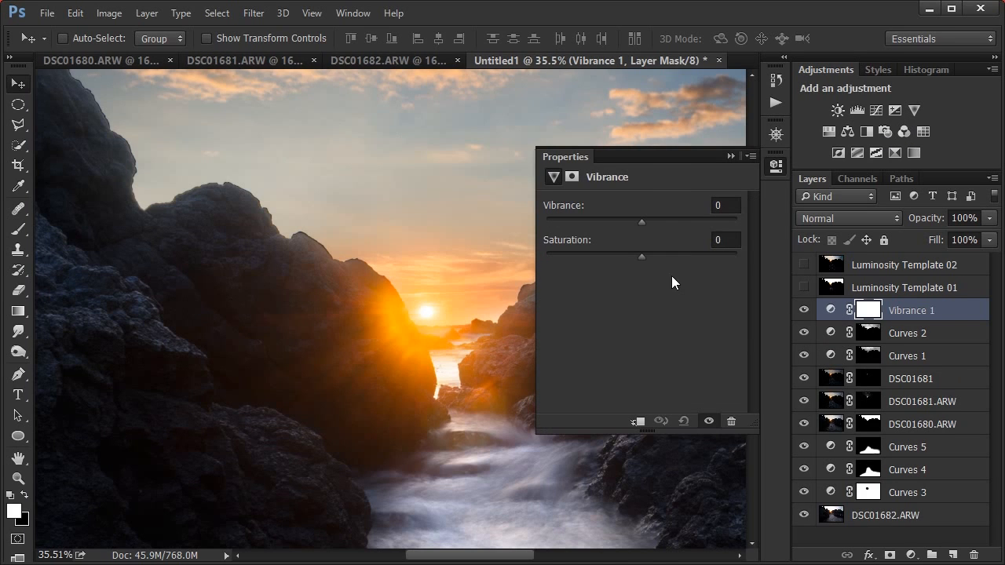
mouse_move(641, 255)
mouse_down()
mouse_move(614, 253)
mouse_move(630, 258)
mouse_up()
click(626, 255)
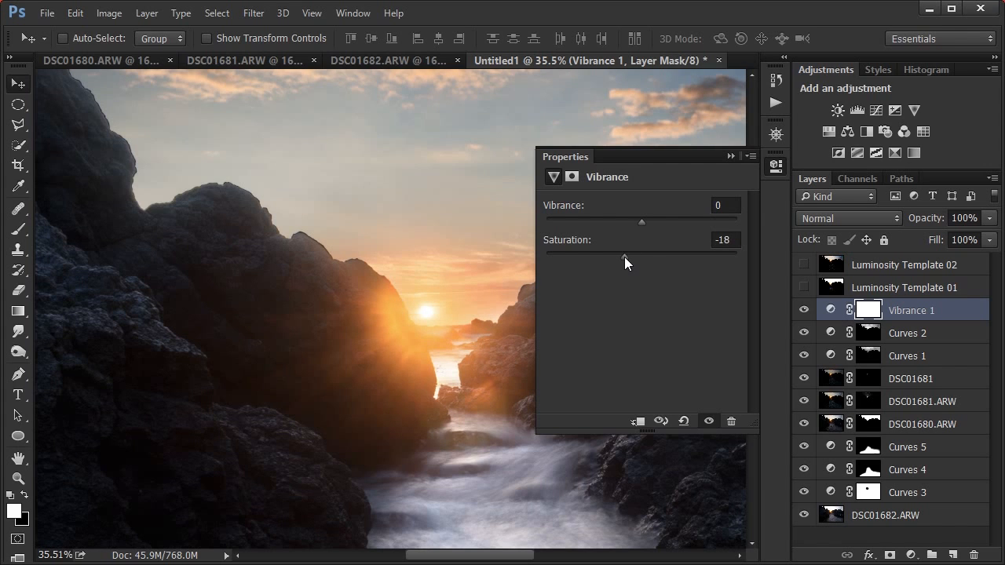
click(732, 157)
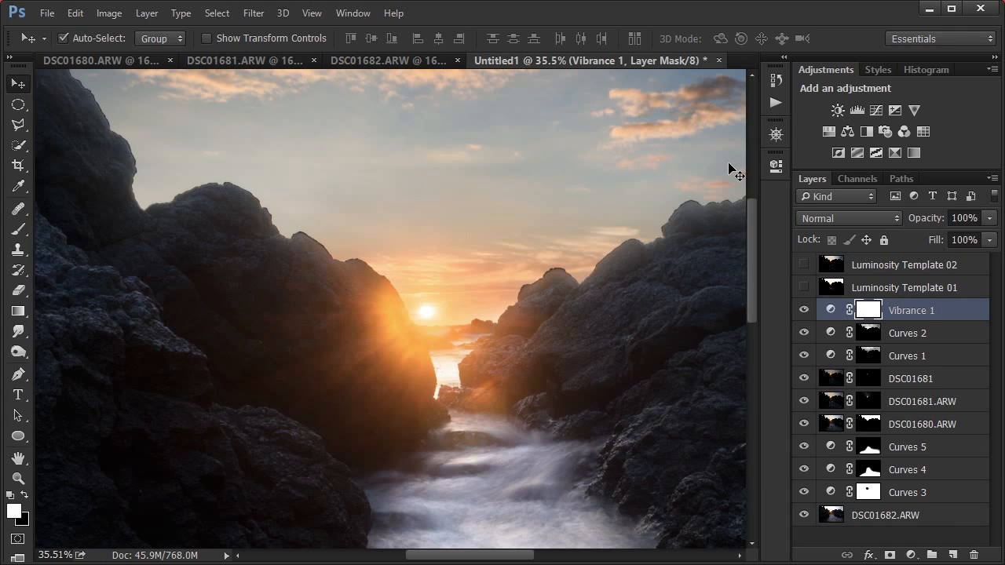
- Invert the Vibrance 1 mask to black and paint white with a 400 px brush over the orange glow on the rocks around the sun
key(ctrl+i)
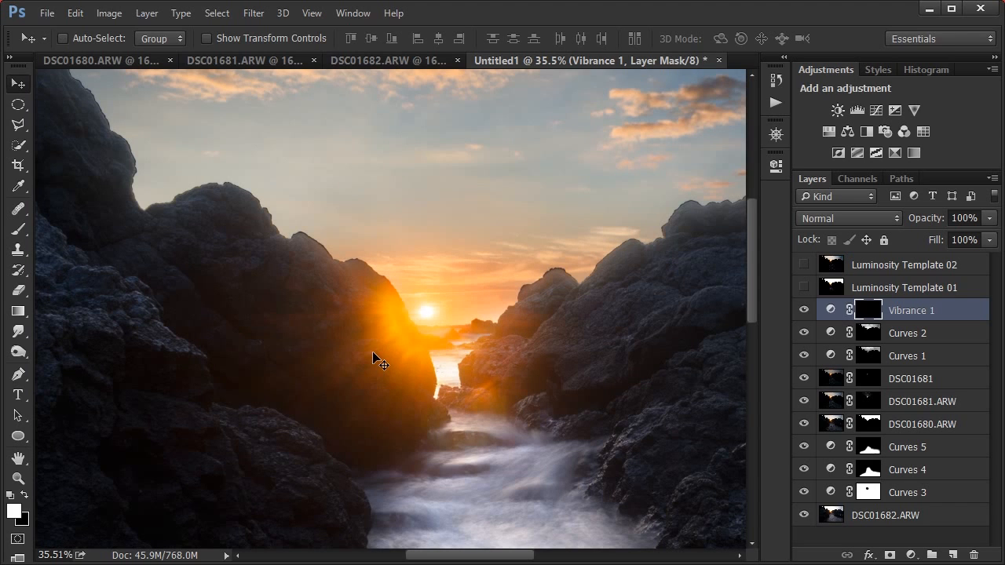
key(b)
key(bracketleft)
key(bracketleft)
key(bracketleft)
key(bracketleft)
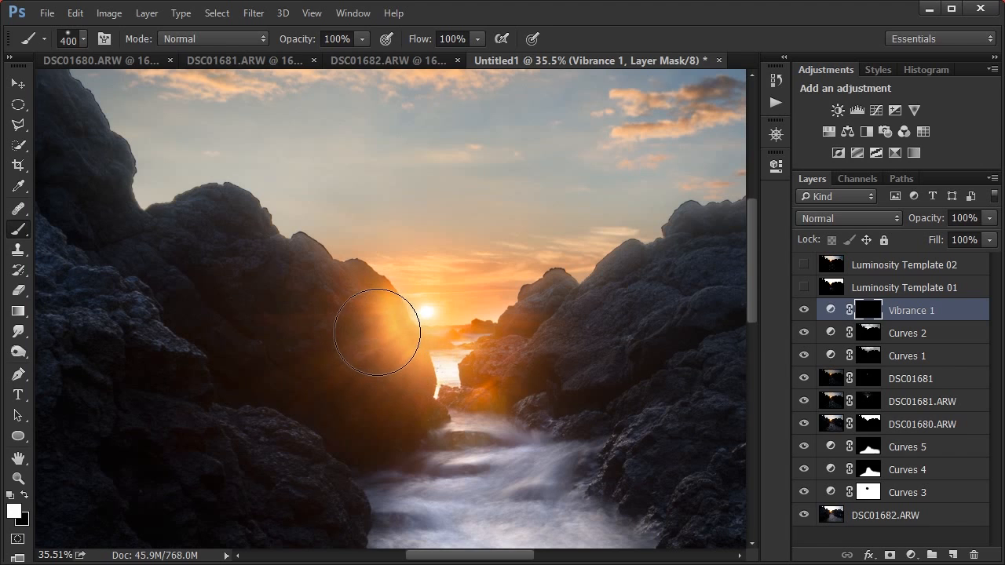
key(bracketleft)
key(bracketleft)
key(bracketright)
key(bracketright)
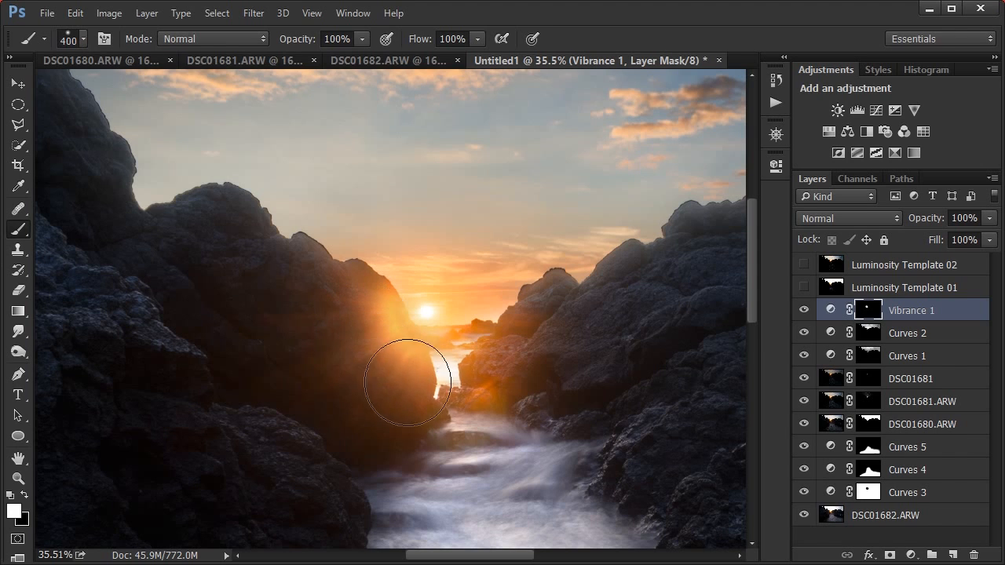
mouse_move(471, 405)
mouse_down()
mouse_move(527, 342)
mouse_move(525, 366)
mouse_up()
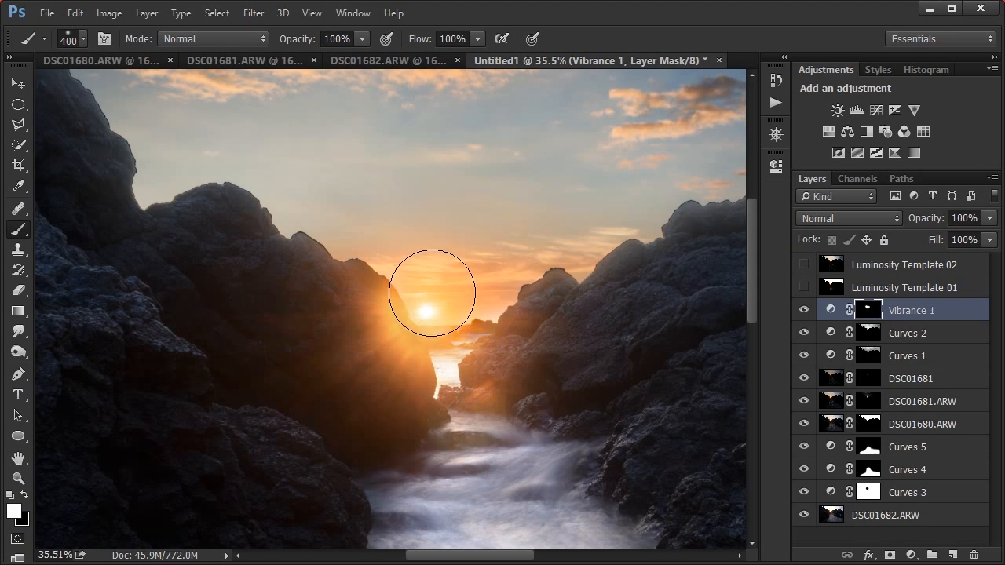
- Switch to a black 200 px brush for the Vibrance 1 mask, and check the desaturation's effect on the whole image
key(x)
key(bracketleft)
key(bracketleft)
key(bracketleft)
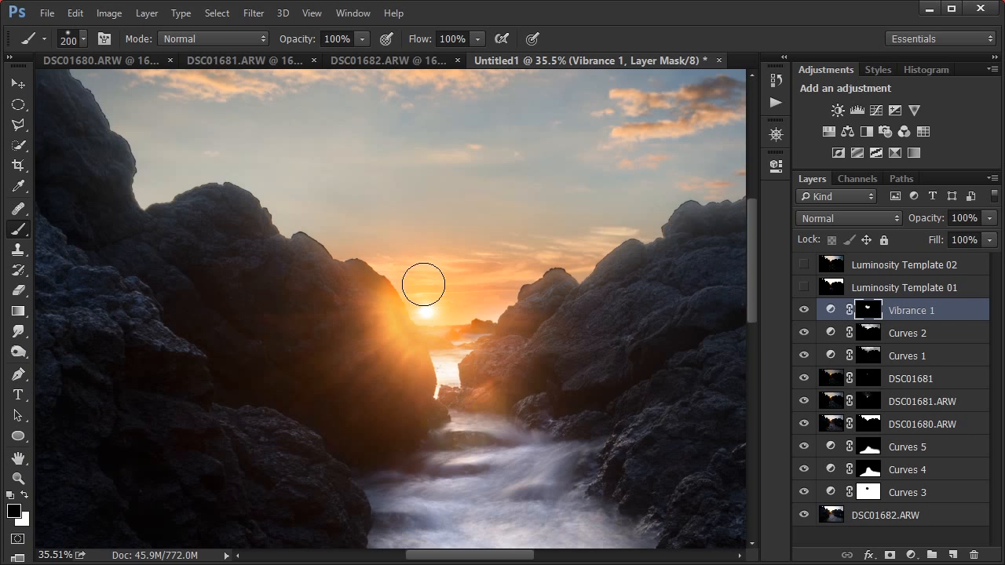
click(804, 311)
scroll(437, 381, down, 9)
scroll(371, 244, up, 1)
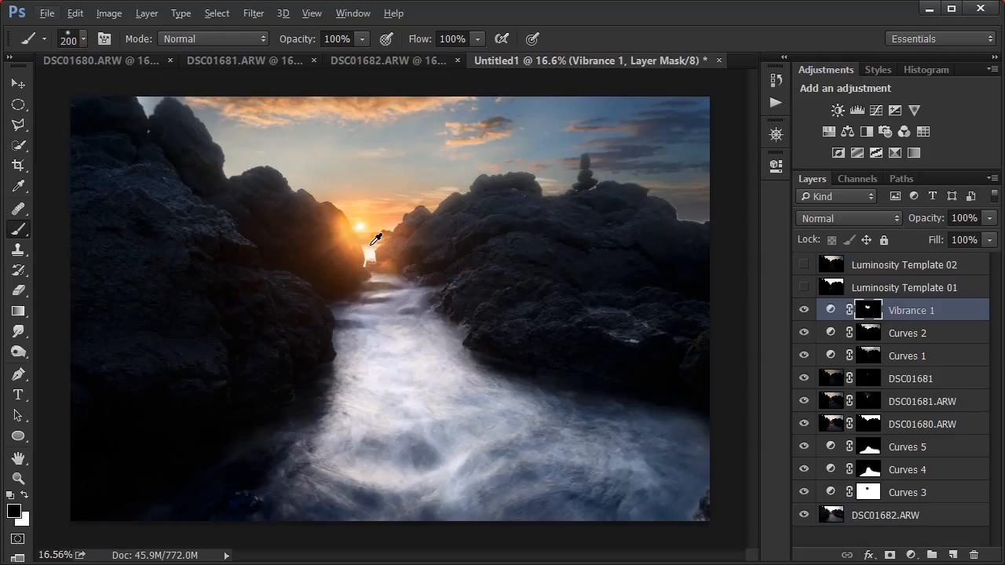
- Stamp all visible layers into a new merged layer above Vibrance 1
key(alt)
scroll(303, 157, up, 6)
drag(413, 200, 480, 394)
scroll(480, 395, up, 5)
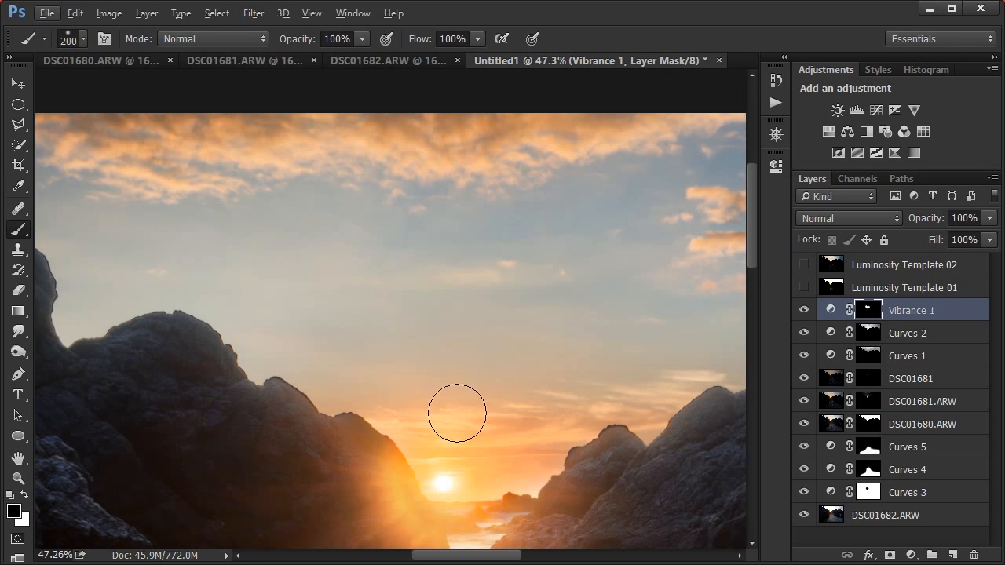
mouse_move(400, 360)
mouse_down()
mouse_move(429, 386)
mouse_move(424, 361)
mouse_move(440, 367)
mouse_up()
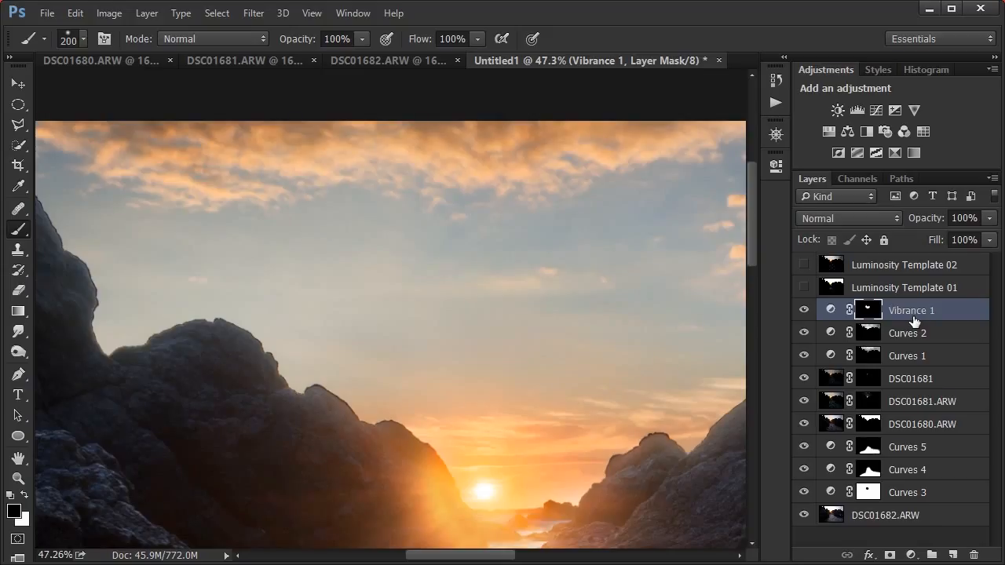
key(ctrl+shift+alt+e)
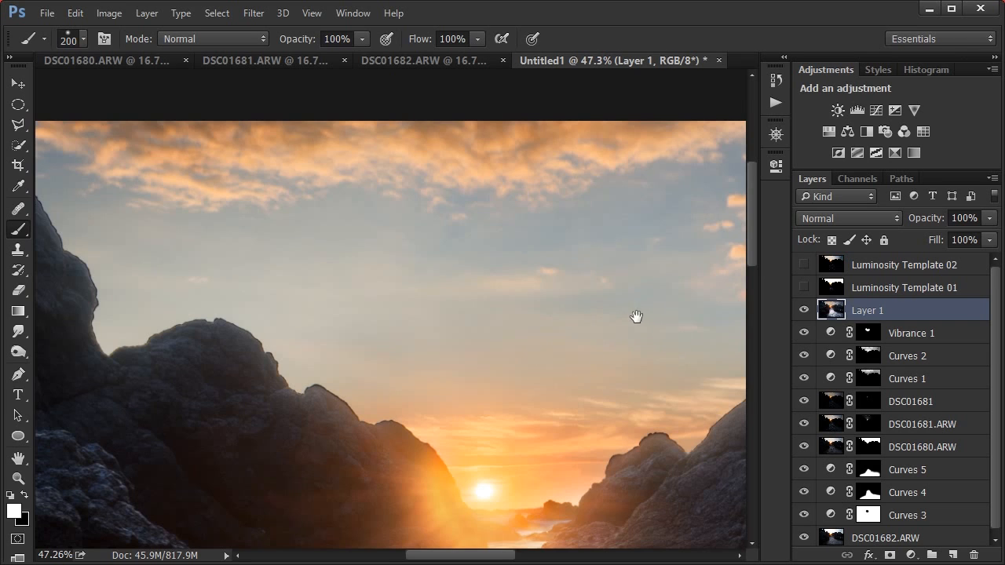
- Duplicate the merged Layer 1 and bring the upper sky and left rocks into view
drag(636, 317, 536, 332)
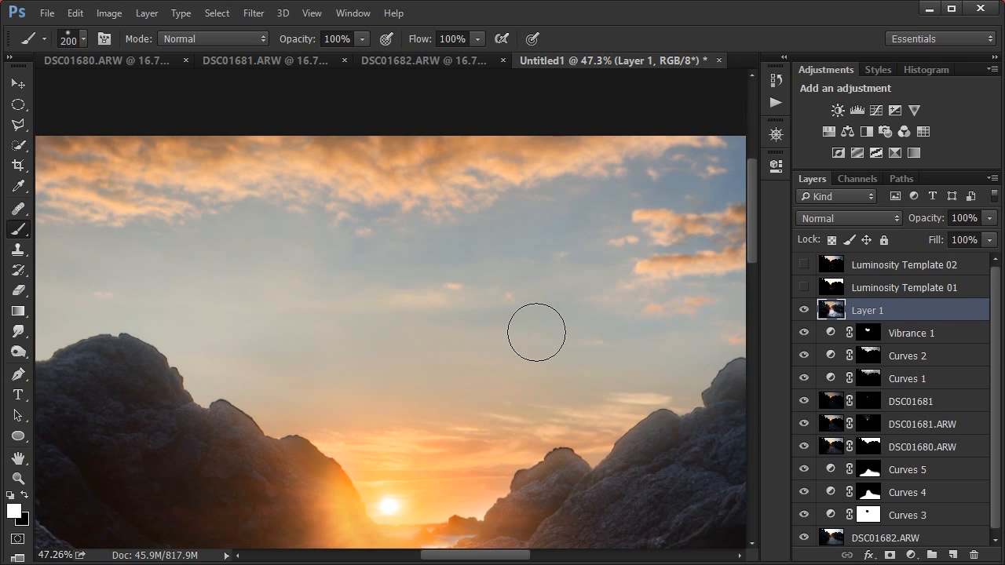
key(ctrl+j)
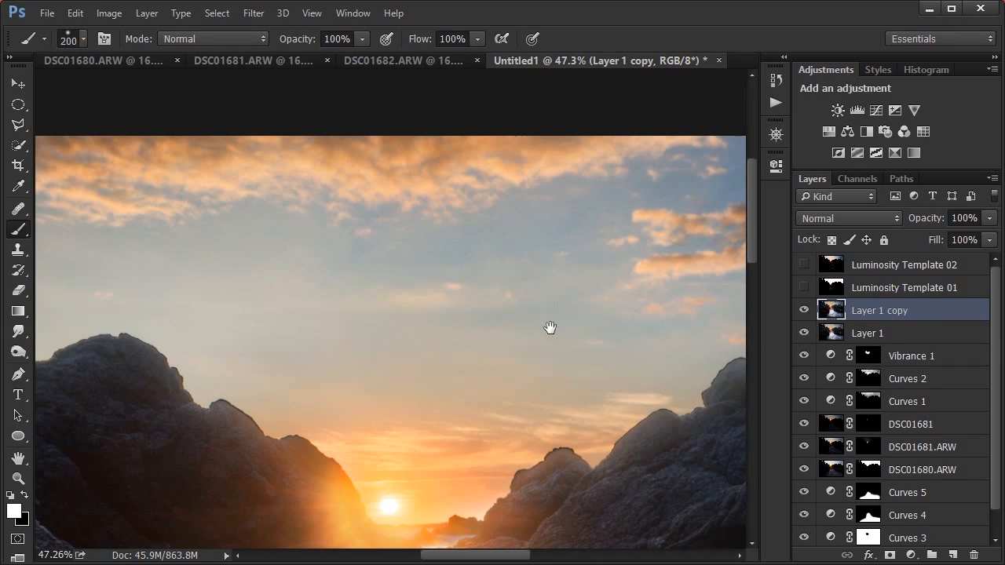
drag(574, 310, 666, 376)
drag(366, 306, 406, 335)
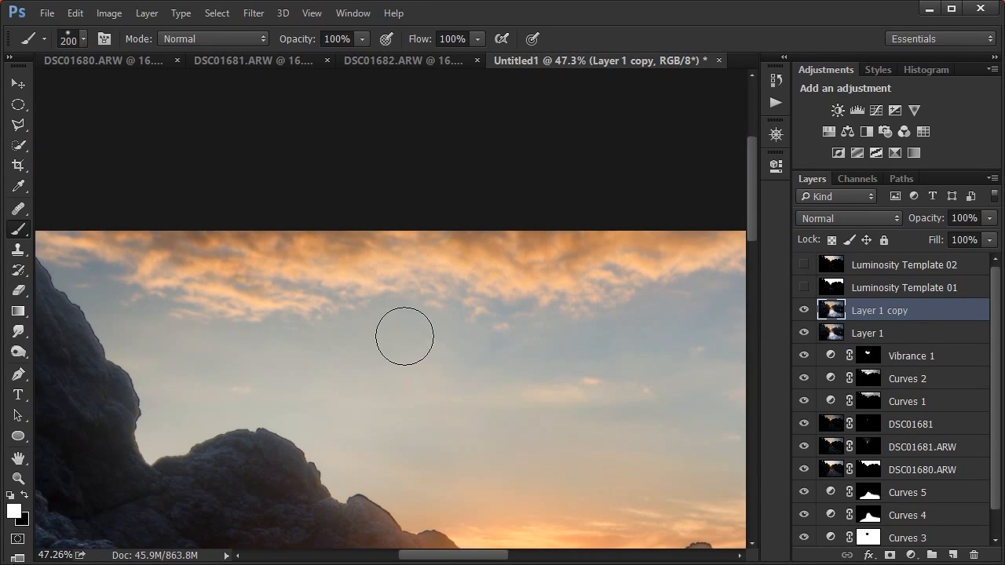
- Sharpen Layer 1 copy with Unsharp Mask at 200% amount, 3.0 px radius and threshold 0, comparing the preview on and off
key(ctrl+alt+f)
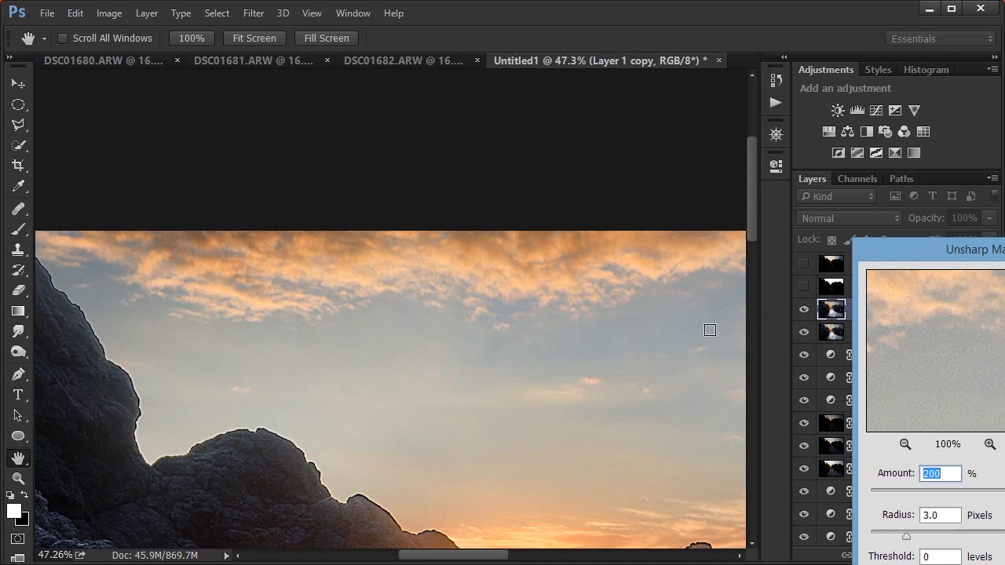
drag(1002, 249, 774, 171)
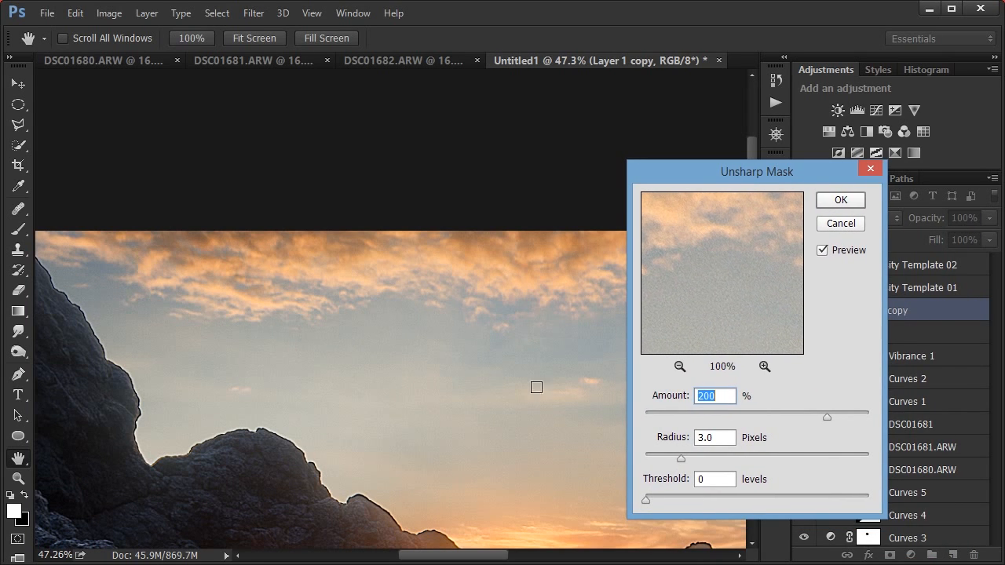
drag(502, 559, 531, 562)
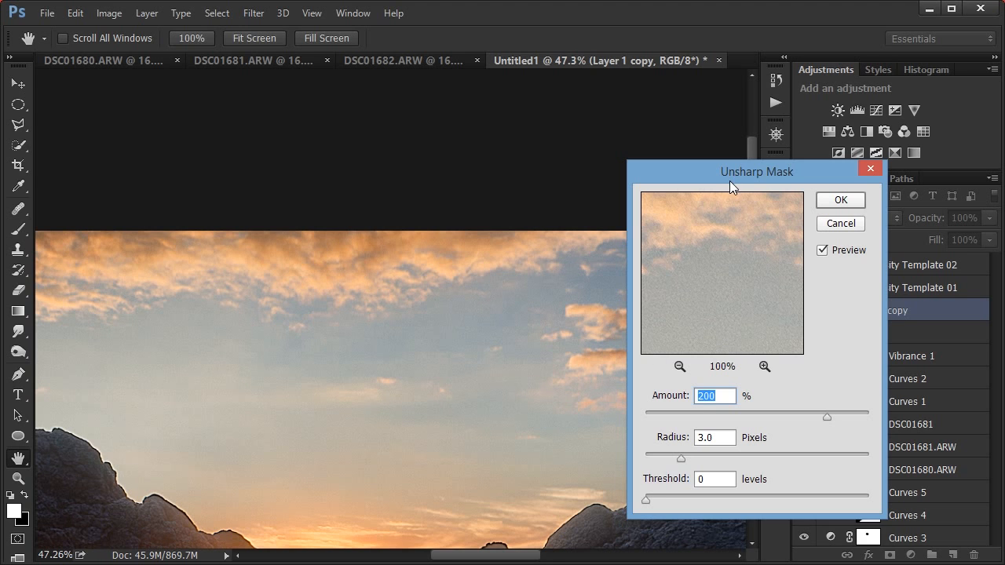
drag(721, 173, 174, 132)
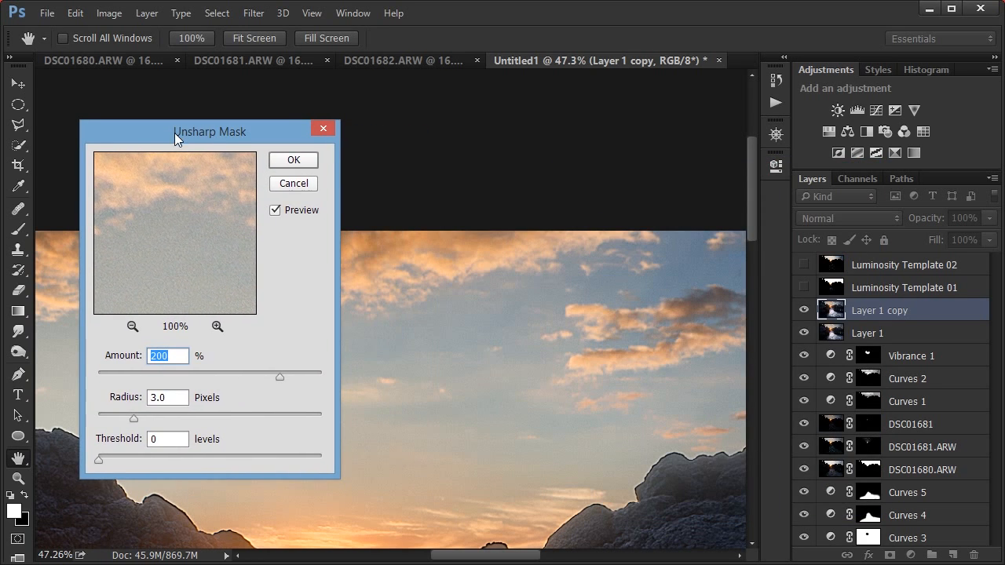
mouse_move(751, 216)
mouse_down()
mouse_move(752, 250)
mouse_move(745, 229)
mouse_up()
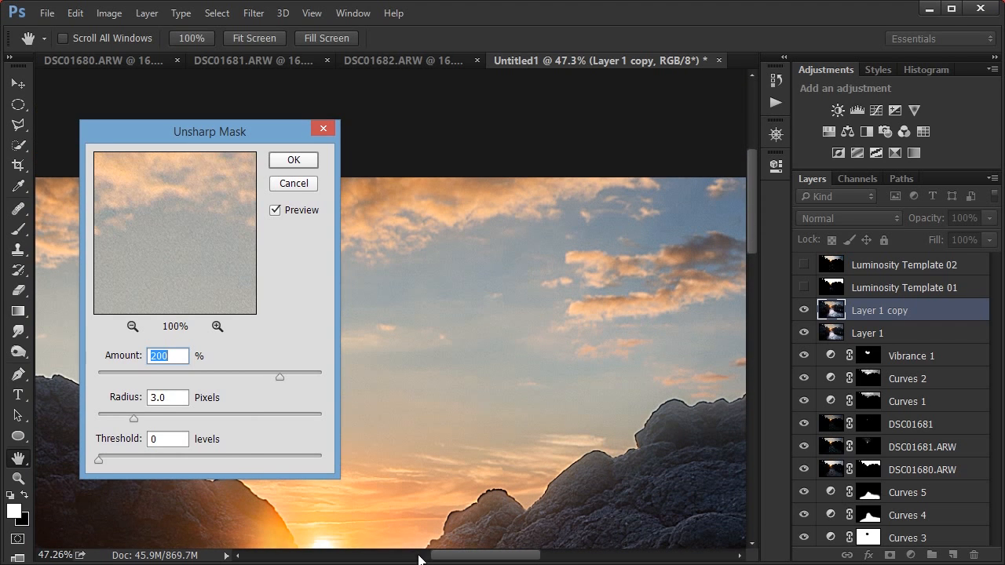
click(275, 209)
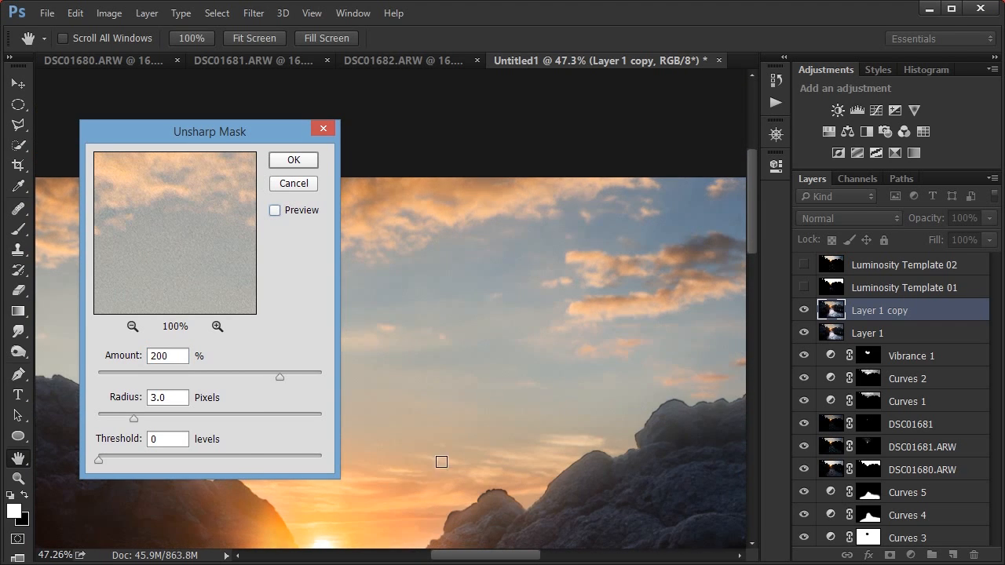
click(276, 210)
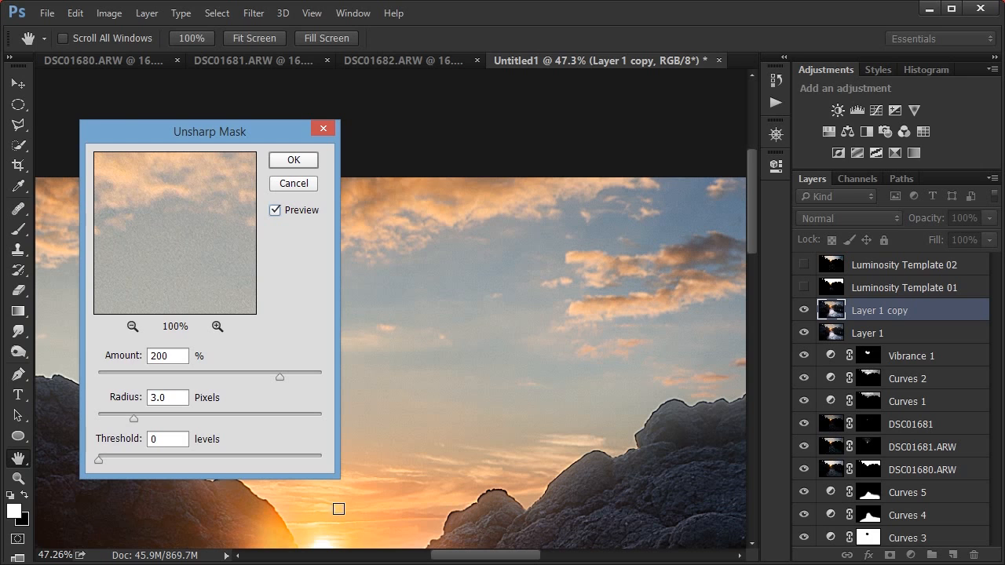
click(280, 210)
click(280, 209)
click(294, 160)
- Reduce noise on Layer 1 copy with Noiseware's Night Scene preset, inspecting its preview across the sun, clouds and stacked stones
mouse_move(740, 247)
mouse_down()
mouse_move(545, 303)
mouse_move(429, 303)
mouse_move(419, 290)
mouse_move(478, 272)
mouse_move(696, 267)
mouse_up()
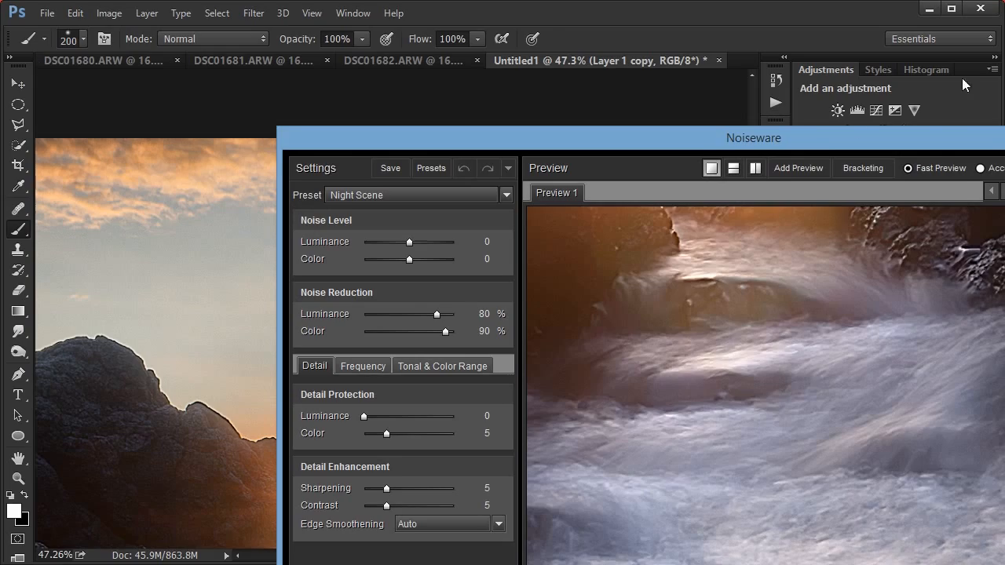
drag(818, 146, 538, 45)
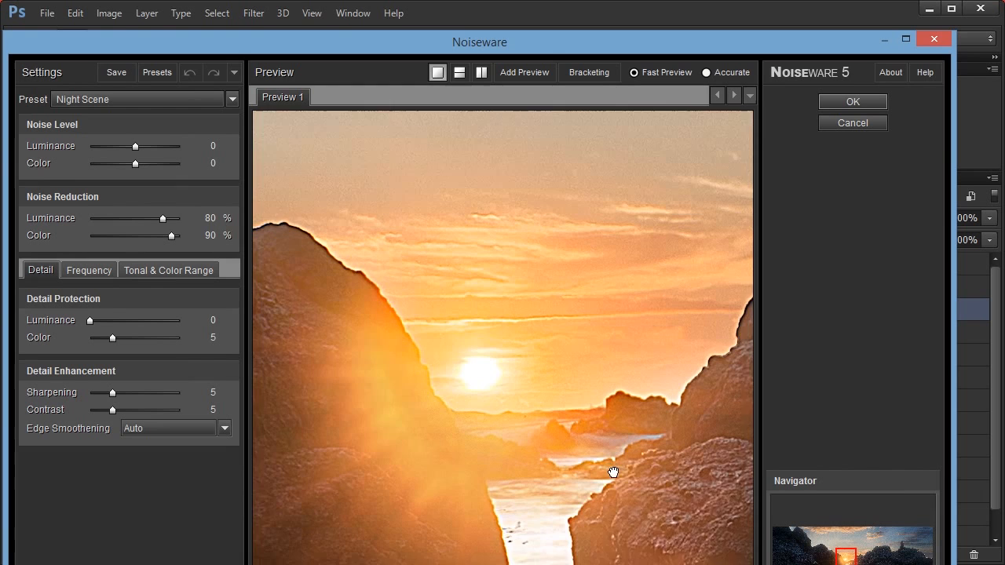
drag(613, 473, 616, 483)
drag(577, 291, 546, 428)
drag(580, 263, 417, 334)
drag(580, 306, 711, 321)
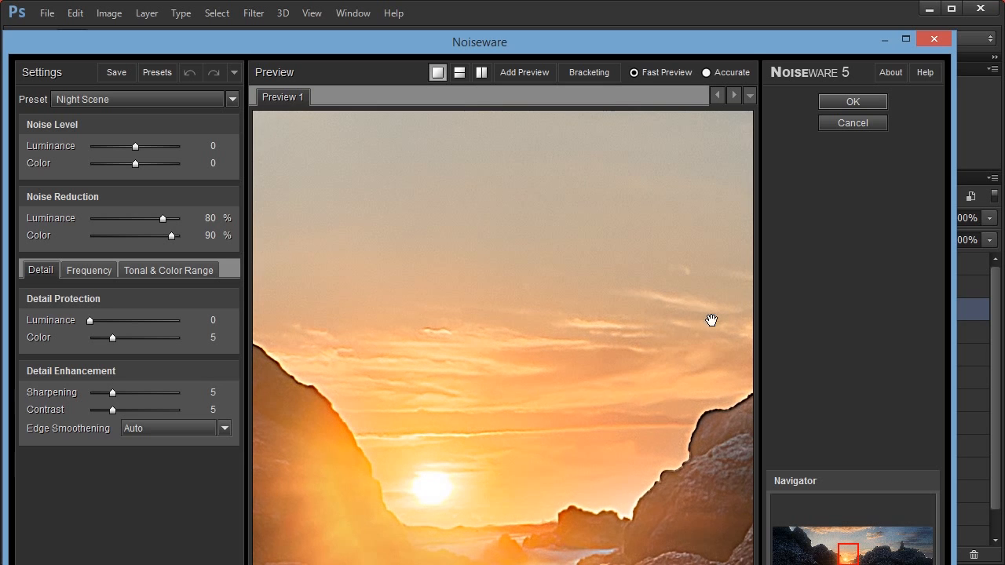
drag(618, 249, 447, 533)
drag(508, 263, 628, 561)
drag(499, 324, 544, 392)
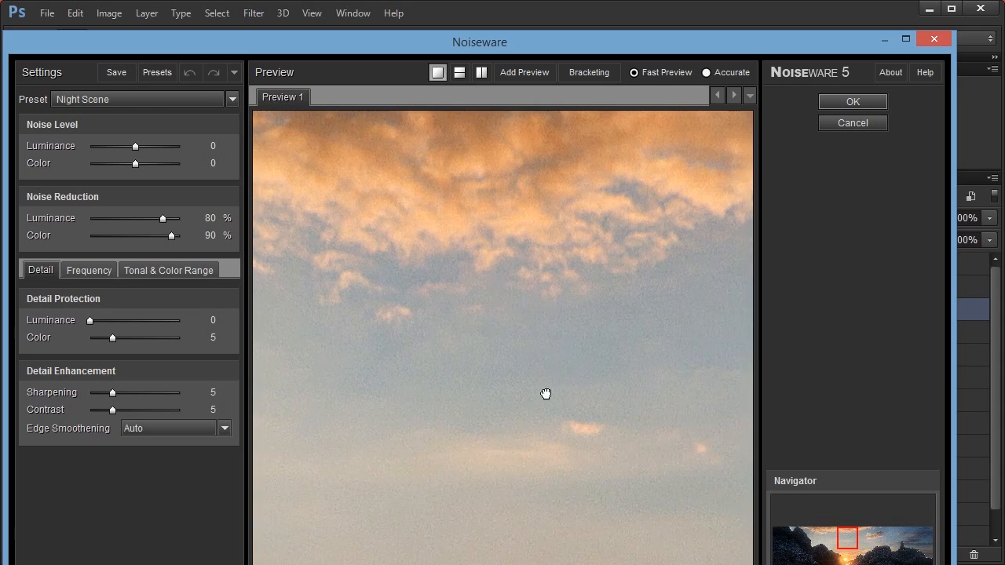
drag(439, 244, 568, 235)
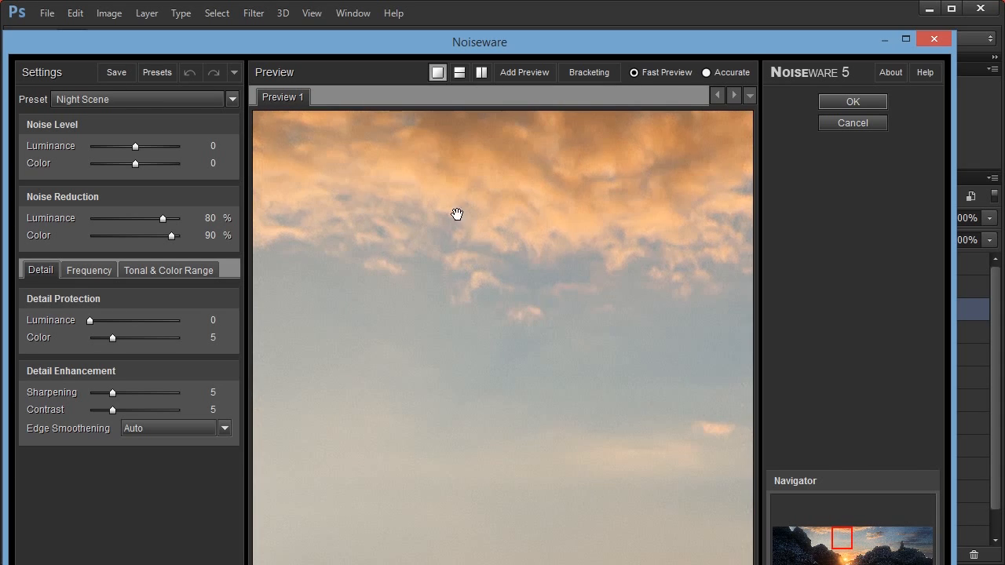
drag(555, 291, 196, 330)
drag(572, 379, 246, 397)
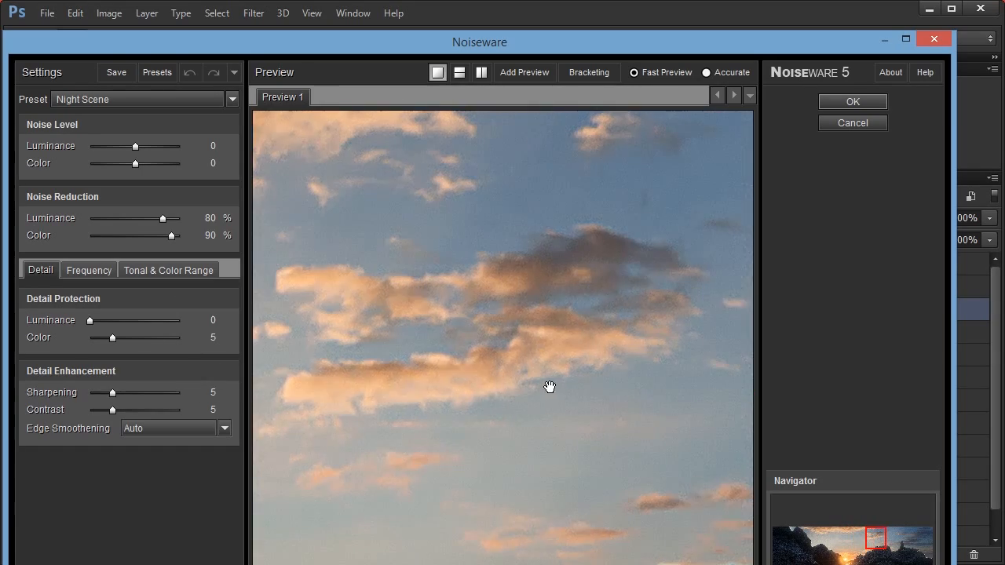
drag(587, 405, 181, 500)
drag(604, 415, 234, 416)
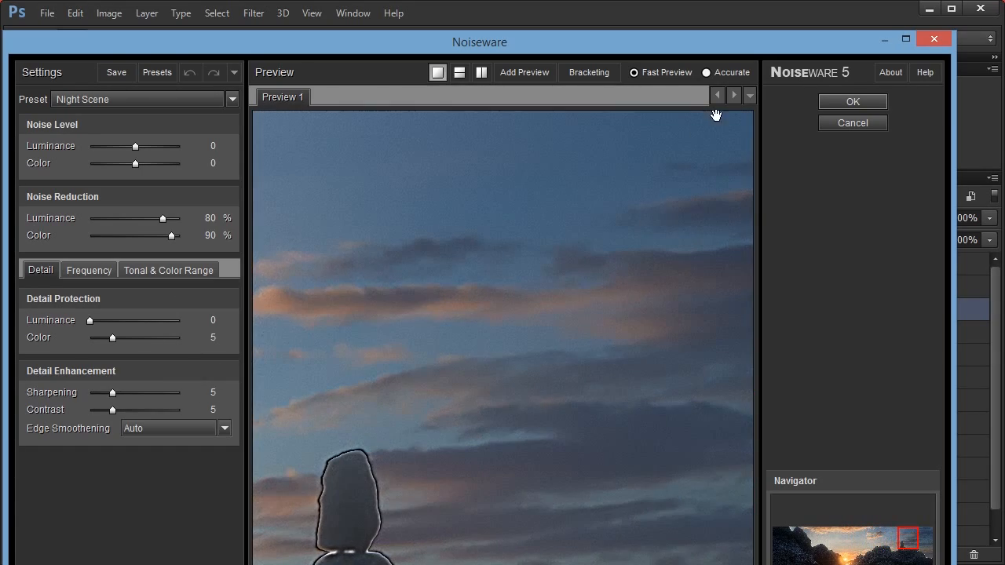
click(829, 102)
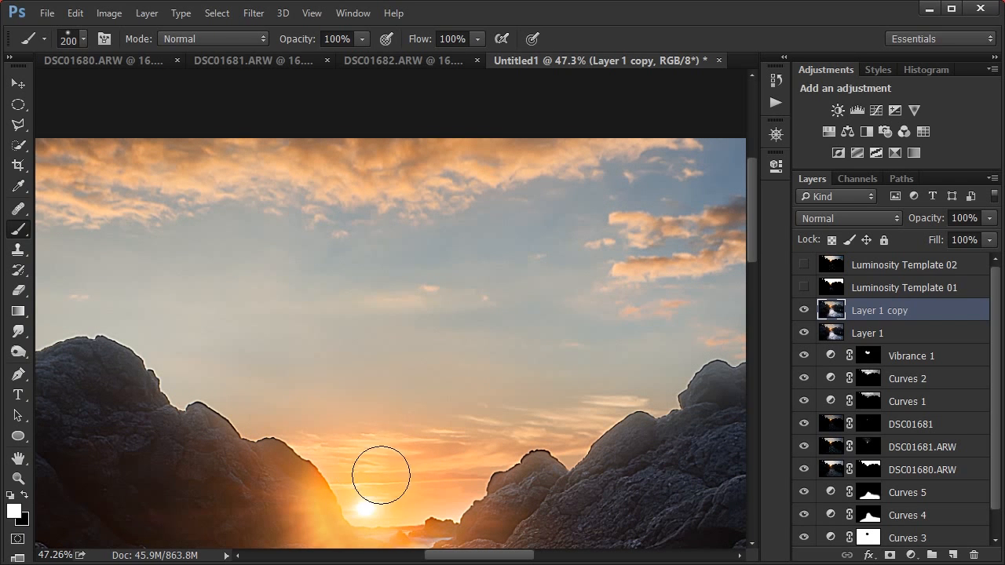
- Examine the rock outlines along the right skyline at 100%, comparing the image with Layer 1 copy hidden and shown
drag(504, 391, 632, 376)
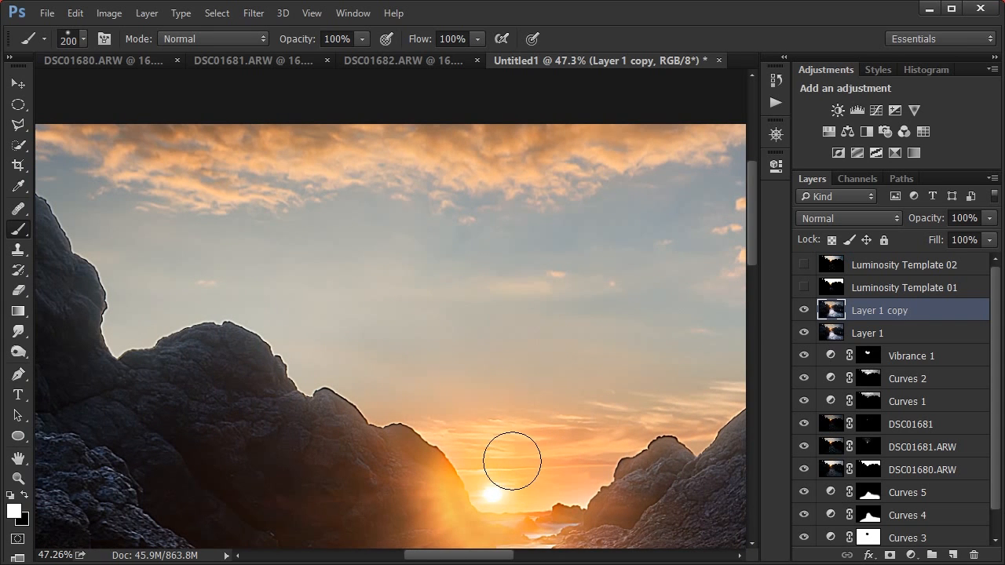
drag(533, 342, 424, 326)
drag(519, 363, 106, 376)
drag(539, 383, 346, 388)
drag(512, 418, 313, 341)
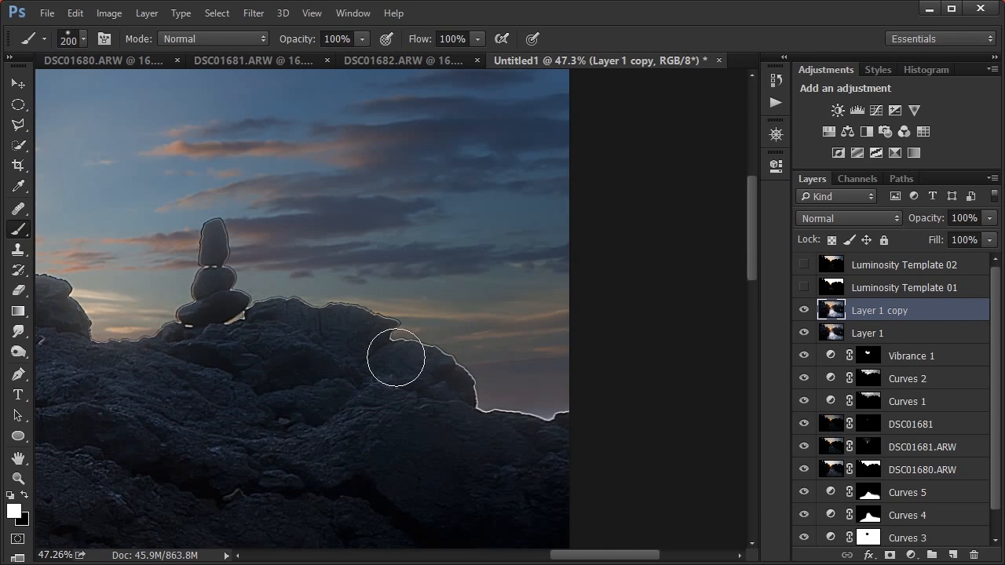
key(ctrl+1)
scroll(396, 353, down, 2)
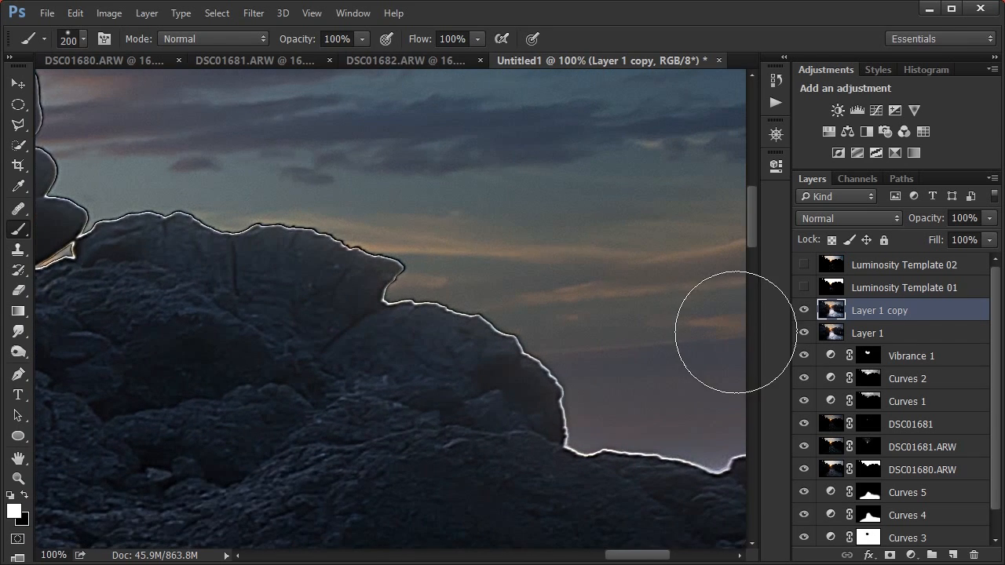
click(803, 310)
click(803, 310)
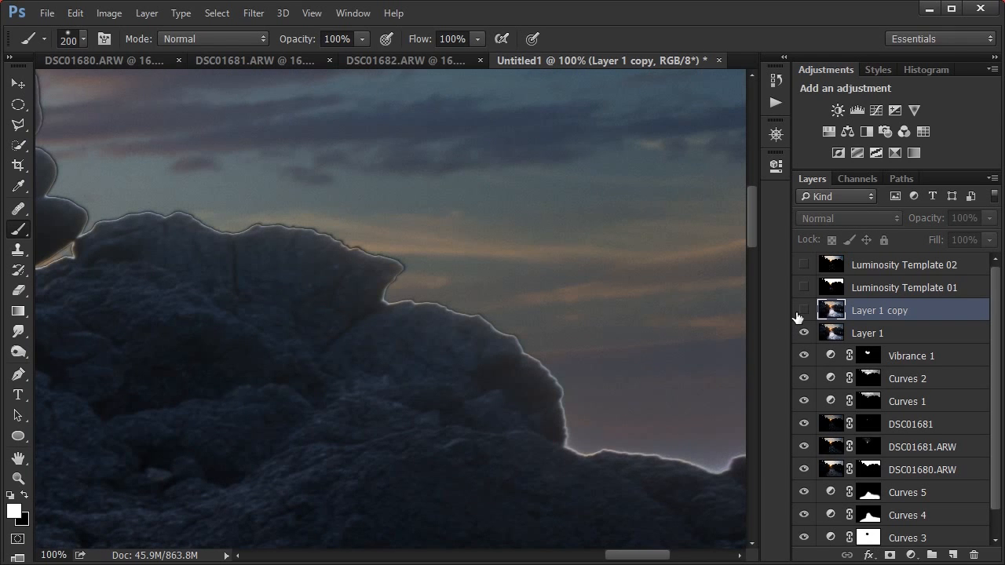
click(801, 311)
- Add a white mask to Layer 1 copy and paint black along the entire rock skyline with a 125 px brush
drag(565, 402, 375, 372)
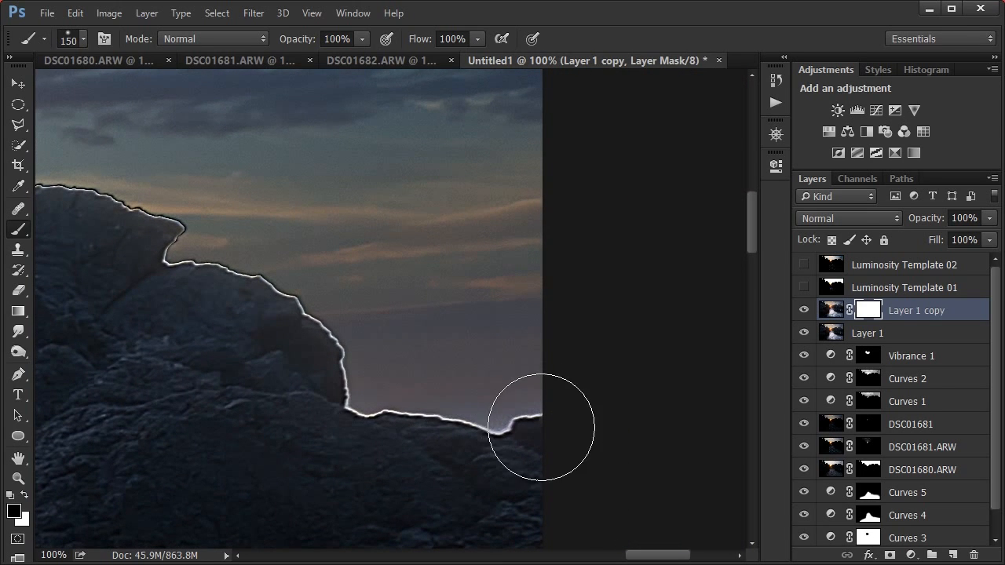
drag(440, 436, 575, 442)
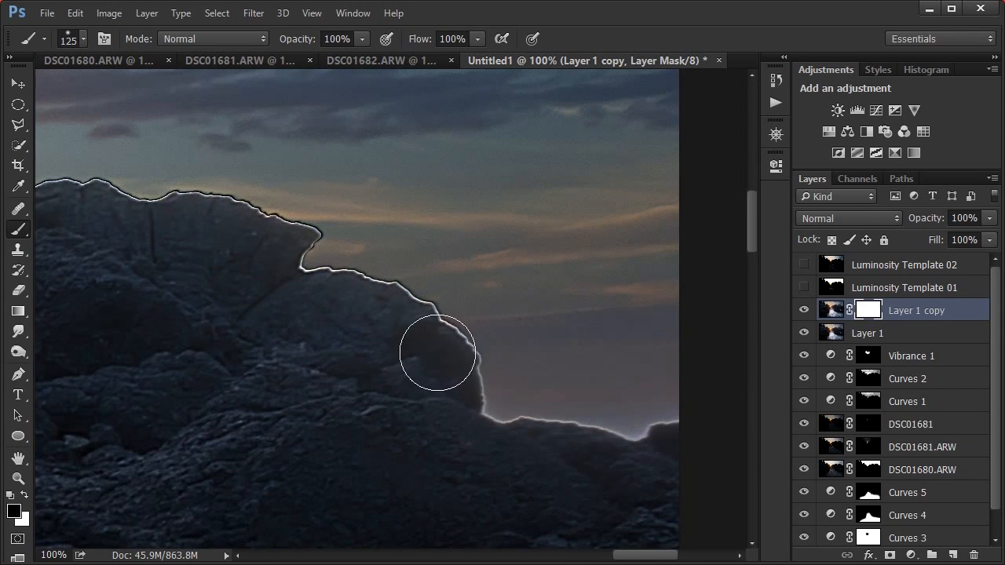
drag(416, 299, 589, 394)
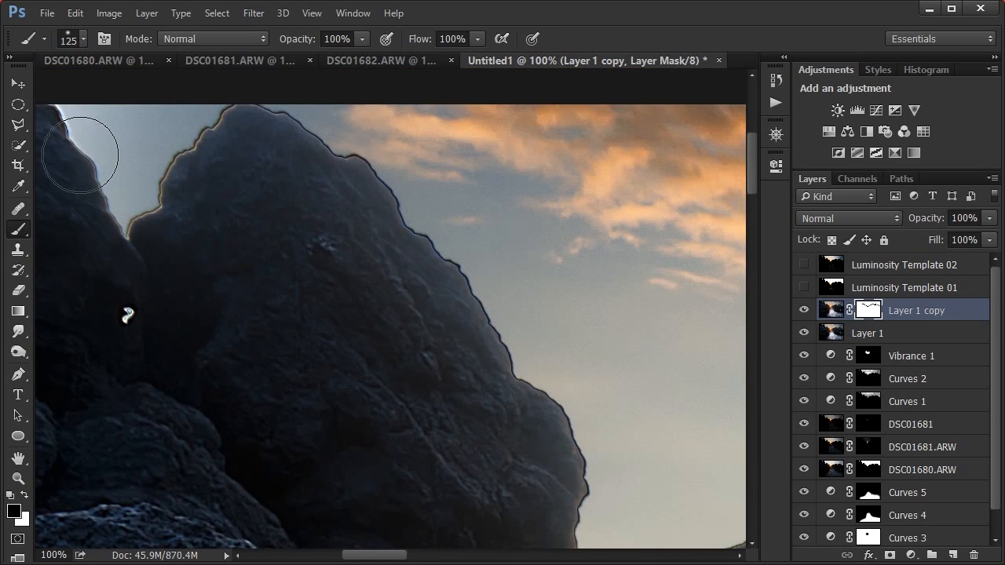
drag(265, 314, 233, 283)
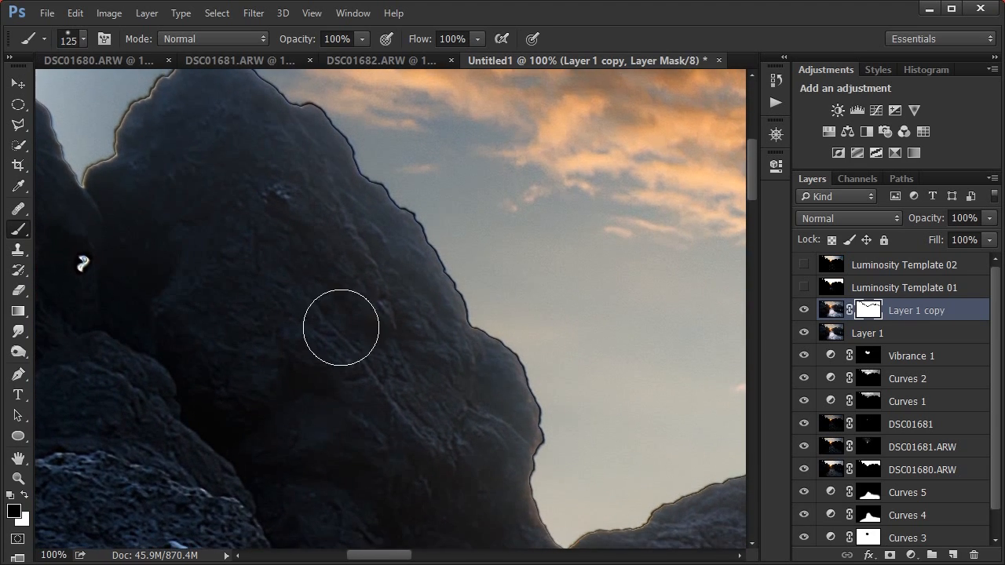
- Display the Layer 1 copy mask by itself and activate the Polygonal Lasso at the right end of the skyline
alt+click(867, 311)
scroll(538, 381, down, 5)
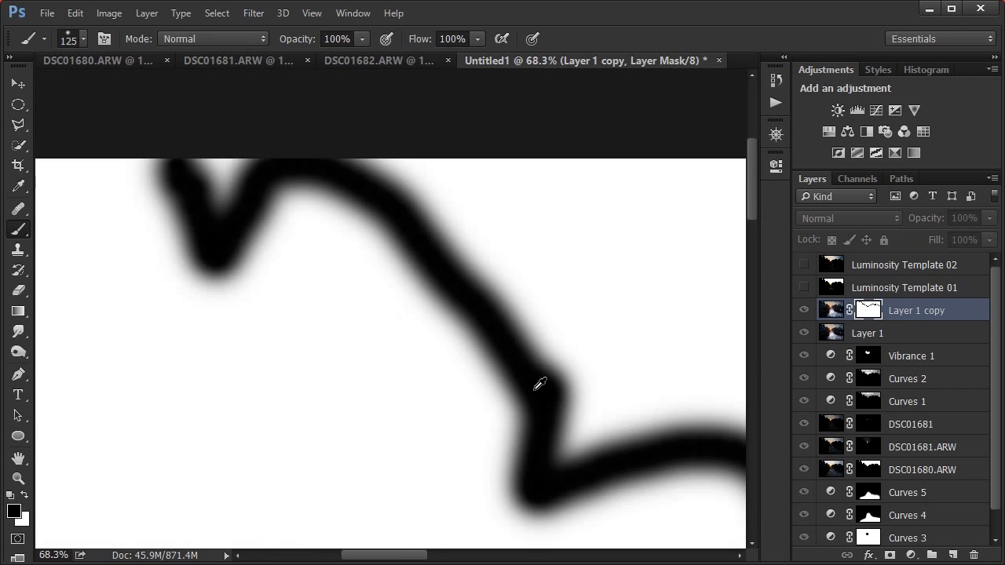
scroll(542, 380, down, 2)
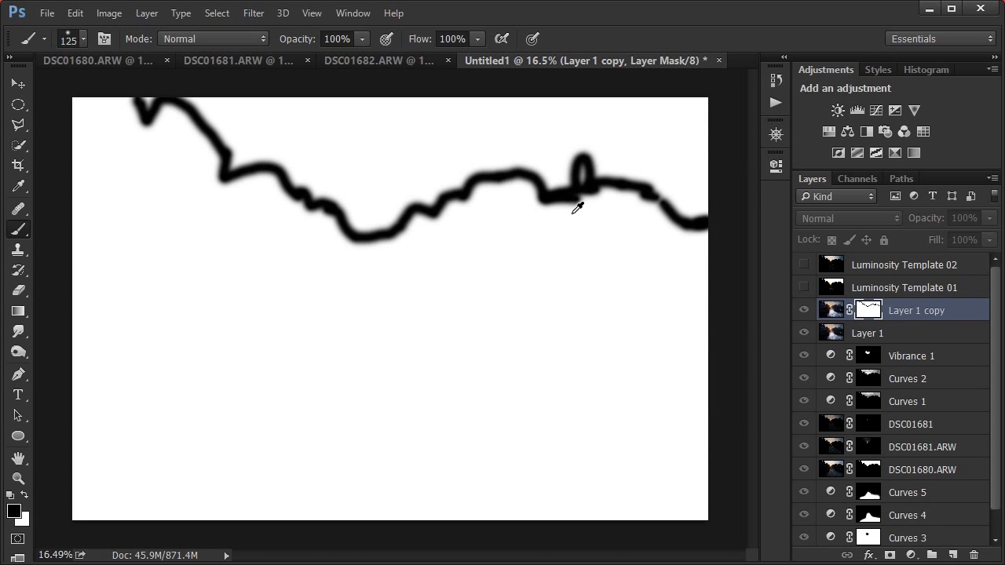
click(23, 131)
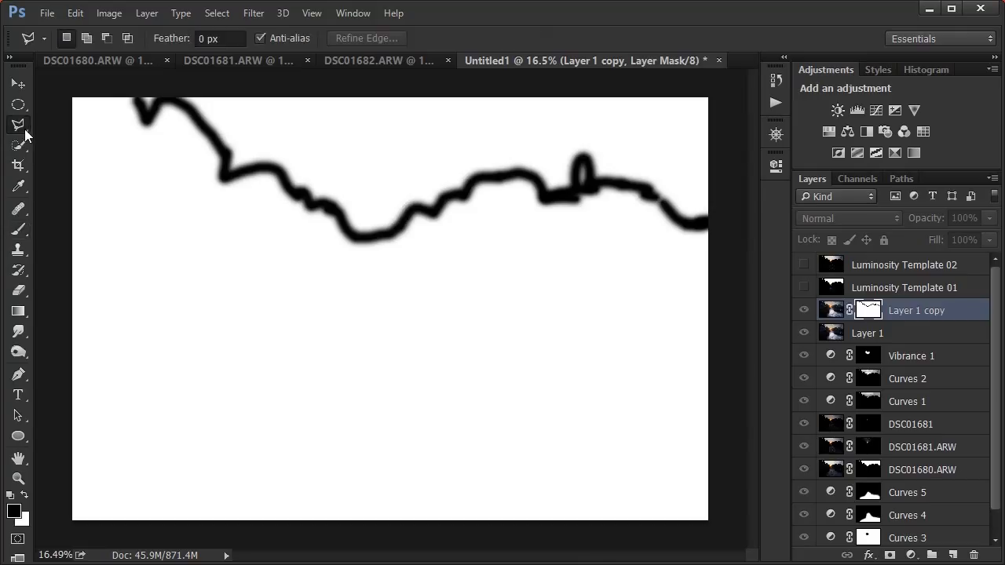
scroll(756, 187, up, 4)
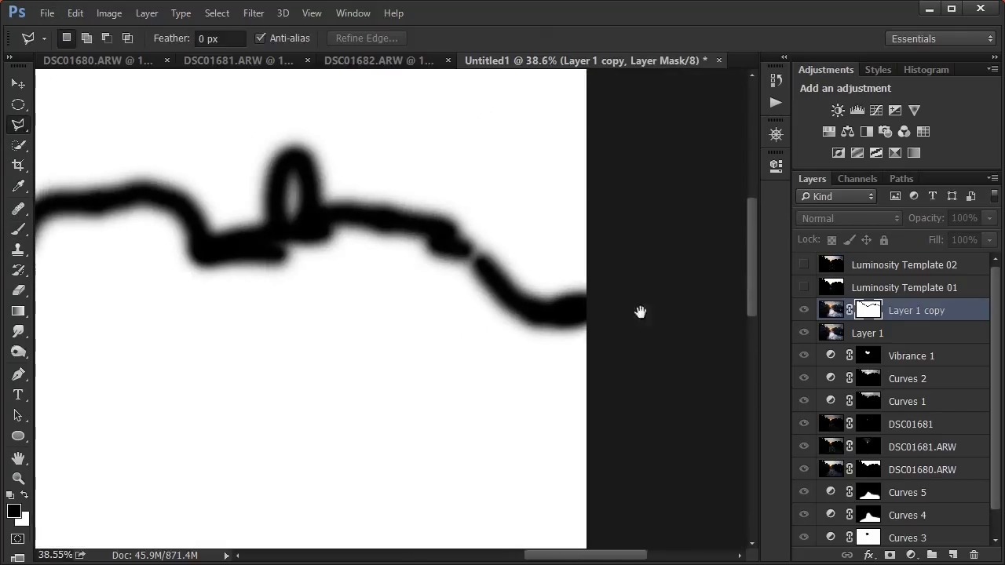
click(572, 314)
click(616, 310)
click(571, 317)
key(ctrl+d)
- Start a polygonal selection beyond the right canvas edge and trace the black mask band around the stacked stones to the dip beside them
click(598, 308)
click(548, 317)
click(469, 259)
click(424, 223)
click(324, 213)
click(294, 161)
click(275, 186)
click(273, 237)
click(196, 245)
- Continue the polygonal outline leftward along the black band over the right-hand rocks toward the central valley
drag(181, 165, 584, 170)
click(560, 200)
click(520, 196)
click(427, 202)
click(411, 227)
click(359, 249)
click(334, 276)
click(309, 281)
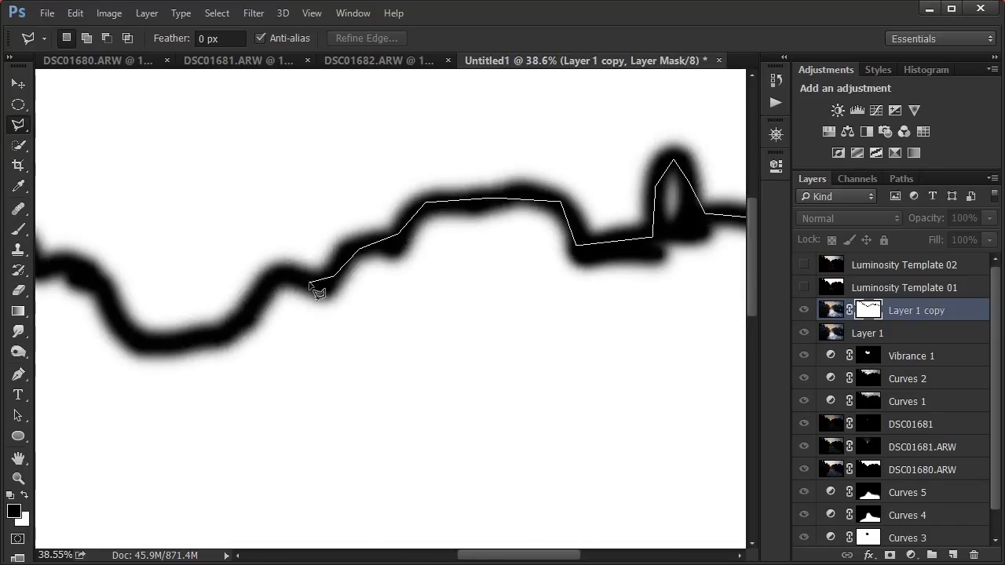
- Trace the outline through the central valley of the black band and up onto the left ridge
drag(274, 277, 647, 276)
click(479, 292)
click(443, 267)
click(402, 244)
click(321, 181)
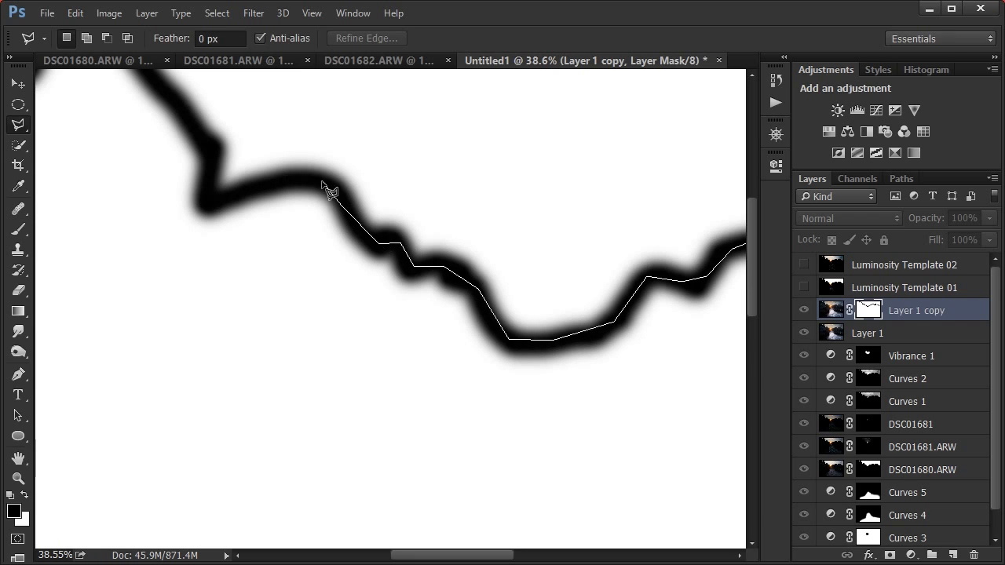
- Carry the outline up the left rocks and around the V-shaped notch to beyond the canvas's top edge
click(264, 180)
click(206, 204)
click(212, 146)
drag(212, 148, 439, 470)
click(314, 344)
click(280, 344)
click(252, 381)
click(196, 276)
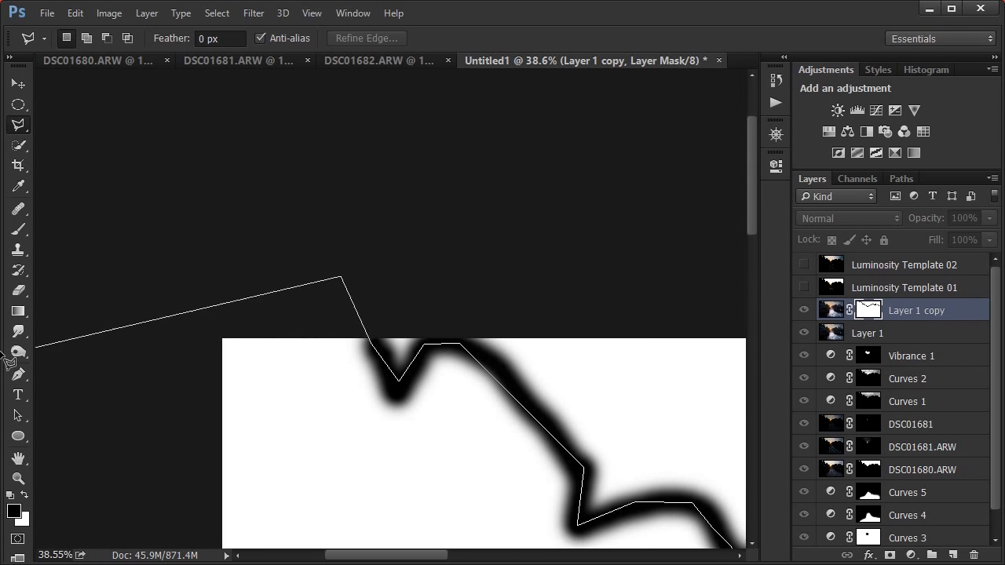
- Close the polygonal selection outside the left, bottom and right canvas edges so it encloses everything below the skyline
click(182, 307)
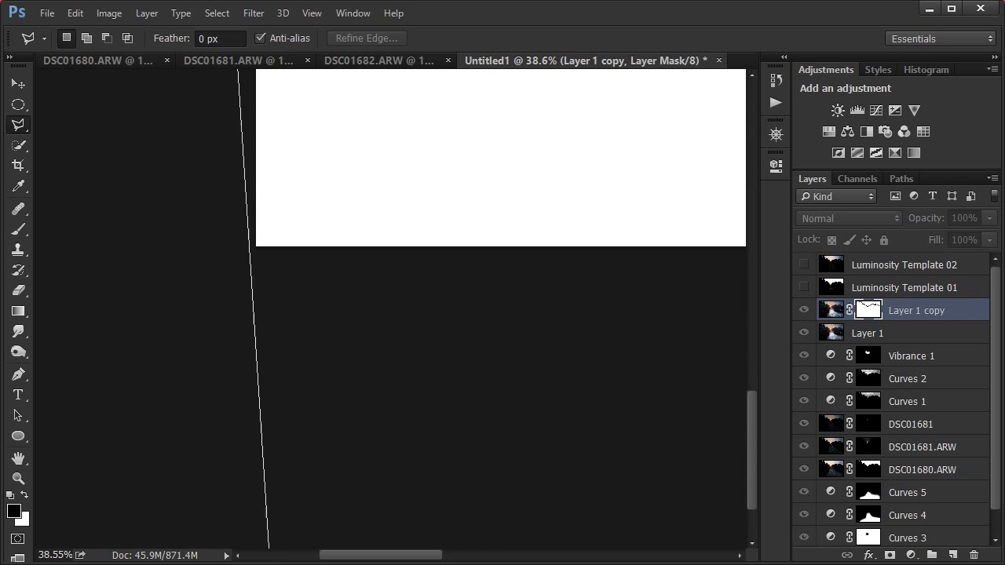
click(225, 467)
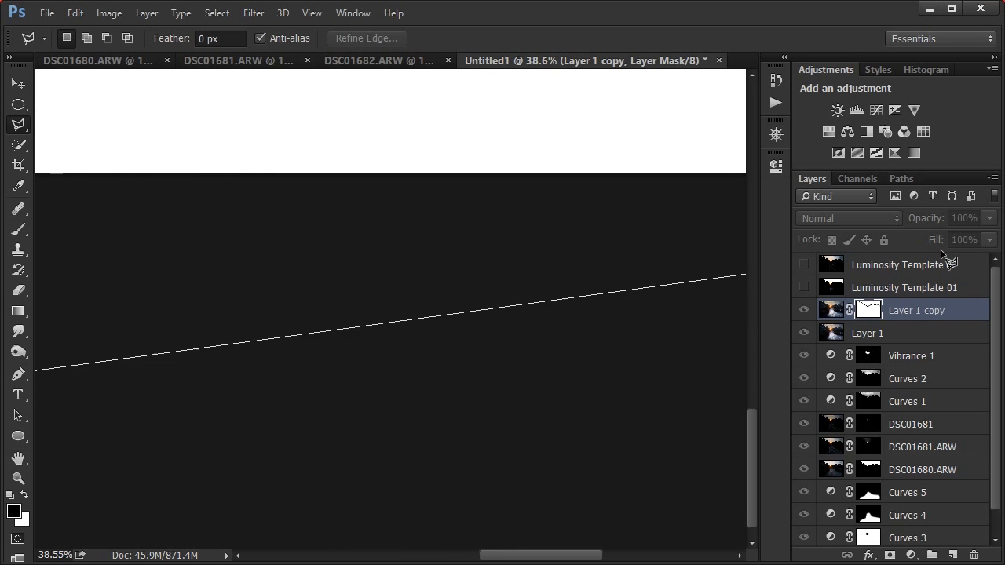
click(733, 283)
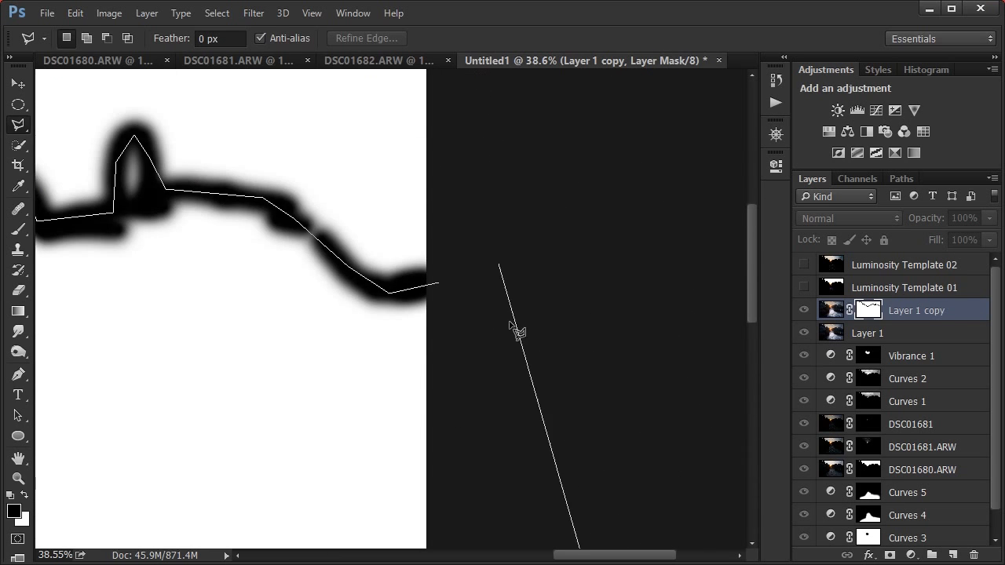
double_click(508, 437)
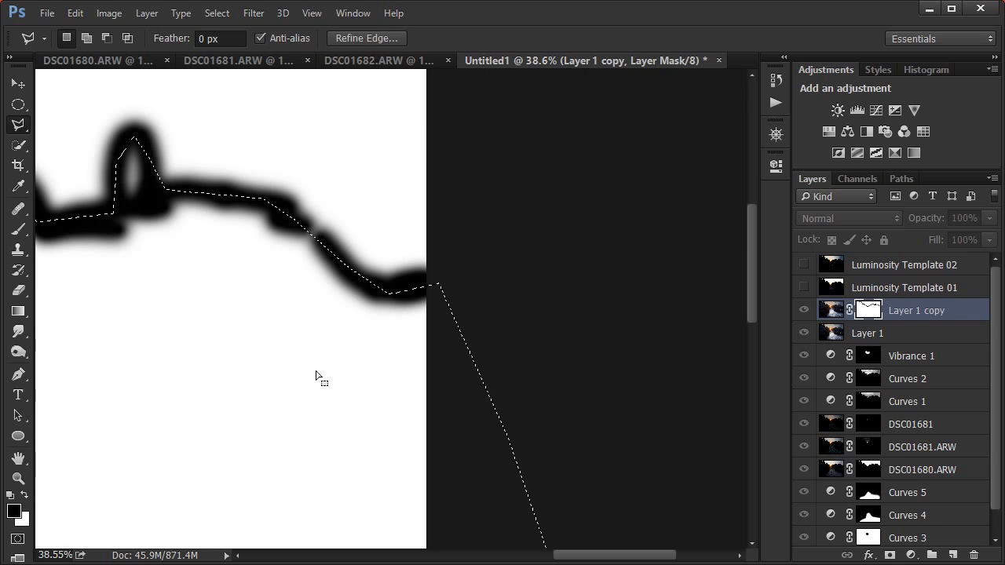
key(ctrl+0)
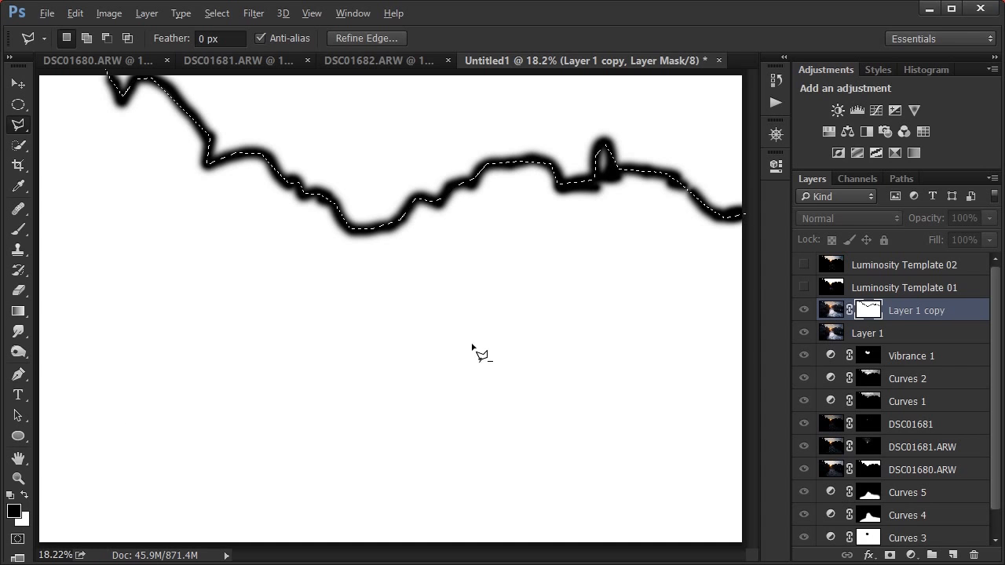
- Fill the selected foreground of Layer 1 copy's mask with black, deselect it and return to the normal image view
key(alt+BackSpace)
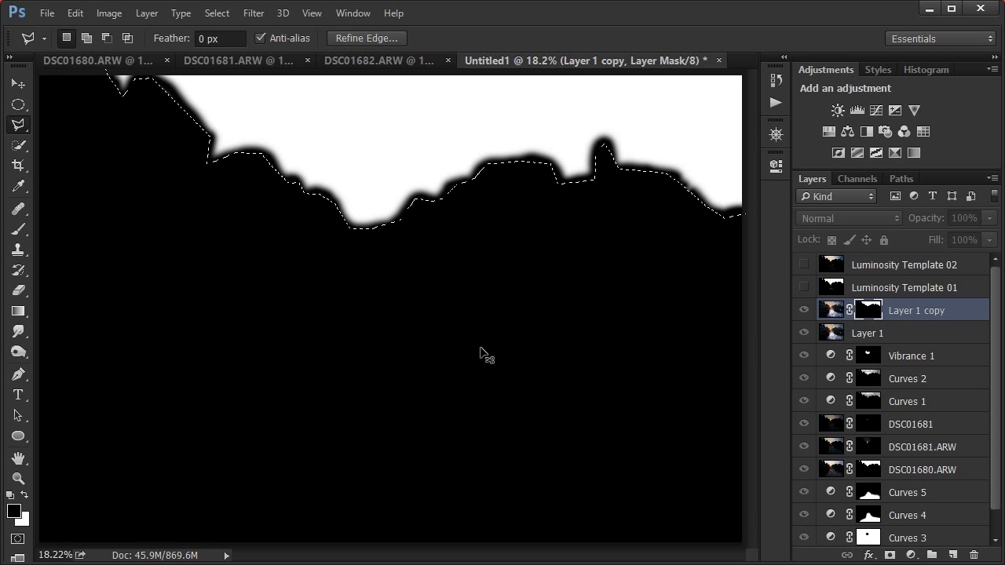
key(ctrl+d)
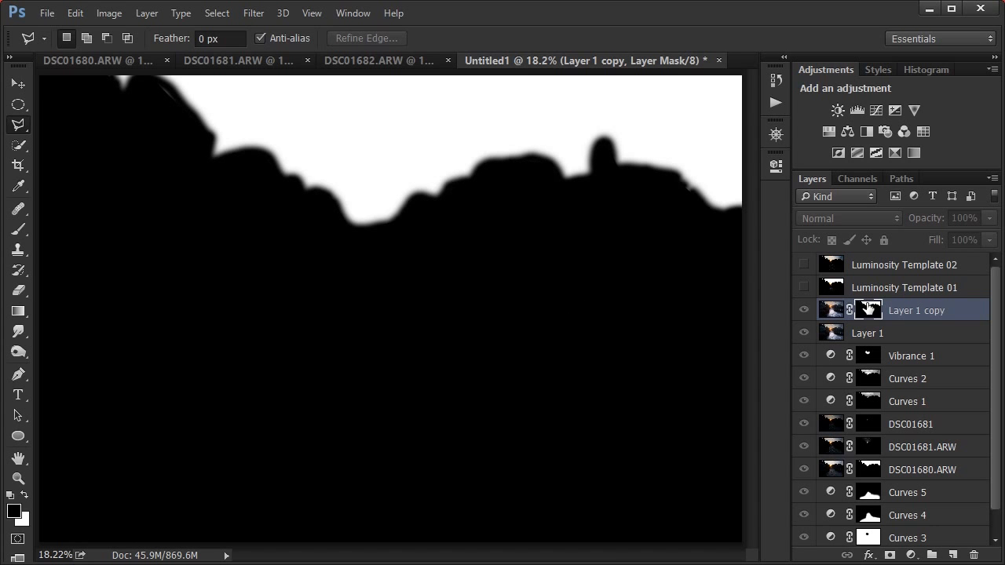
alt+click(868, 309)
- Examine the masked skyline edge up close along the right-hand rocks and across toward the sun
scroll(693, 180, up, 8)
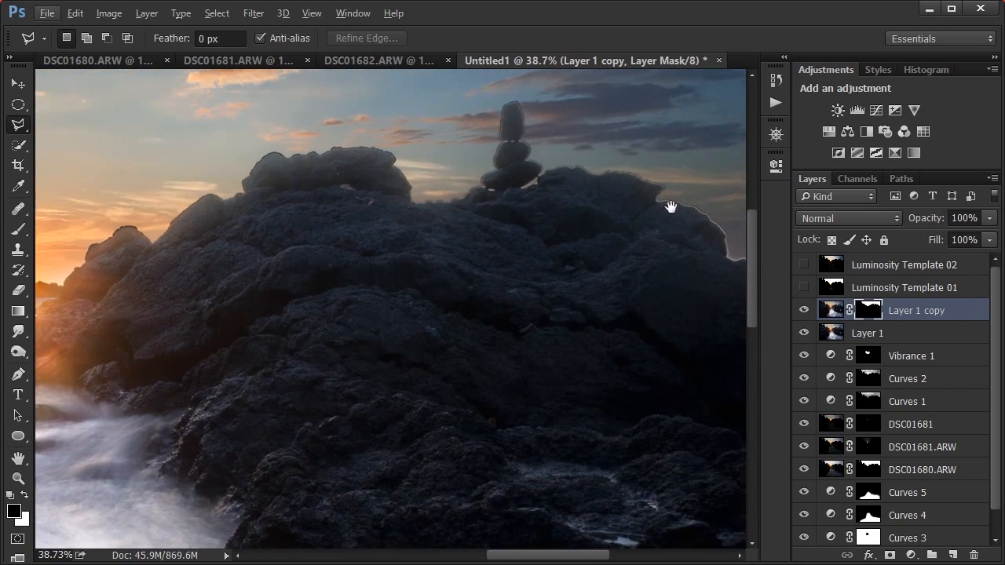
drag(670, 206, 541, 266)
scroll(514, 314, up, 3)
drag(605, 312, 476, 343)
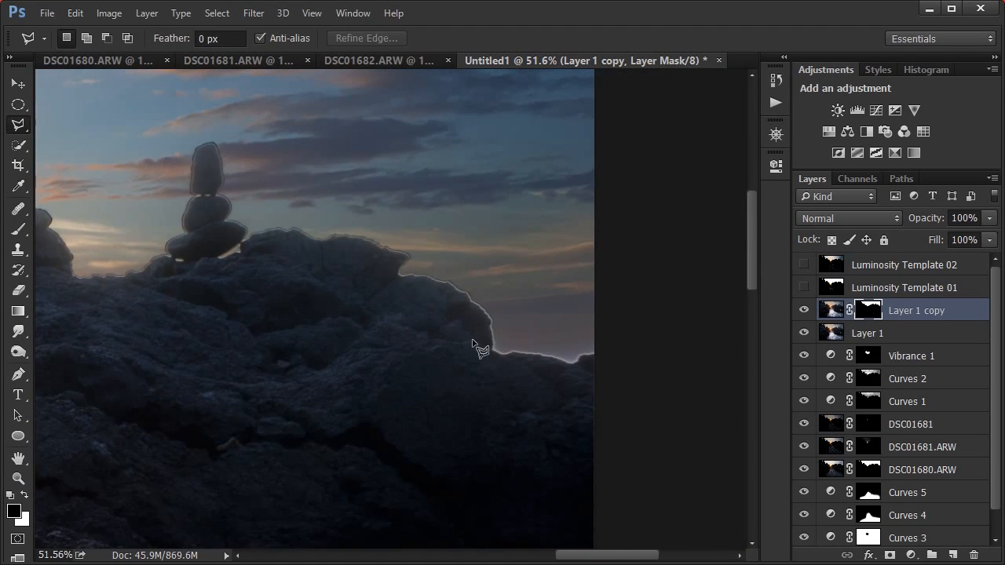
scroll(477, 345, up, 5)
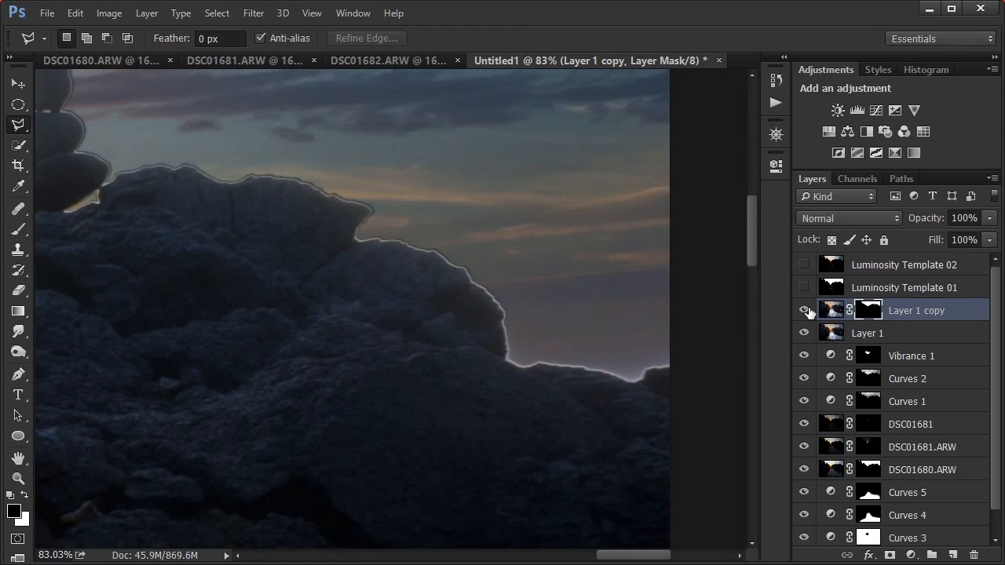
drag(333, 324, 564, 317)
drag(211, 180, 515, 341)
drag(335, 346, 848, 301)
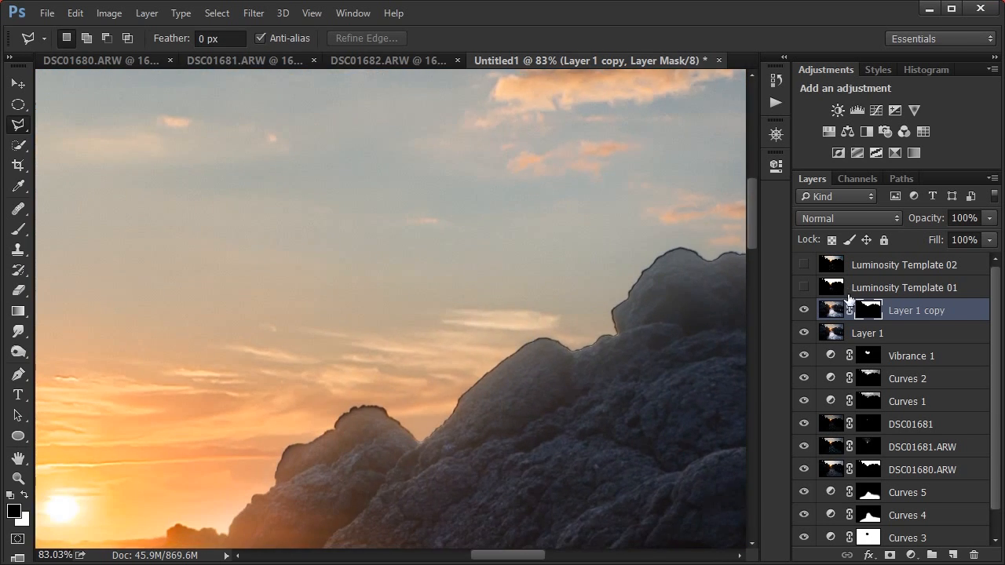
drag(370, 428, 747, 215)
drag(650, 272, 109, 263)
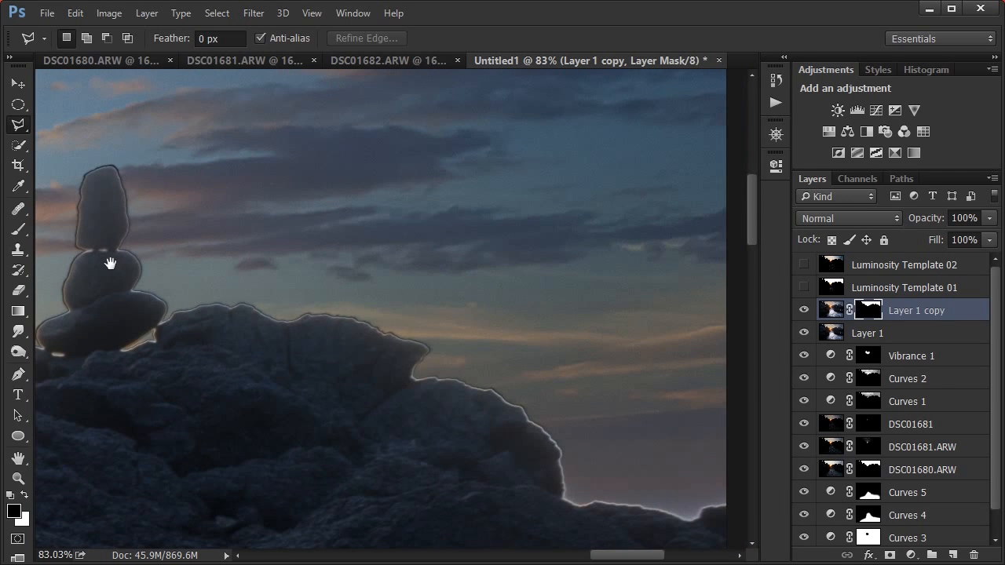
key(ctrl+0)
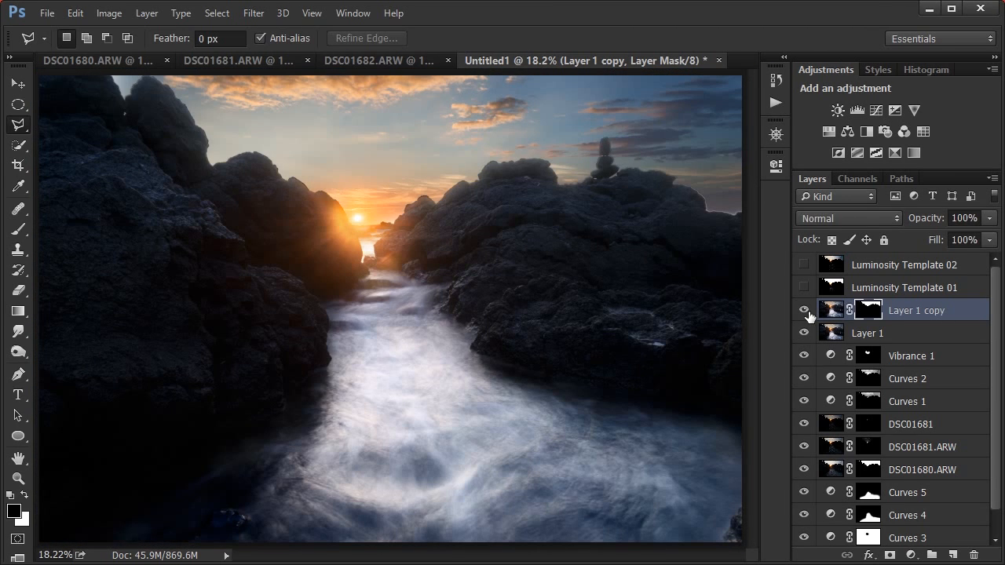
- Examine the edges around the stacked stones and neighbouring boulders on the right-hand ridge up close
scroll(660, 190, up, 7)
drag(682, 193, 471, 324)
scroll(666, 360, up, 9)
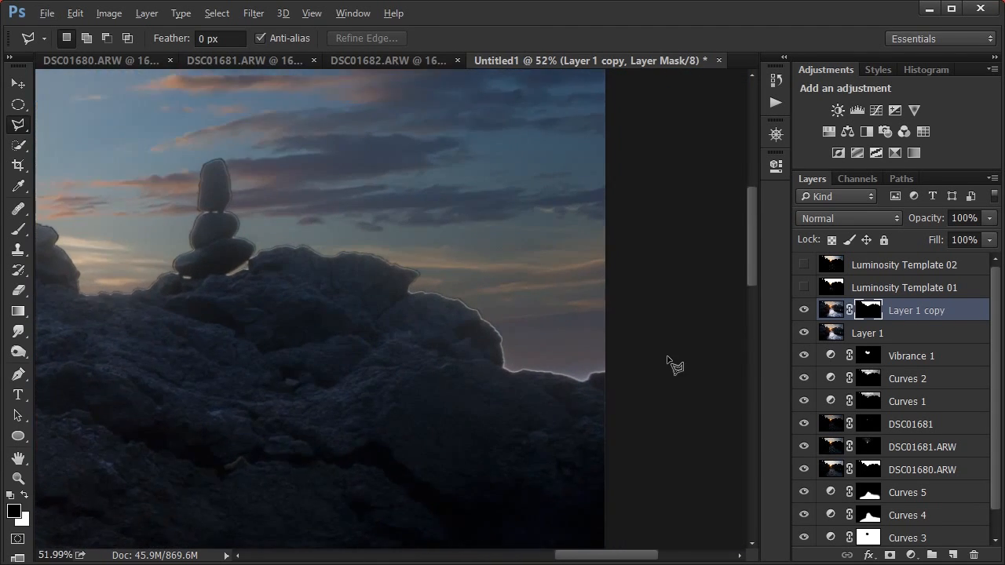
key(alt)
scroll(900, 369, down, 1)
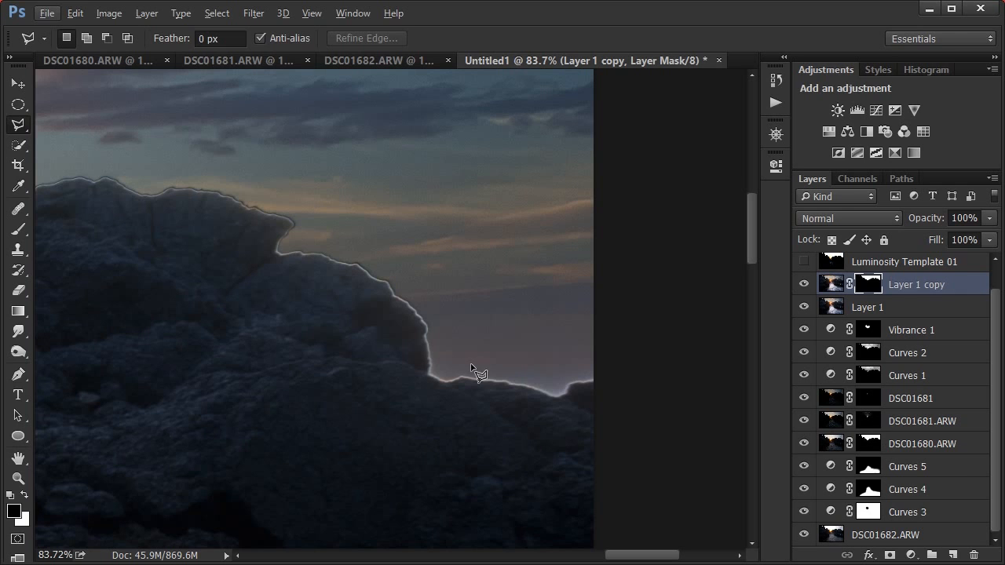
drag(431, 376, 614, 424)
drag(152, 372, 701, 371)
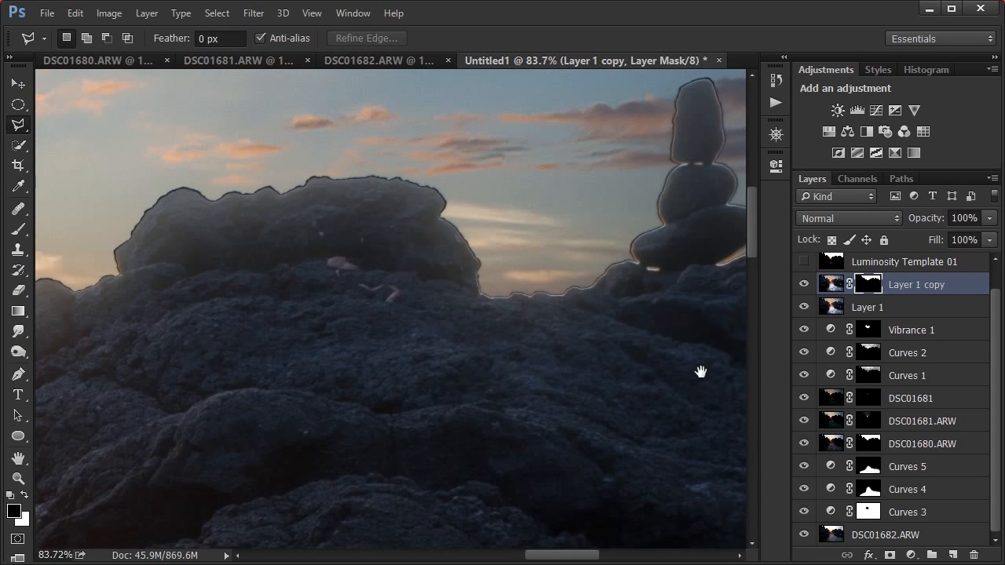
drag(597, 350, 85, 348)
drag(234, 361, 448, 387)
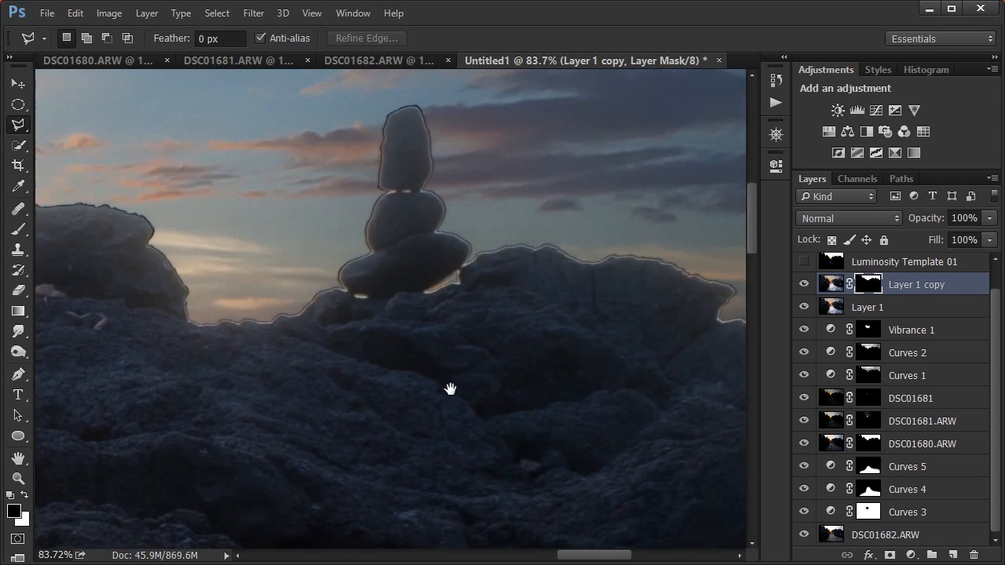
drag(410, 360, 376, 288)
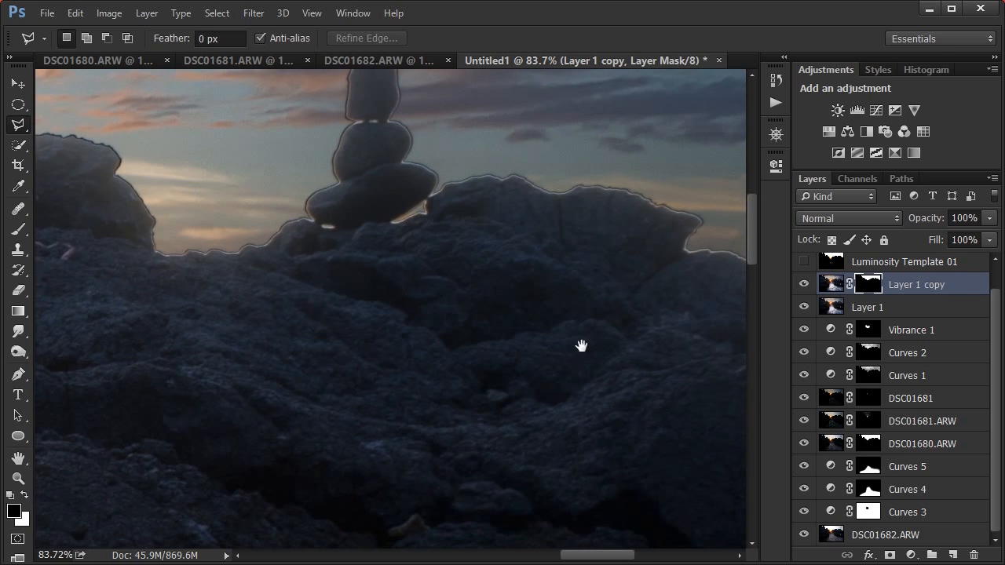
- Inspect the DSC01680.ARW layer mask on its own and hide Layer 1 and Layer 1 copy
click(891, 463)
alt+click(868, 444)
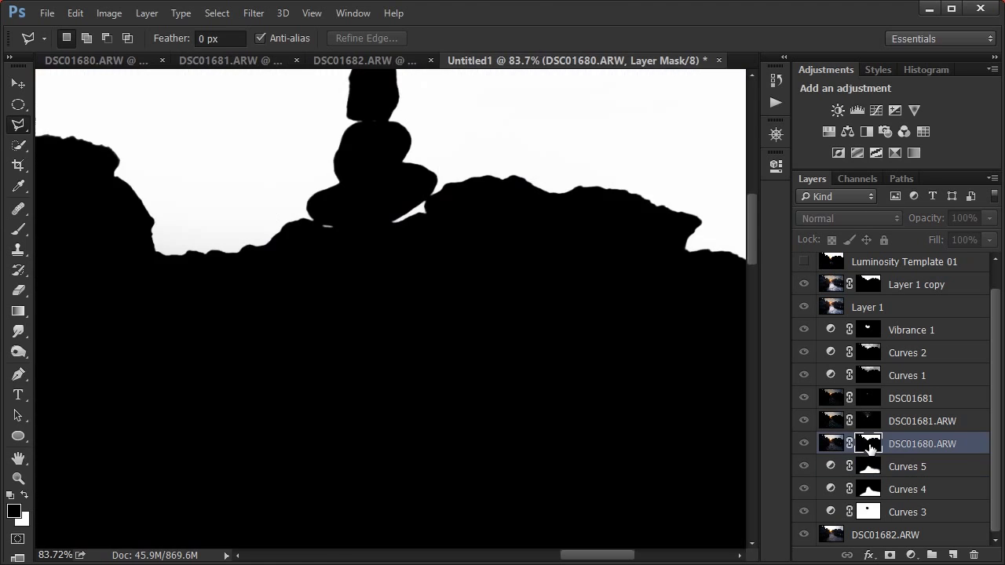
alt+click(868, 445)
click(811, 444)
click(811, 444)
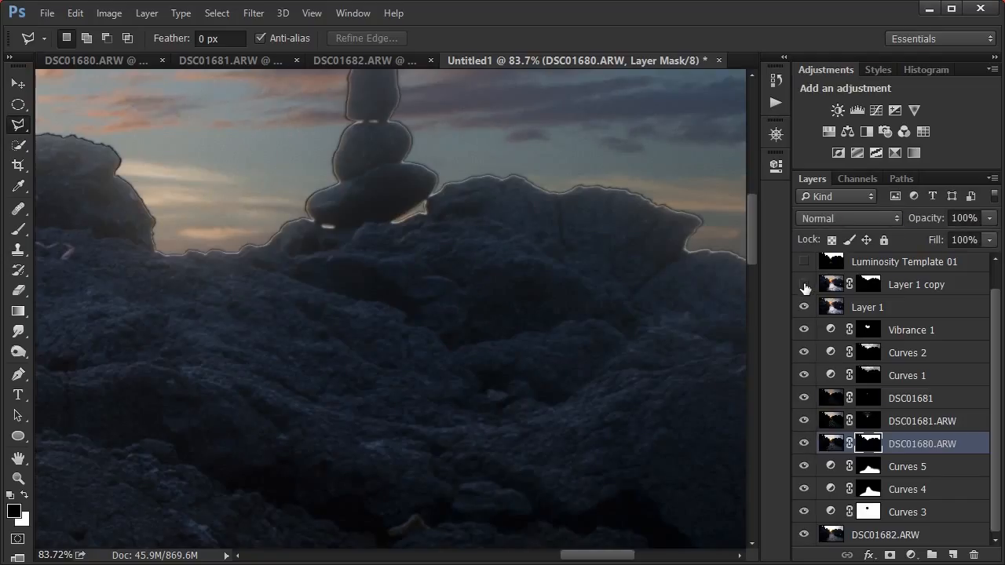
click(803, 445)
click(803, 445)
drag(642, 337, 208, 349)
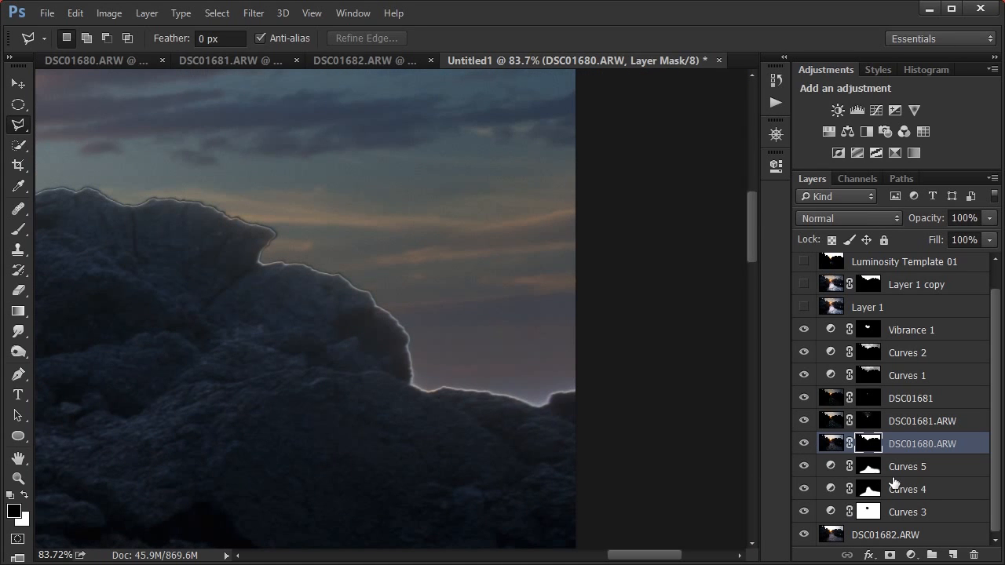
- Try refining the DSC01680.ARW mask with Smart Radius at 2.6 px, Smooth 4, Feather 0.7 px and Shift Edge +70%
double_click(870, 444)
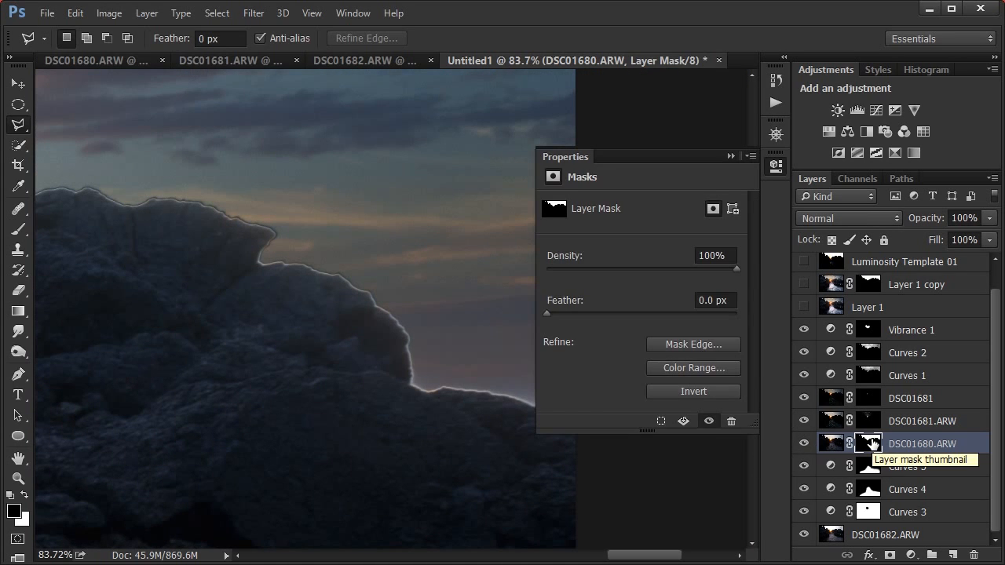
click(696, 347)
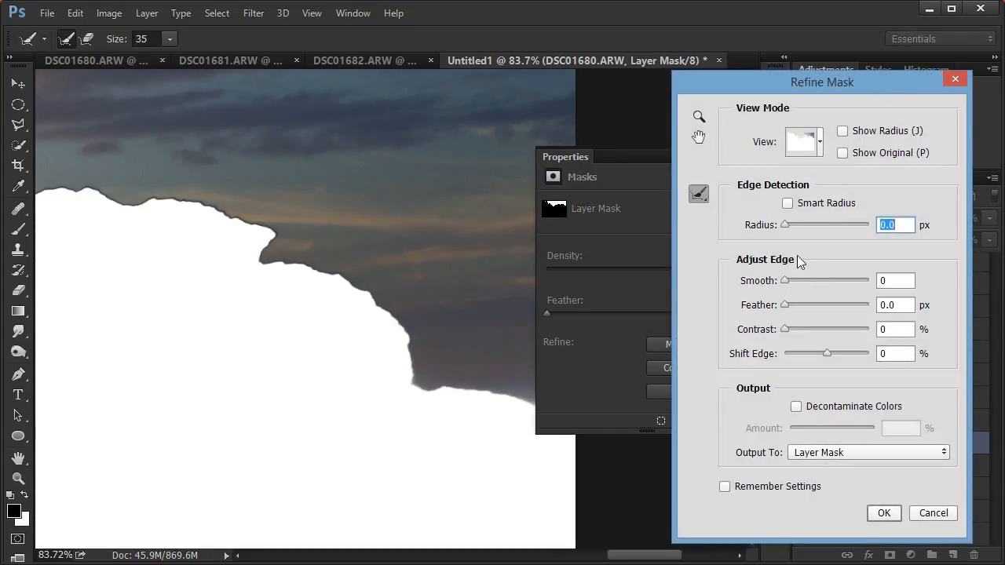
drag(827, 352, 856, 353)
drag(784, 225, 797, 228)
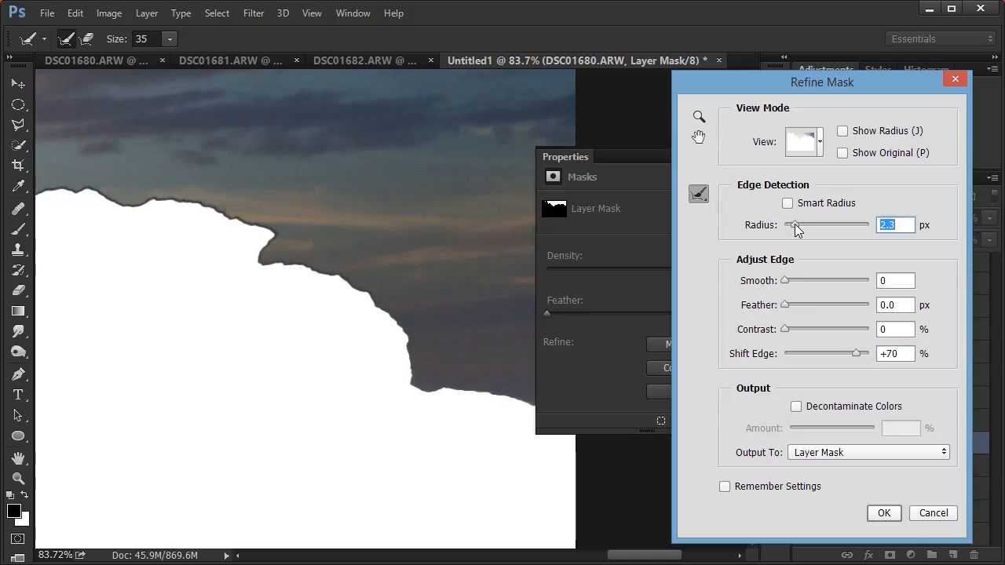
click(788, 203)
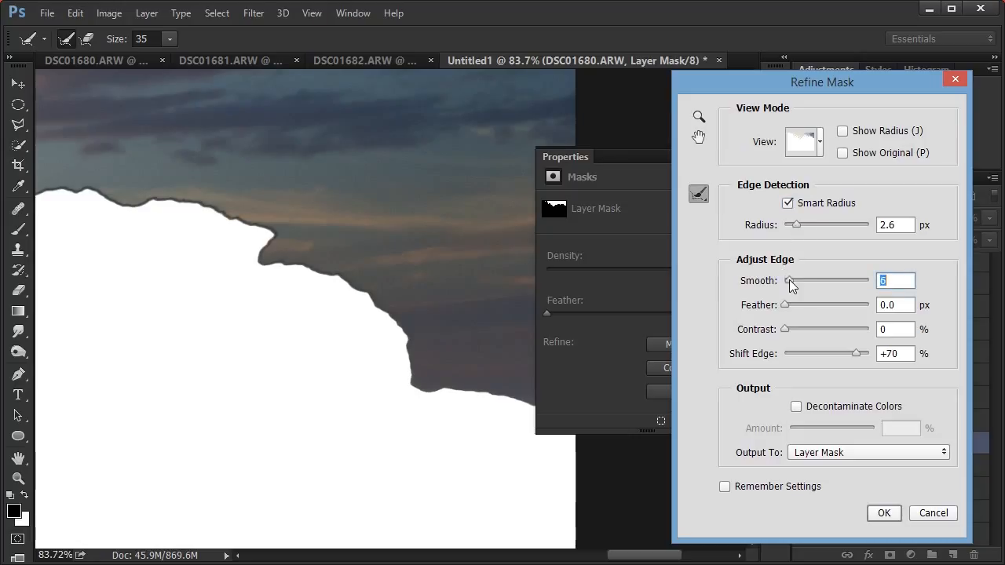
drag(789, 280, 787, 304)
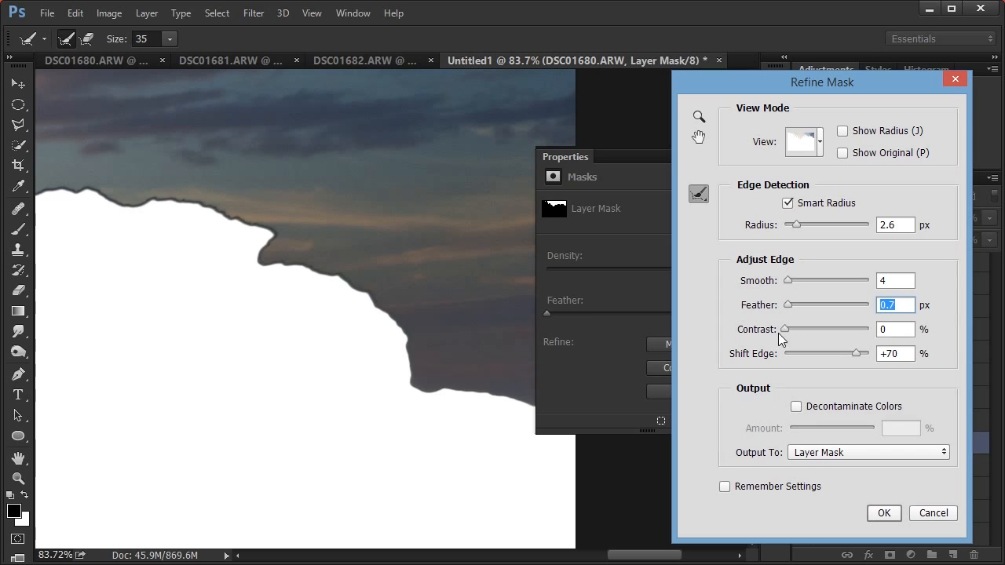
click(883, 513)
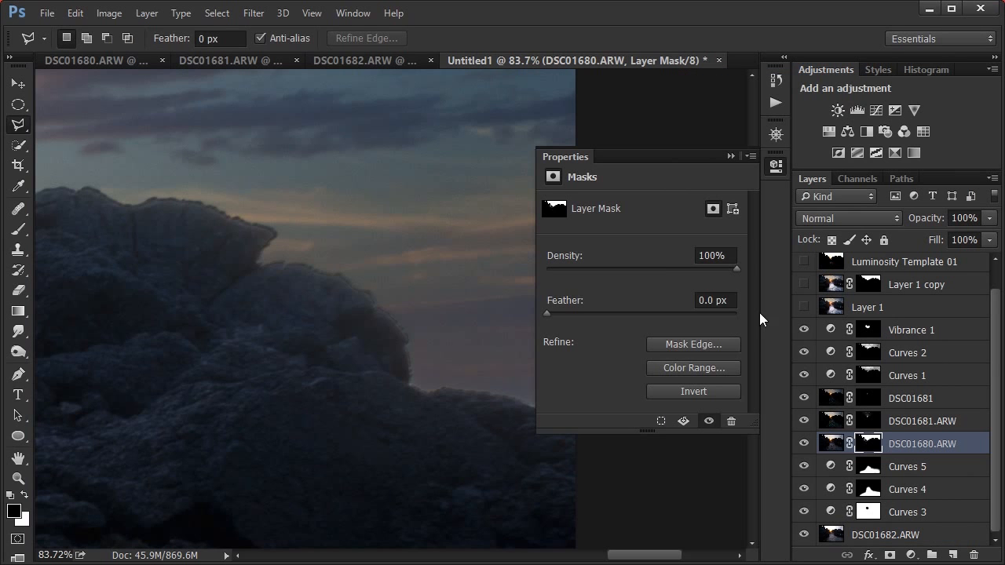
- Examine the refined skyline edge from the right-hand rocks past the stacked stones and sun to the left ridge
click(730, 156)
drag(472, 340, 703, 369)
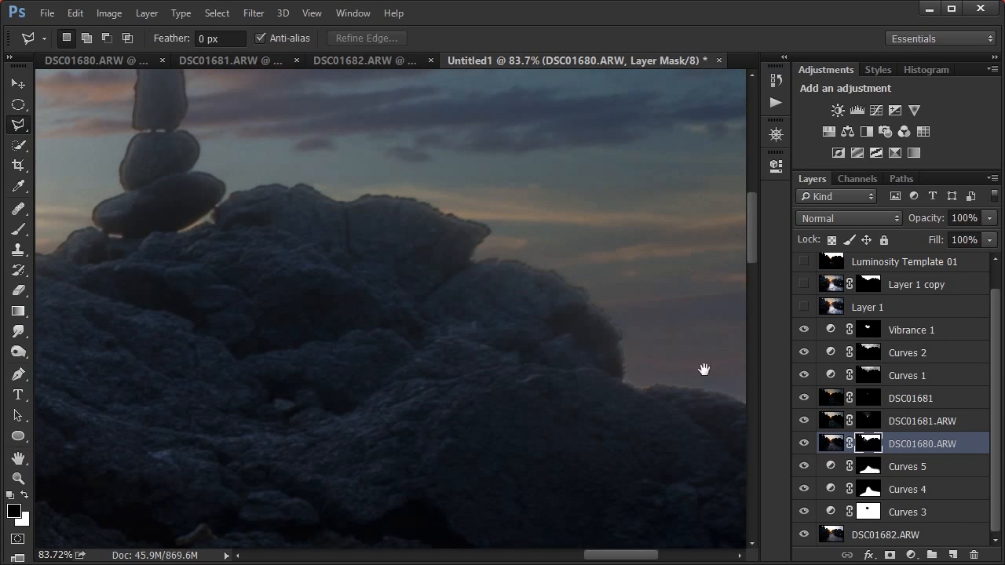
drag(550, 381, 788, 423)
drag(382, 356, 511, 351)
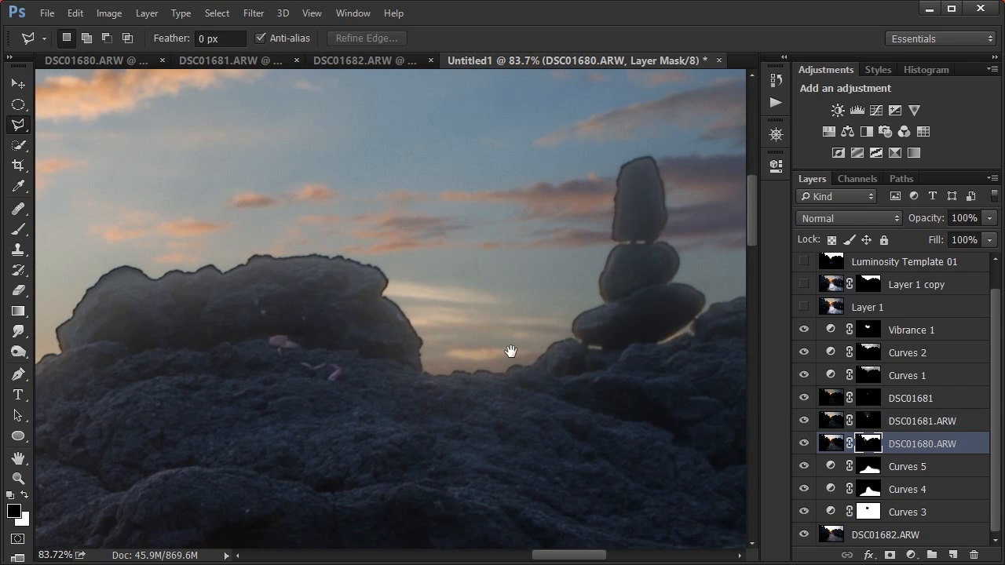
drag(231, 303, 552, 256)
drag(386, 330, 678, 318)
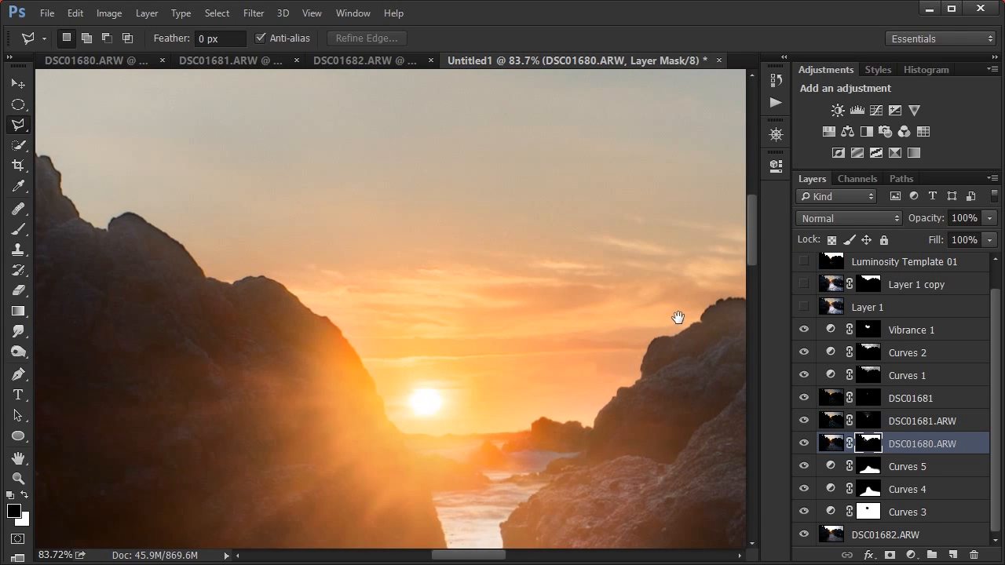
drag(331, 282, 756, 353)
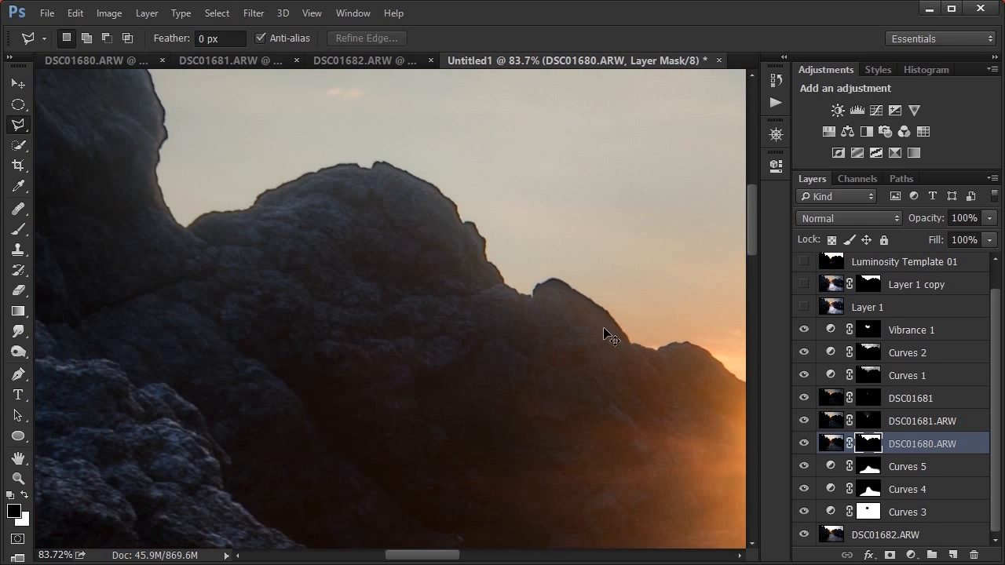
mouse_move(632, 332)
mouse_down()
mouse_move(496, 271)
mouse_move(431, 307)
mouse_move(260, 354)
mouse_up()
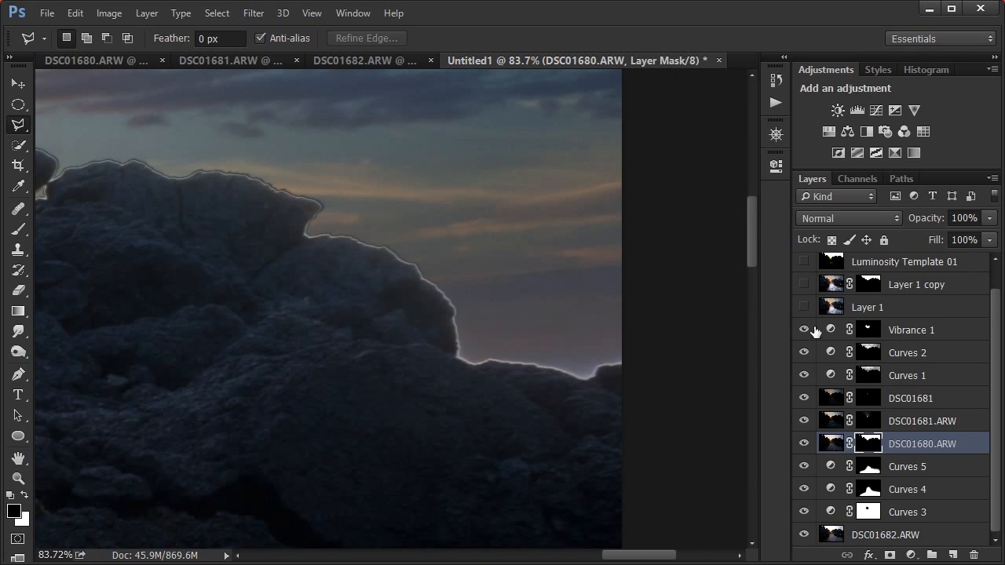
- Show Layer 1 and Layer 1 copy again, keeping both luminosity templates hidden
drag(803, 285, 793, 238)
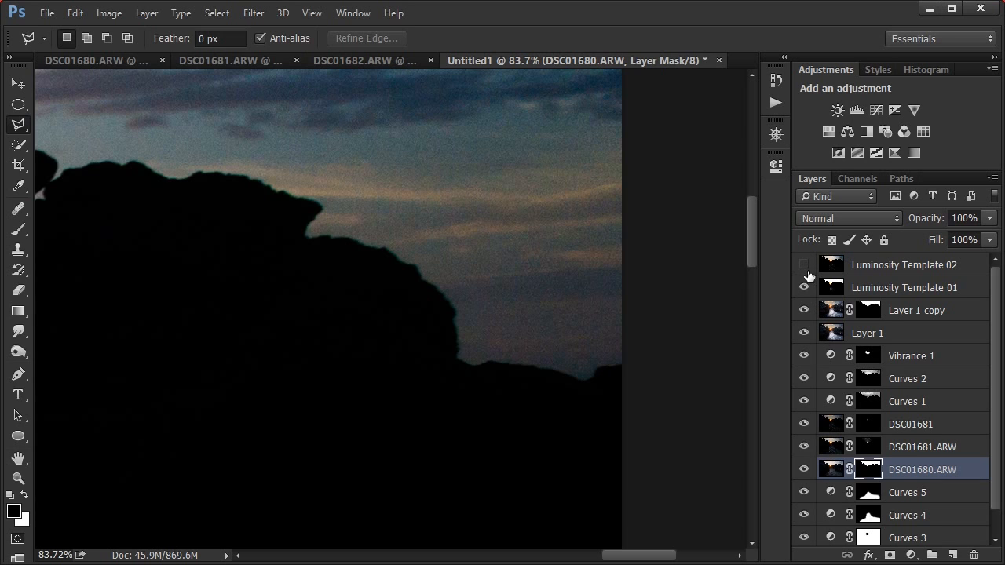
click(803, 286)
drag(476, 345, 531, 355)
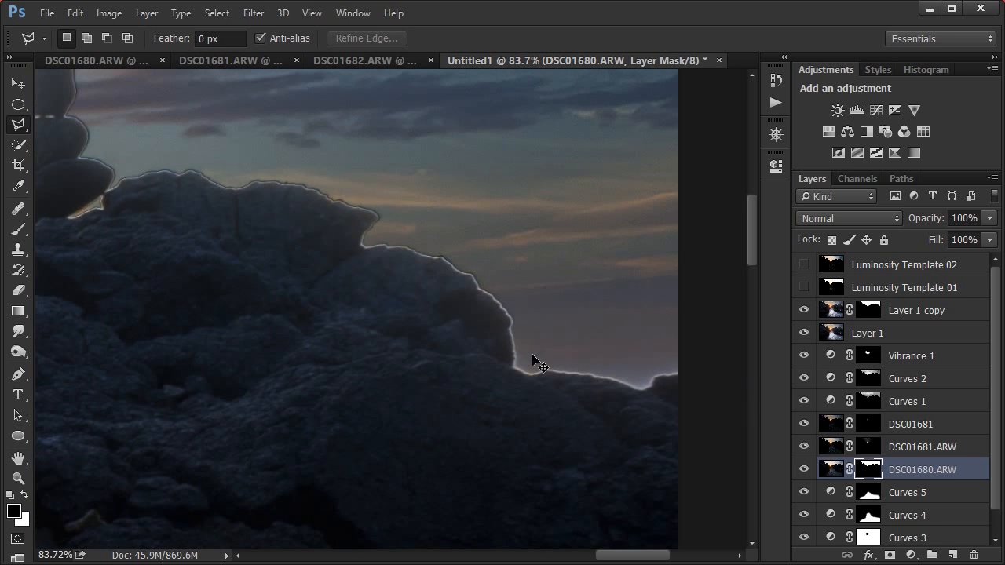
key(ctrl+0)
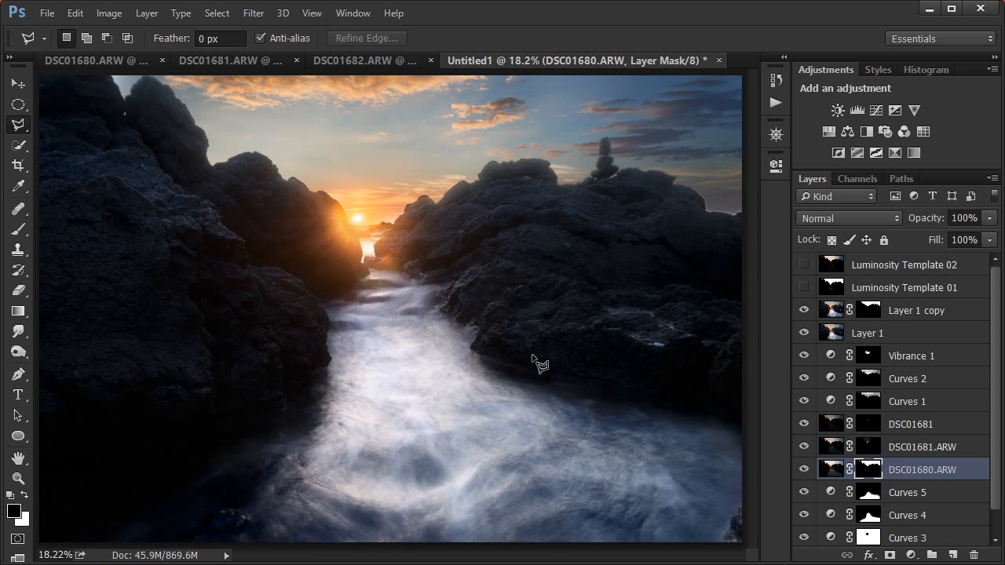
- Create a new empty layer above Layer 1 copy and add a Curves adjustment layer on top of it
scroll(445, 163, up, 7)
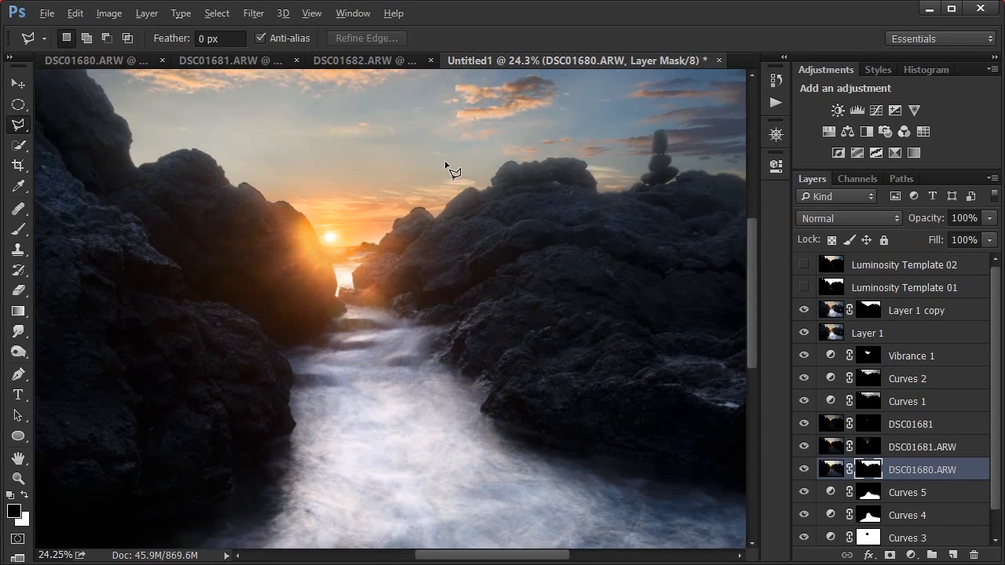
drag(464, 234, 365, 264)
click(918, 311)
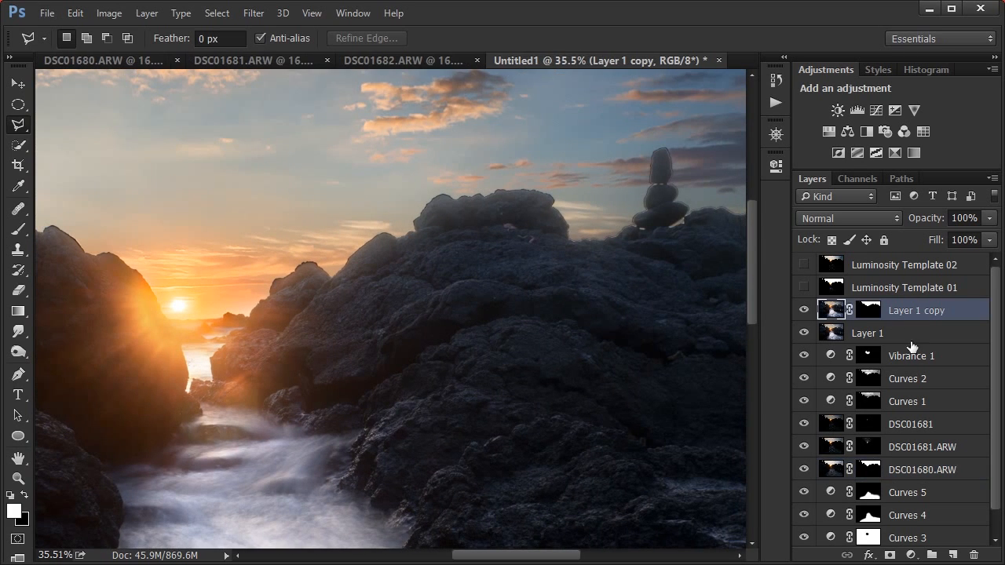
click(952, 555)
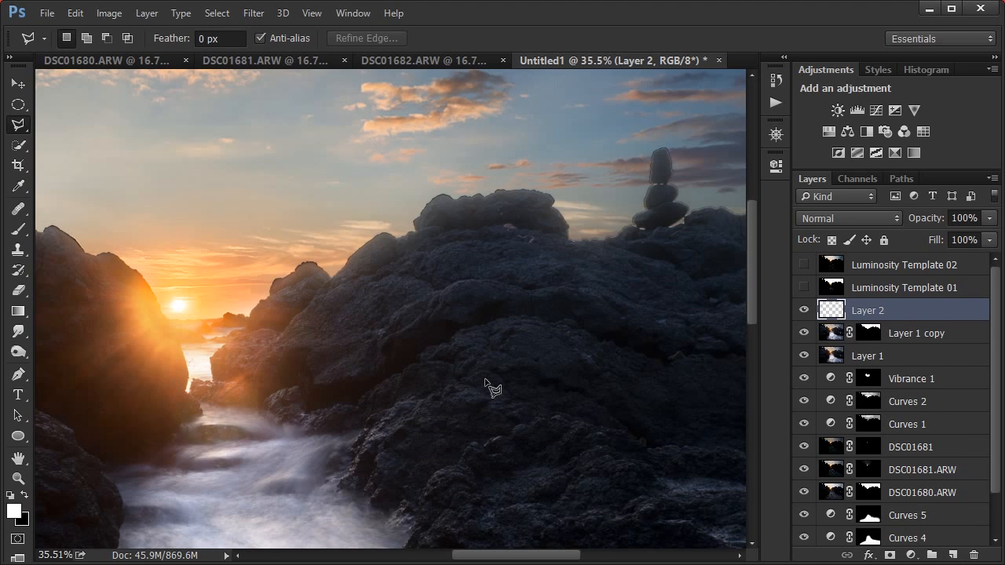
drag(642, 284, 599, 227)
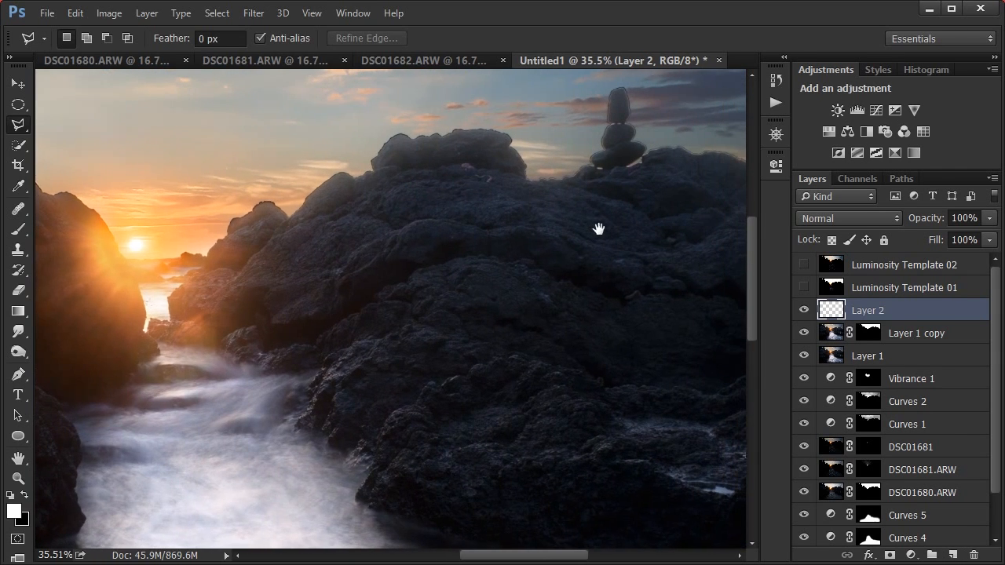
click(875, 110)
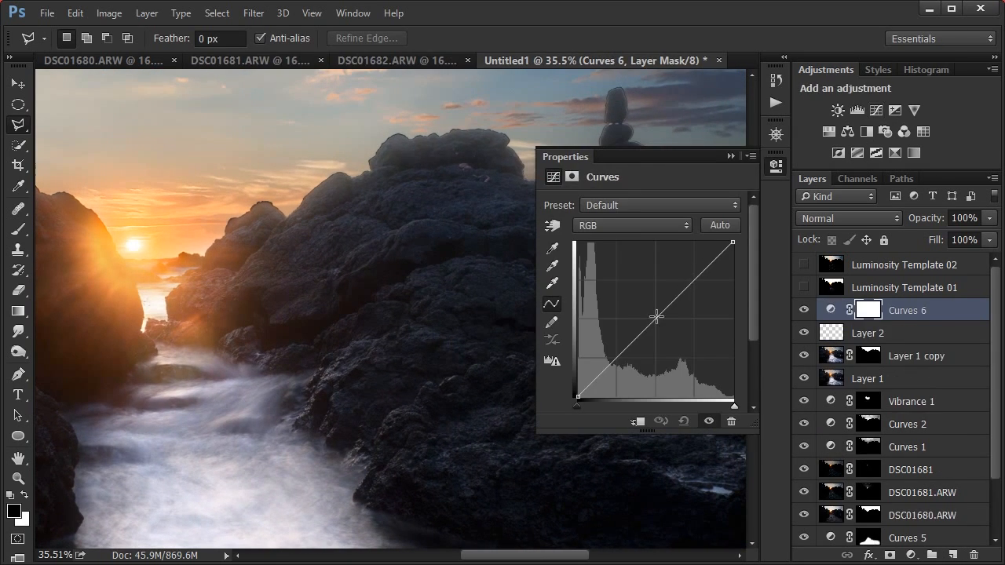
- Bend the Curves 6 line strongly upward to brighten the dark rocks for inspection, and make Layer 2 active
drag(648, 319, 624, 306)
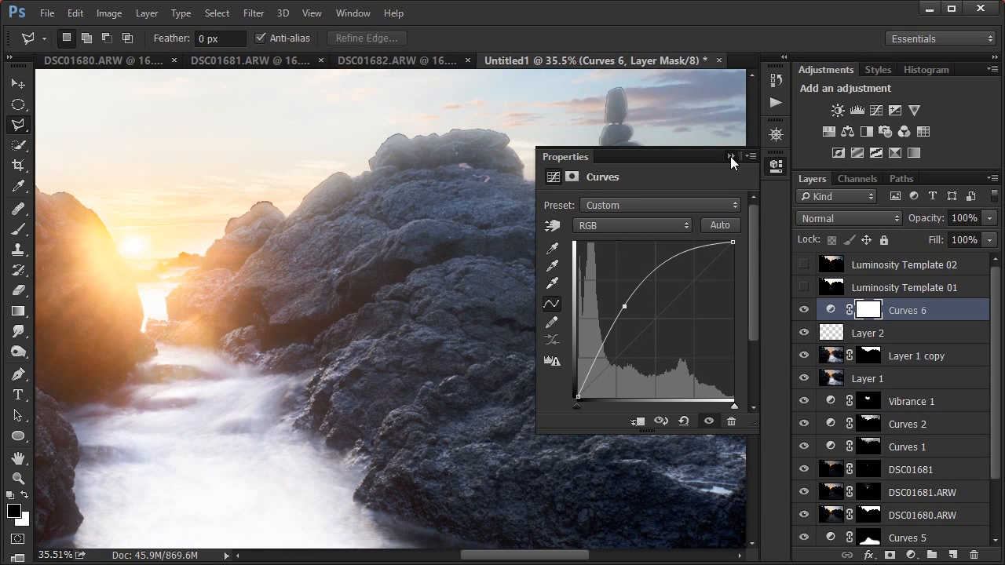
click(730, 156)
click(883, 334)
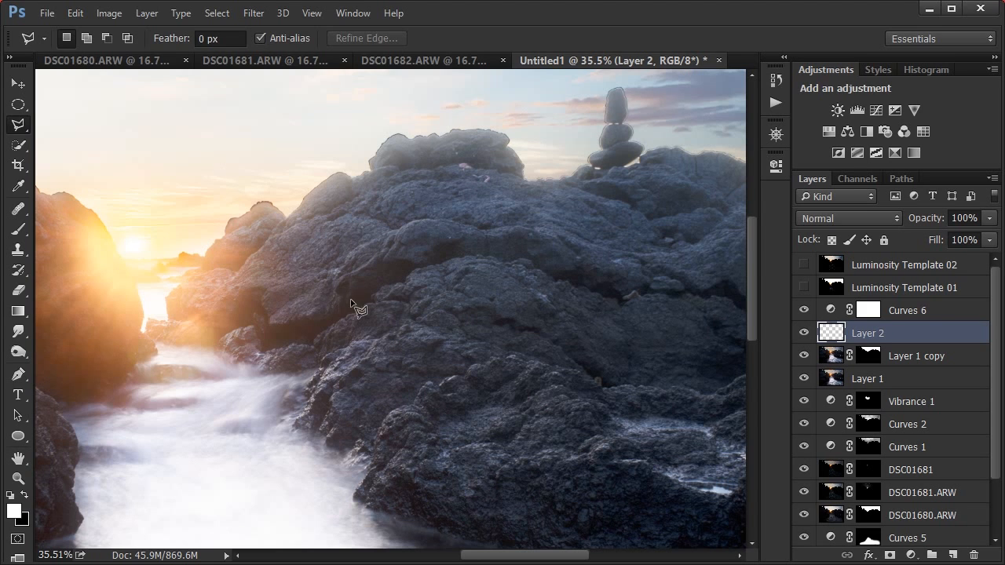
- Clone Stamp dark rock over the small bright spot in the crevice between the left-hand rocks, using a 90 px brush on Layer 2
drag(347, 291, 631, 254)
key(s)
drag(341, 274, 777, 341)
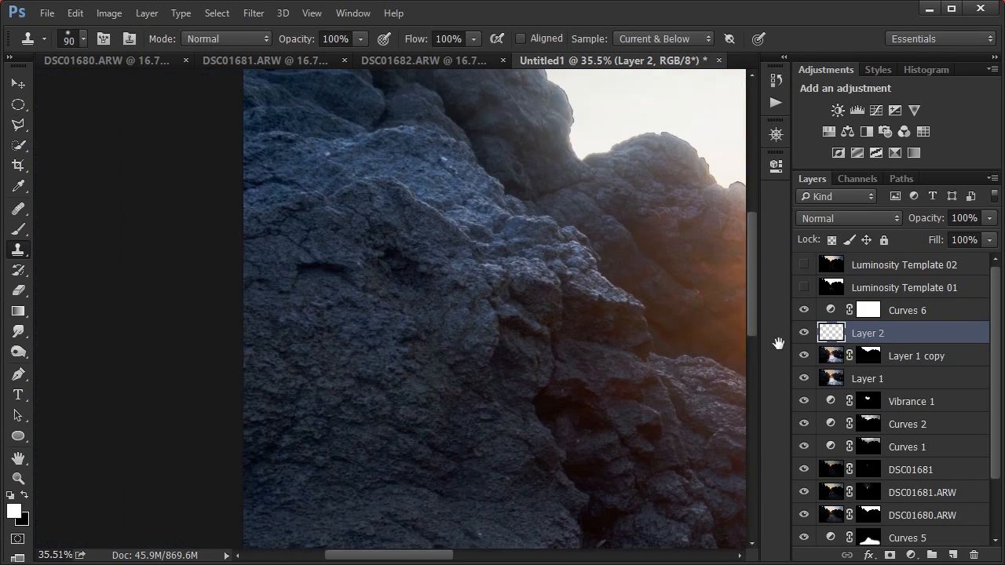
drag(418, 174, 386, 341)
scroll(395, 230, up, 2)
drag(452, 244, 452, 349)
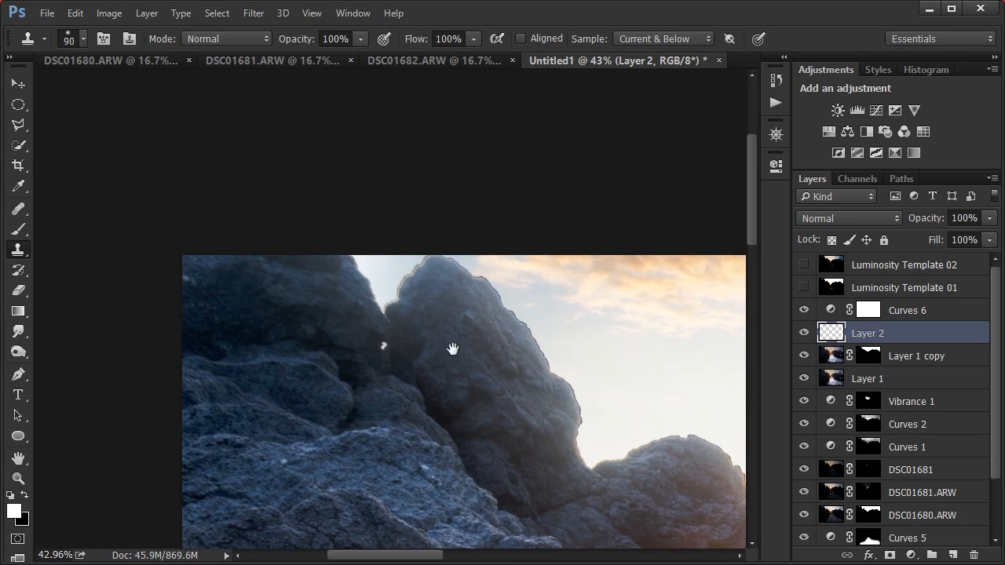
scroll(368, 358, up, 2)
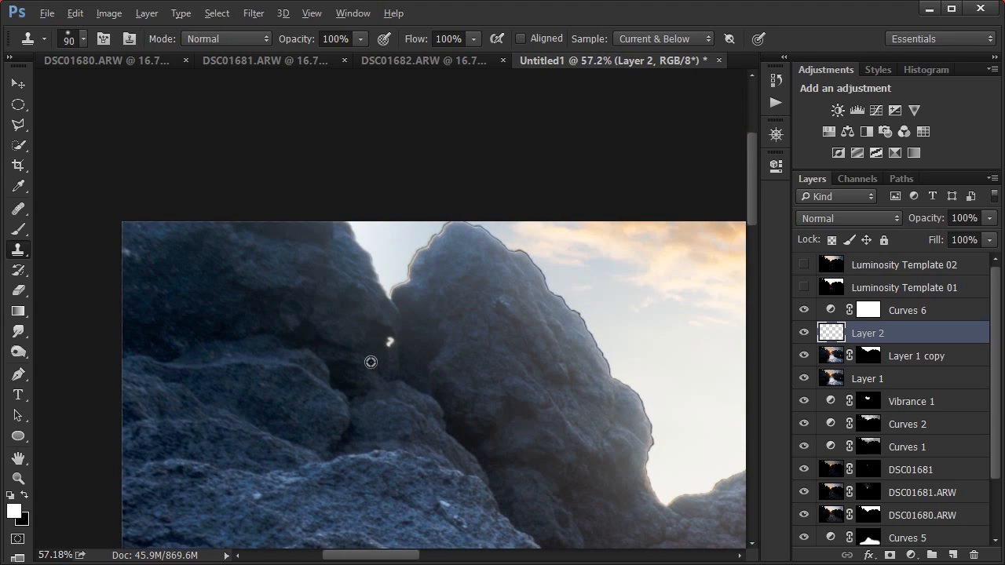
alt+click(414, 375)
drag(391, 343, 385, 357)
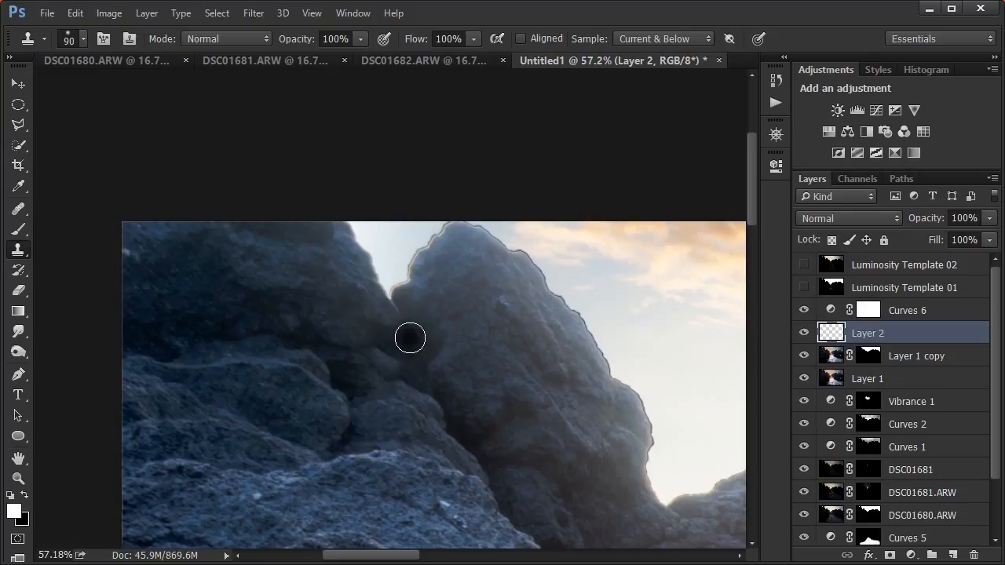
- Clone rock texture over the sky gap between the upper left-hand rocks, enlarging the Clone Stamp brush to 150 px
alt+click(416, 358)
mouse_move(397, 291)
mouse_down()
mouse_move(348, 223)
mouse_move(377, 298)
mouse_up()
key(bracketright)
key(bracketright)
key(bracketright)
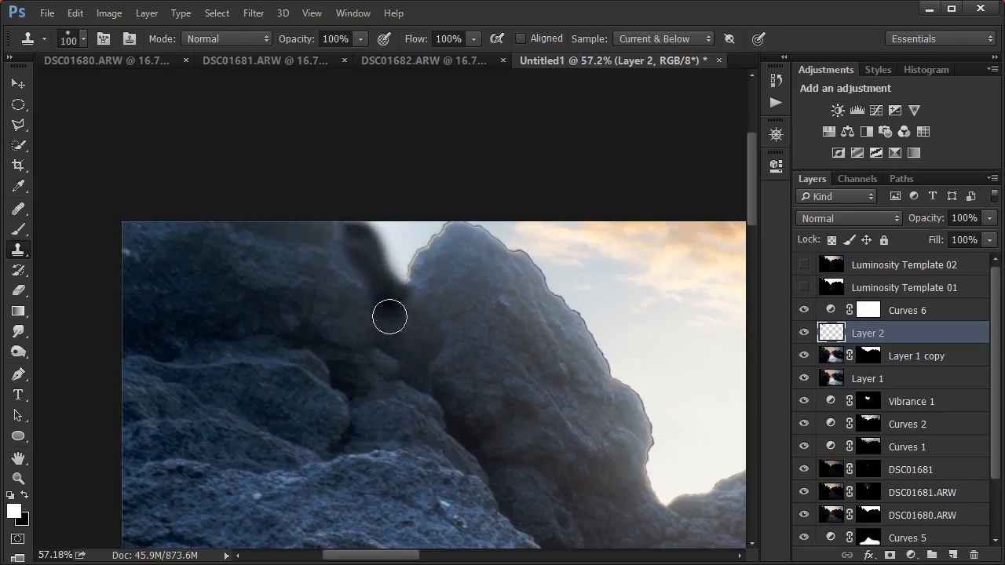
right_click(405, 315)
key(Return)
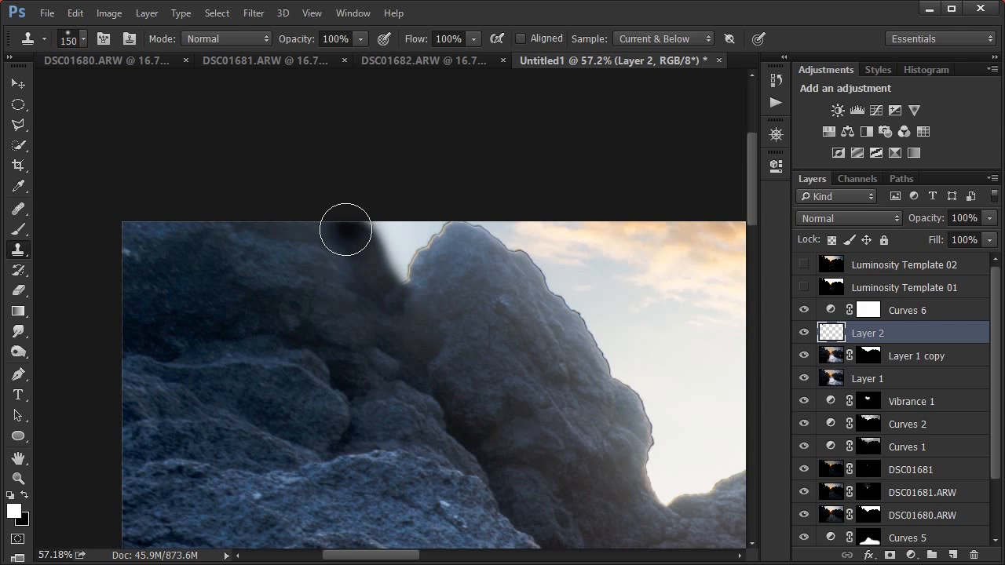
mouse_move(418, 300)
mouse_down()
mouse_move(408, 290)
mouse_move(428, 238)
mouse_up()
click(440, 223)
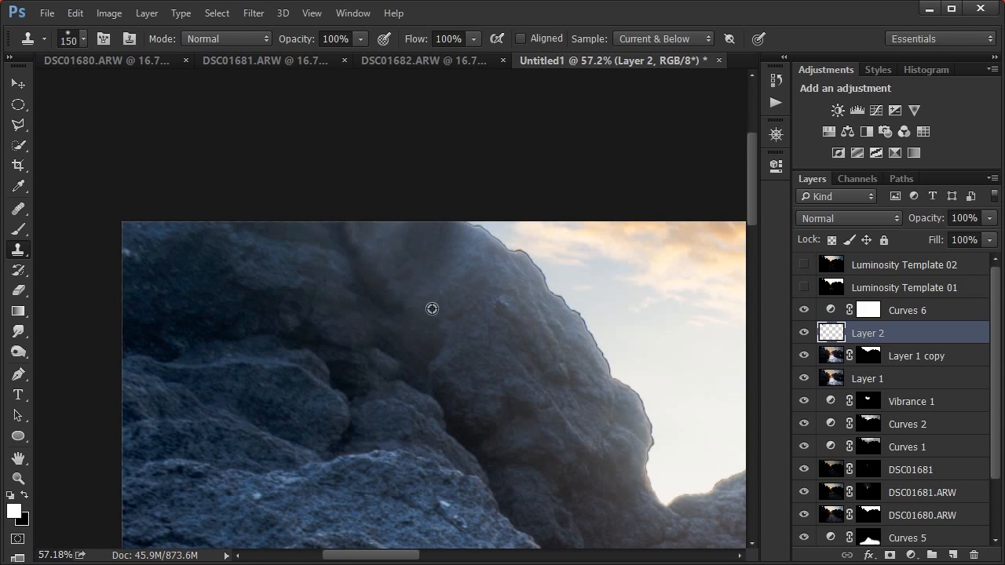
alt+click(432, 309)
mouse_move(516, 344)
mouse_down()
mouse_move(509, 317)
mouse_move(469, 281)
mouse_up()
drag(201, 274, 294, 196)
- Clone out the pinkish marks near the top of the right-hand rock formation with an 80 px brush
scroll(444, 368, down, 6)
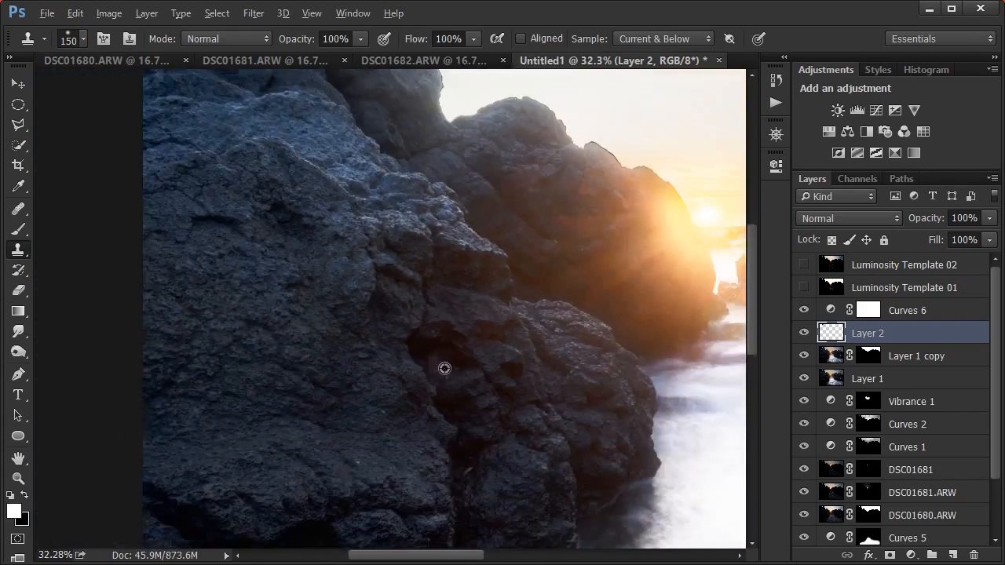
scroll(444, 368, up, 4)
scroll(565, 319, down, 11)
scroll(565, 299, up, 17)
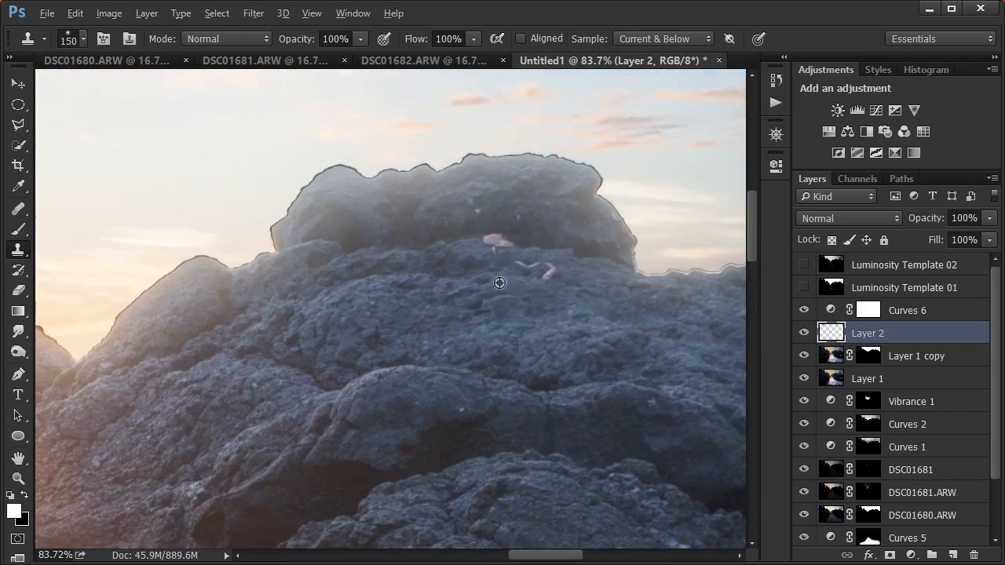
key(bracketleft)
key(bracketleft)
key(bracketleft)
key(bracketleft)
mouse_move(549, 271)
mouse_down()
mouse_move(550, 242)
mouse_move(493, 240)
mouse_up()
- Clone out the pale pebbles in the right-hand rock's crevice and check the remaining rocks for bright specks
mouse_move(569, 393)
mouse_down()
mouse_move(592, 298)
mouse_move(236, 212)
mouse_up()
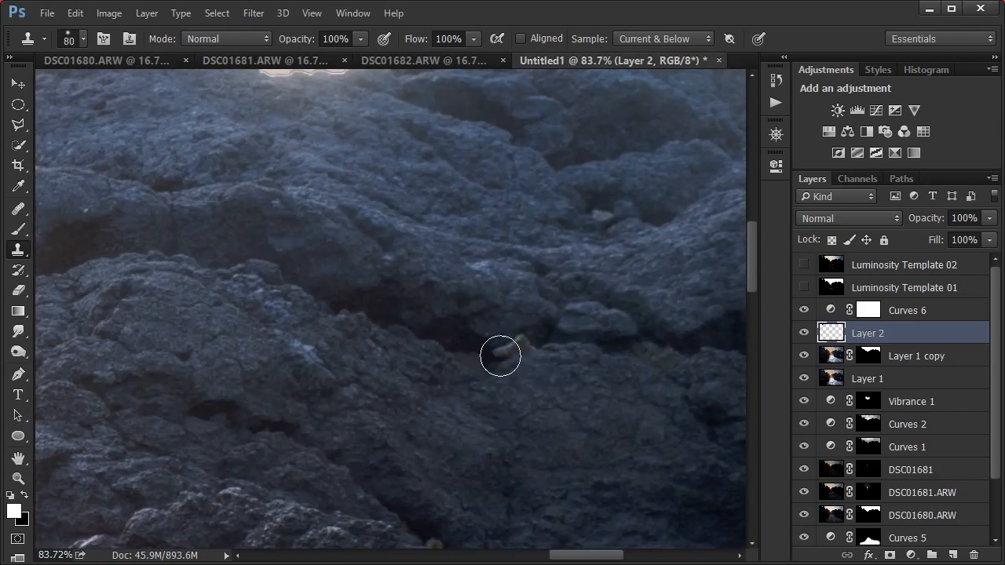
drag(500, 357, 514, 346)
mouse_move(564, 375)
mouse_down()
mouse_move(572, 356)
mouse_move(667, 330)
mouse_up()
scroll(484, 424, down, 4)
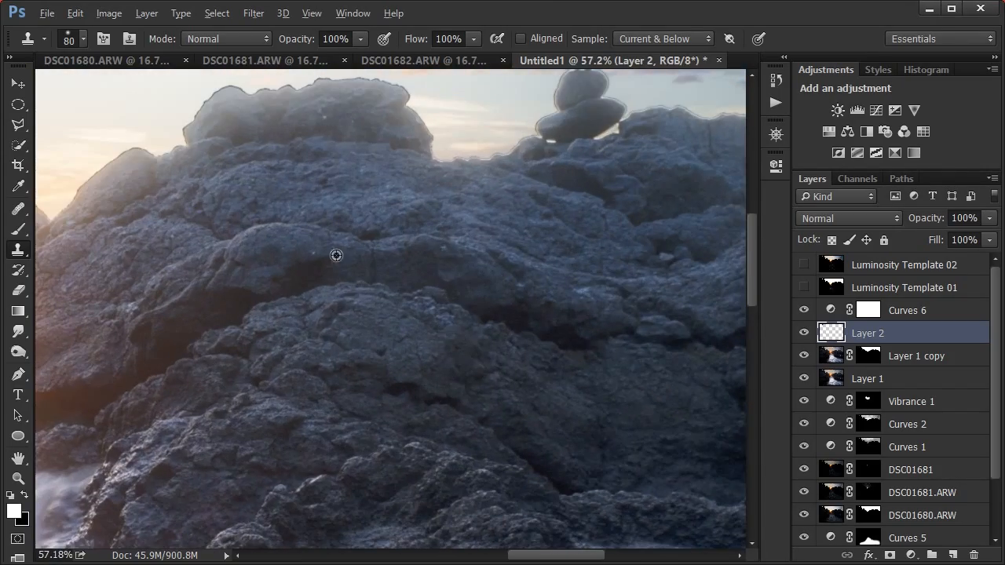
drag(588, 299, 402, 393)
scroll(402, 393, down, 13)
scroll(259, 348, up, 9)
drag(241, 237, 564, 314)
scroll(565, 314, down, 8)
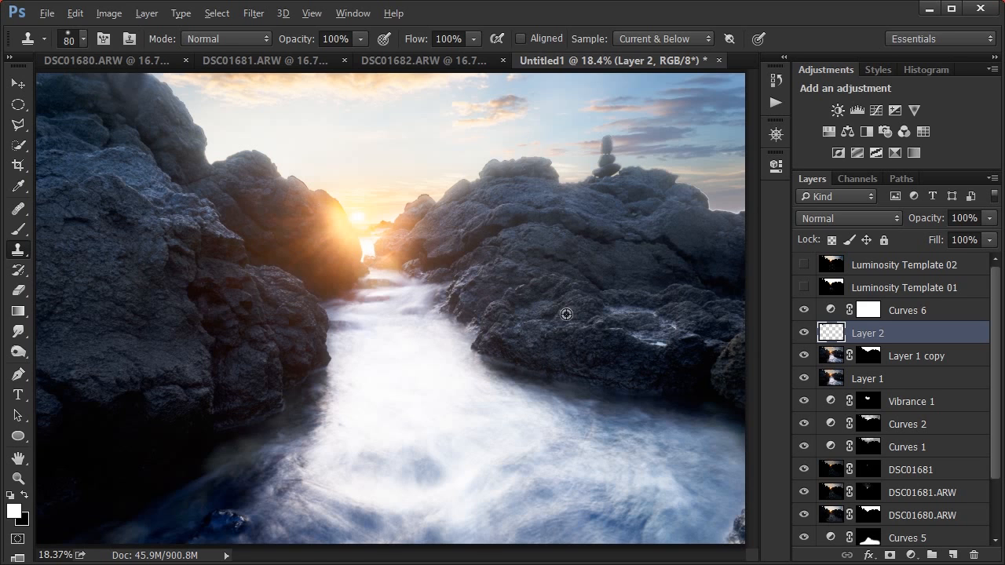
key(alt)
- Delete the Curves 6 adjustment layer and toggle Layer 2's visibility to compare the cloned result
click(907, 310)
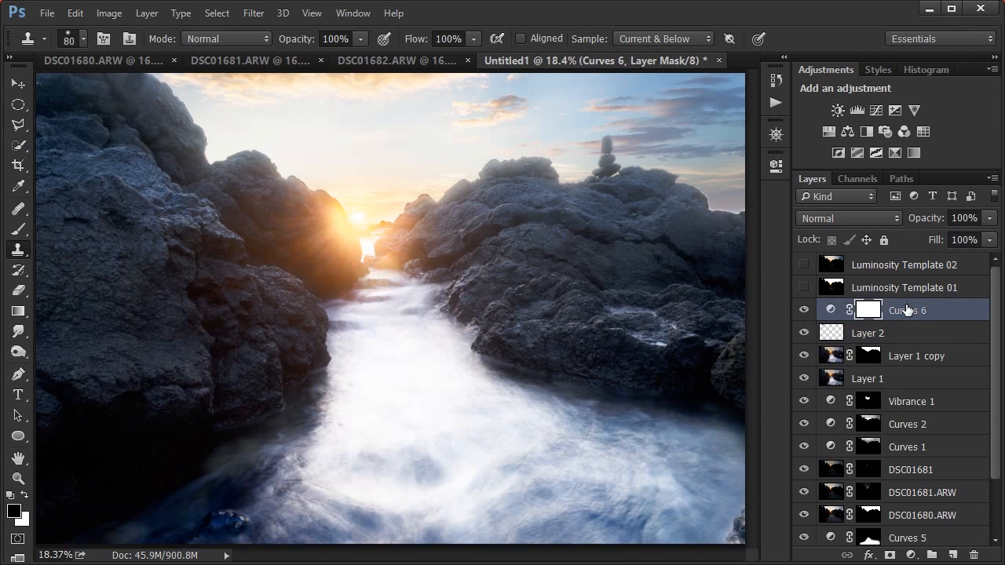
key(Delete)
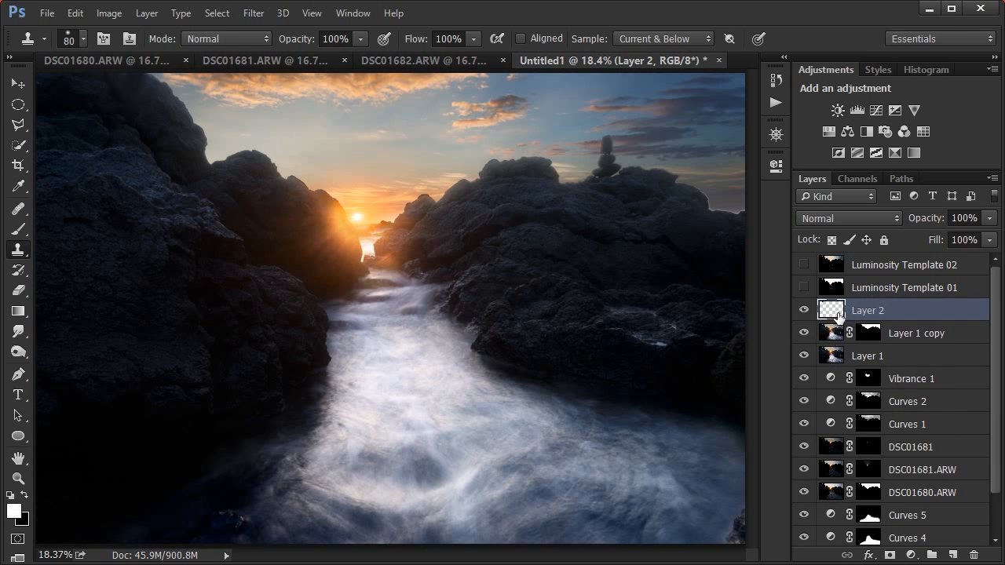
click(802, 309)
click(802, 308)
- Crop the image at the fixed 3:2 proportion, trimming away its right and bottom edges
key(ctrl+minus)
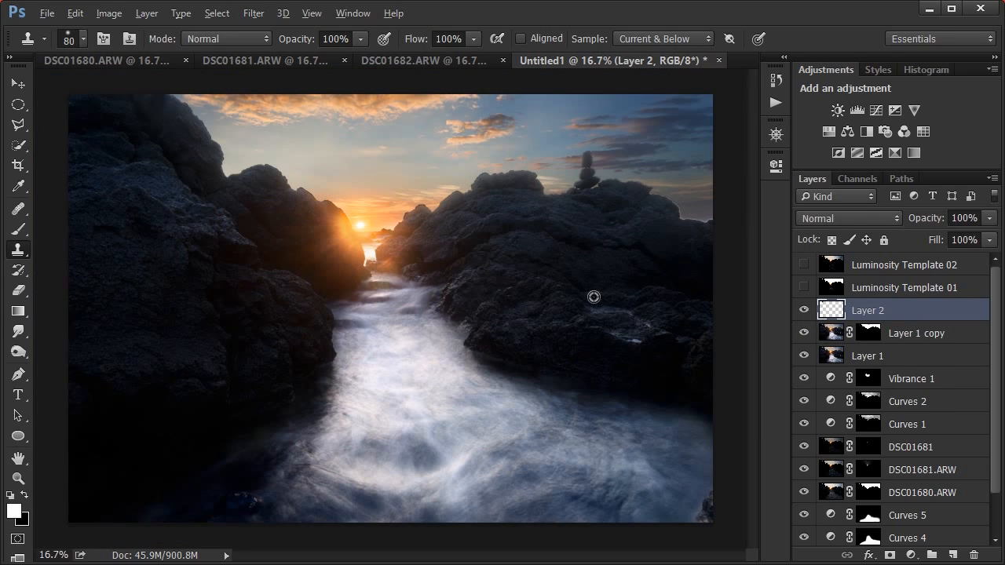
key(c)
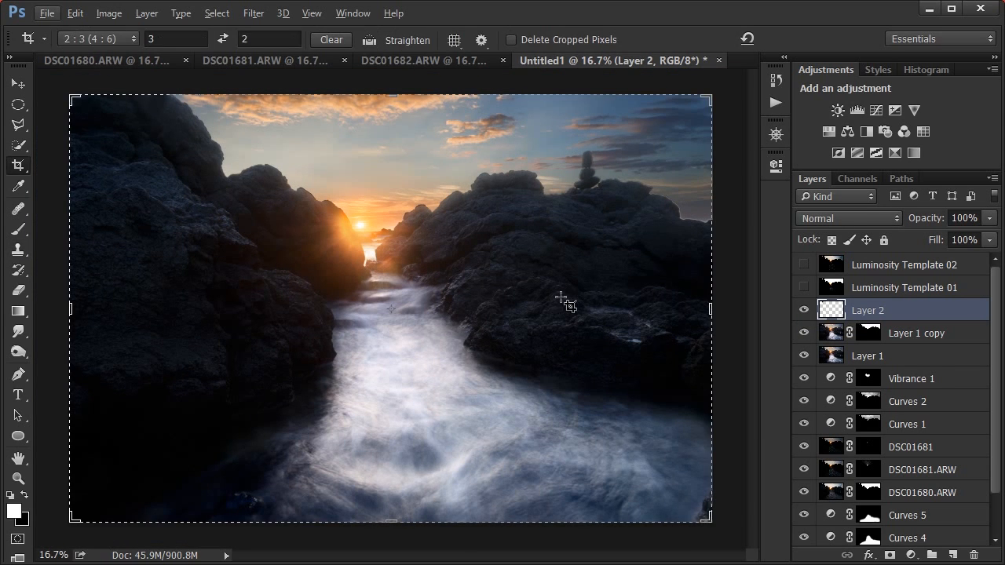
drag(705, 518, 677, 511)
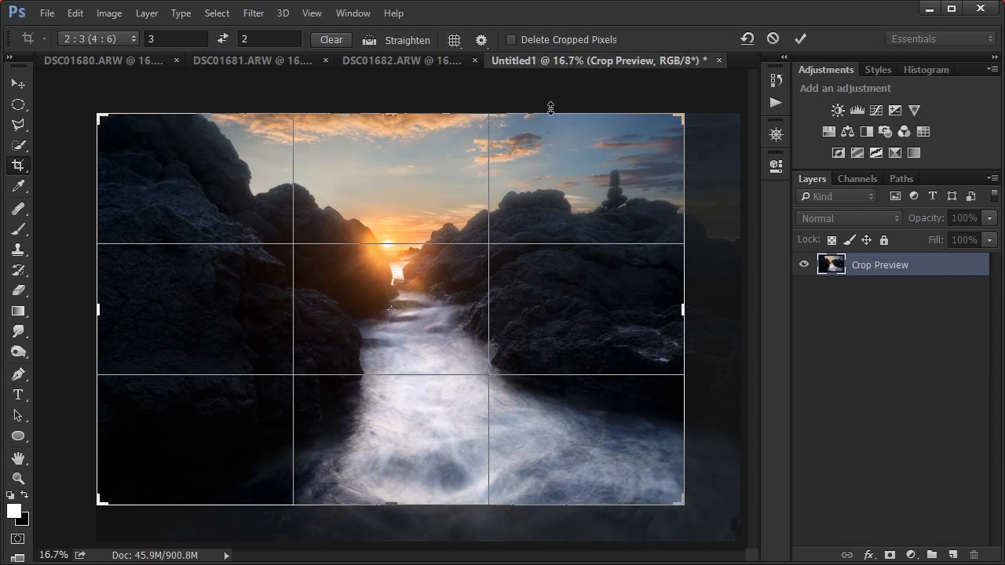
click(800, 39)
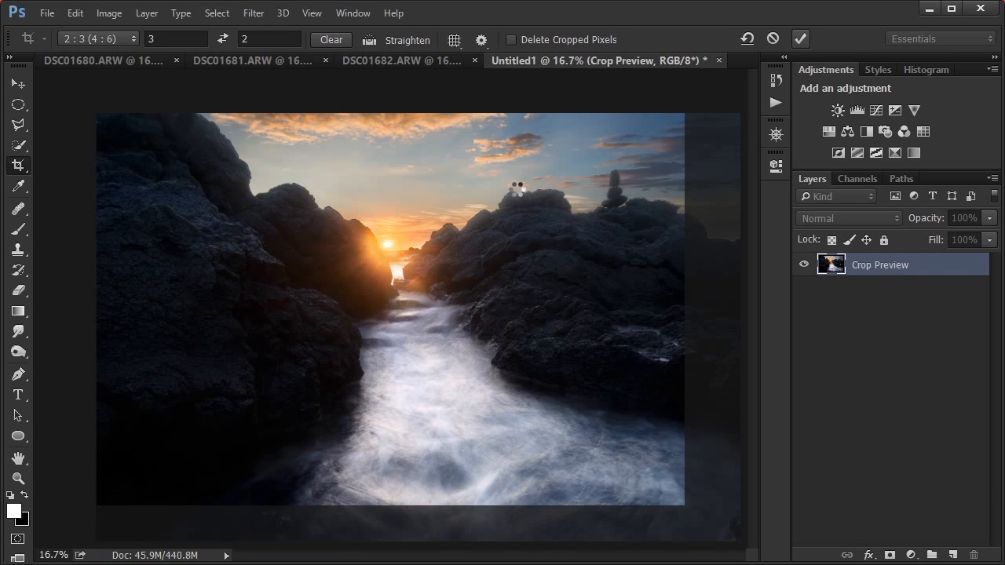
key(ctrl+0)
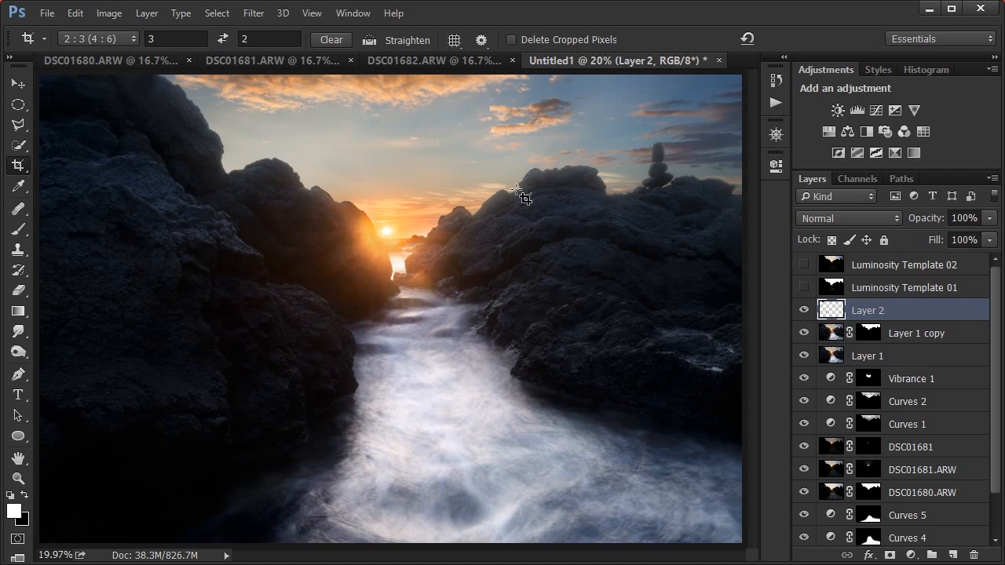
- Hide every layer above DSC01682.ARW so only that base exposure is shown, and select it
scroll(859, 346, down, 2)
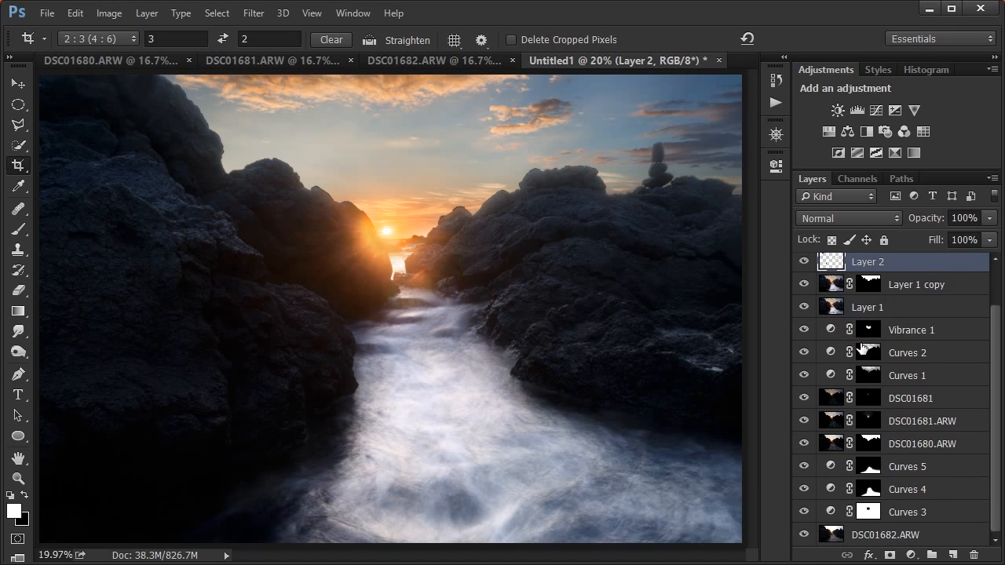
click(902, 512)
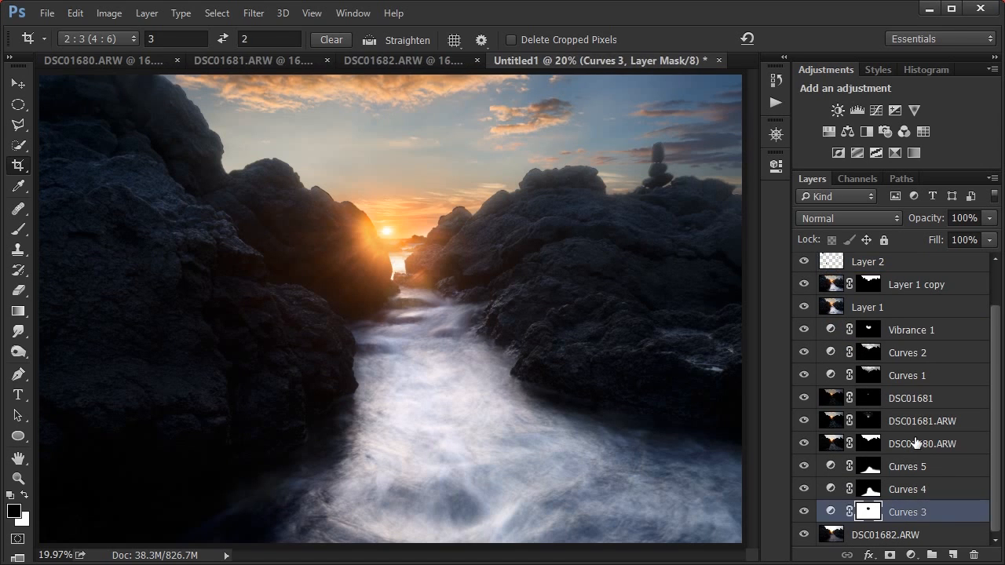
scroll(897, 412, up, 2)
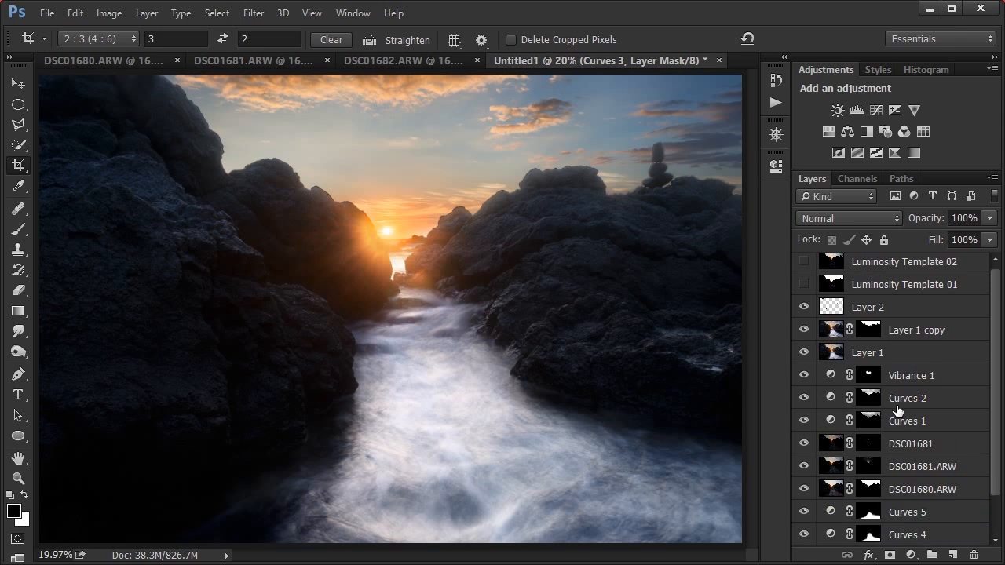
scroll(897, 410, down, 2)
scroll(887, 436, up, 2)
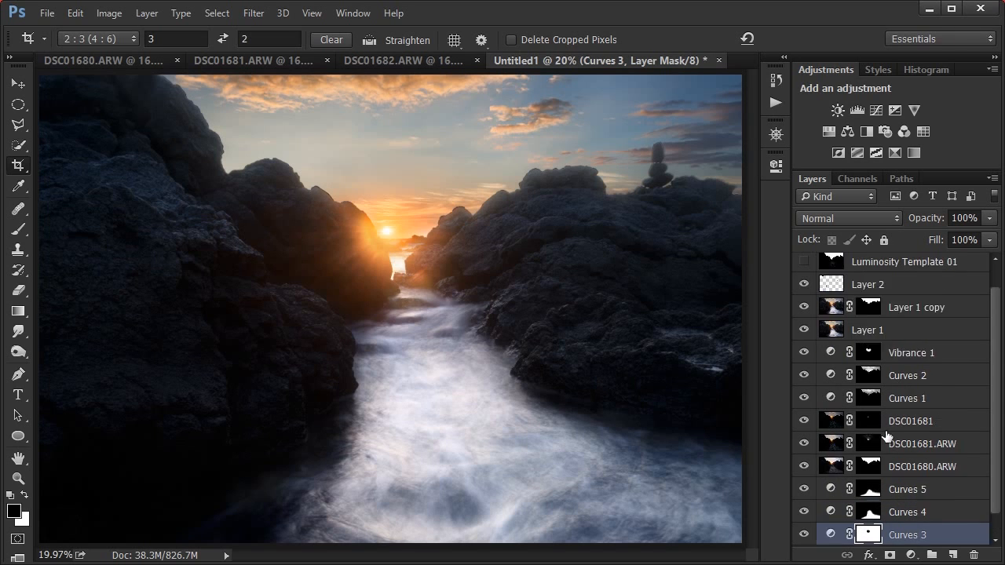
scroll(887, 436, down, 2)
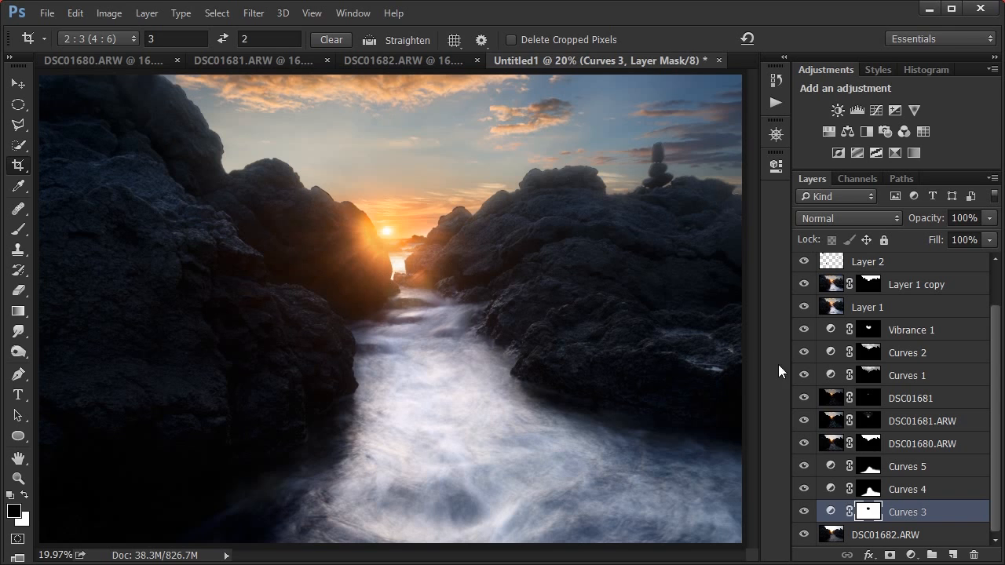
drag(808, 378, 822, 356)
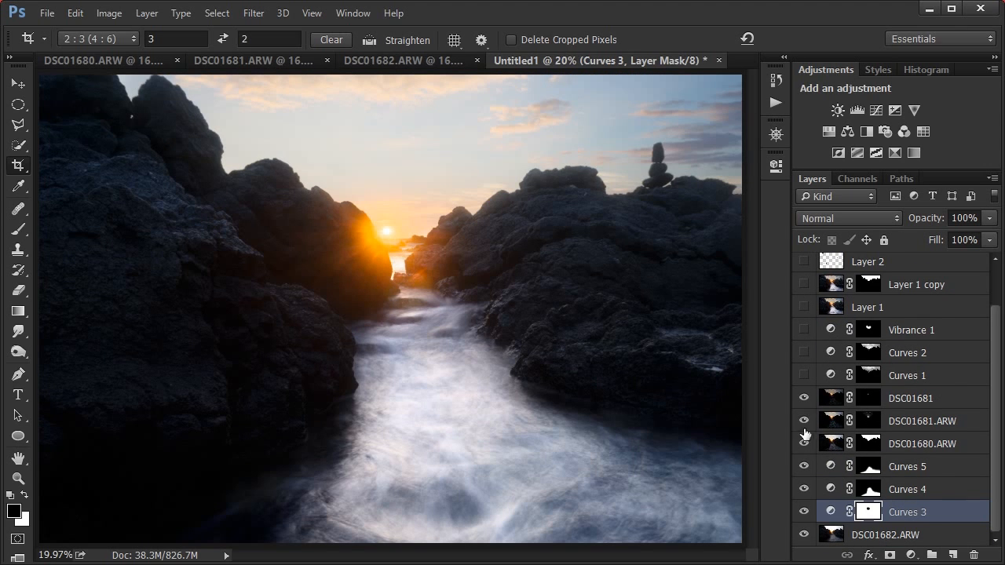
drag(805, 467, 804, 512)
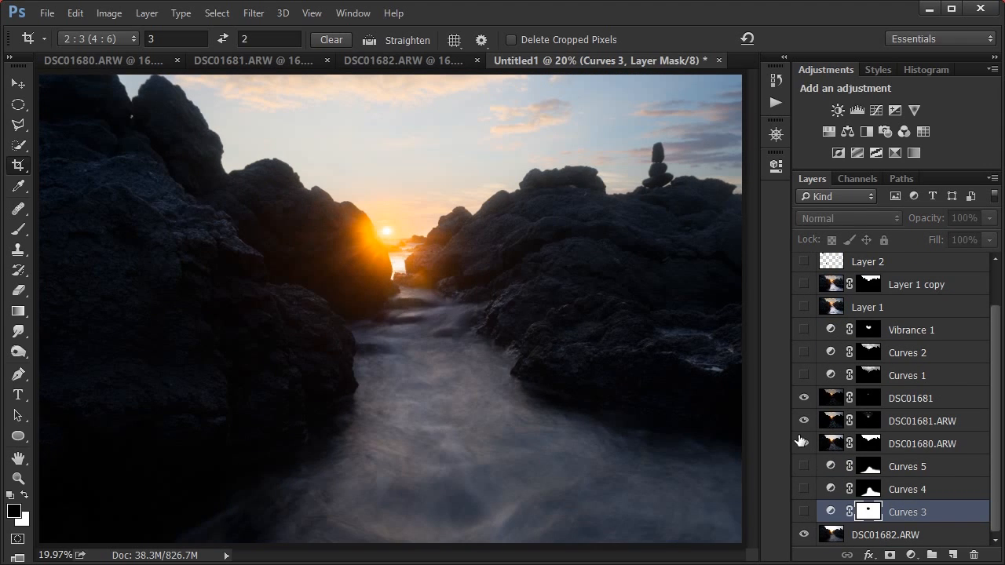
drag(803, 421, 805, 448)
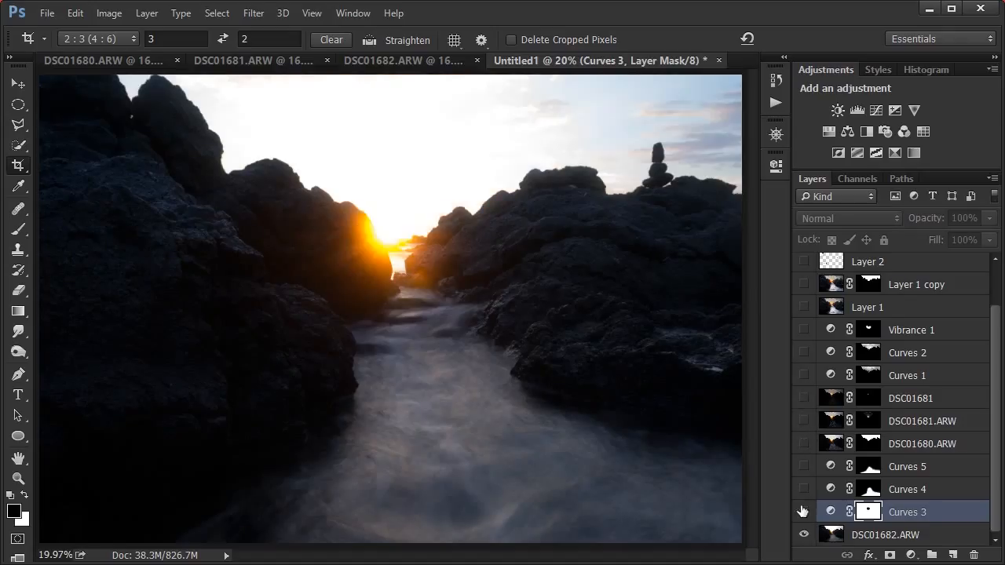
click(878, 535)
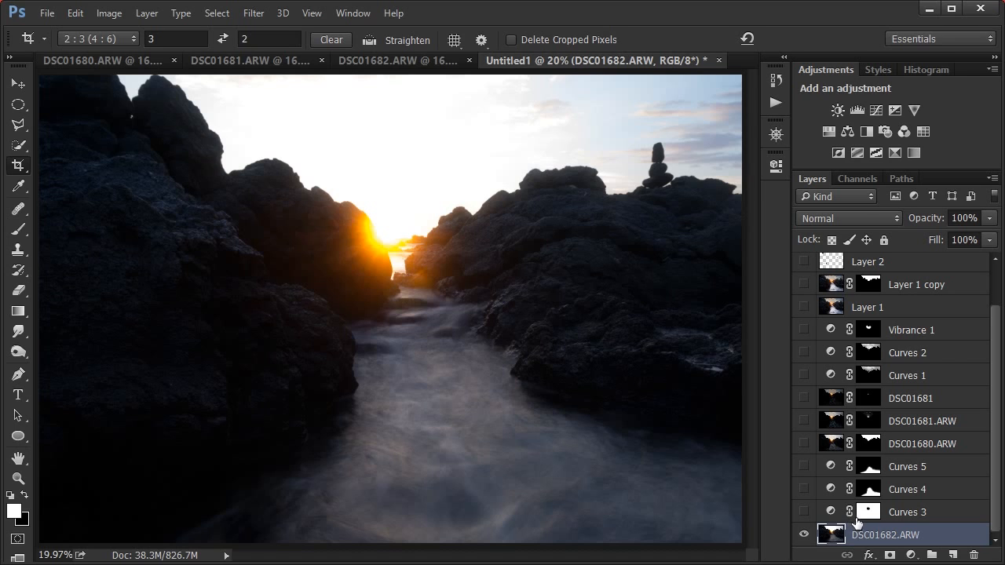
- Show the DSC01680.ARW, DSC01681.ARW and DSC01681 exposure layers one by one above the base exposure
click(805, 444)
click(902, 444)
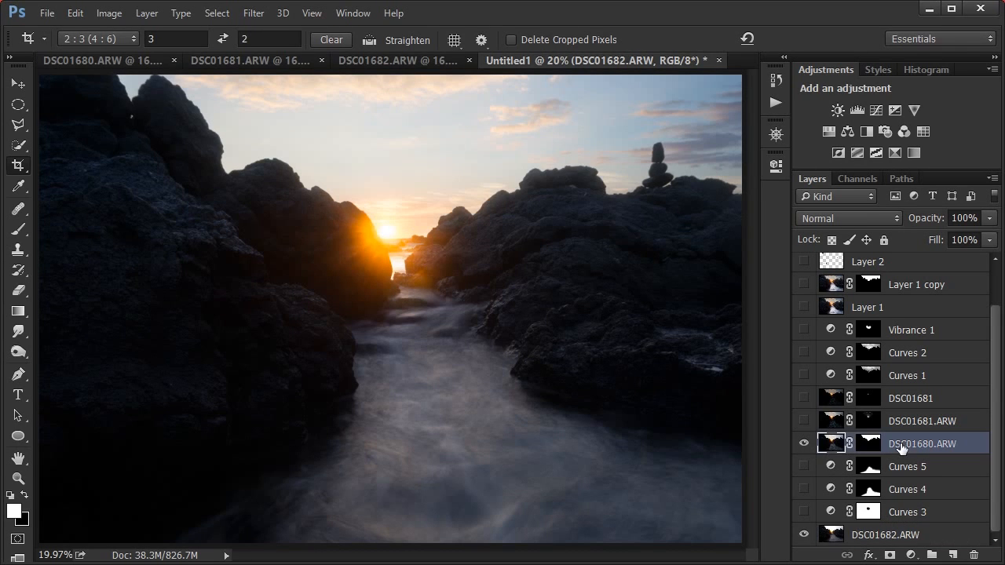
click(816, 419)
click(804, 421)
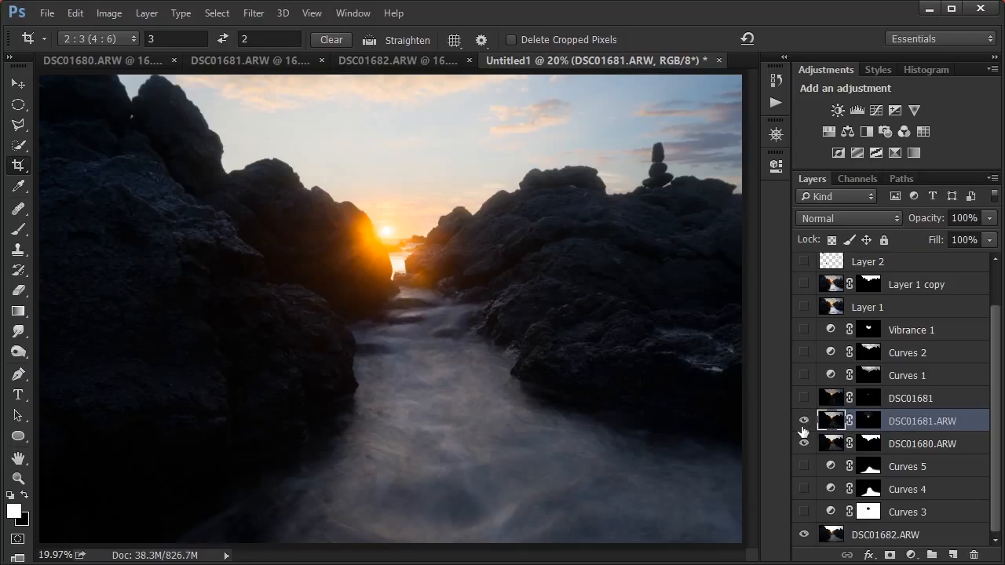
click(903, 398)
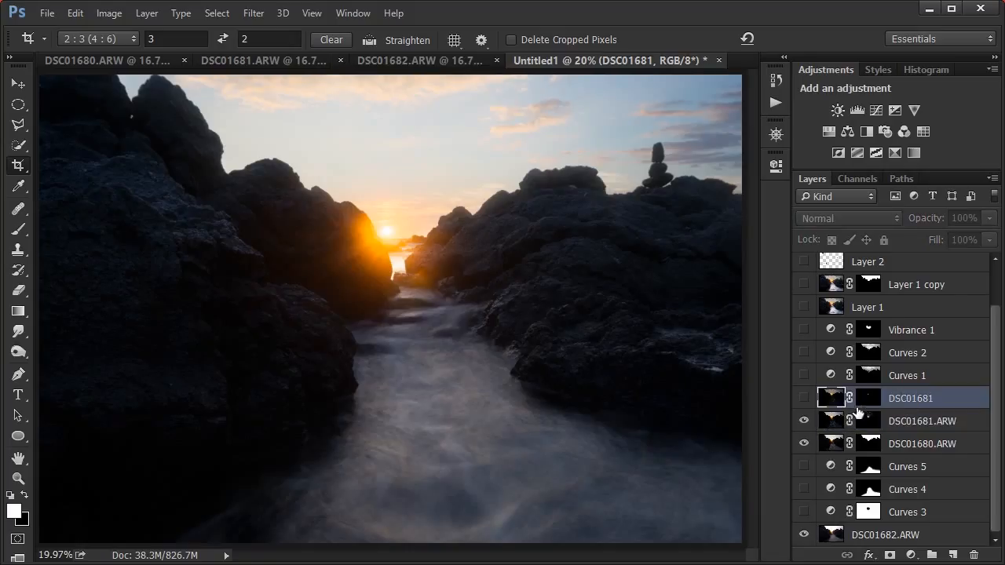
click(803, 402)
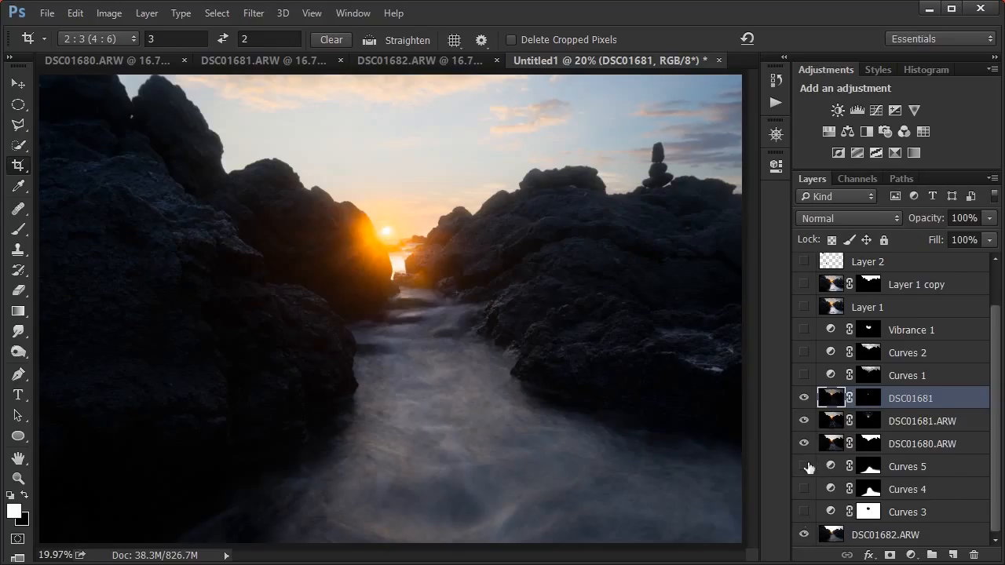
scroll(813, 404, up, 2)
scroll(898, 337, up, 1)
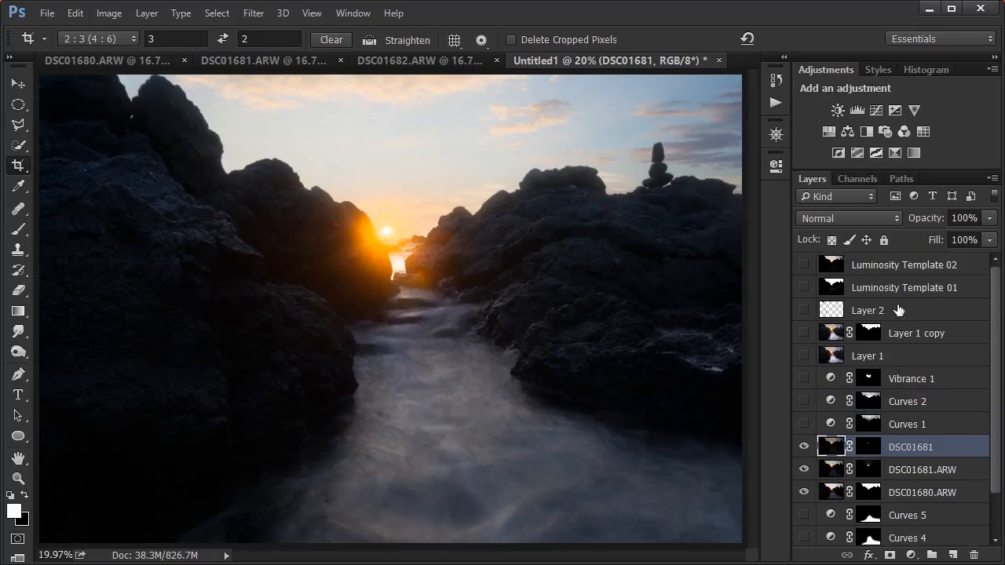
- Select Luminosity Template 01 and briefly show it to preview the template over the blend
click(894, 289)
click(804, 288)
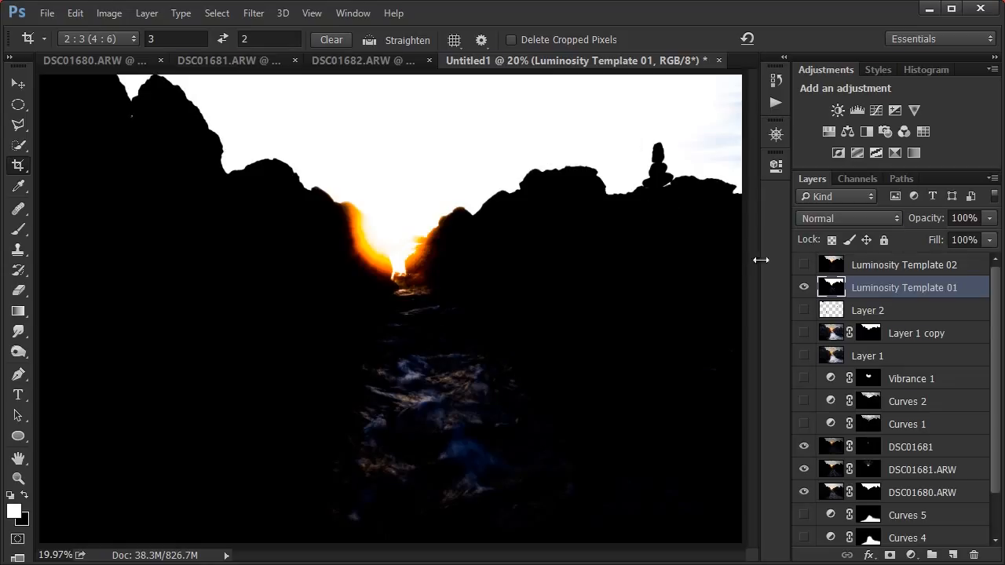
click(804, 289)
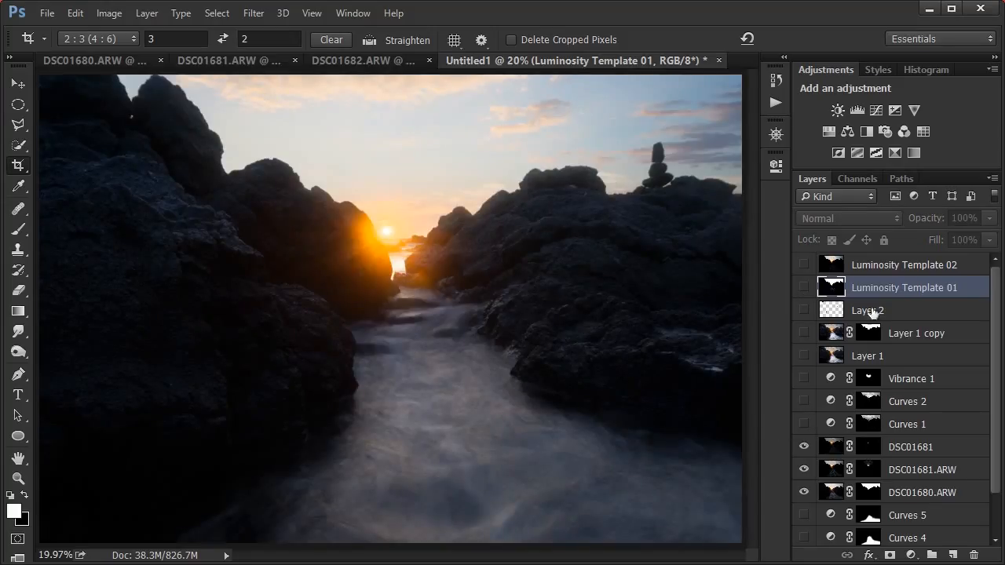
- Show the Curves 1 adjustment layer and inspect its layer mask on the canvas
click(908, 425)
click(801, 425)
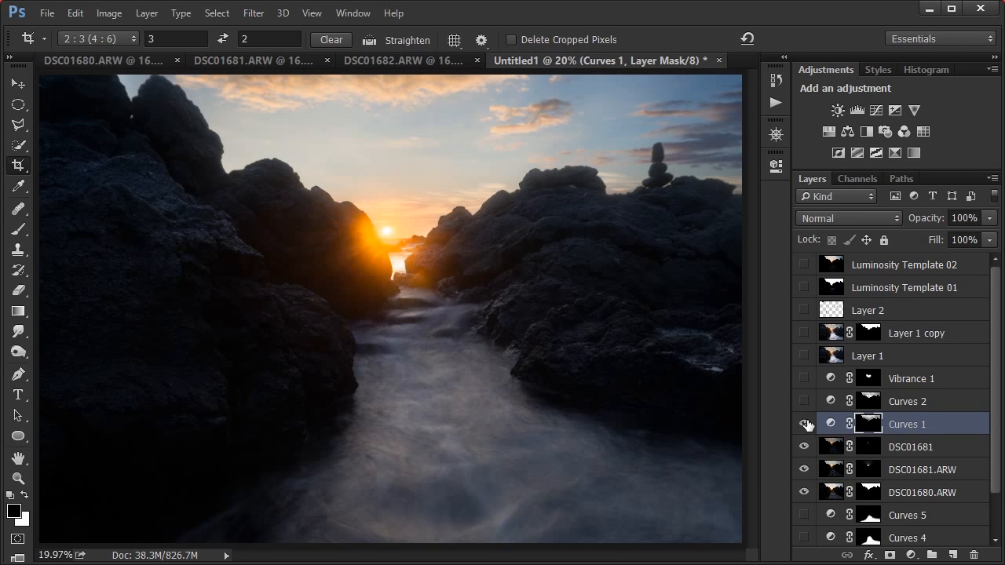
alt+click(871, 426)
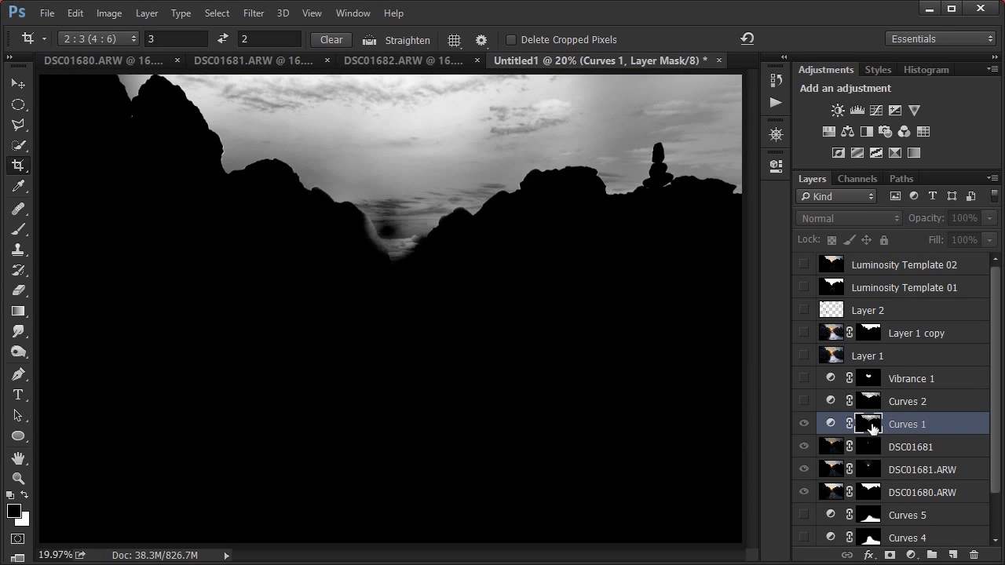
alt+click(871, 426)
- Show the Curves 2 adjustment layer, inspect its mask, and turn on Vibrance 1 above it
click(813, 404)
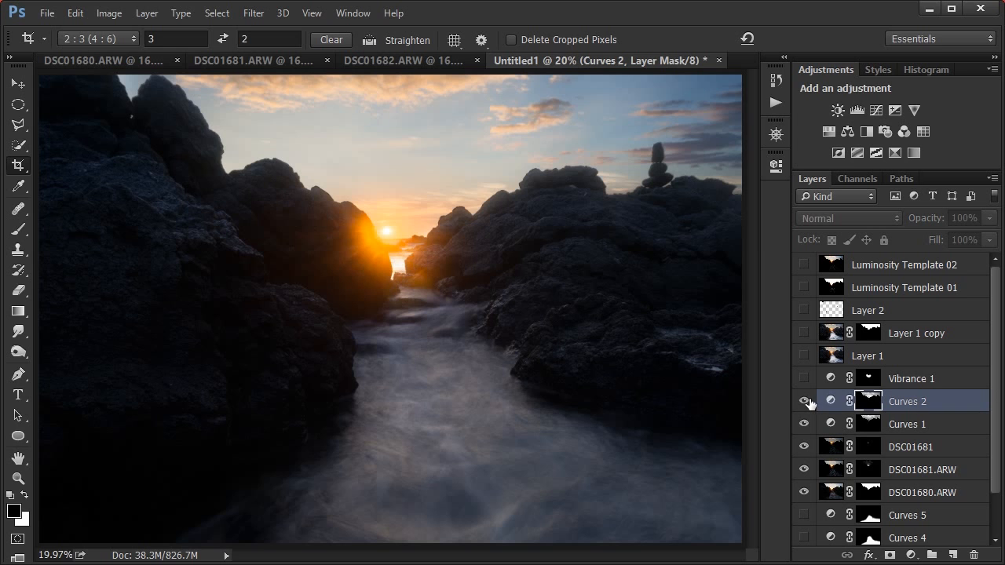
click(806, 402)
alt+click(869, 402)
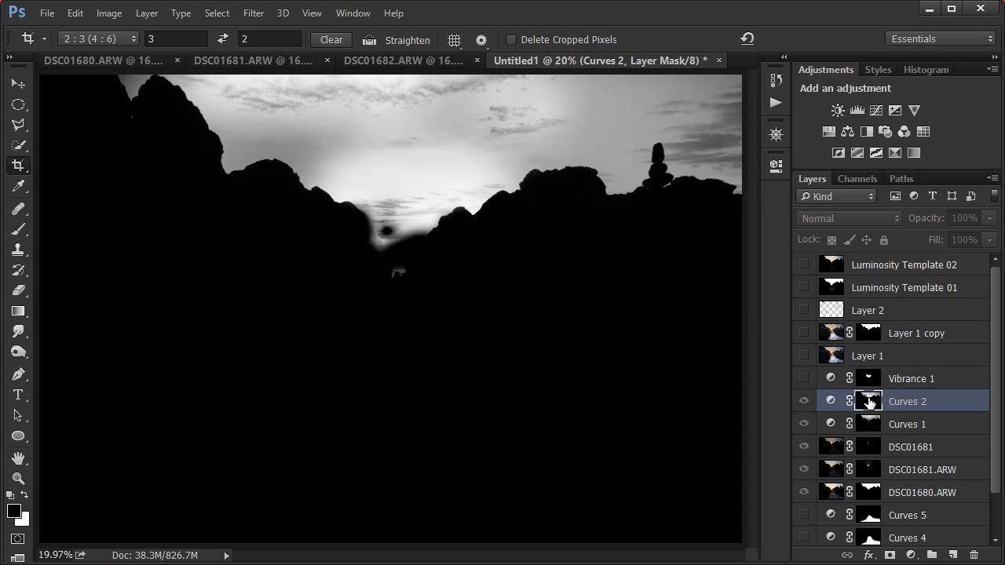
alt+click(870, 402)
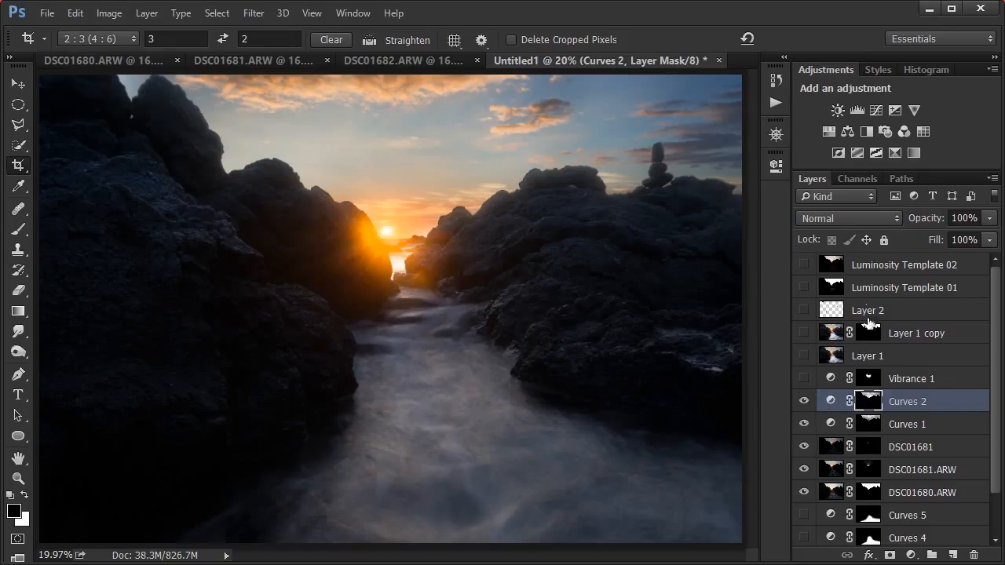
click(804, 379)
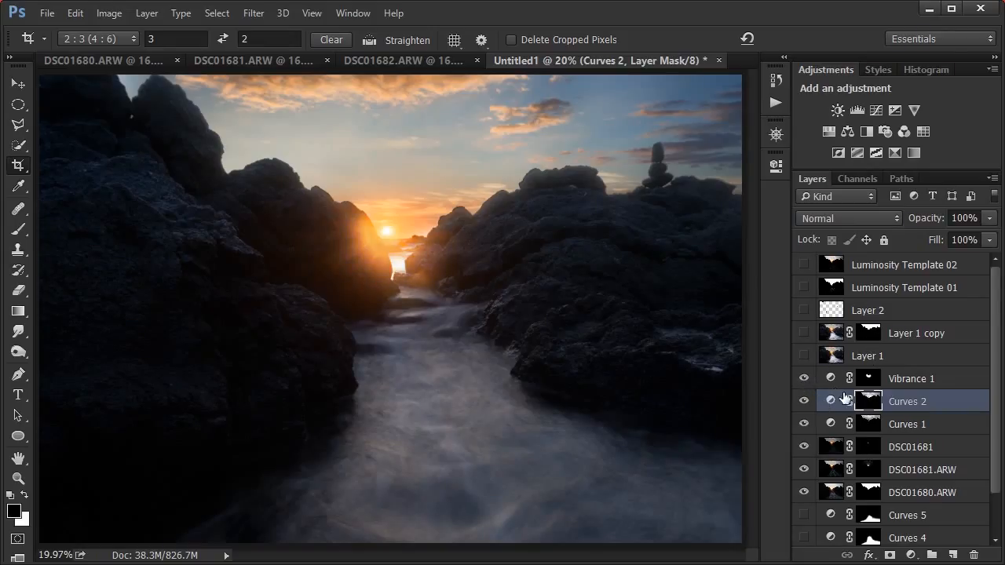
- Select Luminosity Template 02 and briefly show it to preview the template over the blend
scroll(855, 412, down, 2)
scroll(861, 426, up, 2)
click(835, 268)
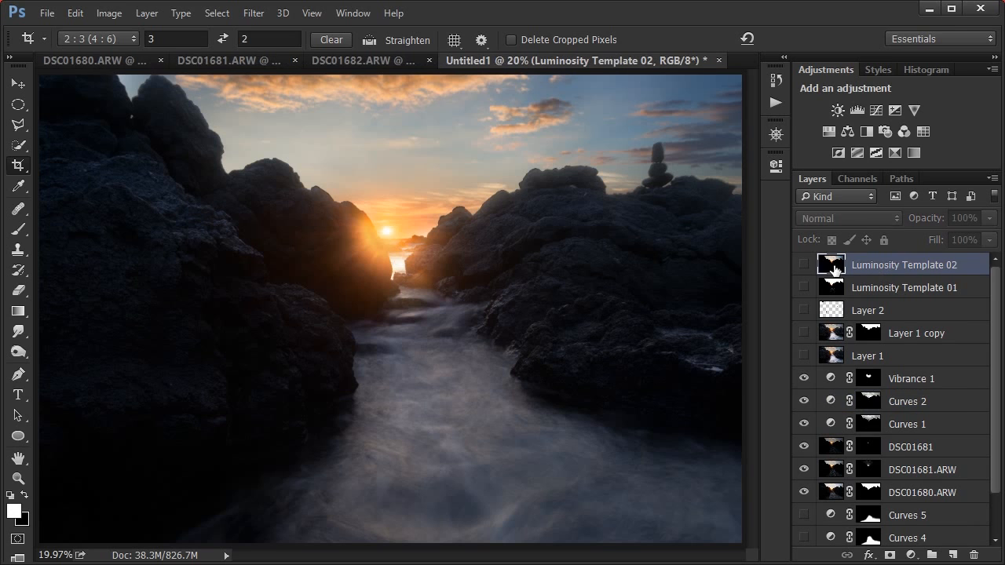
click(803, 265)
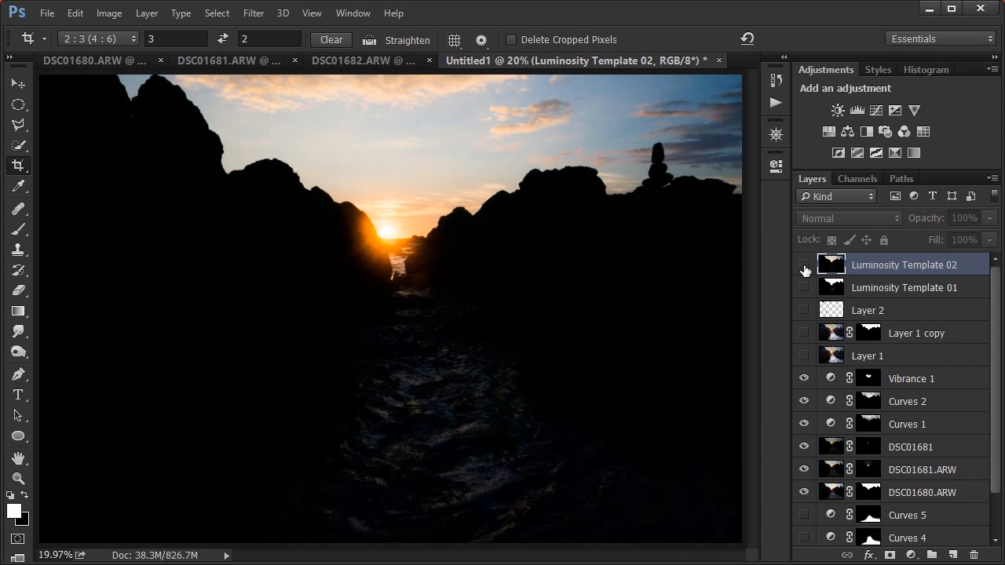
click(803, 266)
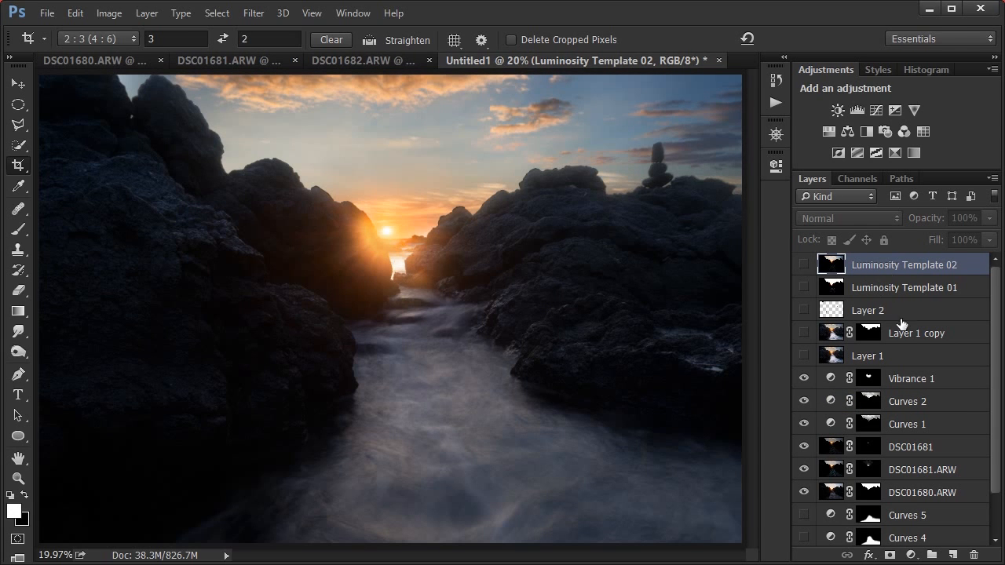
- Show the Curves 5, Curves 4 and Curves 3 adjustment layers above the base exposure
scroll(873, 275, down, 2)
key(alt)
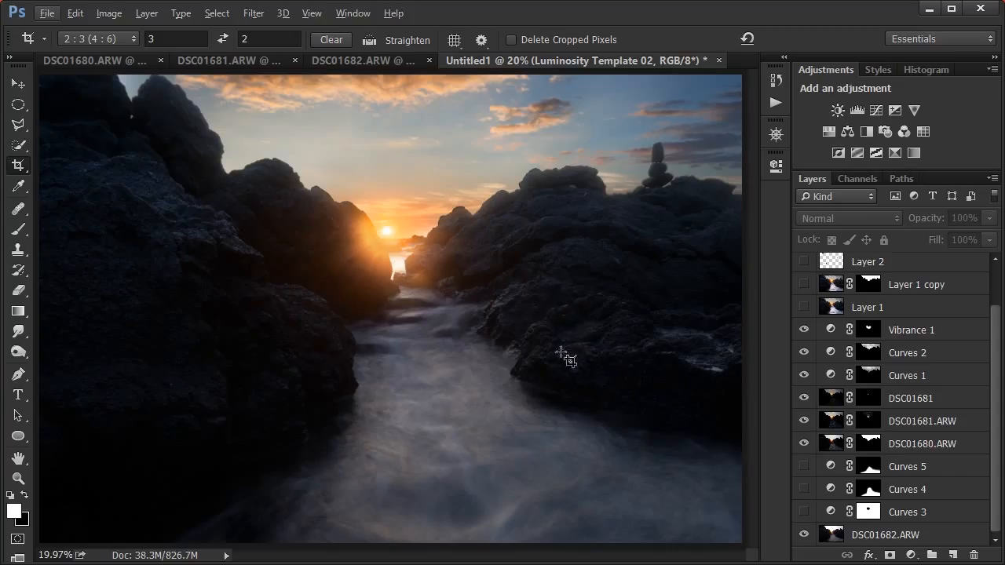
click(803, 466)
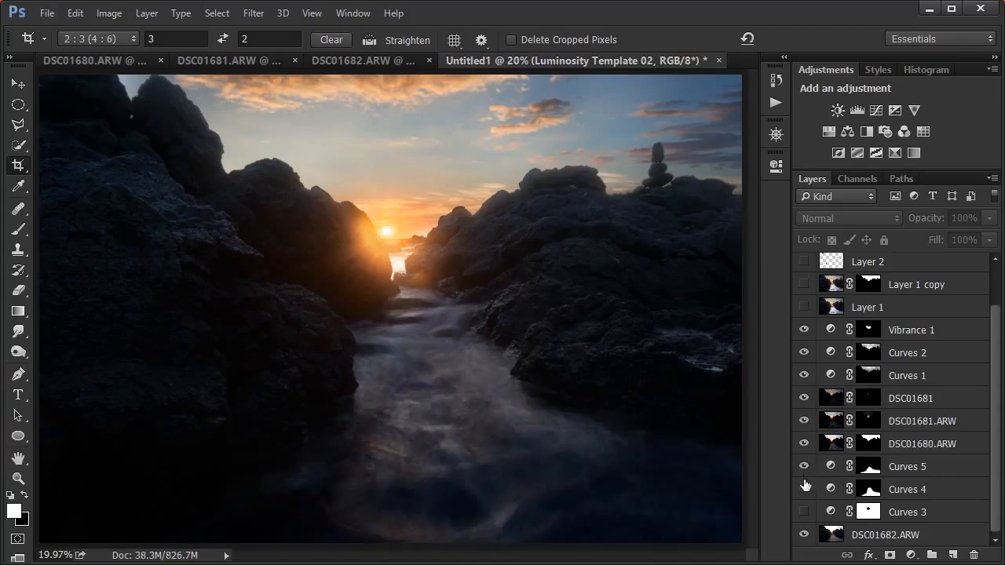
click(803, 489)
click(804, 512)
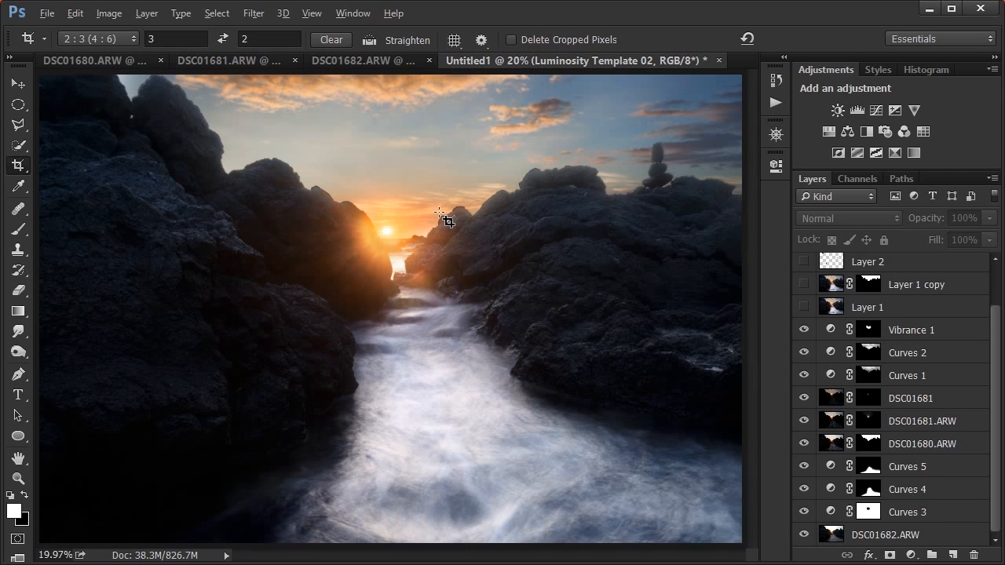
- Show Layer 1 and Layer 1 copy while examining the area around the sun
scroll(443, 223, down, 1)
scroll(439, 216, up, 2)
scroll(483, 228, up, 3)
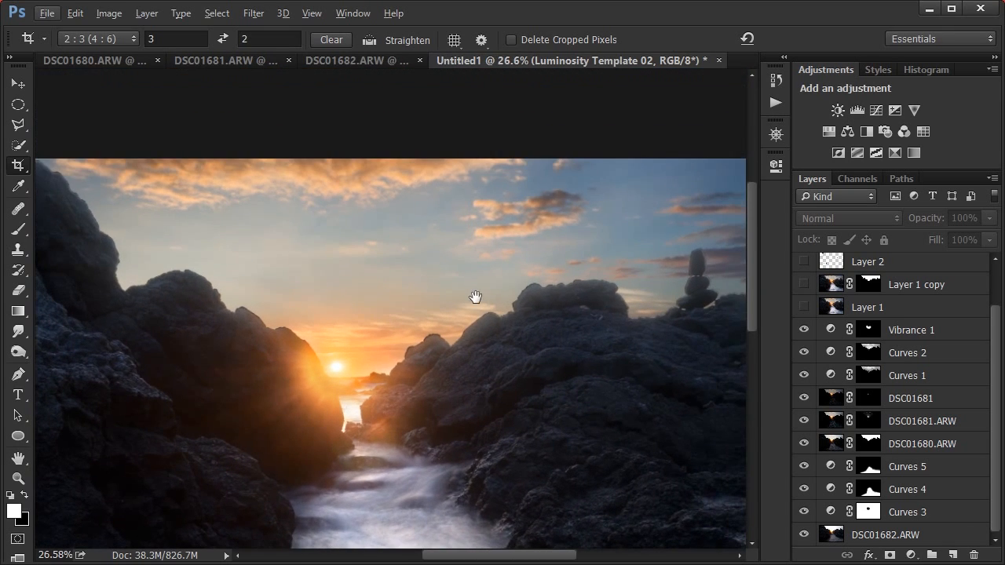
click(830, 284)
click(803, 307)
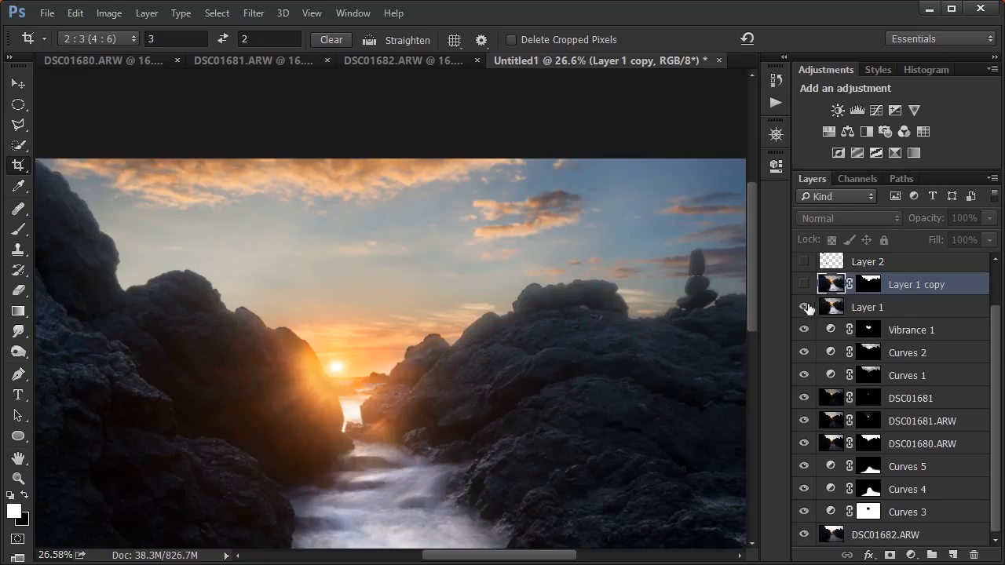
click(803, 284)
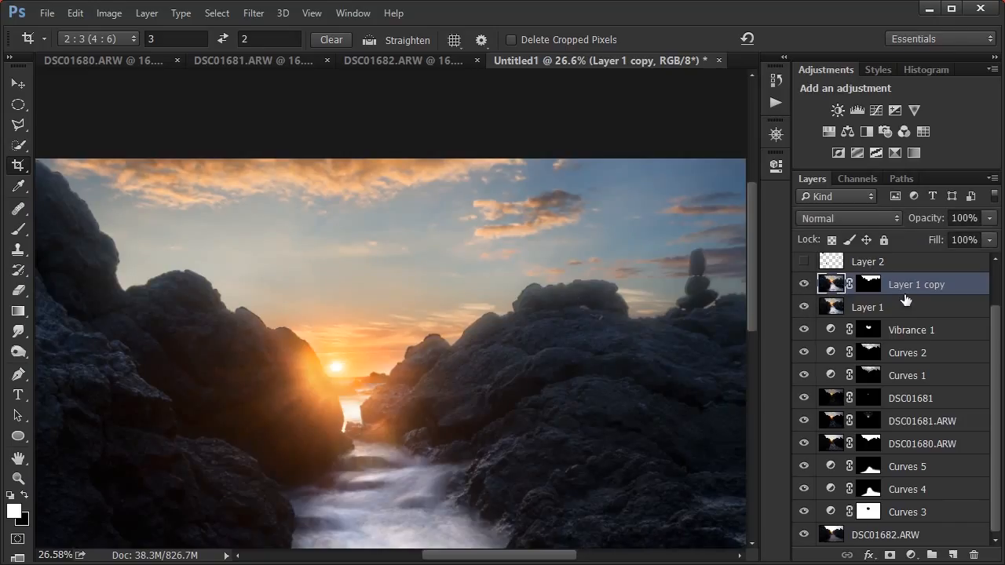
- Apply Smart Sharpen to Layer 1 with amount 200%, radius 3.0 px, reduce noise 0% and Lens Blur removal
click(890, 310)
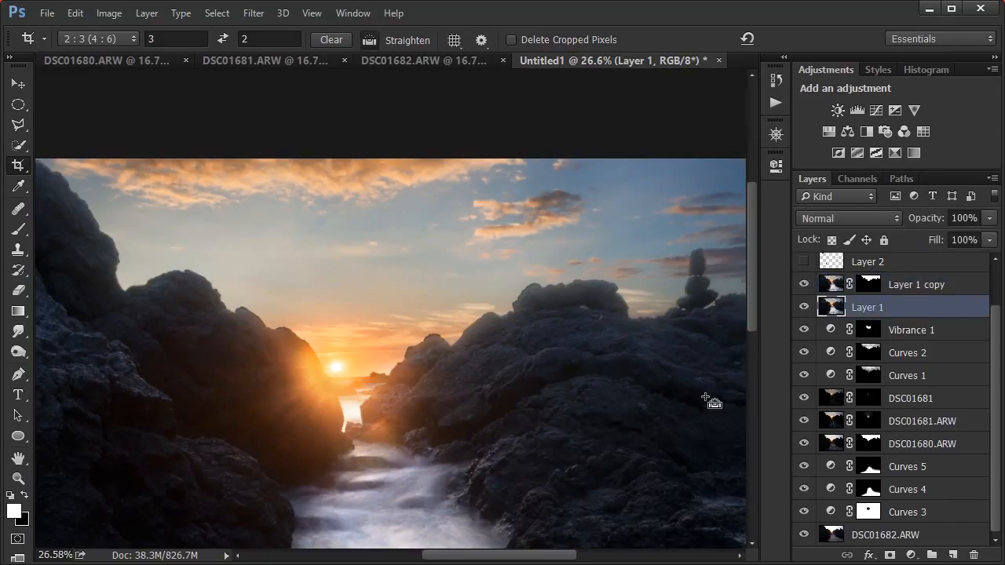
key(ctrl+1)
drag(647, 368, 293, 157)
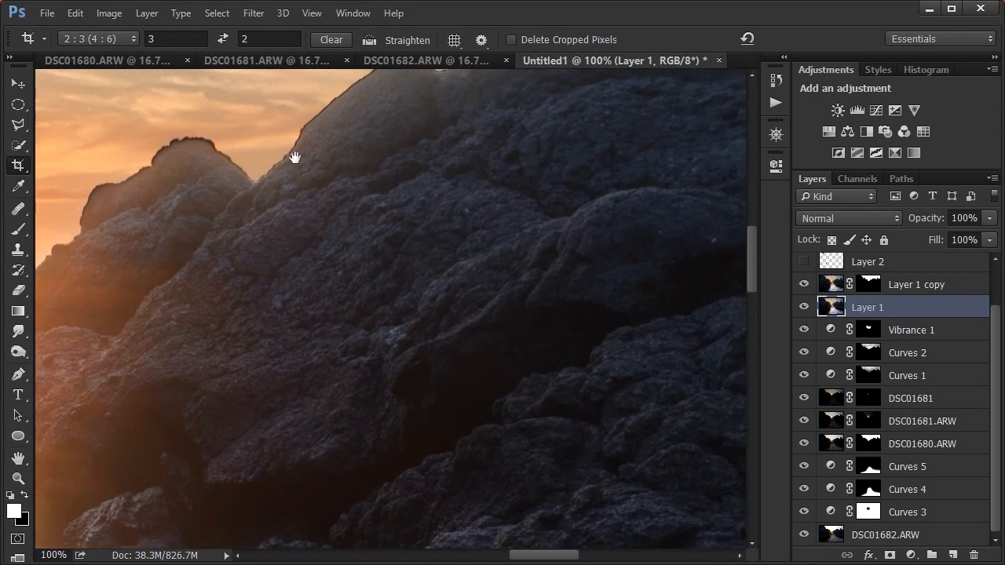
key(h)
key(ctrl+alt+f)
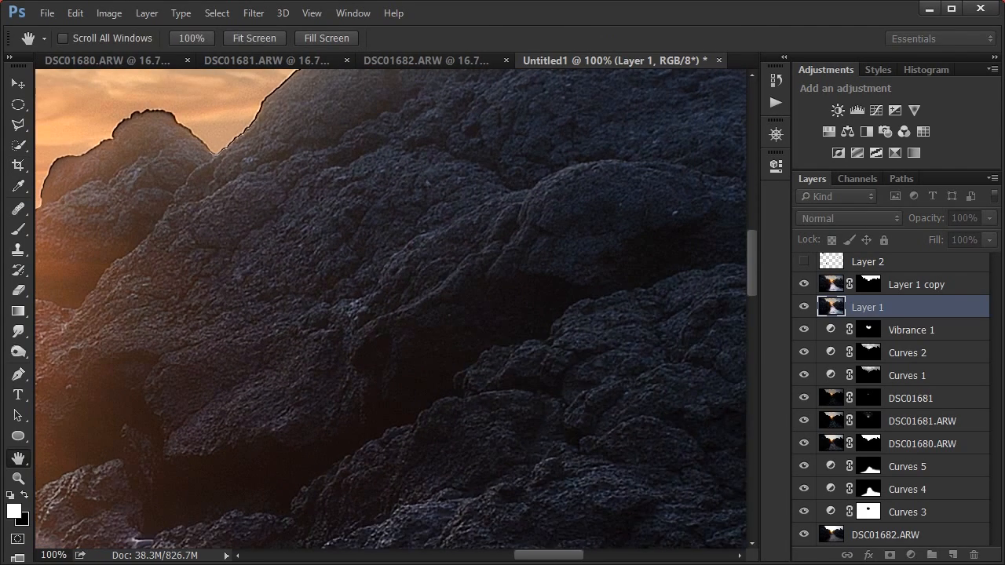
drag(624, 341, 472, 293)
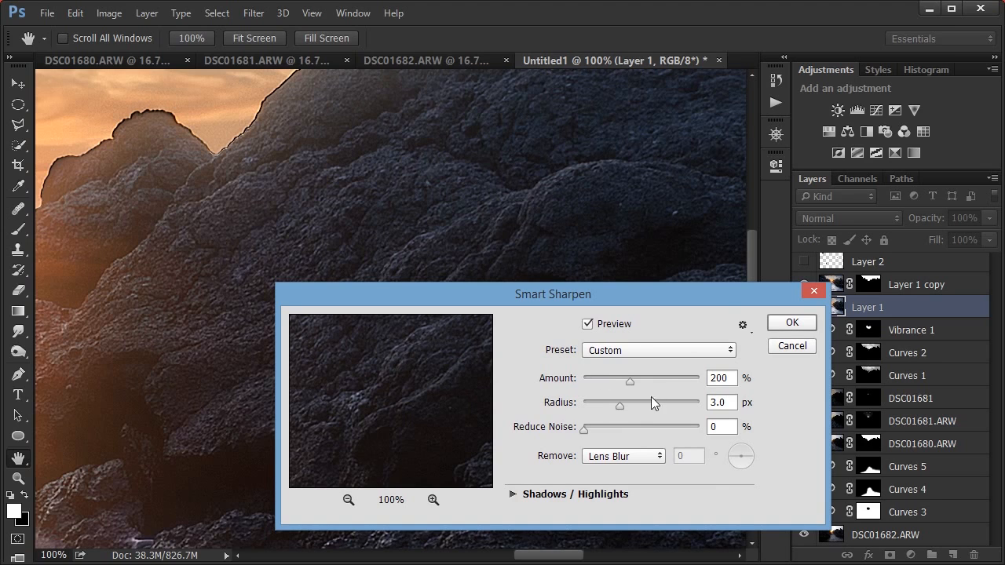
click(792, 323)
key(c)
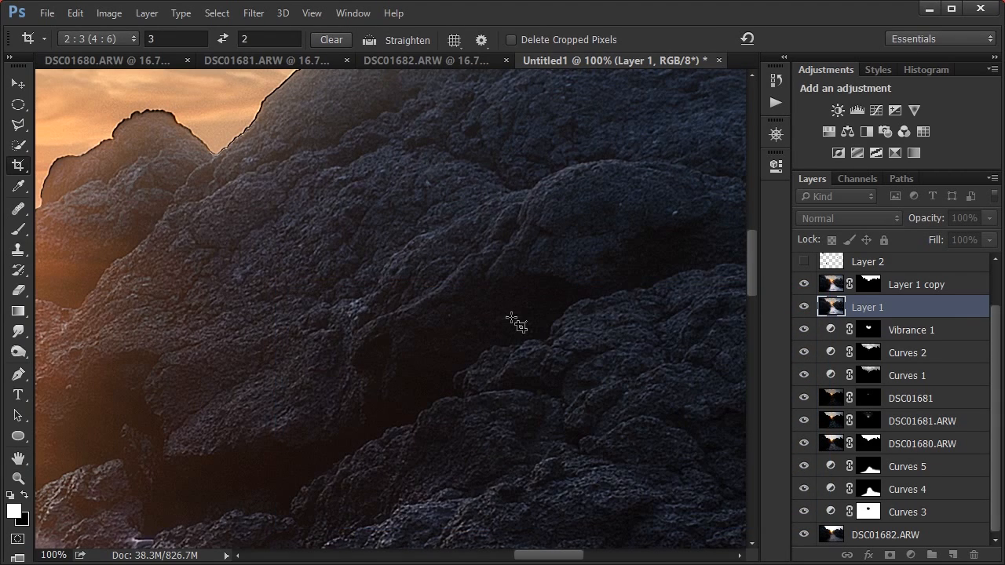
key(ctrl+0)
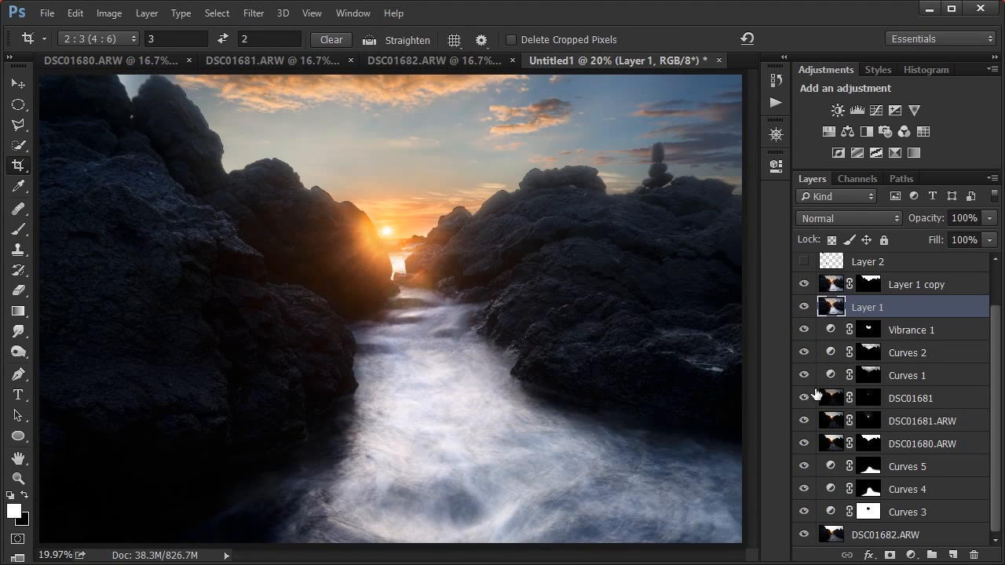
- Select every layer from Luminosity Template 02 down to DSC01682.ARW and merge them into one layer
scroll(924, 357, up, 1)
scroll(924, 357, up, 2)
click(923, 272)
scroll(926, 314, down, 2)
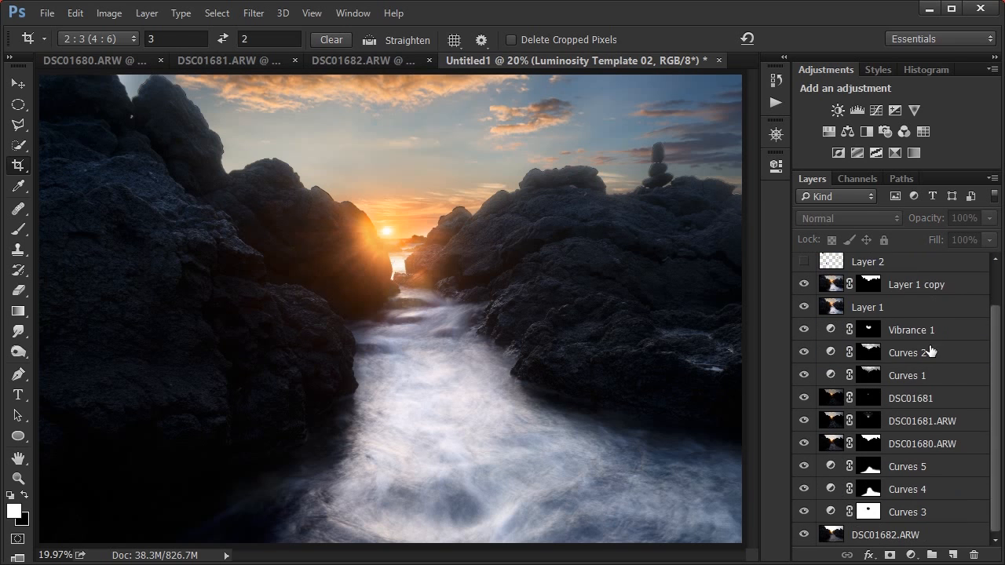
shift+click(909, 531)
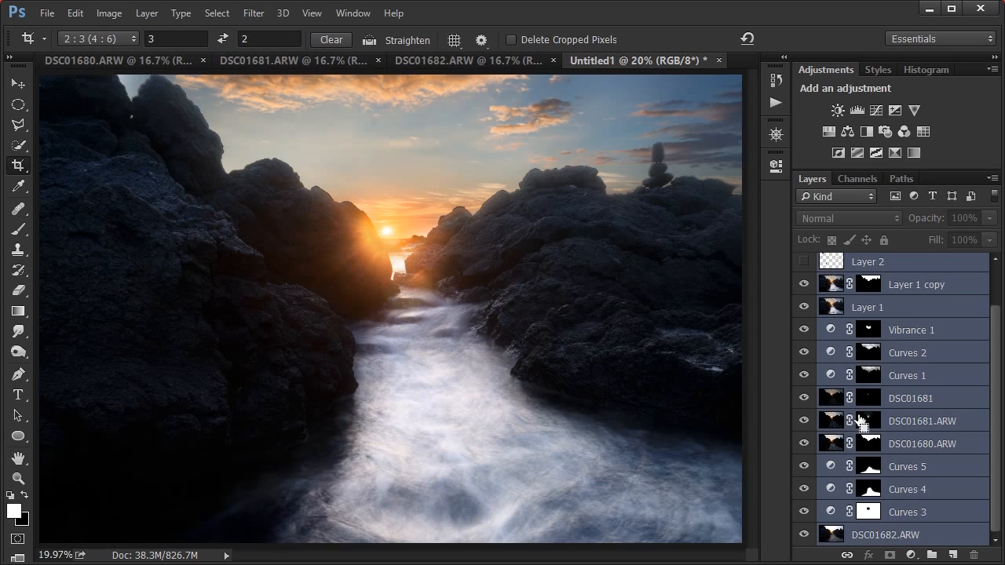
key(Delete)
- Resize the image to 1280 pixels wide with Bilinear resampling and view it at 100%
key(ctrl+alt+i)
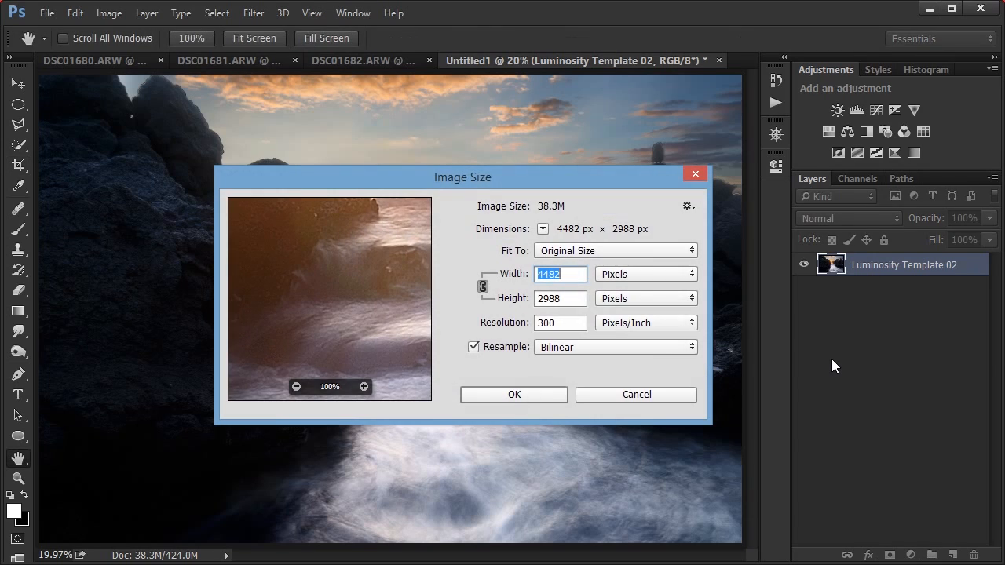
text(1280)
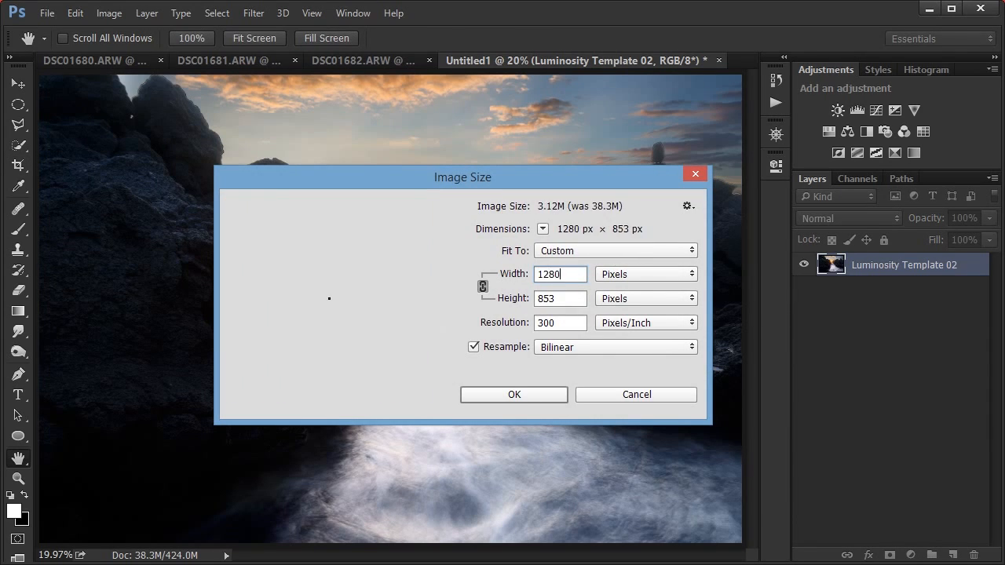
key(Return)
key(c)
key(ctrl+1)
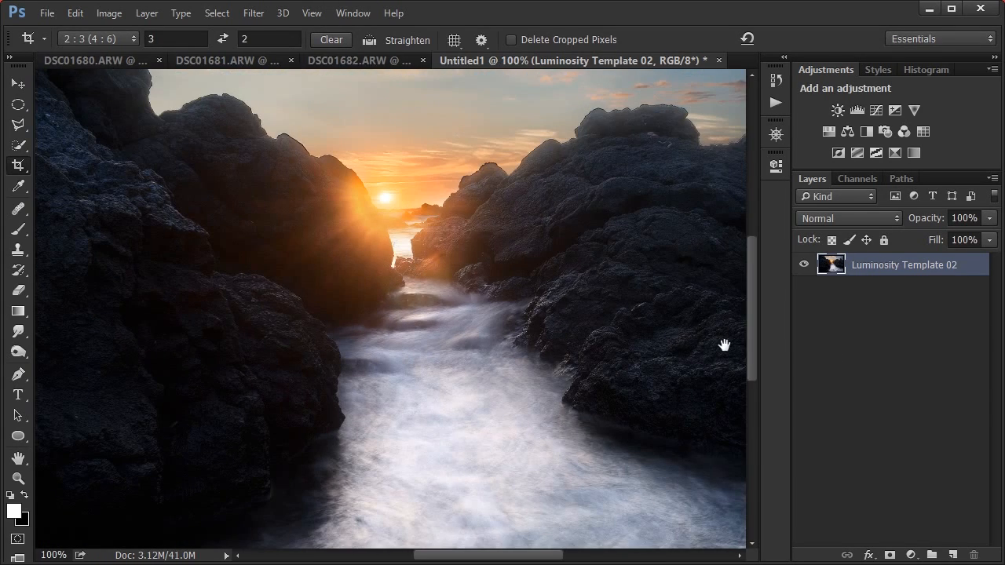
- Sharpen the resized image with Smart Sharpen, adjusting its amount and radius
drag(723, 343, 526, 426)
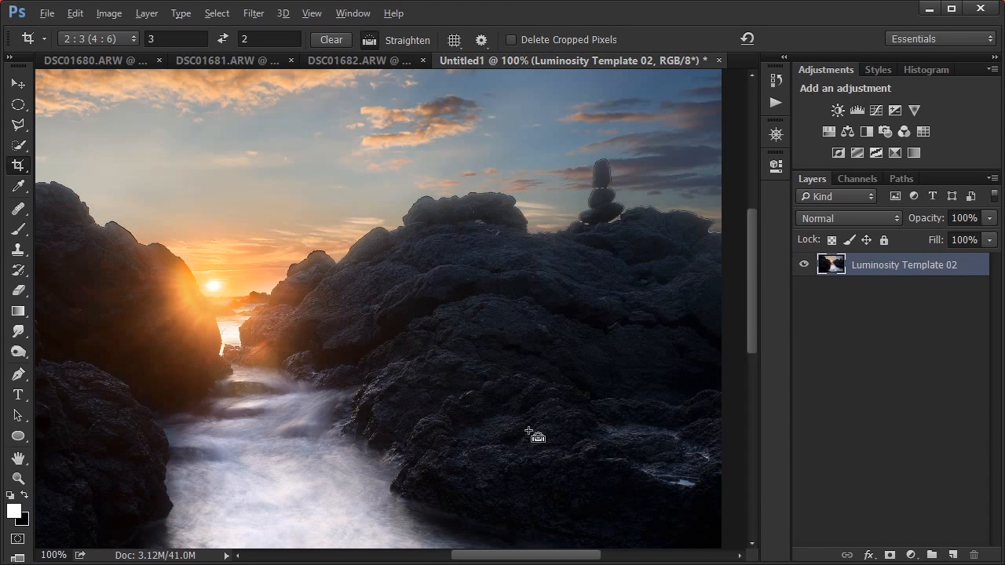
key(ctrl+alt+f)
click(734, 378)
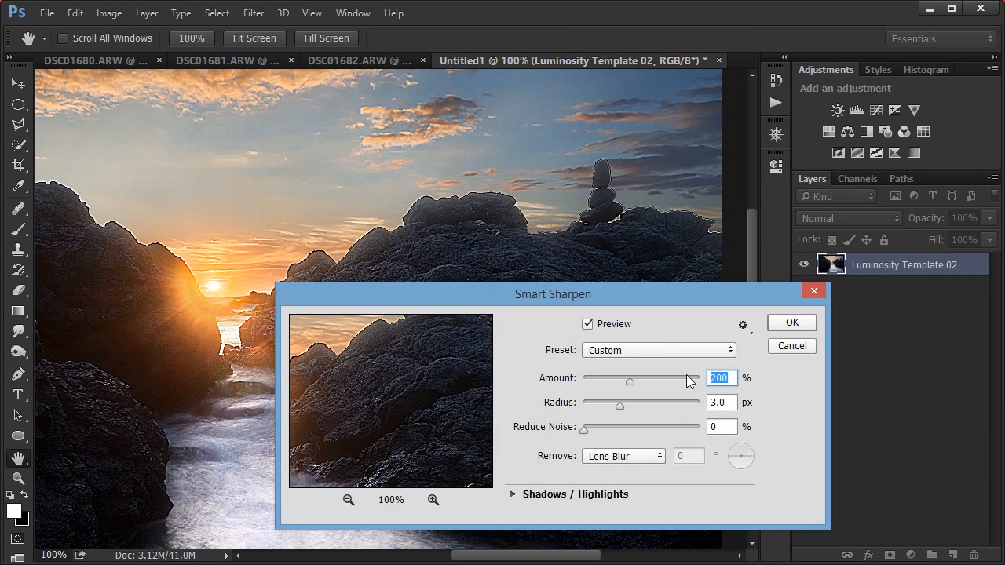
click(729, 403)
key(Escape)
key(c)
- Examine the rock edges, stacked stones and sky at full size, and fit the whole image in view
drag(298, 297, 630, 236)
mouse_move(505, 363)
mouse_down()
mouse_move(391, 366)
mouse_move(390, 398)
mouse_move(437, 154)
mouse_move(547, 354)
mouse_move(560, 424)
mouse_up()
mouse_move(417, 247)
mouse_down()
mouse_move(492, 350)
mouse_move(480, 361)
mouse_move(386, 387)
mouse_move(84, 361)
mouse_up()
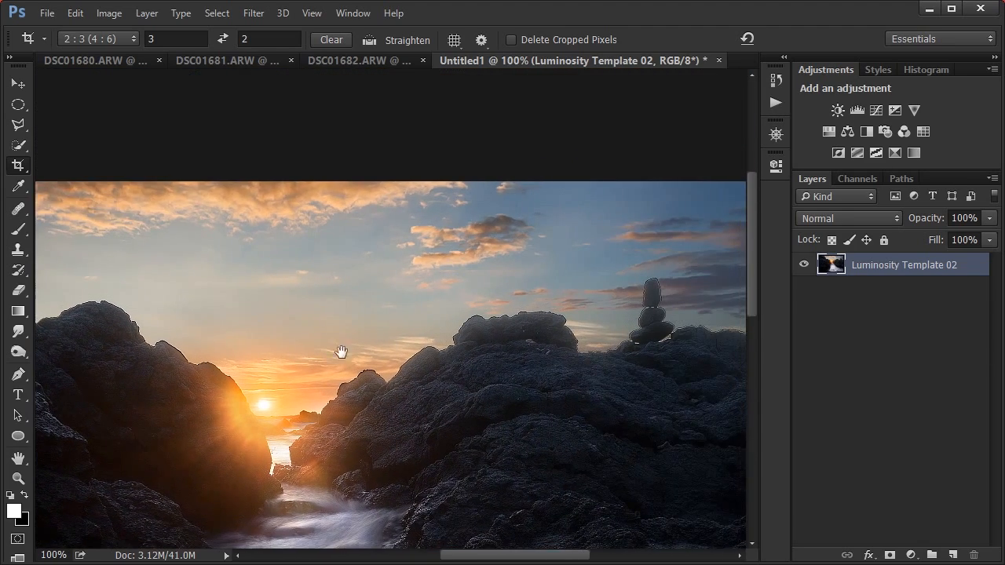
drag(556, 369, 341, 332)
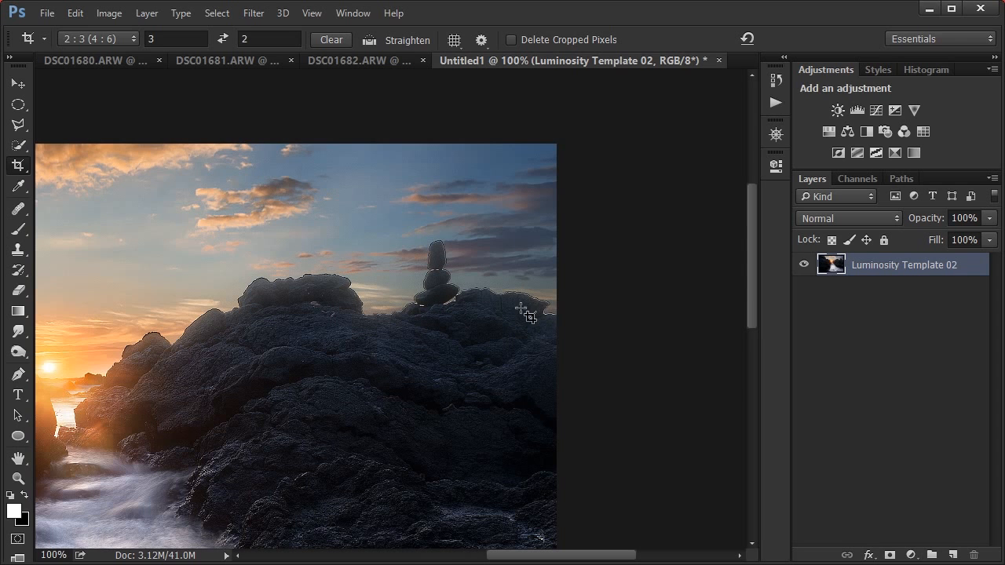
drag(470, 307, 593, 310)
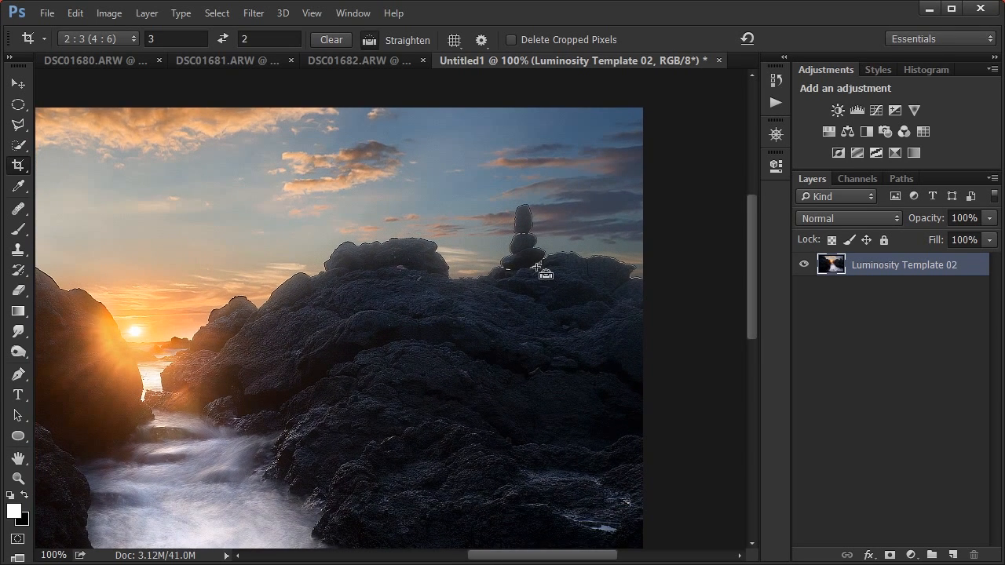
key(ctrl+0)
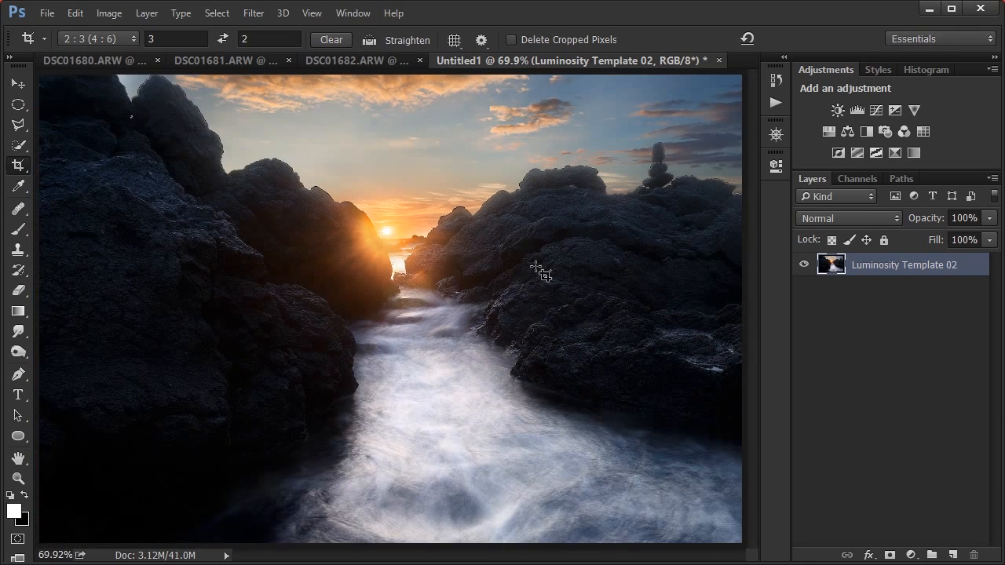